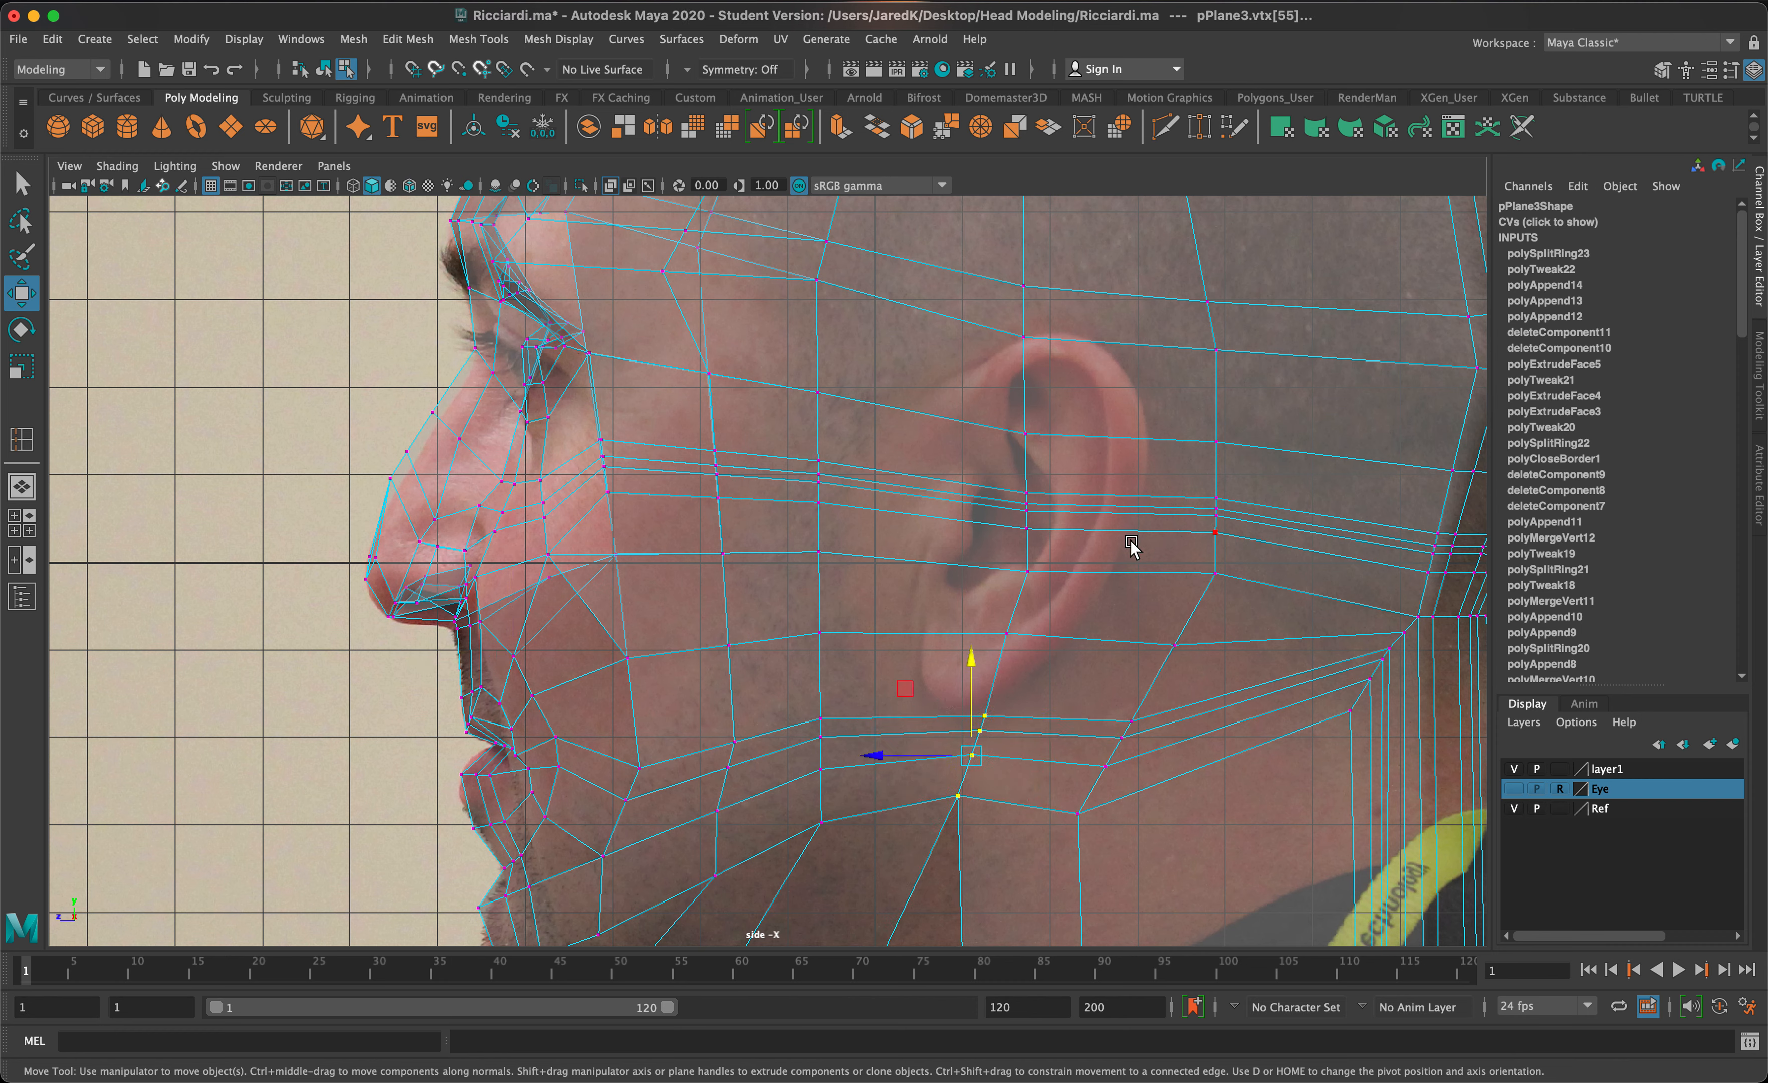
# Step: Raise the mesh vertex just above the top of the ear in the side view
pyautogui.click(1027, 335)
pyautogui.moveTo(1027, 335); pyautogui.dragTo(1025, 288)
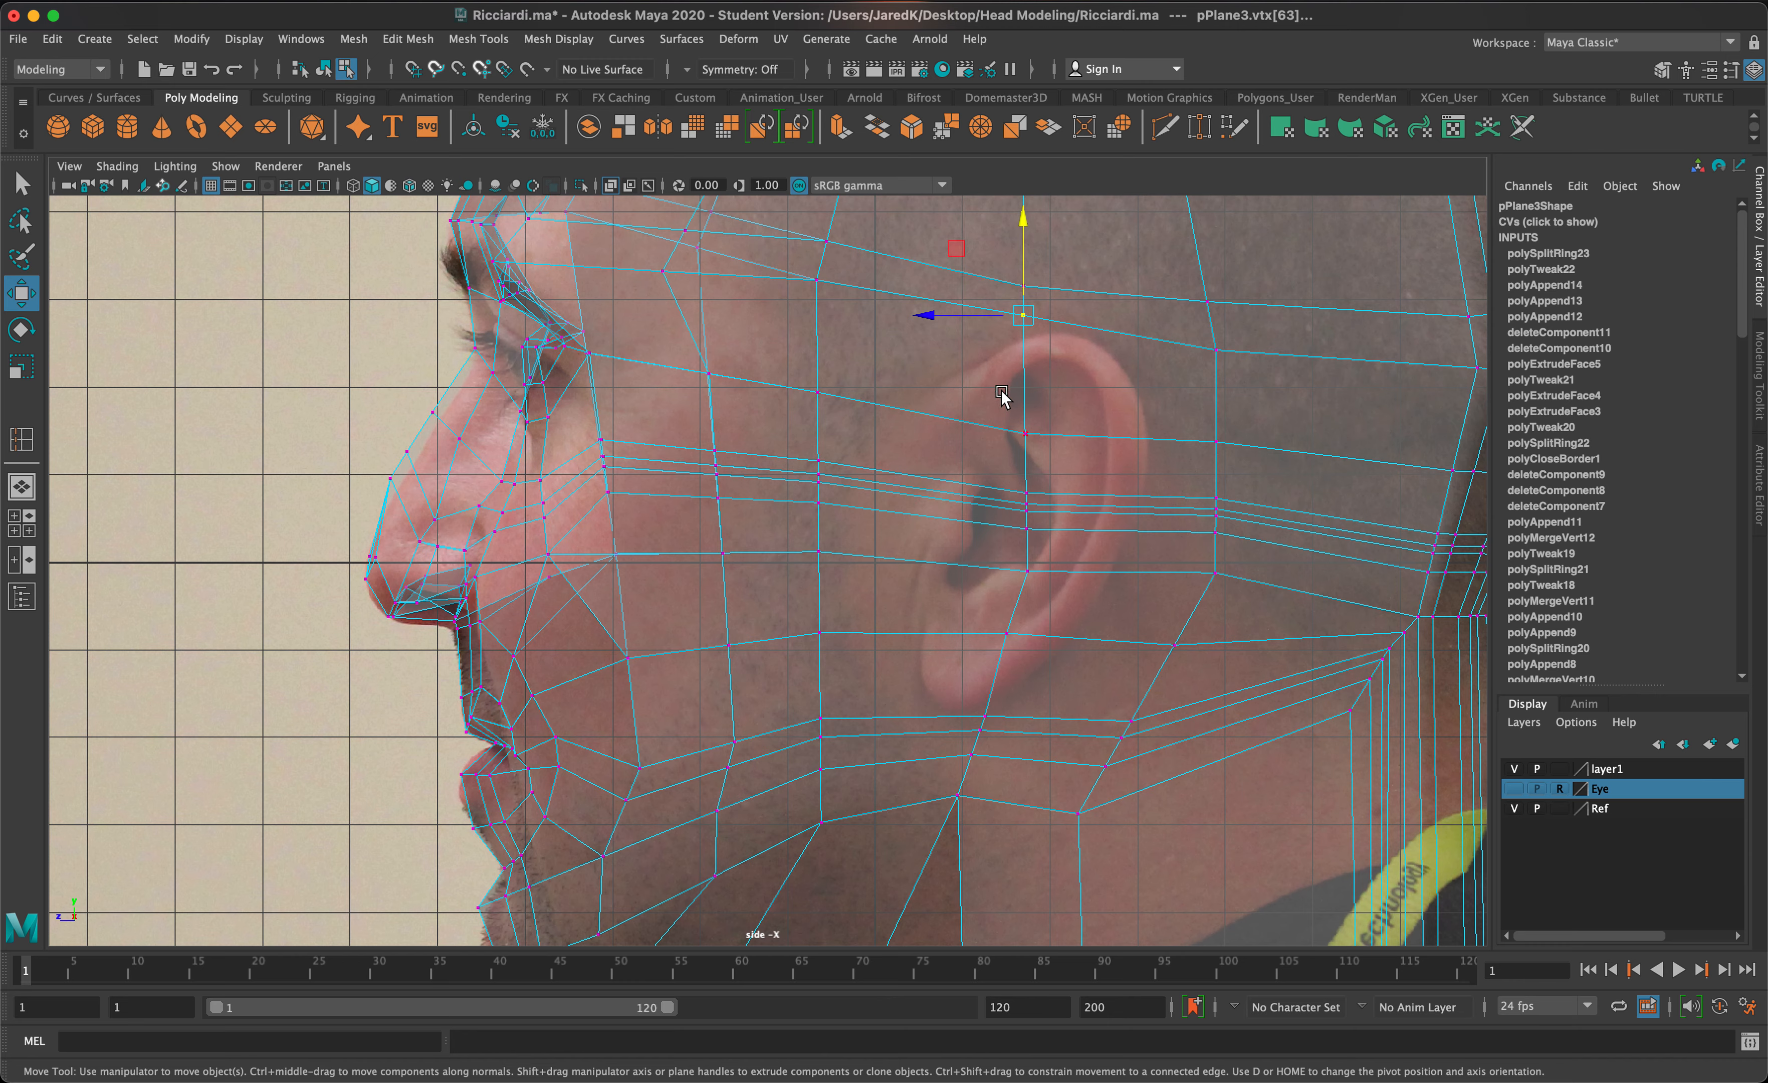
# Step: Extrude the block of faces covering the ear and scale the extrusion inward to a local scale of about 0.32
pyautogui.moveTo(1002, 395); pyautogui.dragTo(1053, 392, button='right')
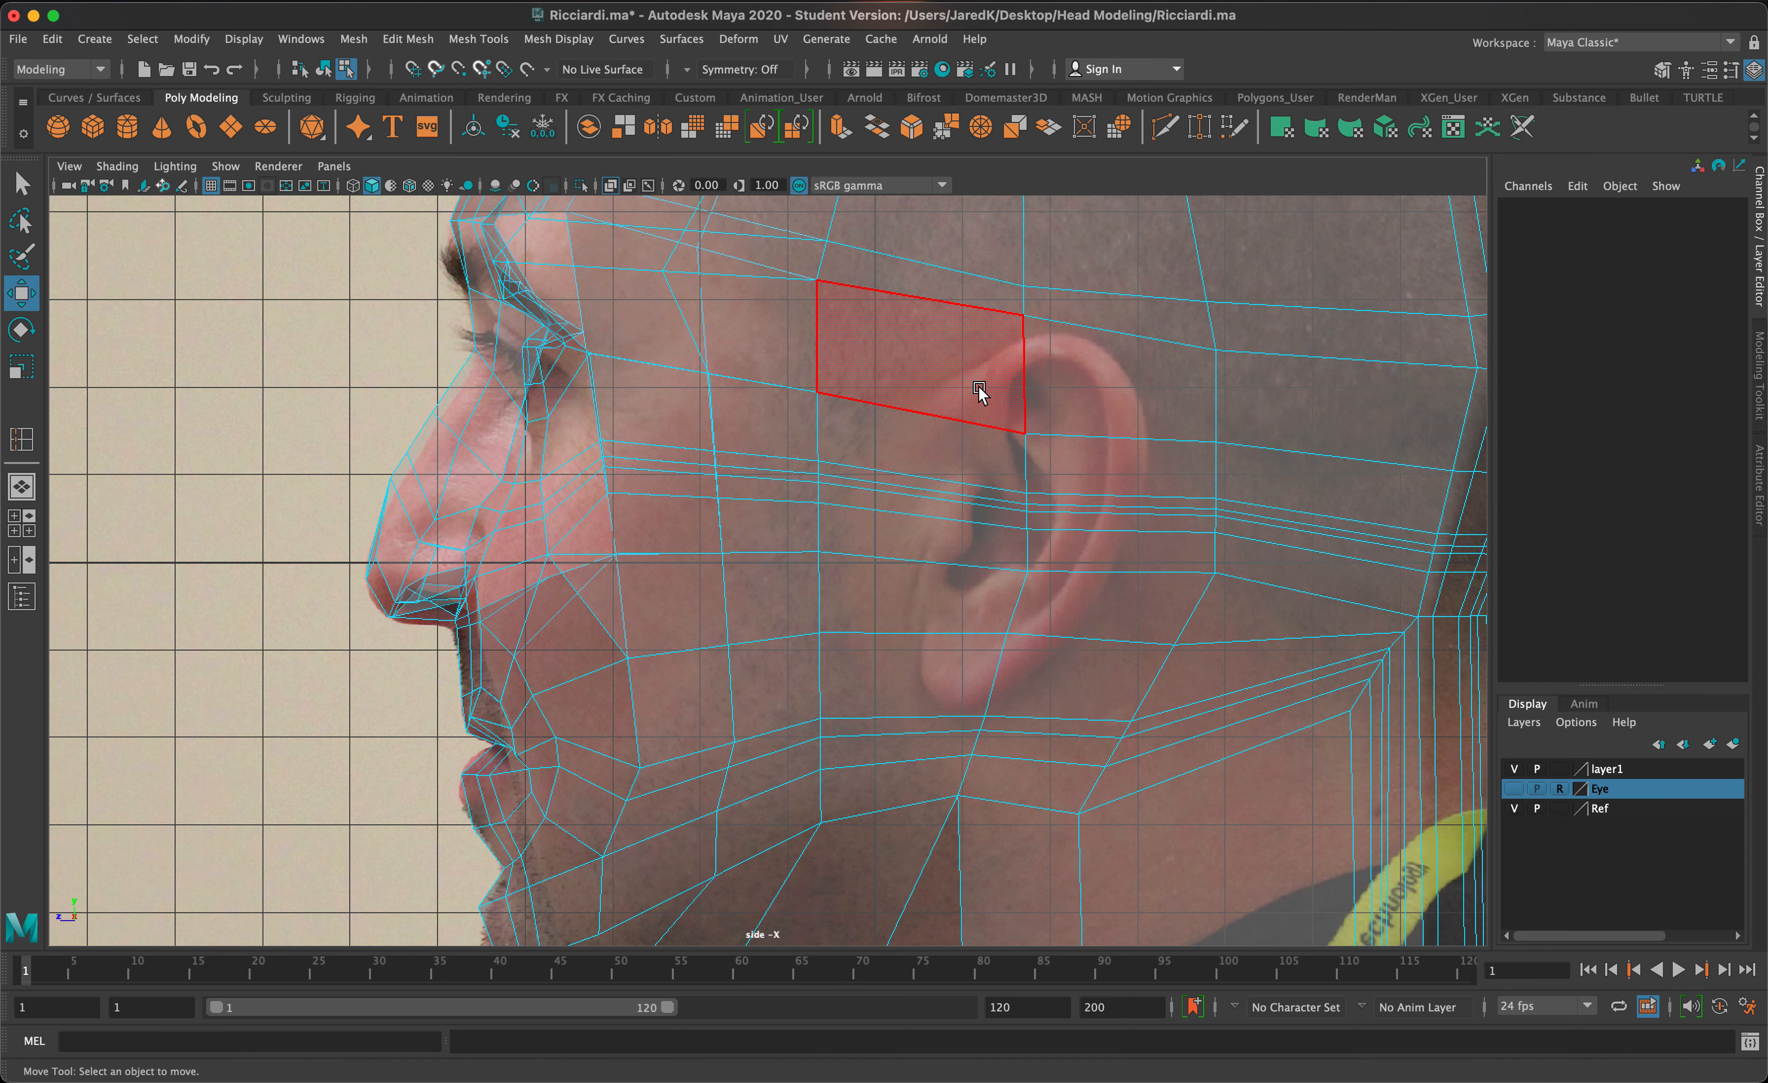
pyautogui.click(980, 392)
pyautogui.keyDown('shift'); pyautogui.click(1057, 387); pyautogui.keyUp('shift')
pyautogui.keyDown('shift'); pyautogui.click(1074, 442); pyautogui.keyUp('shift')
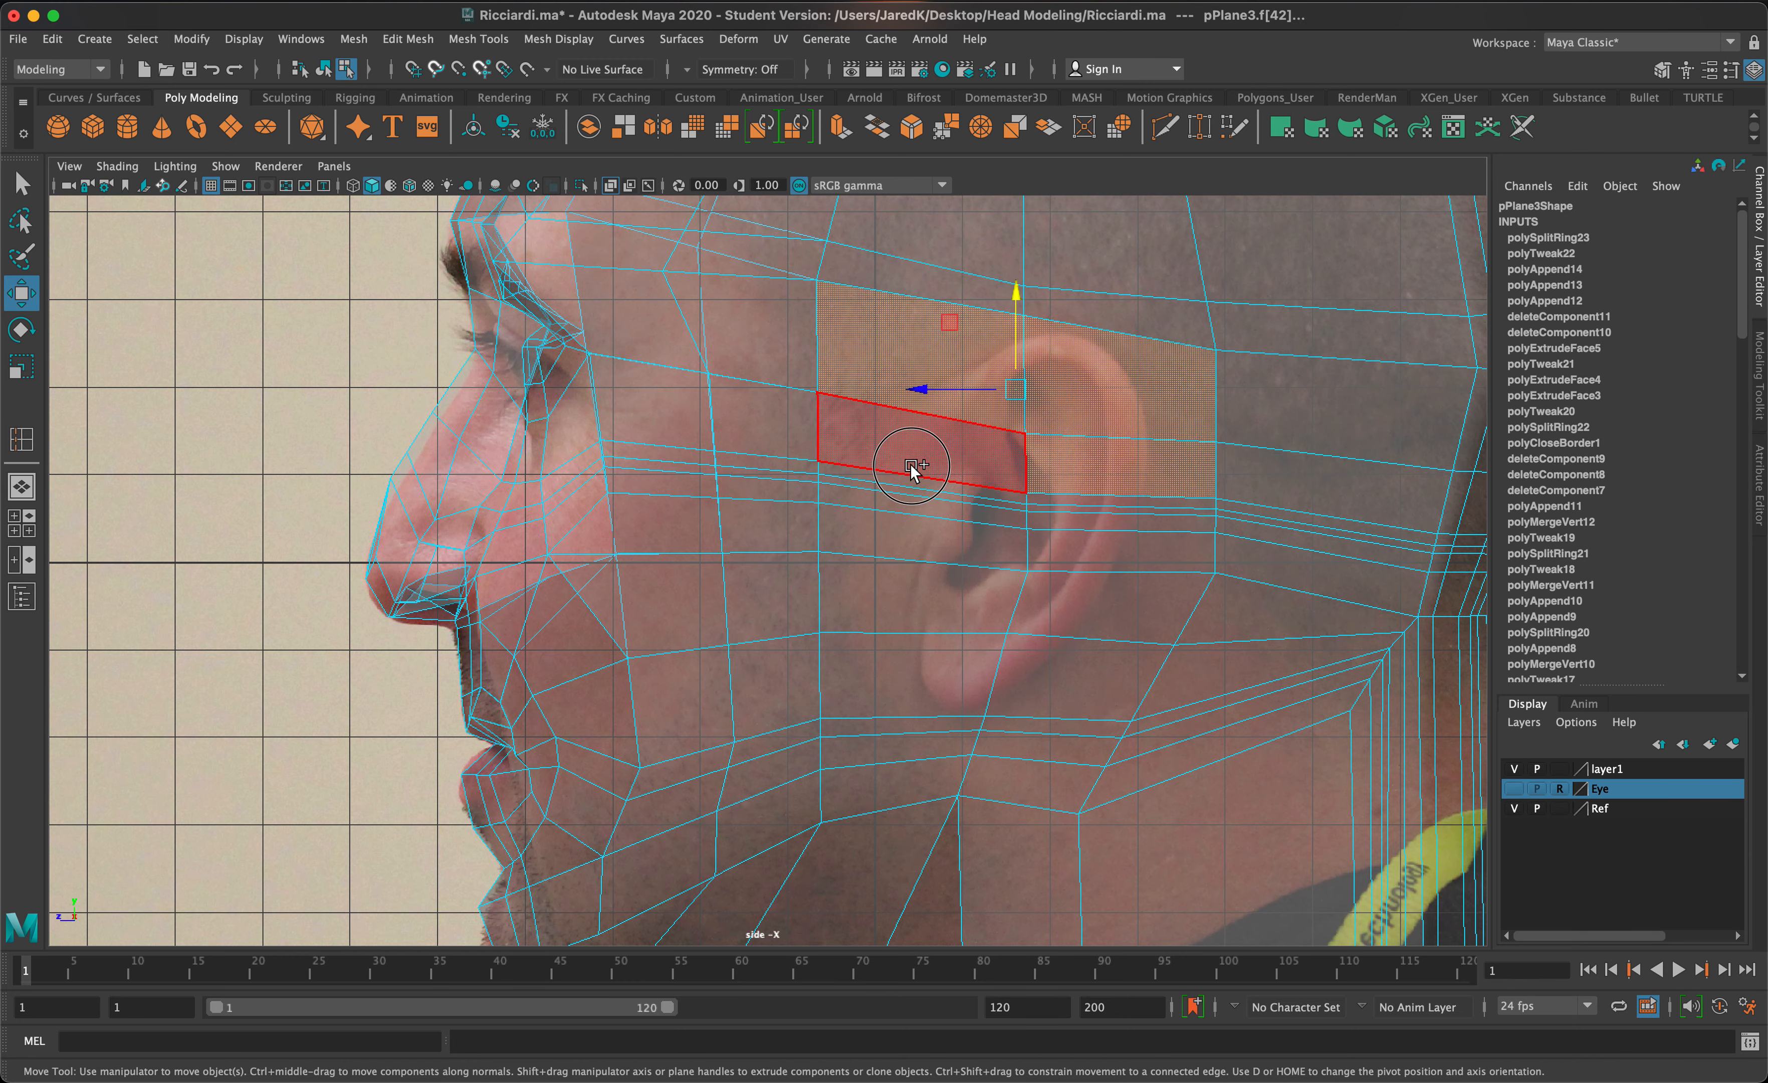
pyautogui.keyDown('shift'); pyautogui.click(911, 473); pyautogui.keyUp('shift')
pyautogui.keyDown('shift'); pyautogui.click(928, 481); pyautogui.keyUp('shift')
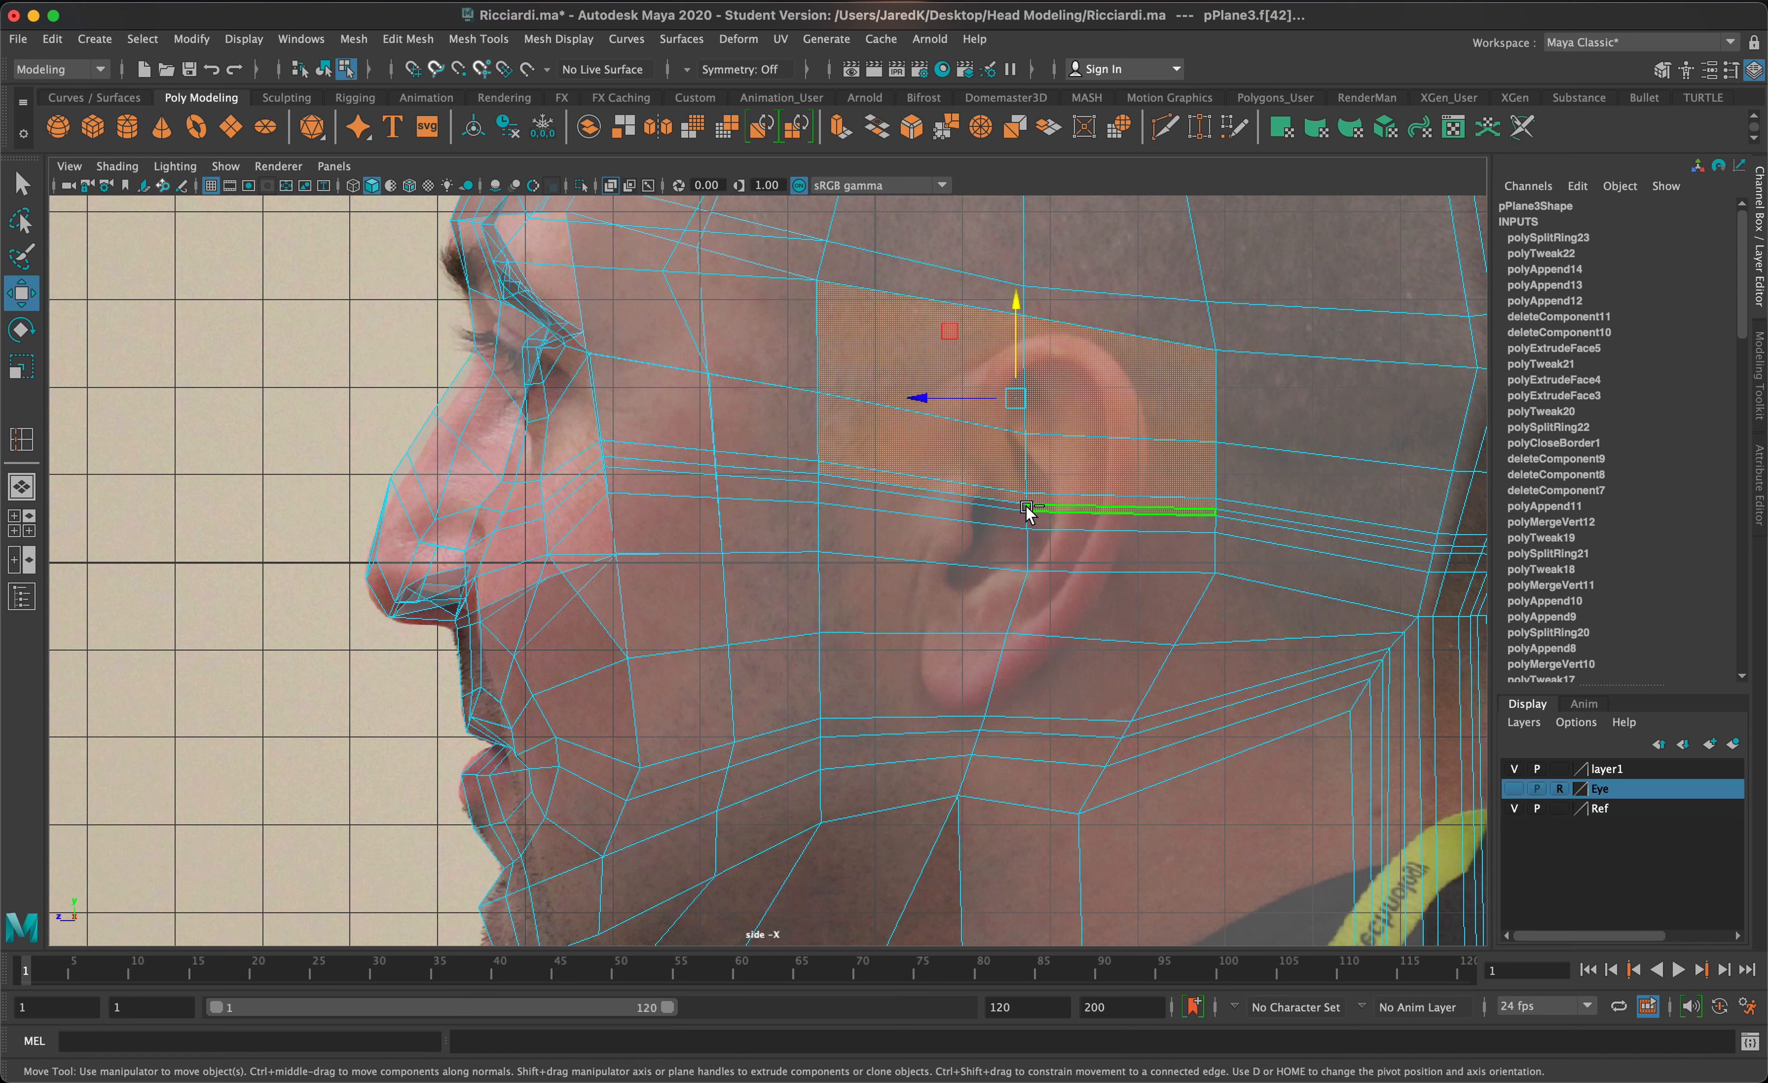
pyautogui.moveTo(1019, 512)
pyautogui.keyDown('shift'); pyautogui.mouseDown()
pyautogui.moveTo(1046, 513)
pyautogui.moveTo(1059, 543)
pyautogui.moveTo(1060, 657)
pyautogui.moveTo(944, 676)
pyautogui.moveTo(920, 621)
pyautogui.moveTo(926, 545)
pyautogui.mouseUp(); pyautogui.keyUp('shift')
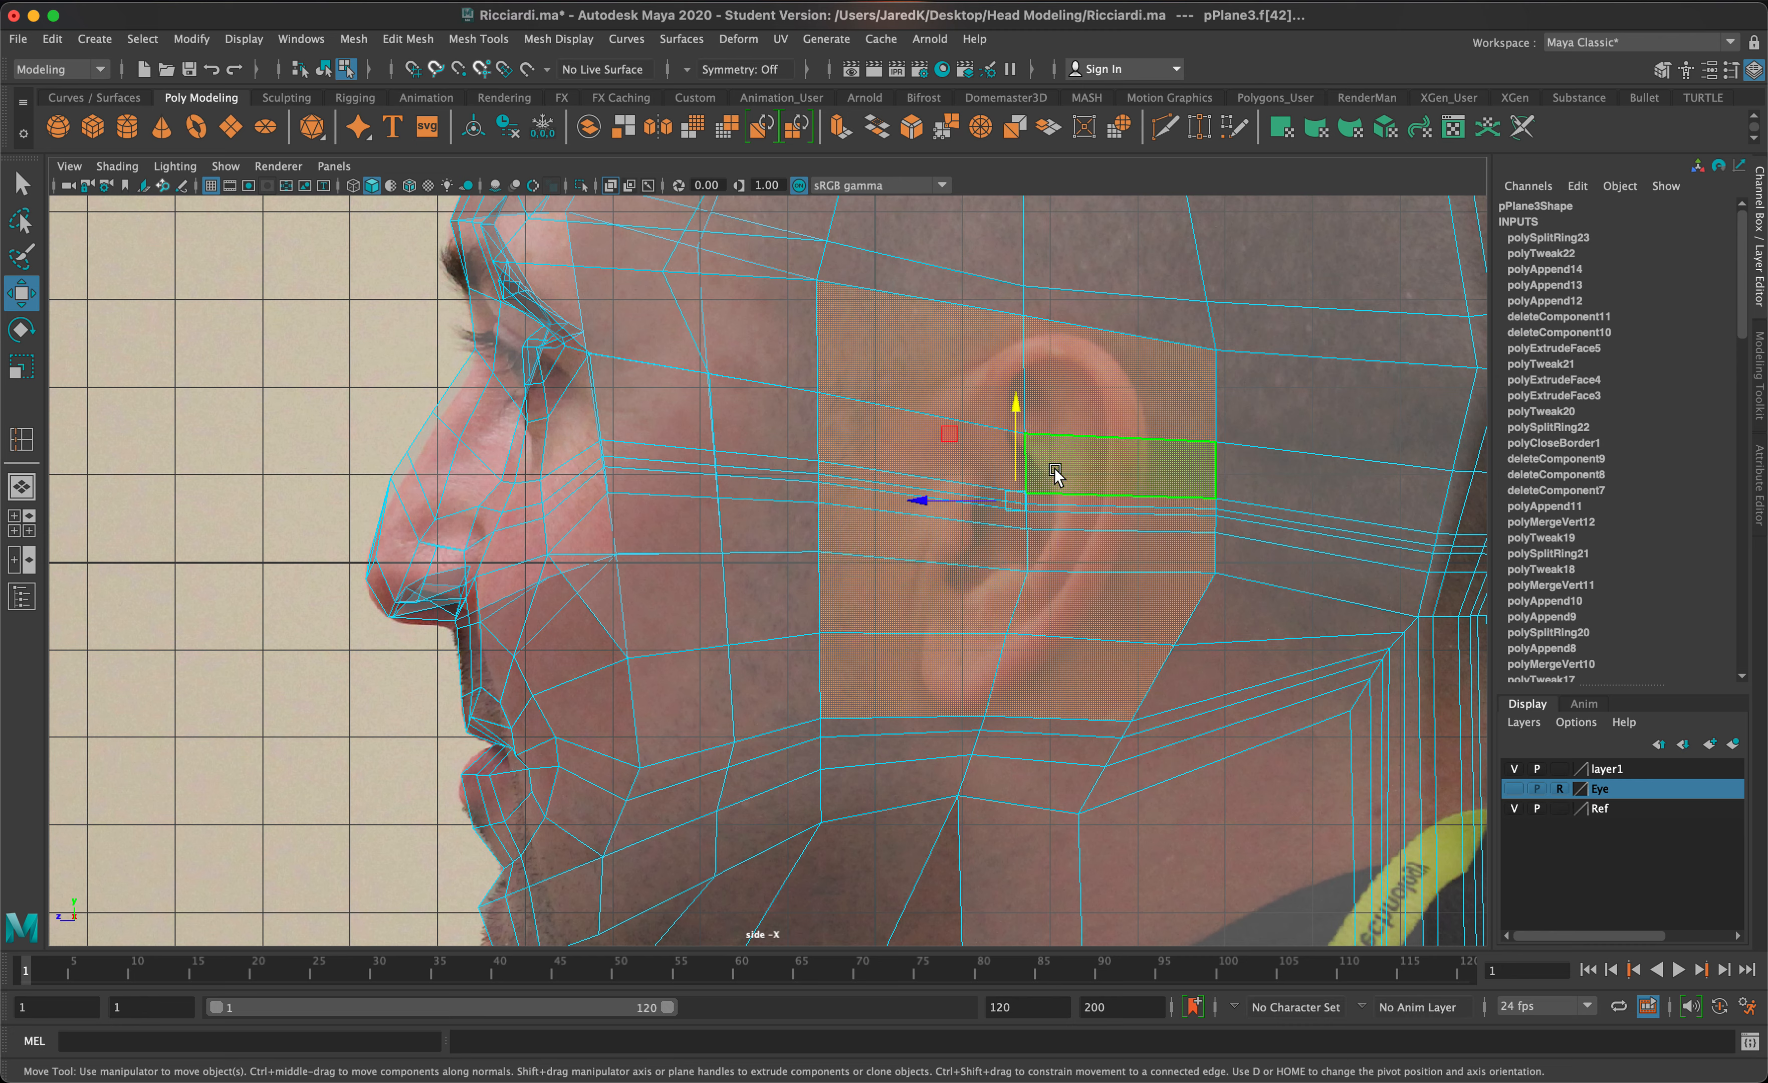
pyautogui.hotkey('ctrl', 'e')
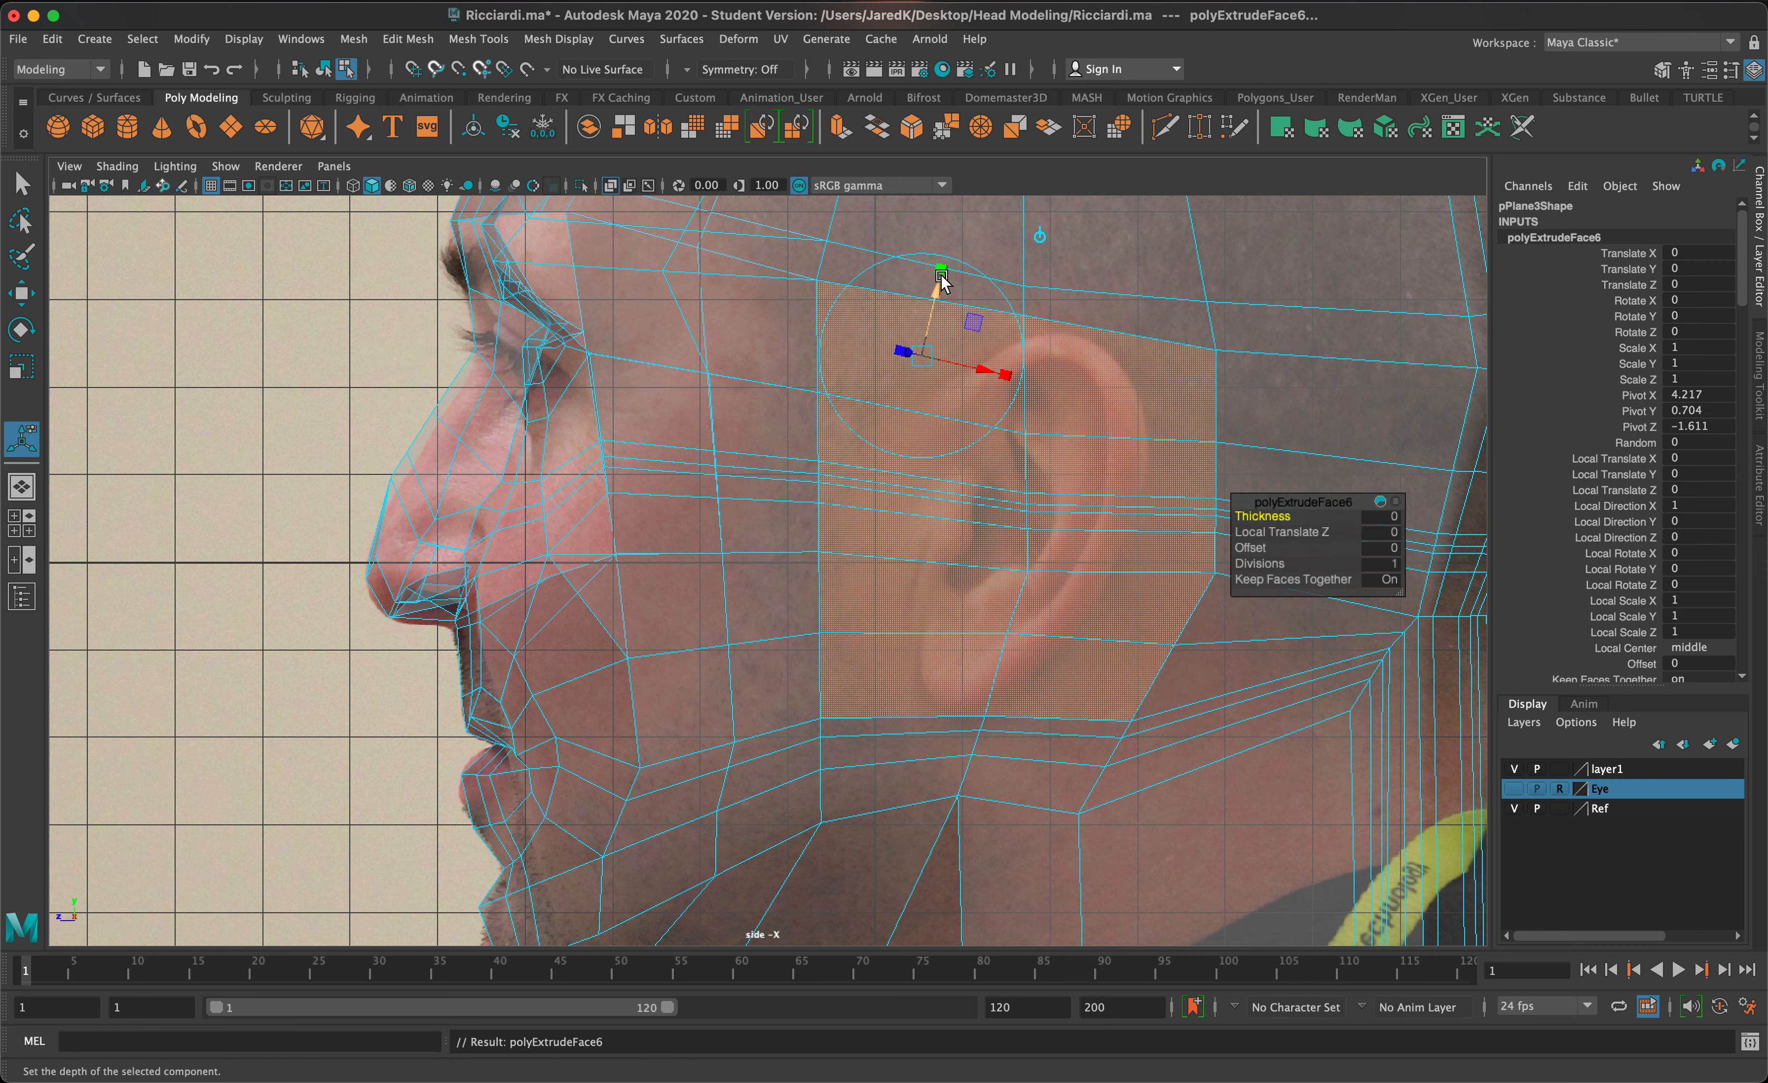
pyautogui.moveTo(922, 355); pyautogui.dragTo(884, 347)
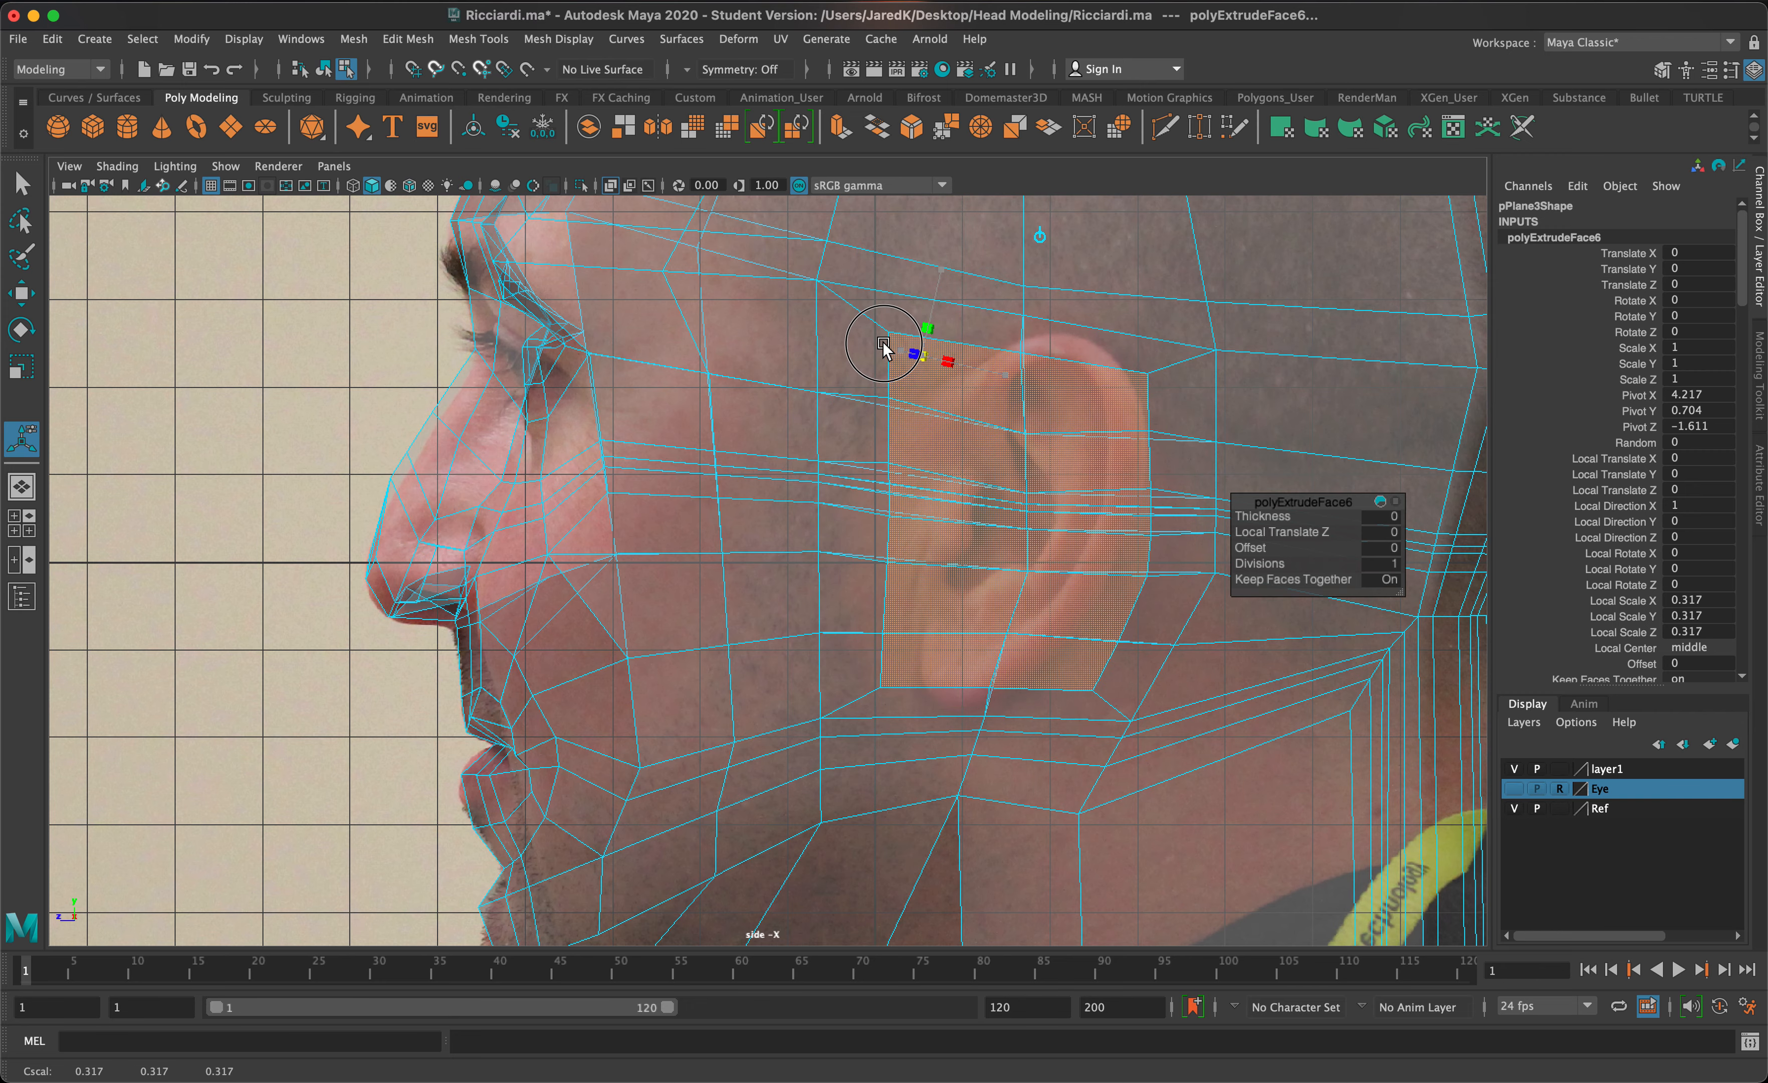
# Step: Delete all faces on the left half of the head mesh as seen in the front view
pyautogui.press('space')
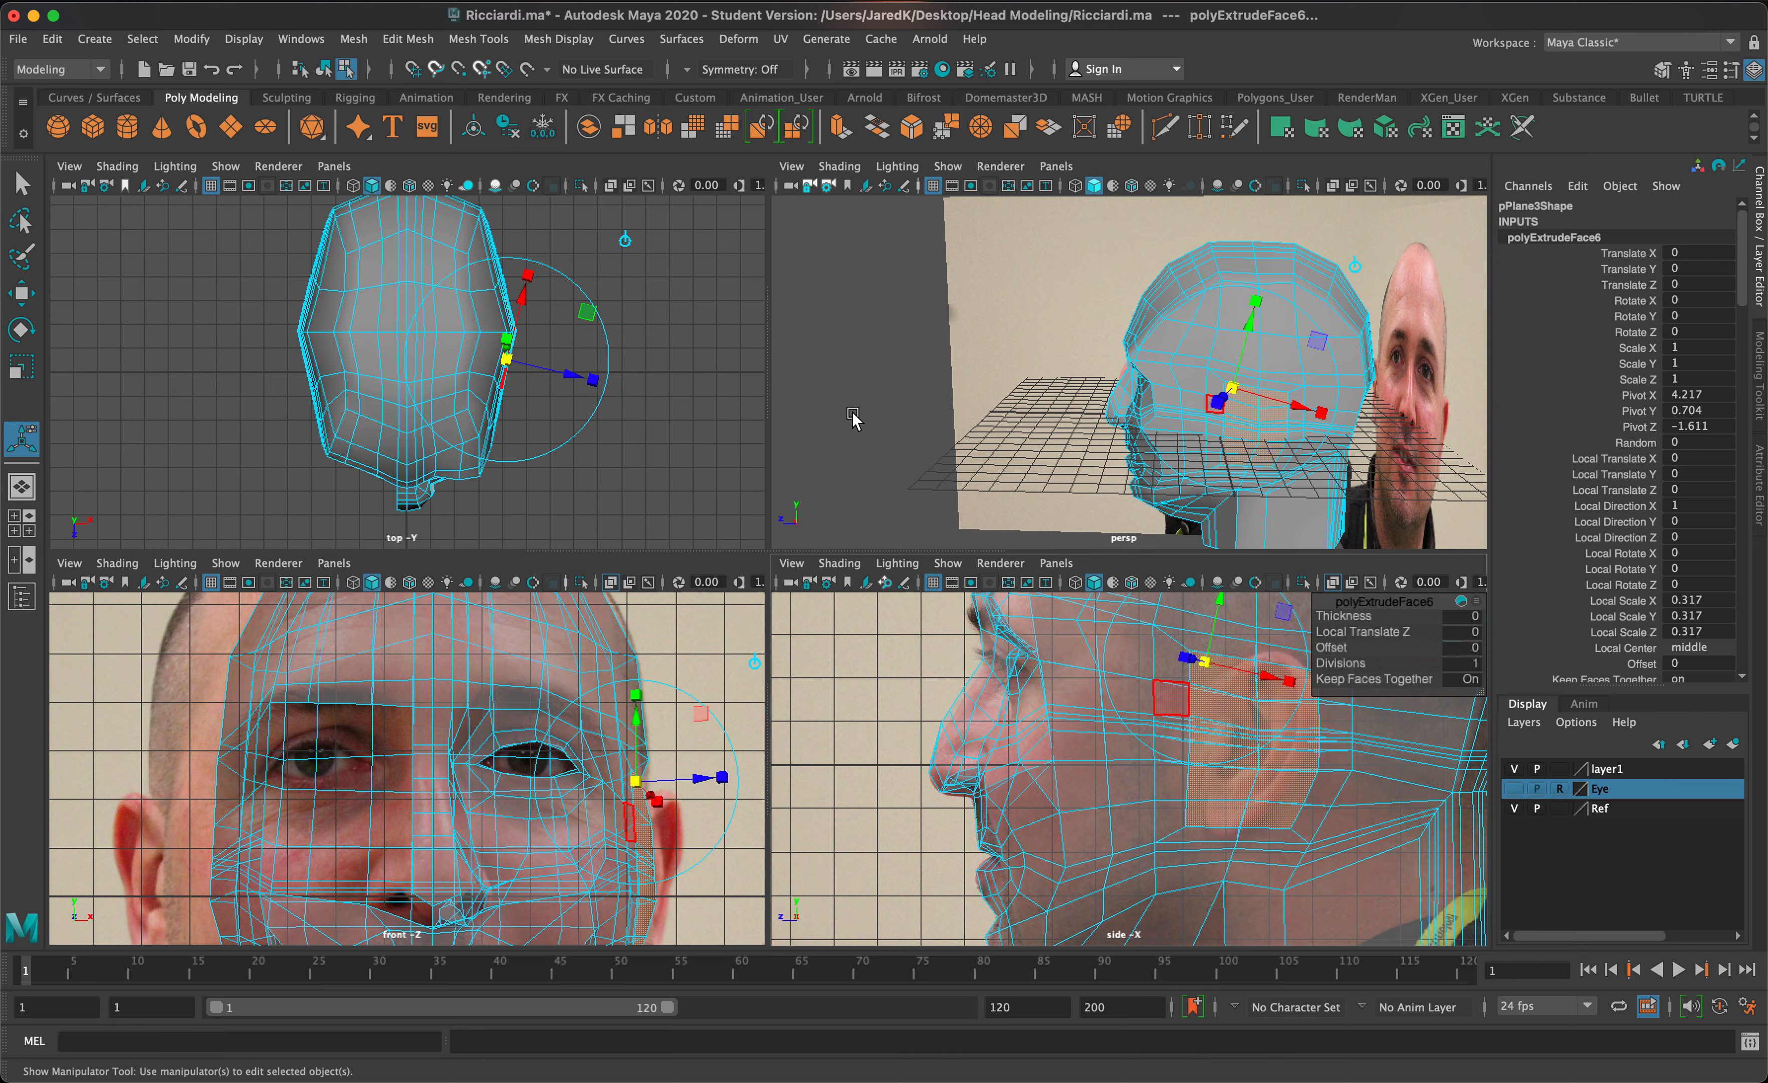
pyautogui.press('space')
pyautogui.press('space')
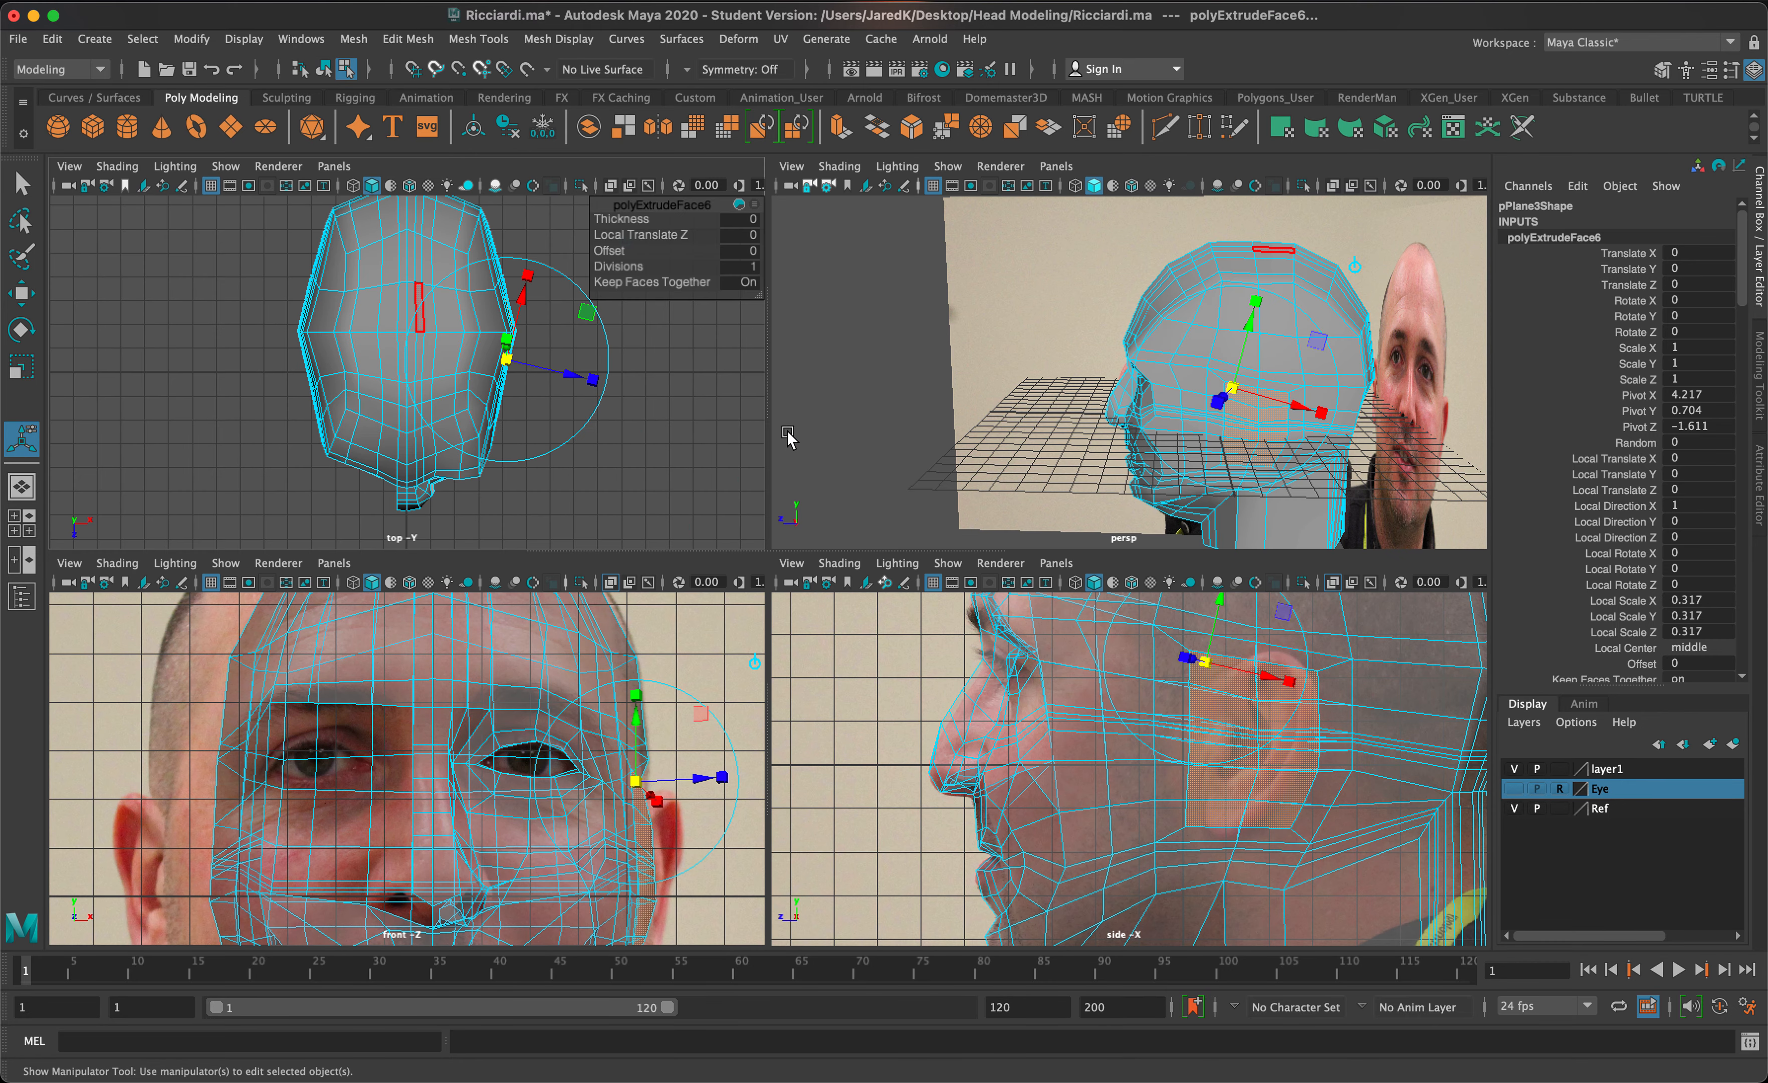
pyautogui.press('space')
pyautogui.moveTo(740, 535); pyautogui.dragTo(821, 444, button='right')
pyautogui.scroll(-6, 806, 471)
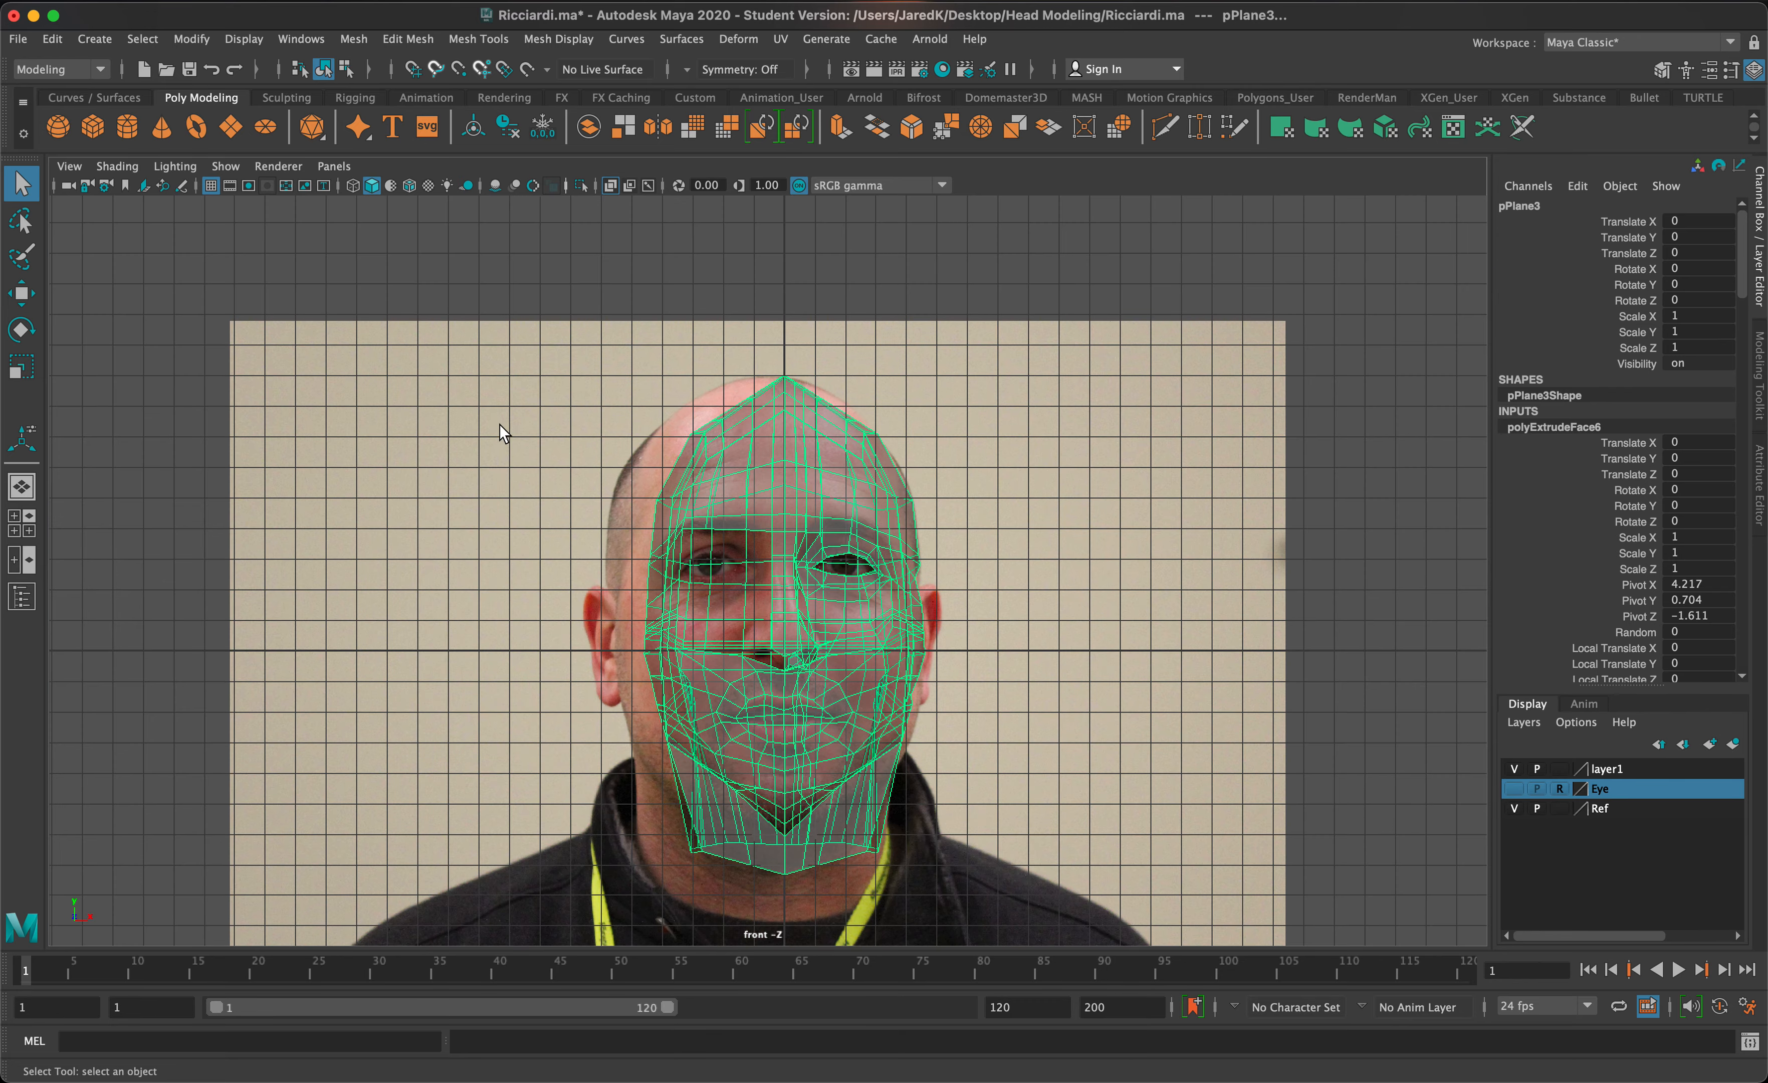
pyautogui.rightClick(753, 545)
pyautogui.click(748, 642)
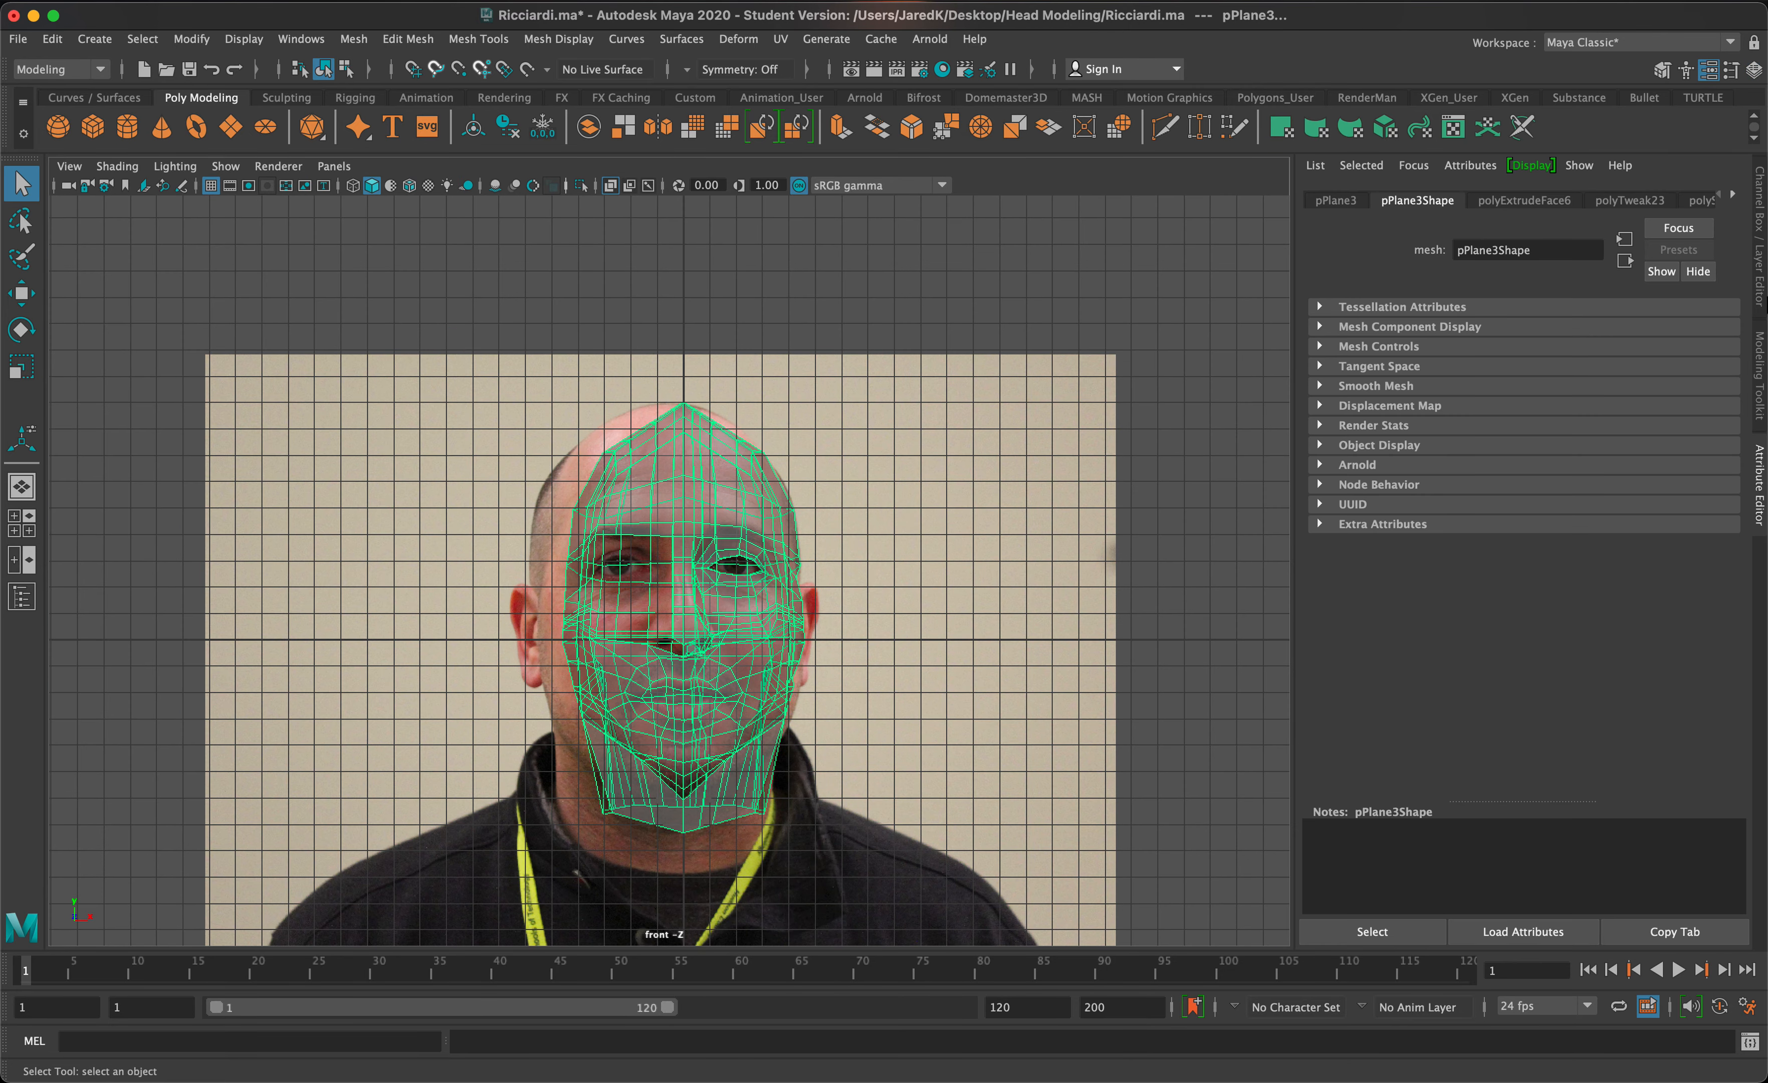
pyautogui.click(1763, 302)
pyautogui.rightClick(700, 501)
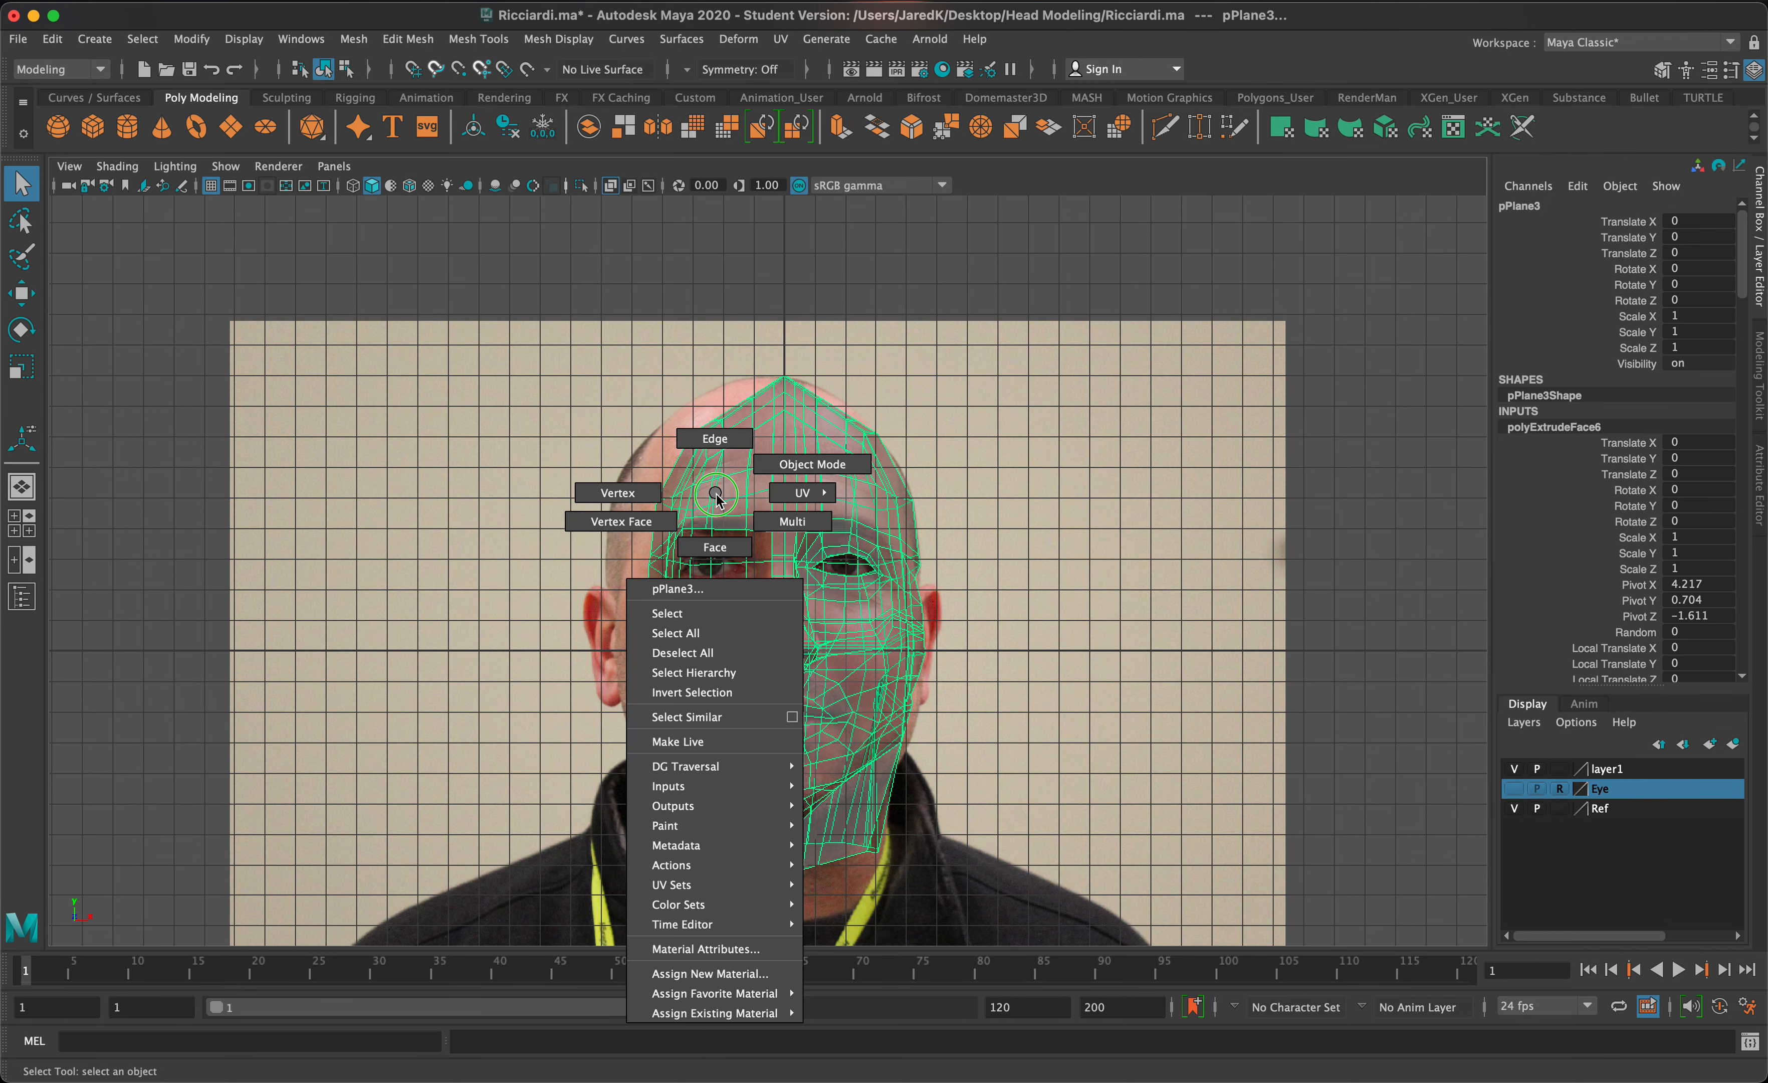
pyautogui.click(711, 549)
pyautogui.moveTo(521, 324); pyautogui.dragTo(780, 947)
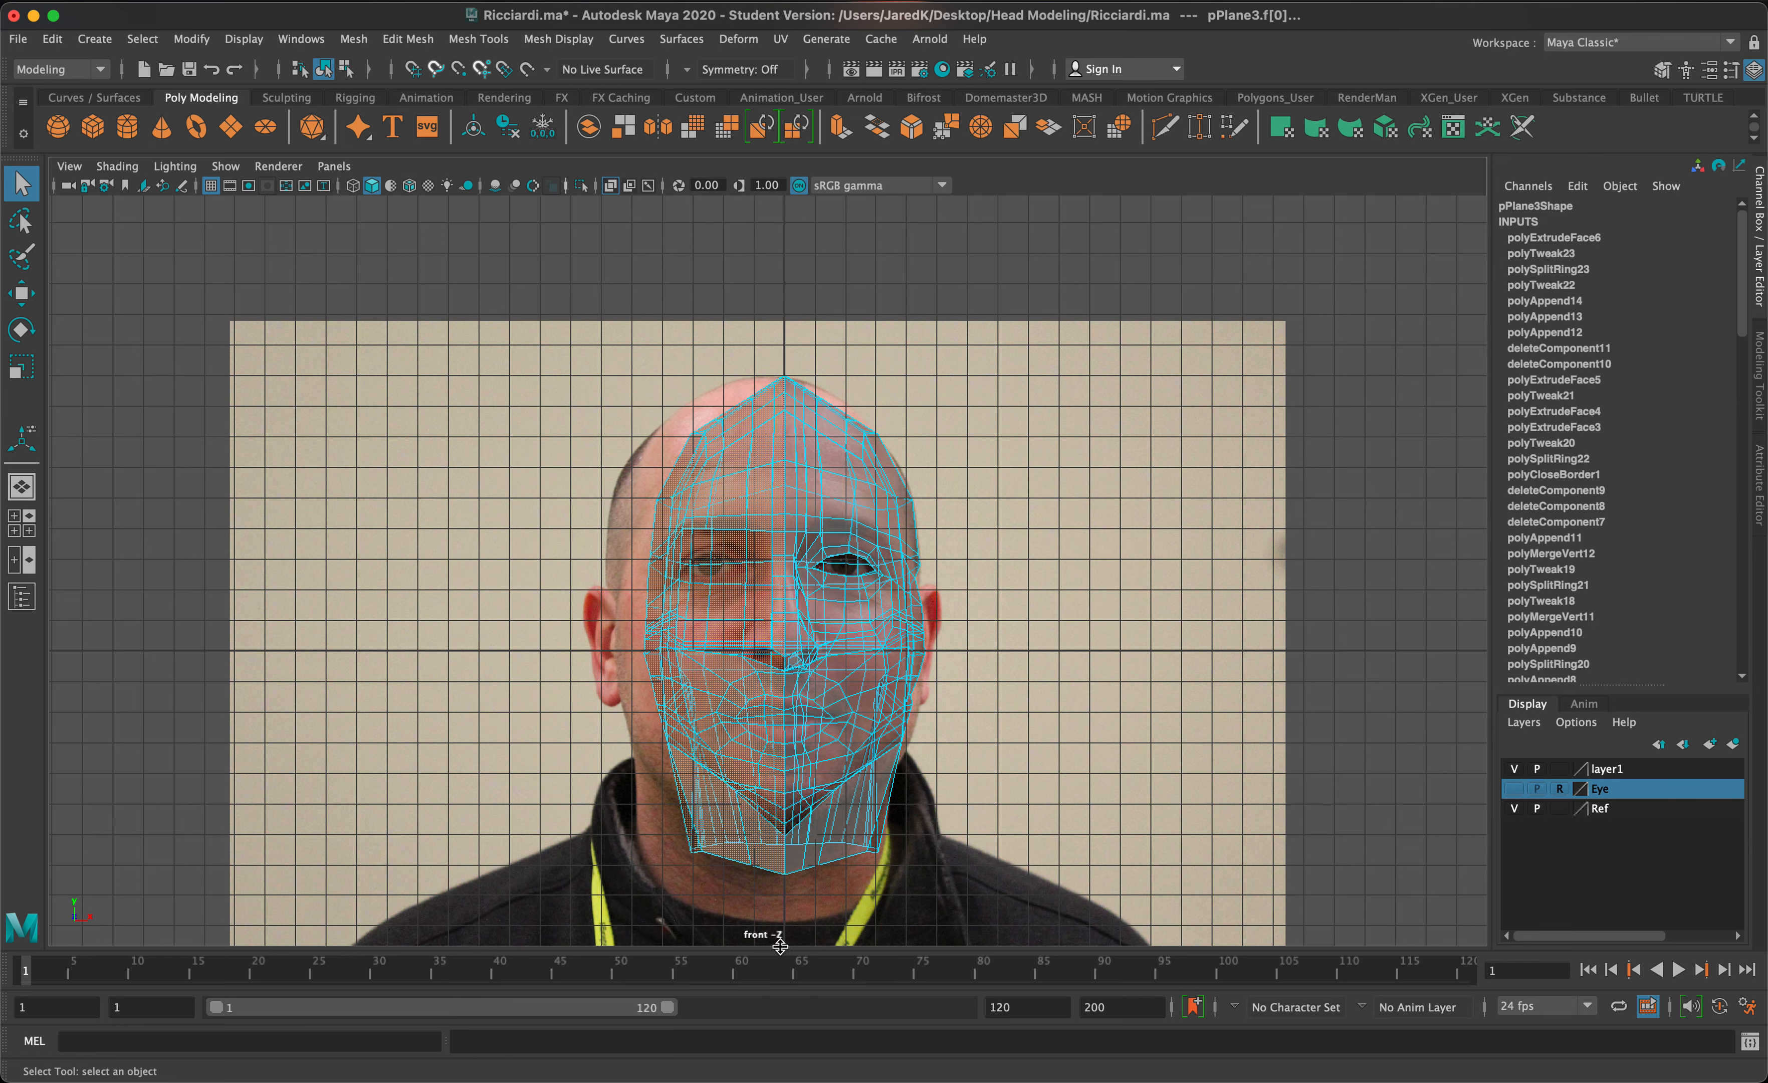
pyautogui.press('Delete')
# Step: Move the extruded loop's top and upper front vertices onto the upper outline of the ear in the side view
pyautogui.press('space')
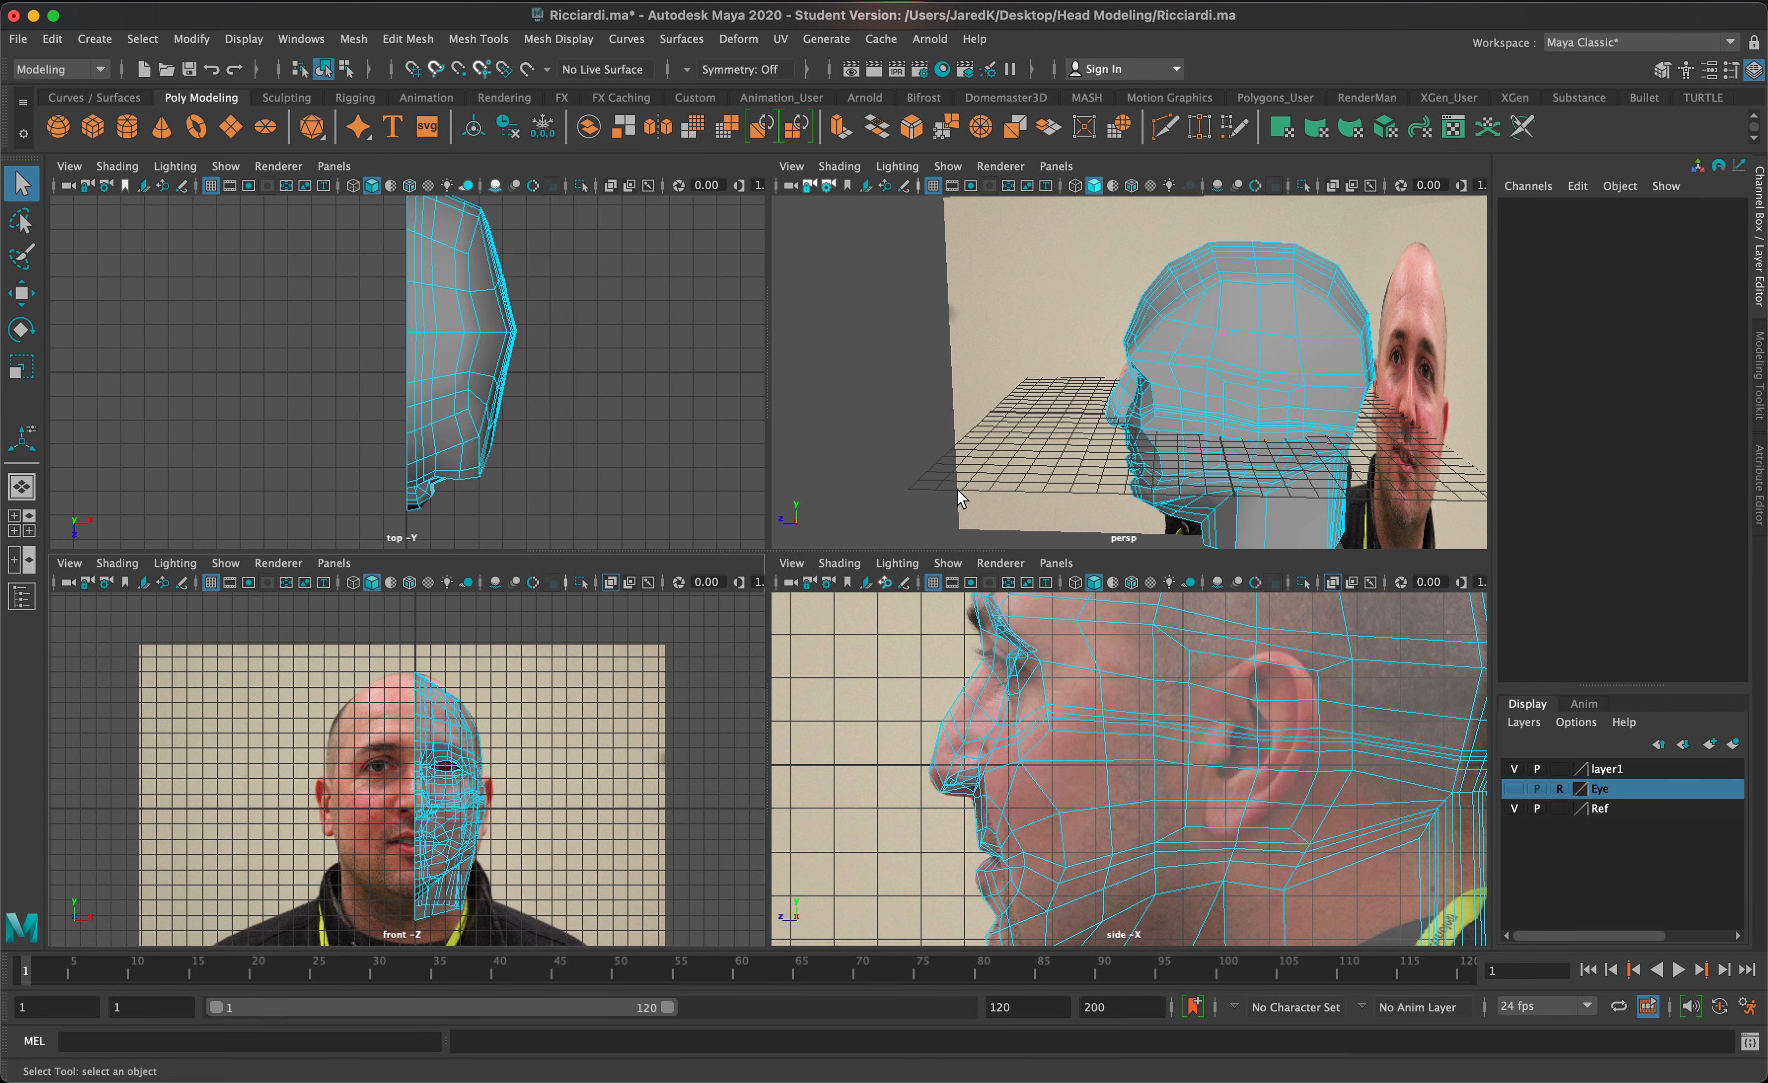
pyautogui.press('space')
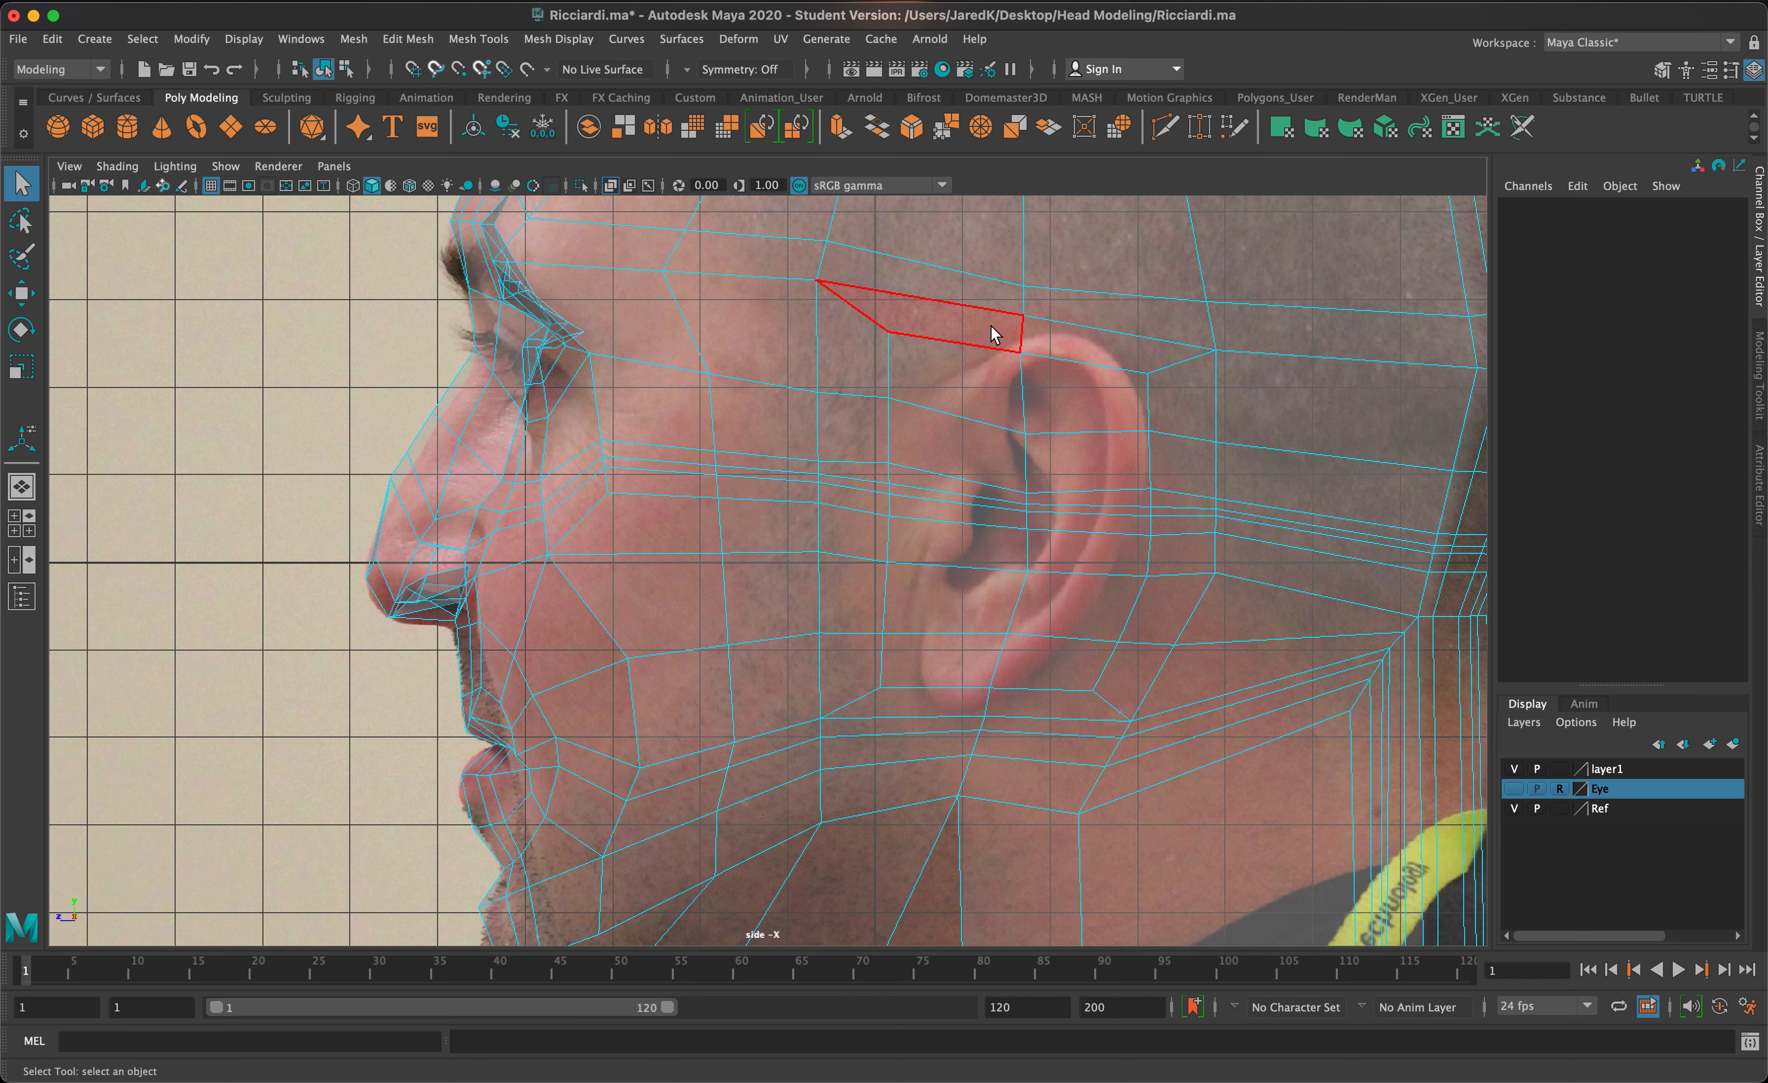
pyautogui.moveTo(1017, 352); pyautogui.dragTo(936, 342, button='right')
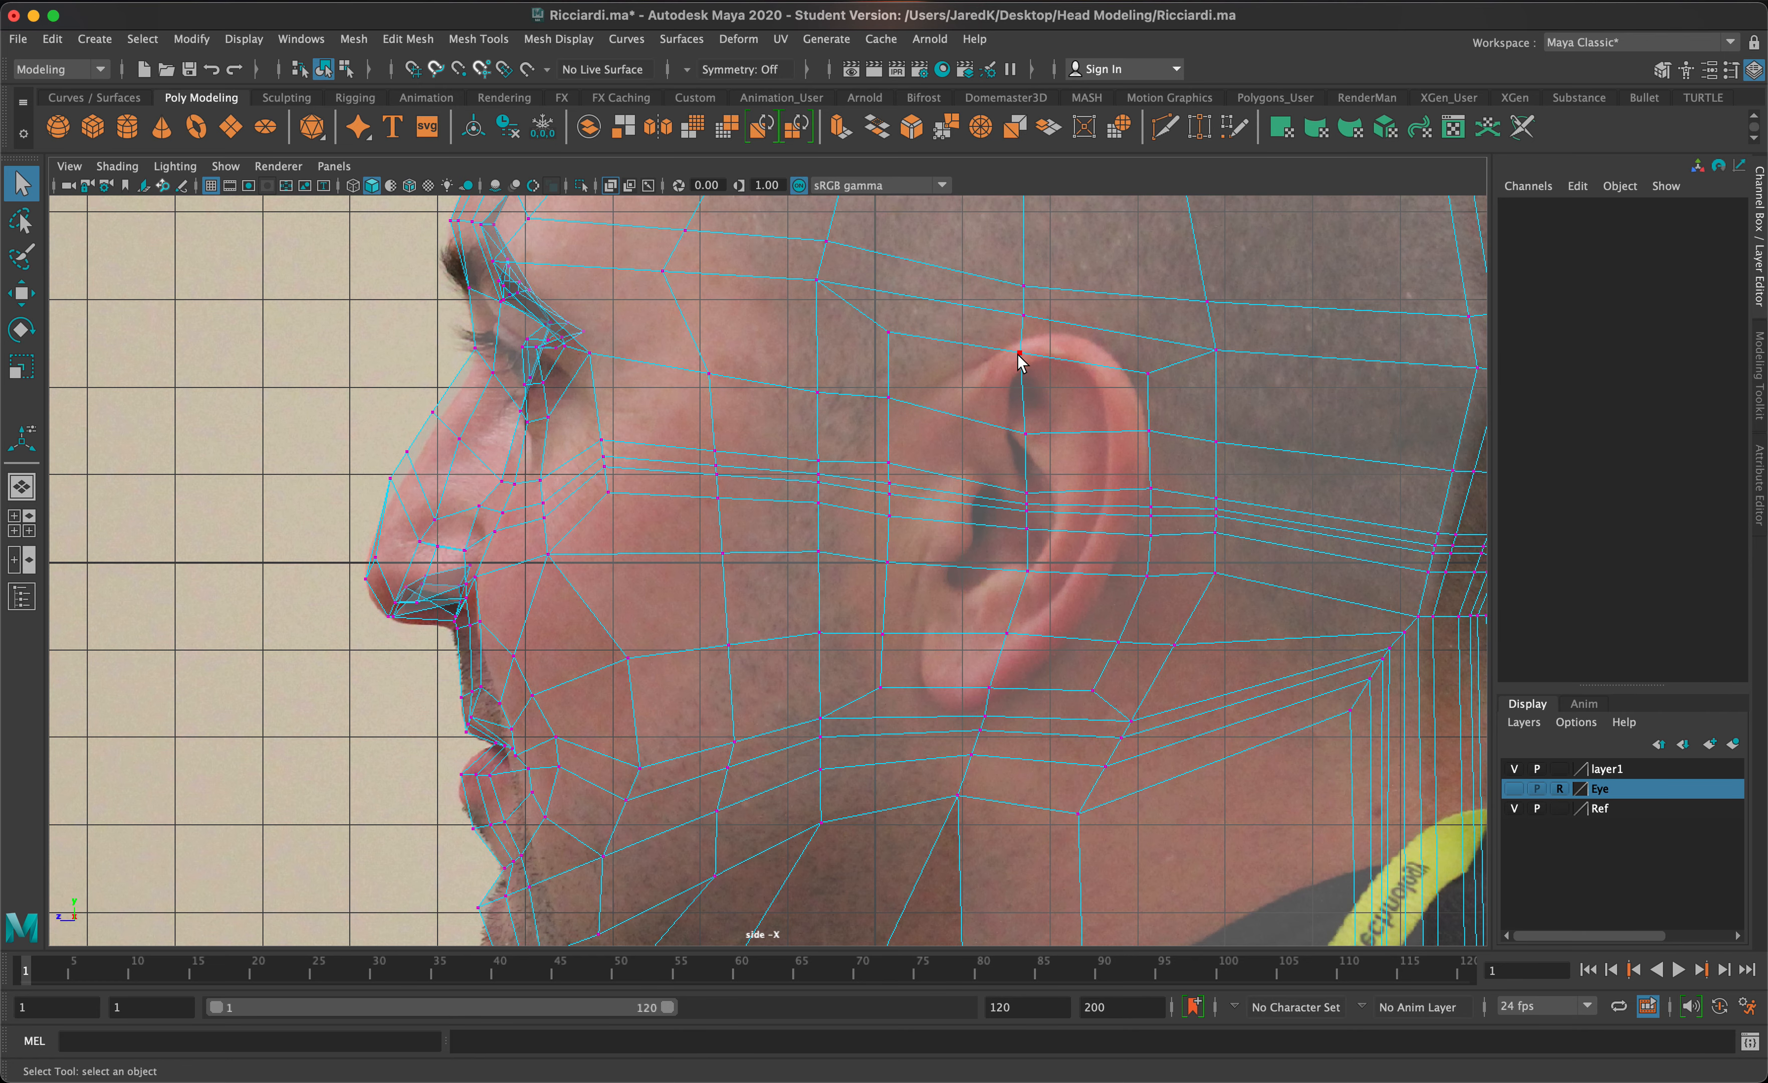
pyautogui.click(1021, 355)
pyautogui.press('w')
pyautogui.moveTo(1019, 353); pyautogui.dragTo(1016, 338)
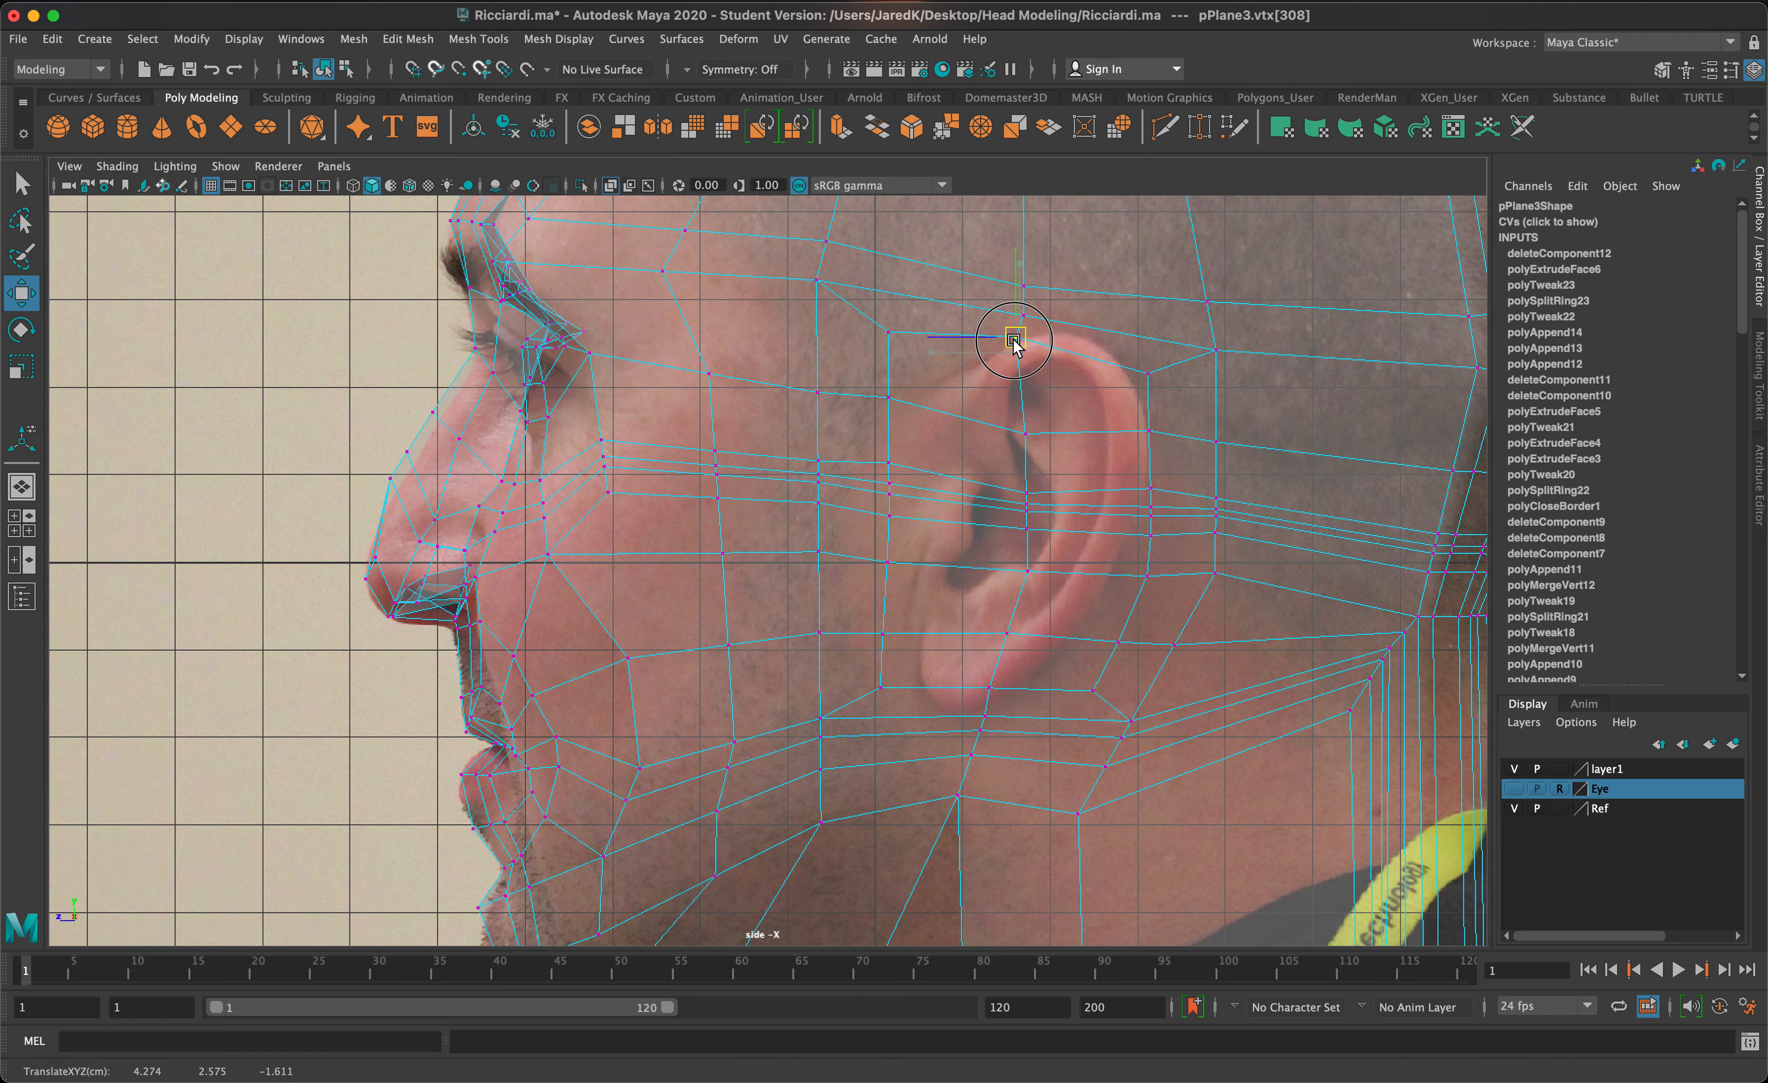
pyautogui.moveTo(884, 331); pyautogui.dragTo(917, 414)
pyautogui.click(904, 406)
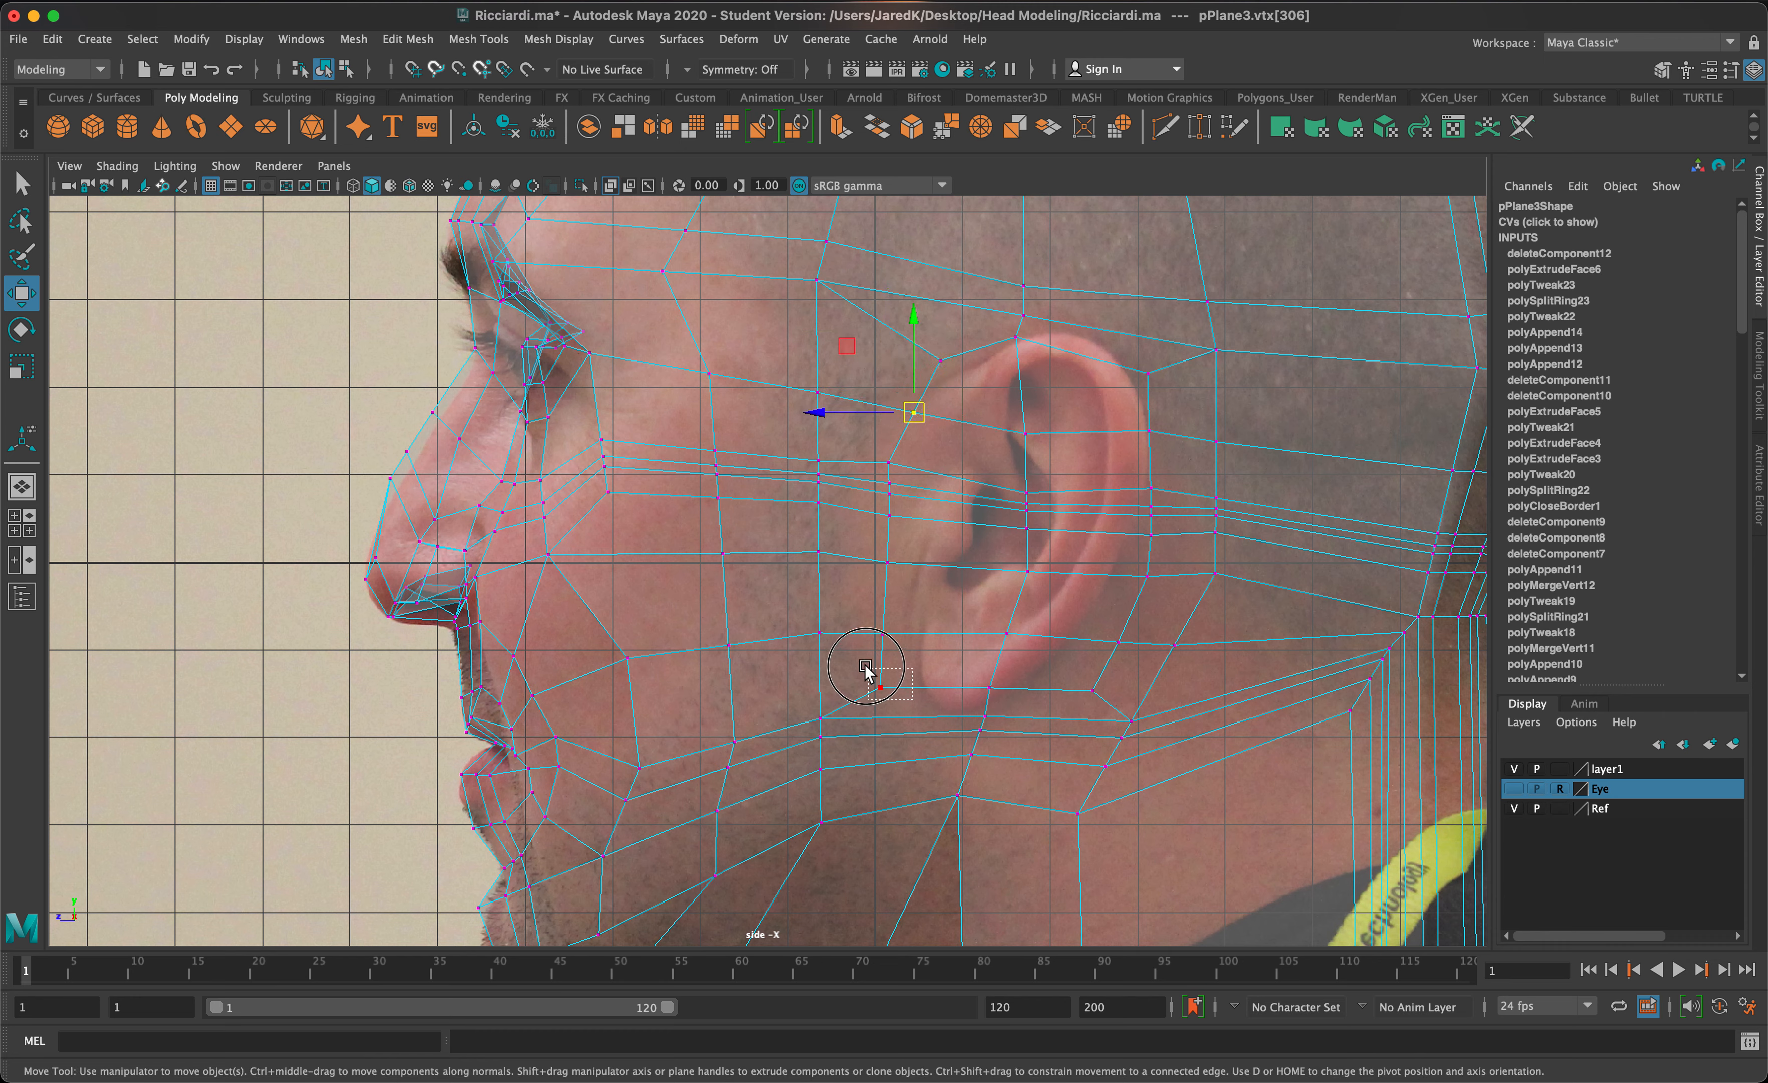
# Step: Fit the lower vertices of the extruded loop around the front, bottom and back of the earlobe
pyautogui.click(881, 686)
pyautogui.moveTo(882, 687); pyautogui.dragTo(900, 676)
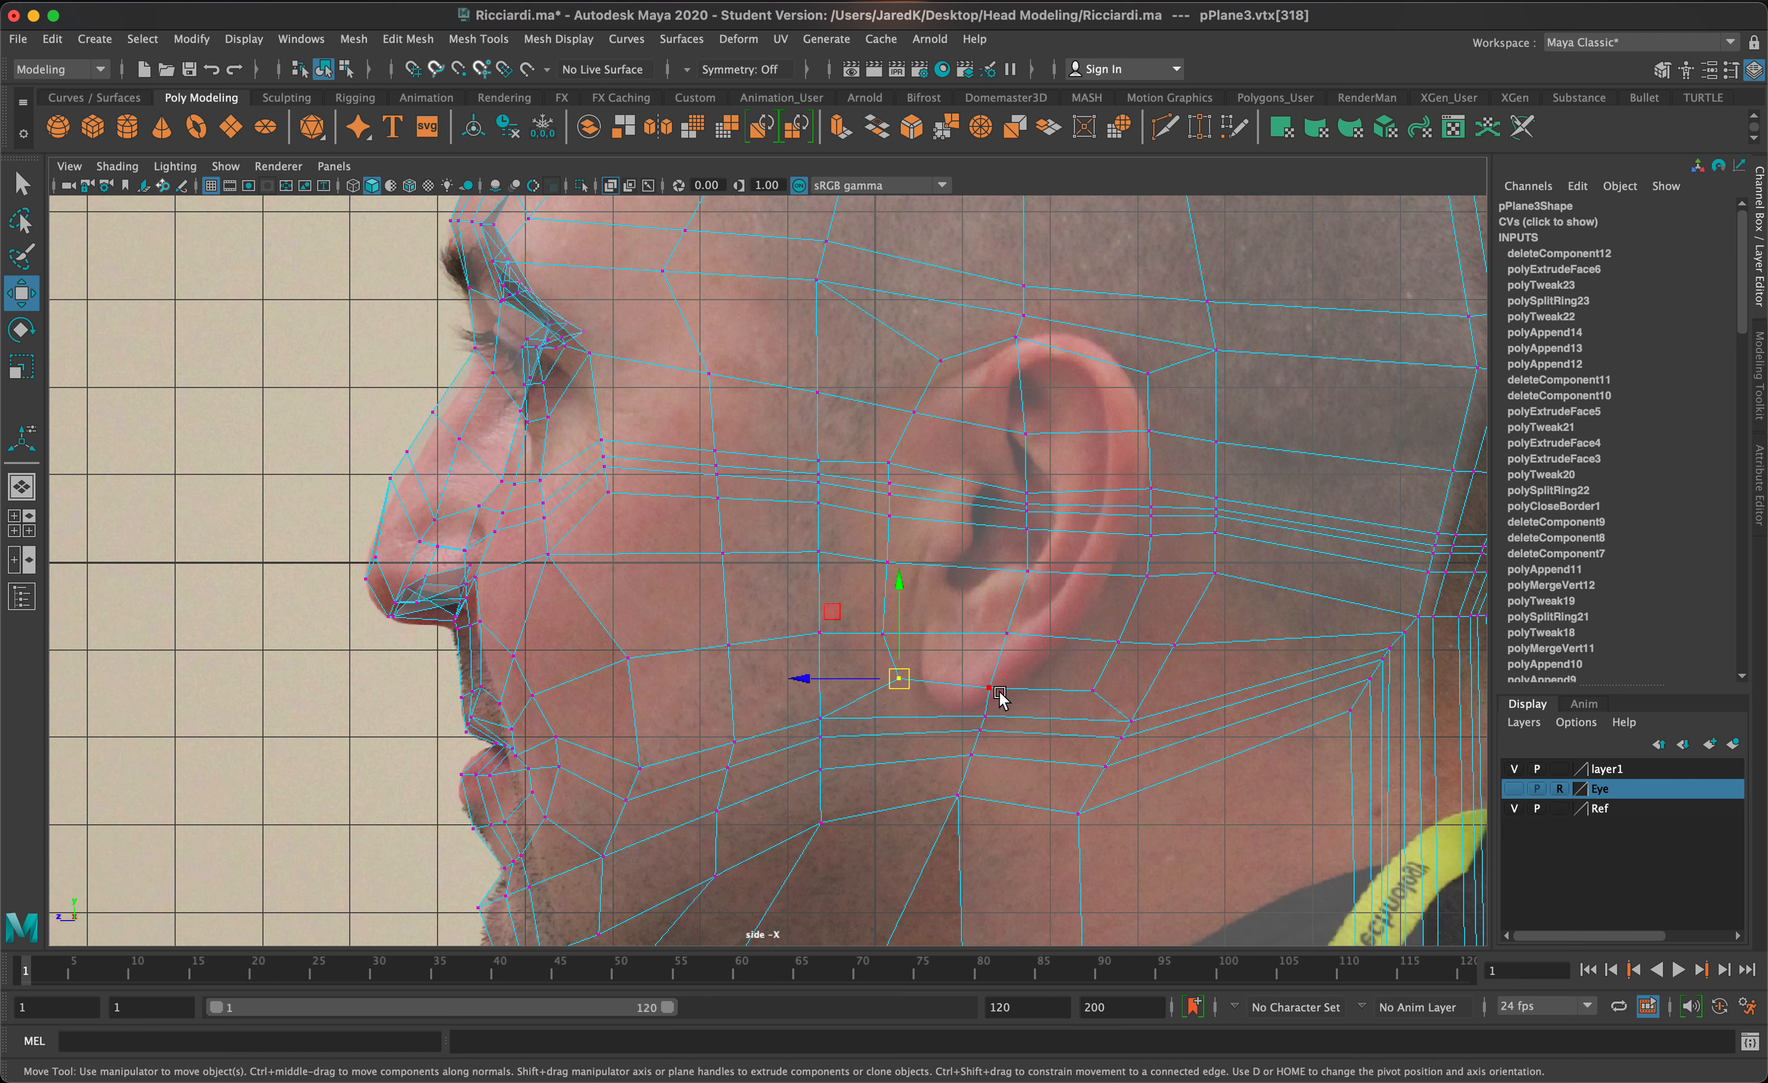
pyautogui.click(971, 755)
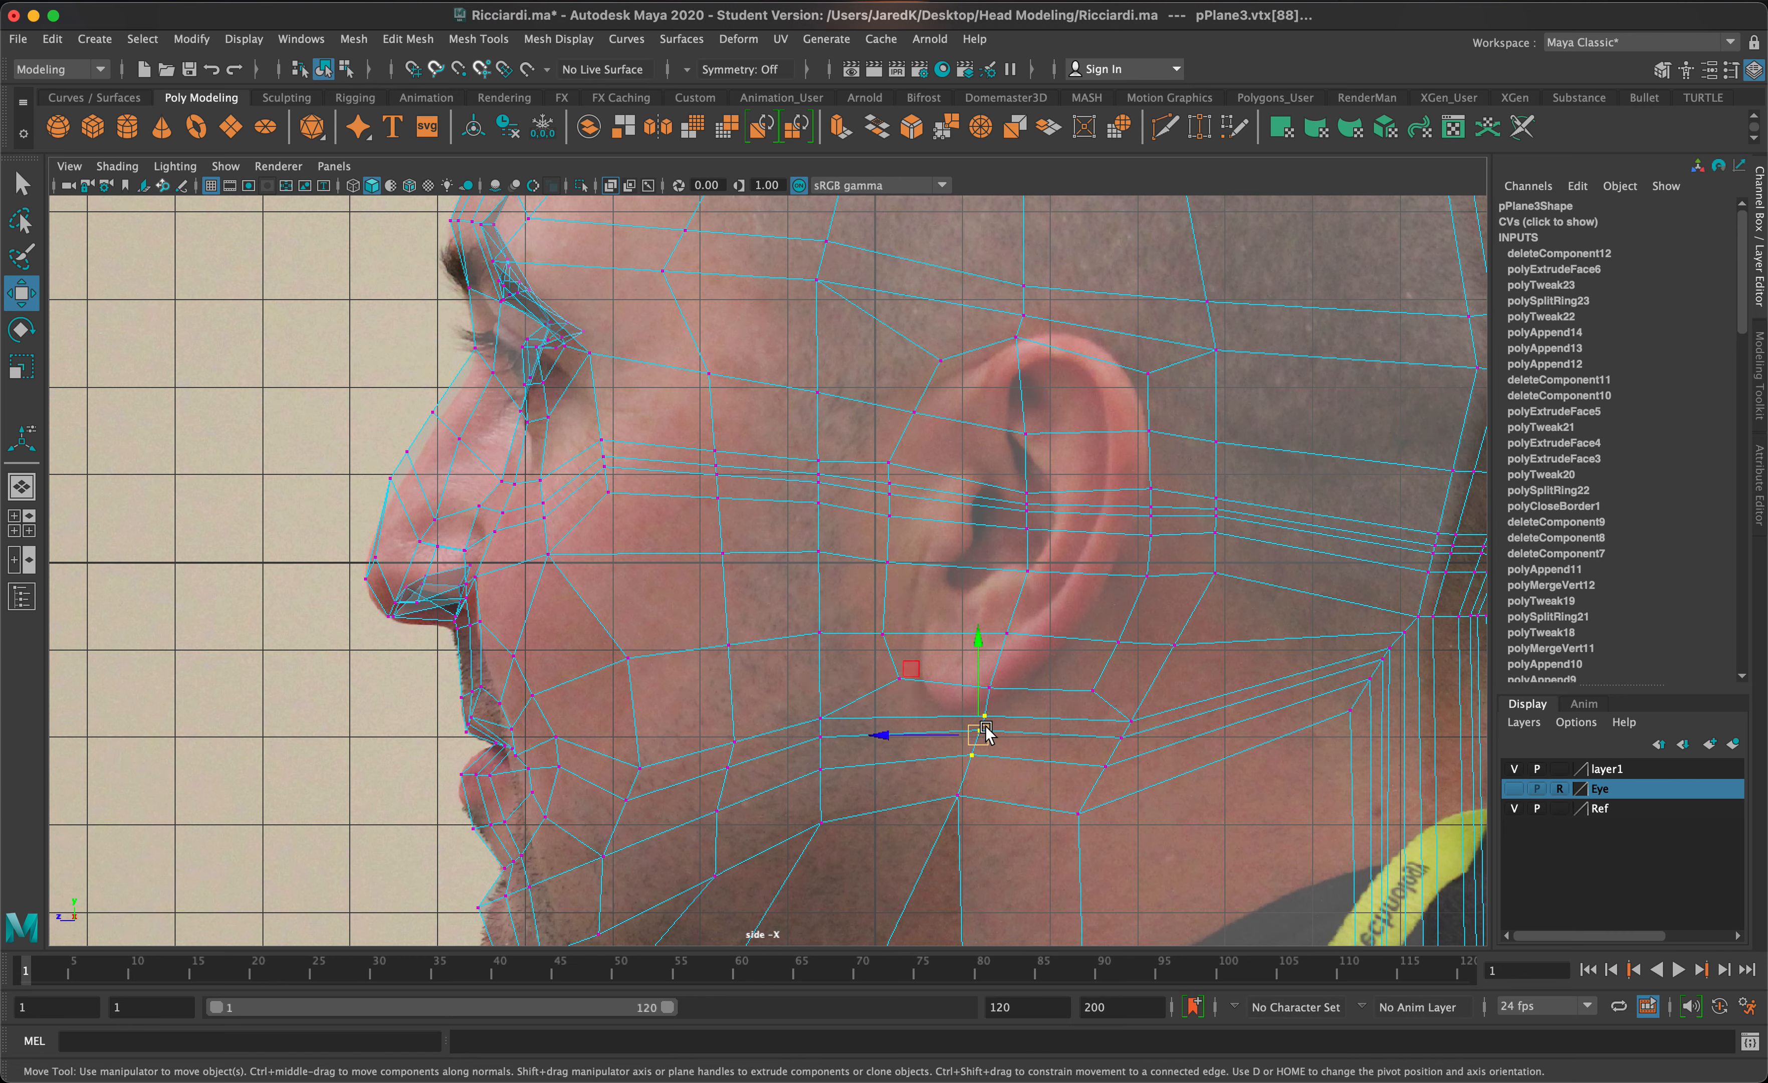
pyautogui.moveTo(987, 722); pyautogui.dragTo(953, 708)
pyautogui.click(990, 688)
pyautogui.click(1103, 700)
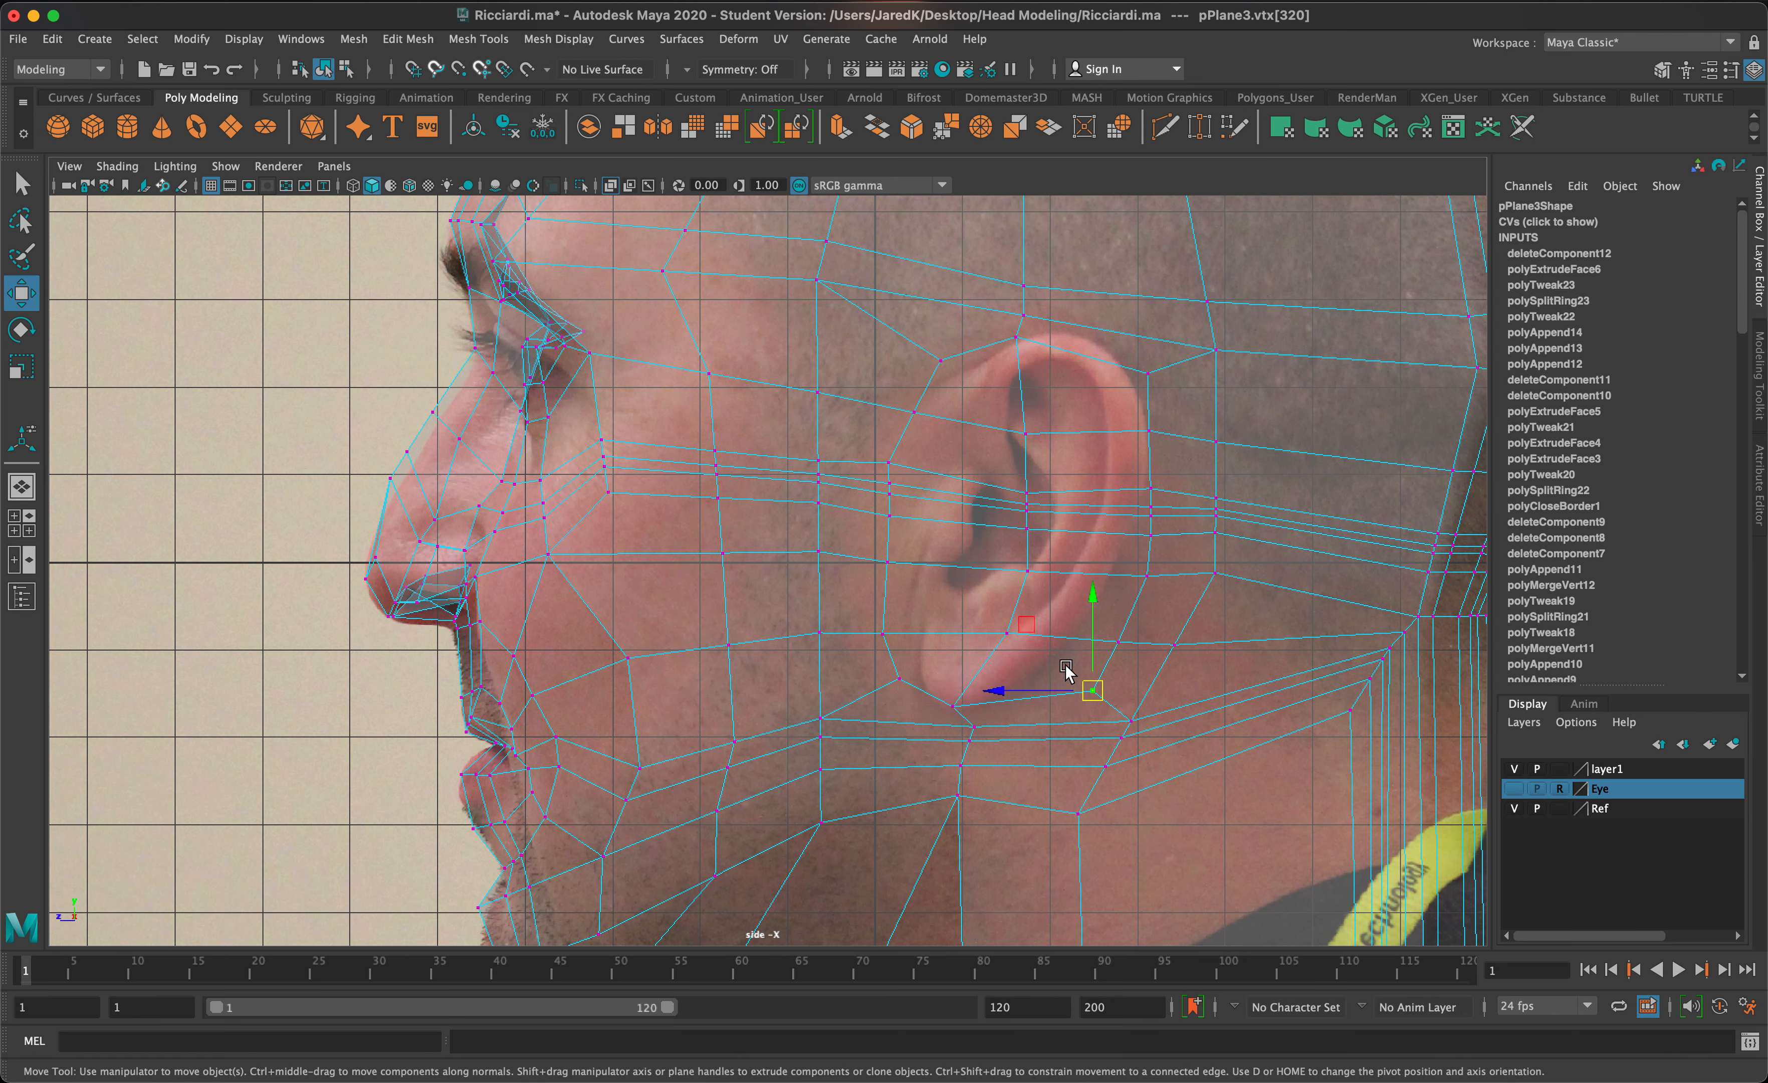
pyautogui.moveTo(1082, 685); pyautogui.dragTo(1038, 659)
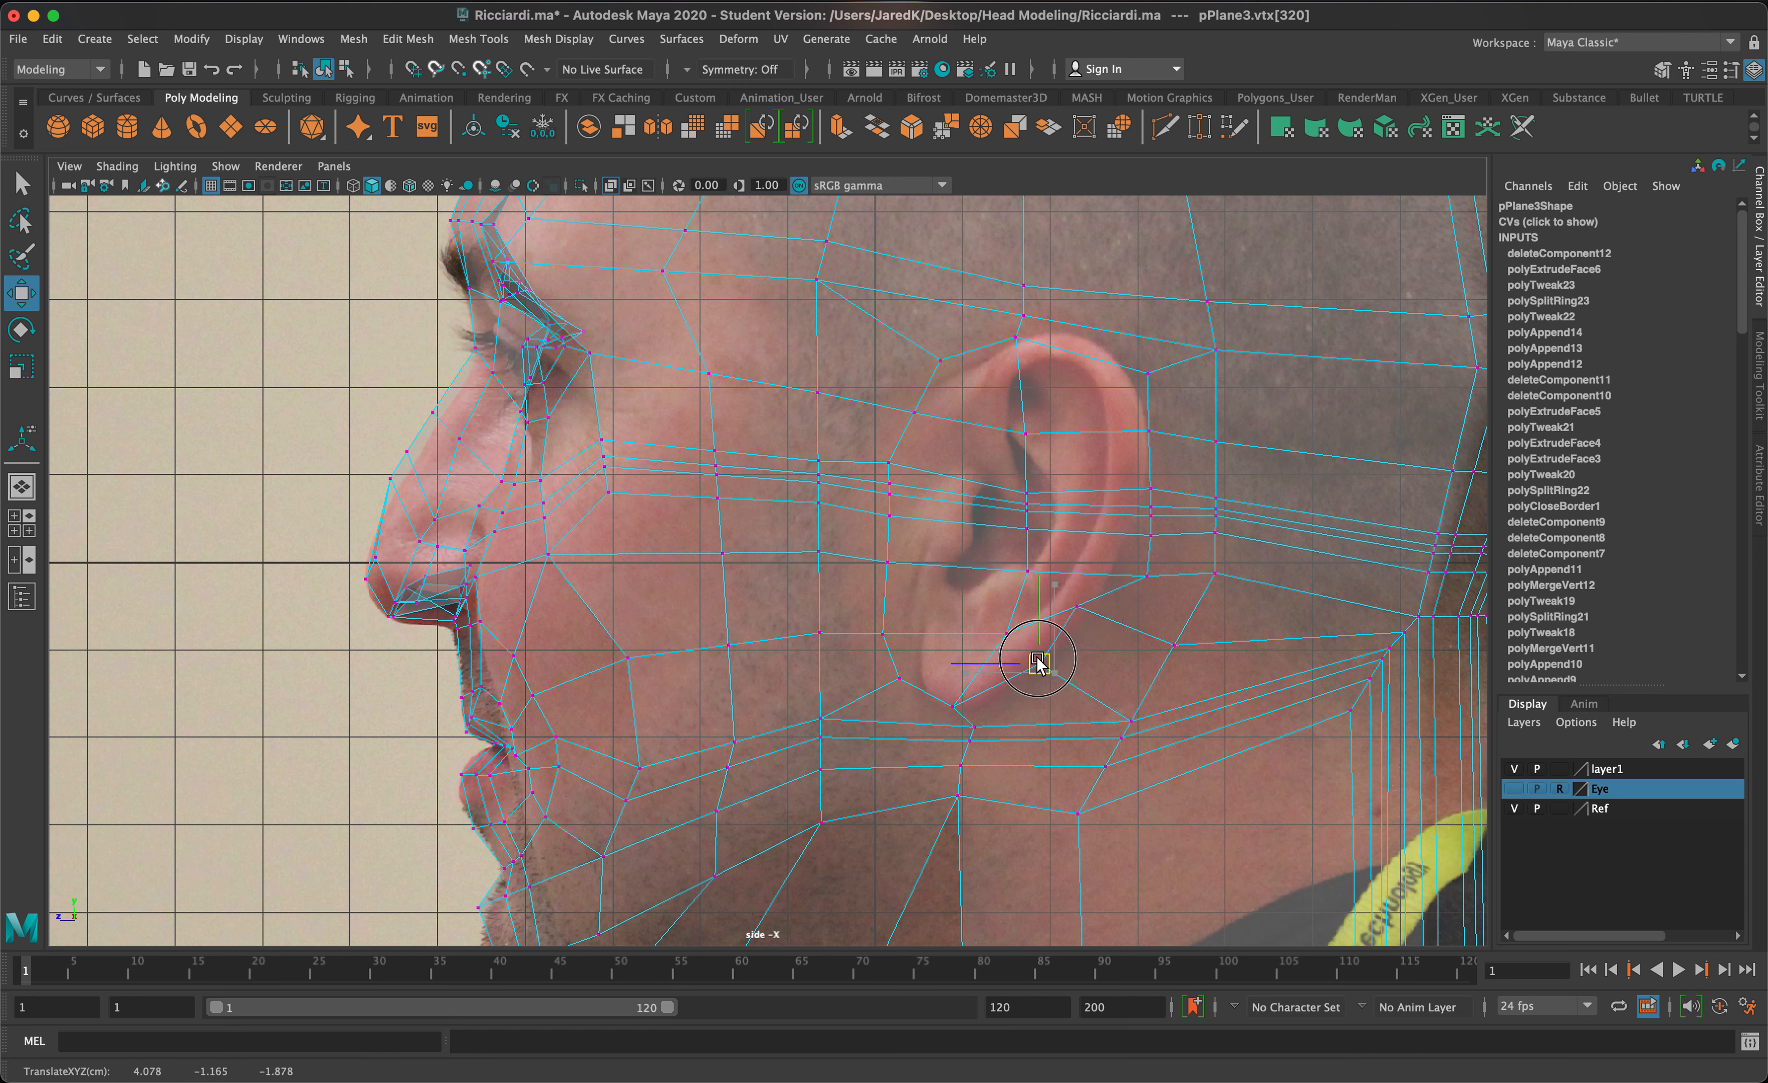
# Step: Pull the rear vertices of the extruded loop forward along the back of the ear, up to its upper rear corner
pyautogui.click(1140, 573)
pyautogui.moveTo(1144, 572); pyautogui.dragTo(1102, 568)
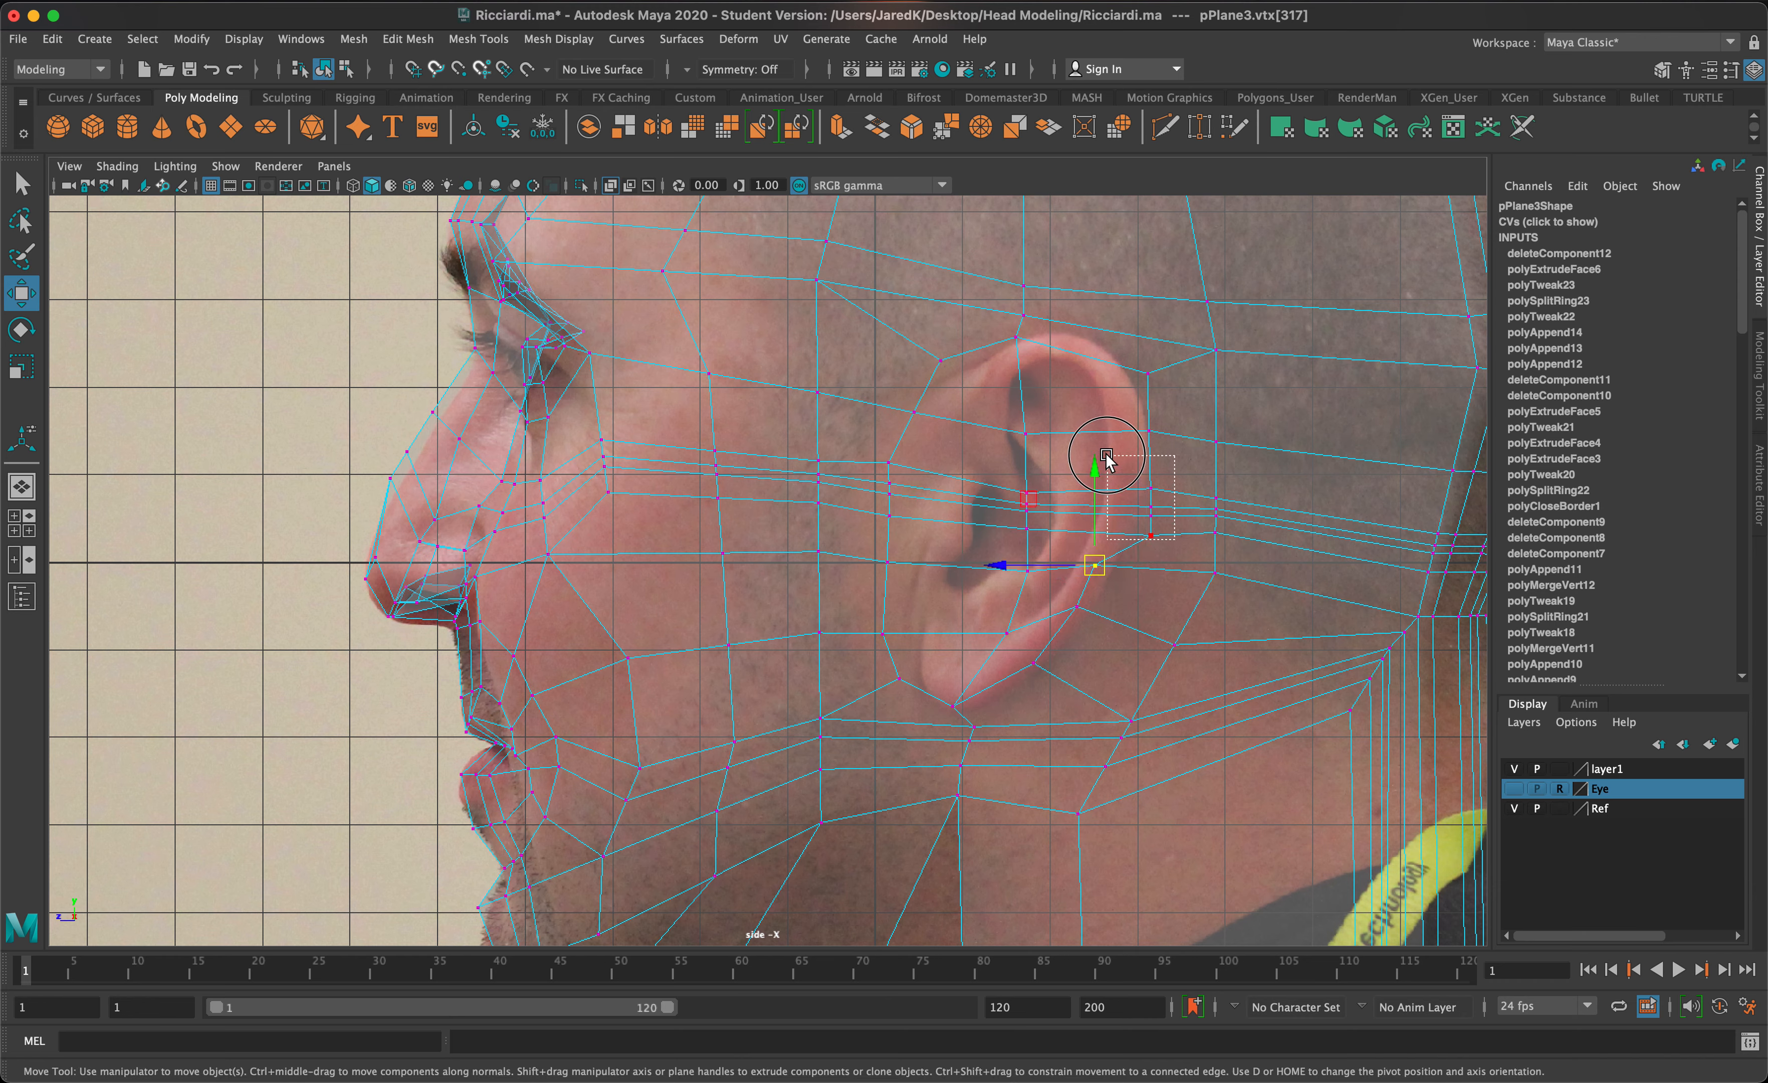
pyautogui.click(1151, 508)
pyautogui.moveTo(1150, 508); pyautogui.dragTo(1109, 507)
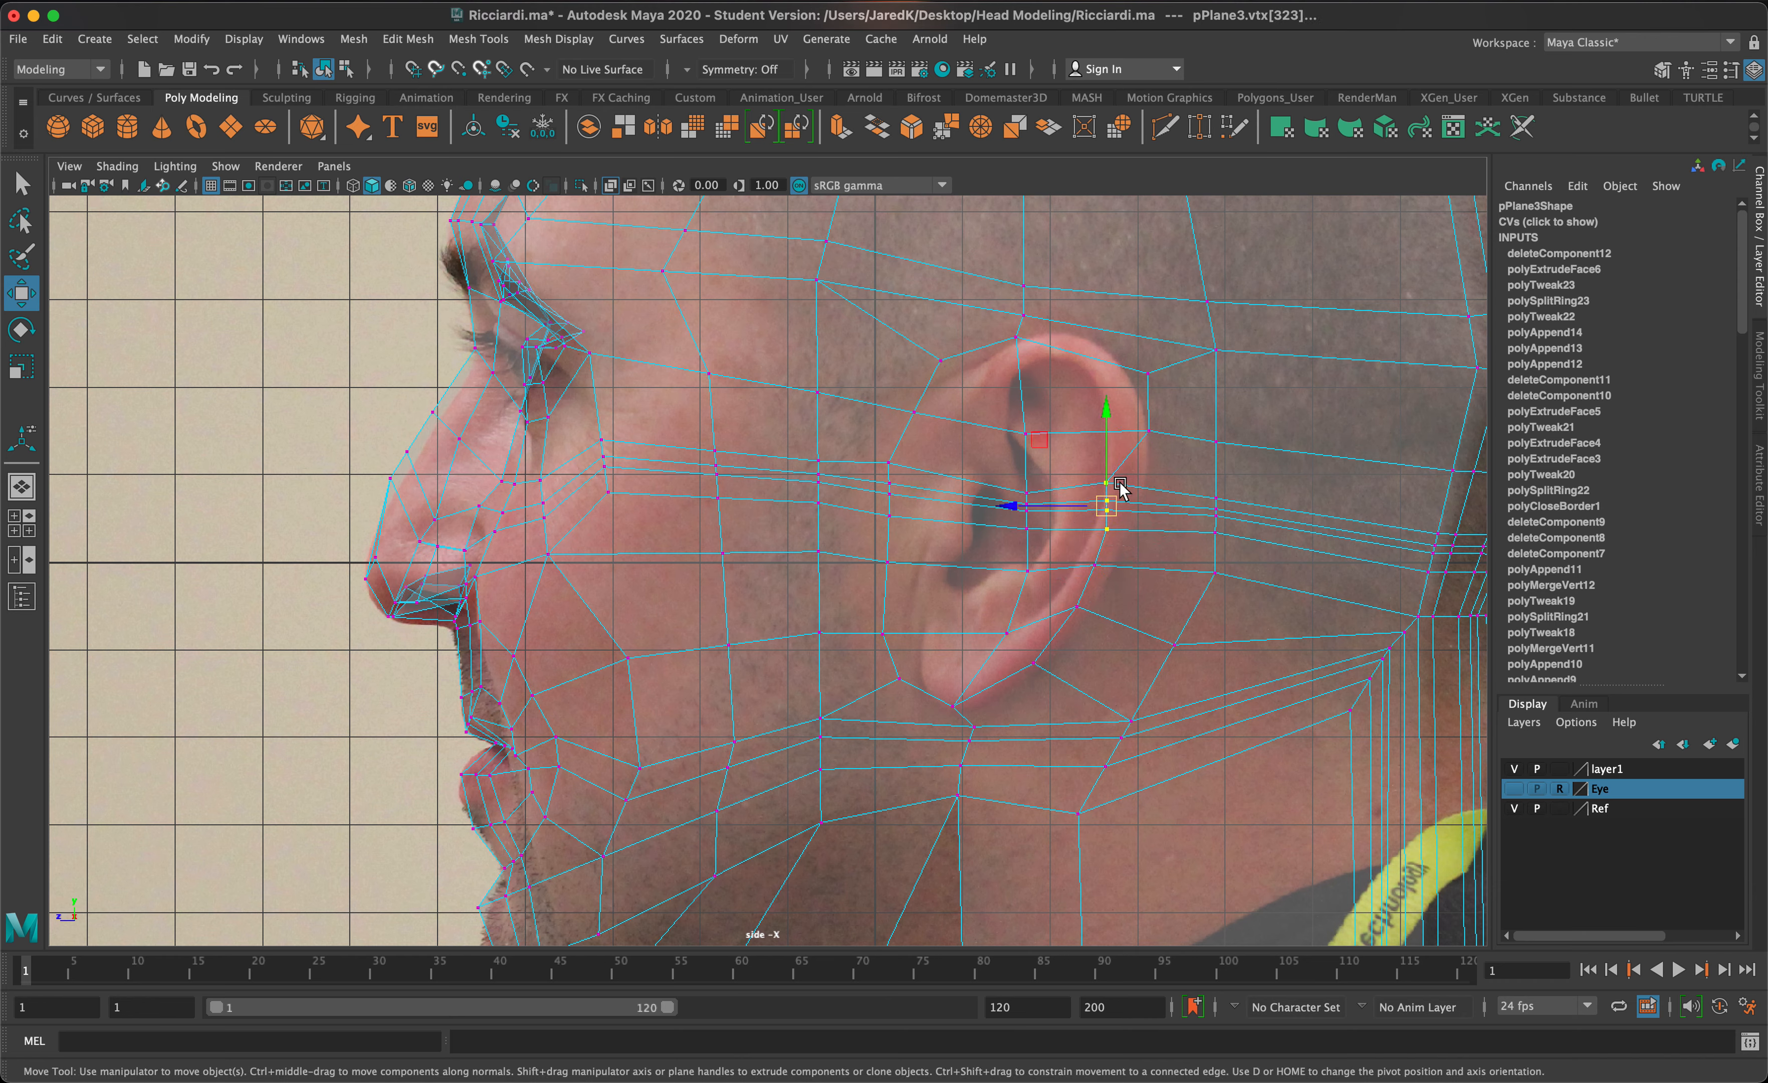
pyautogui.click(1150, 431)
pyautogui.moveTo(1151, 431); pyautogui.dragTo(1115, 431)
pyautogui.click(1132, 363)
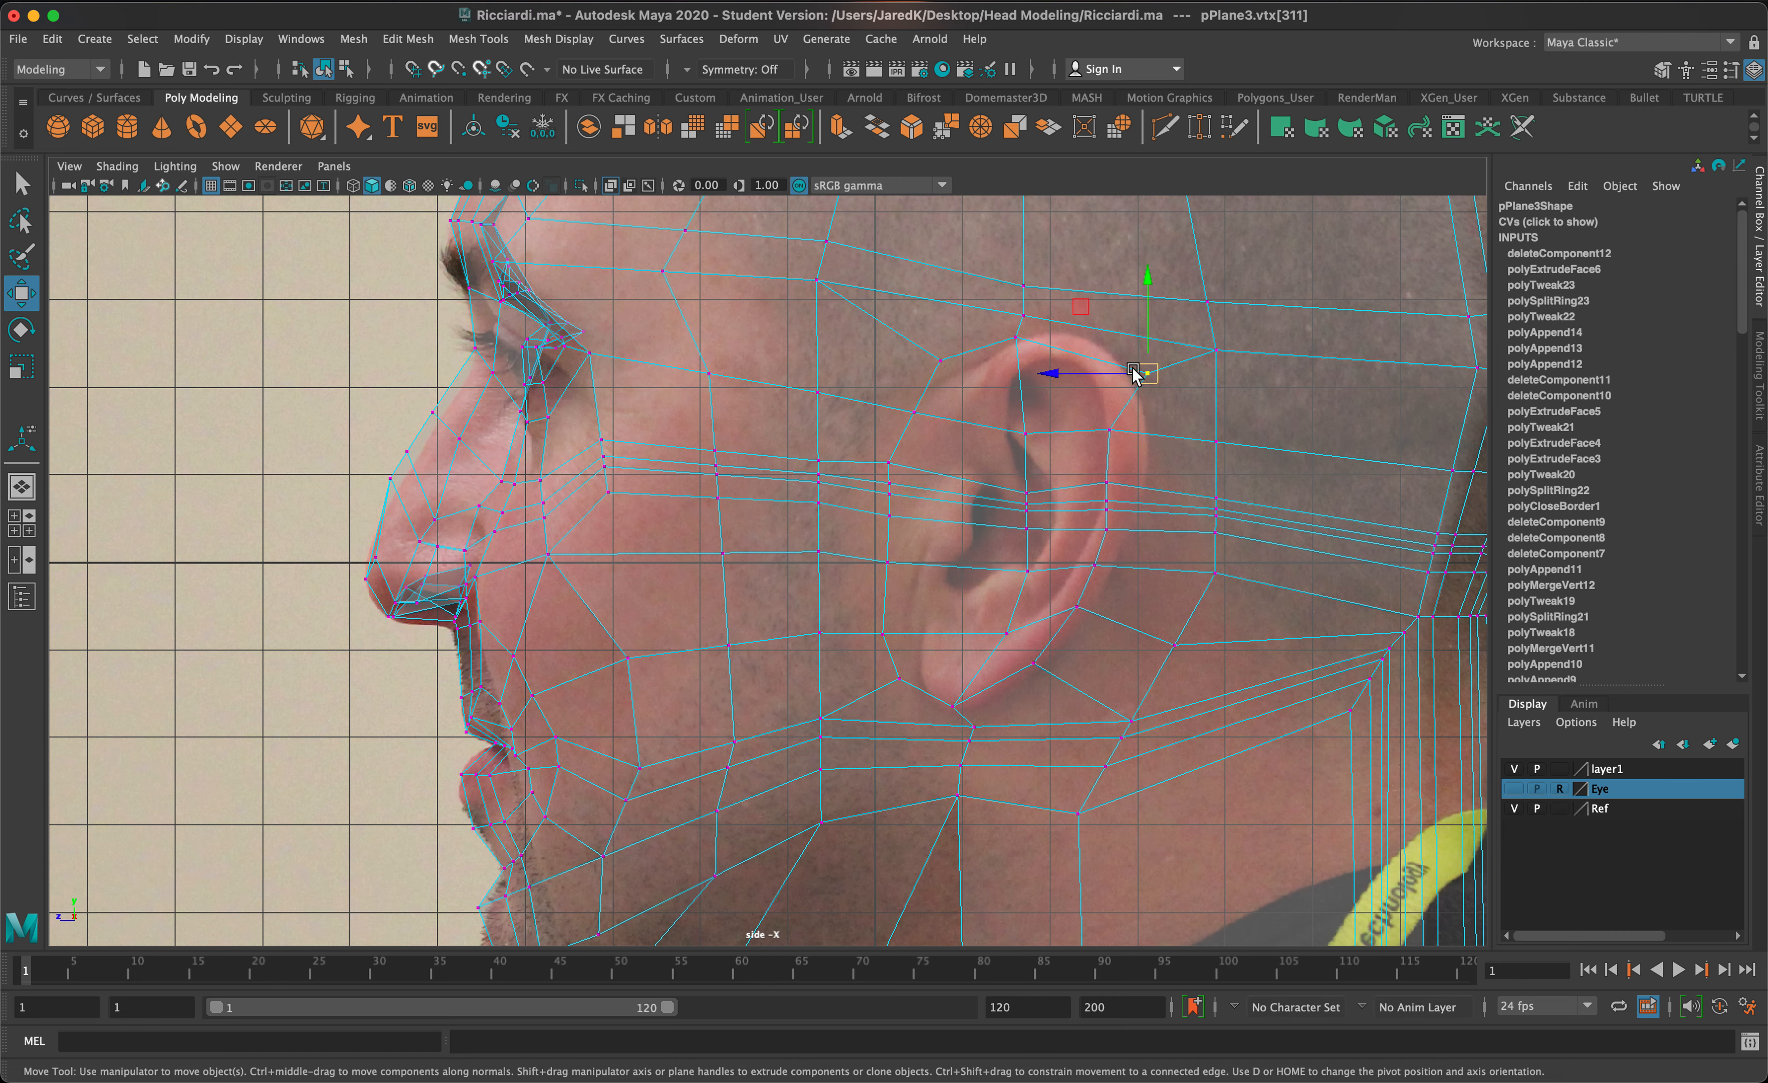
pyautogui.moveTo(1136, 367); pyautogui.dragTo(1093, 367)
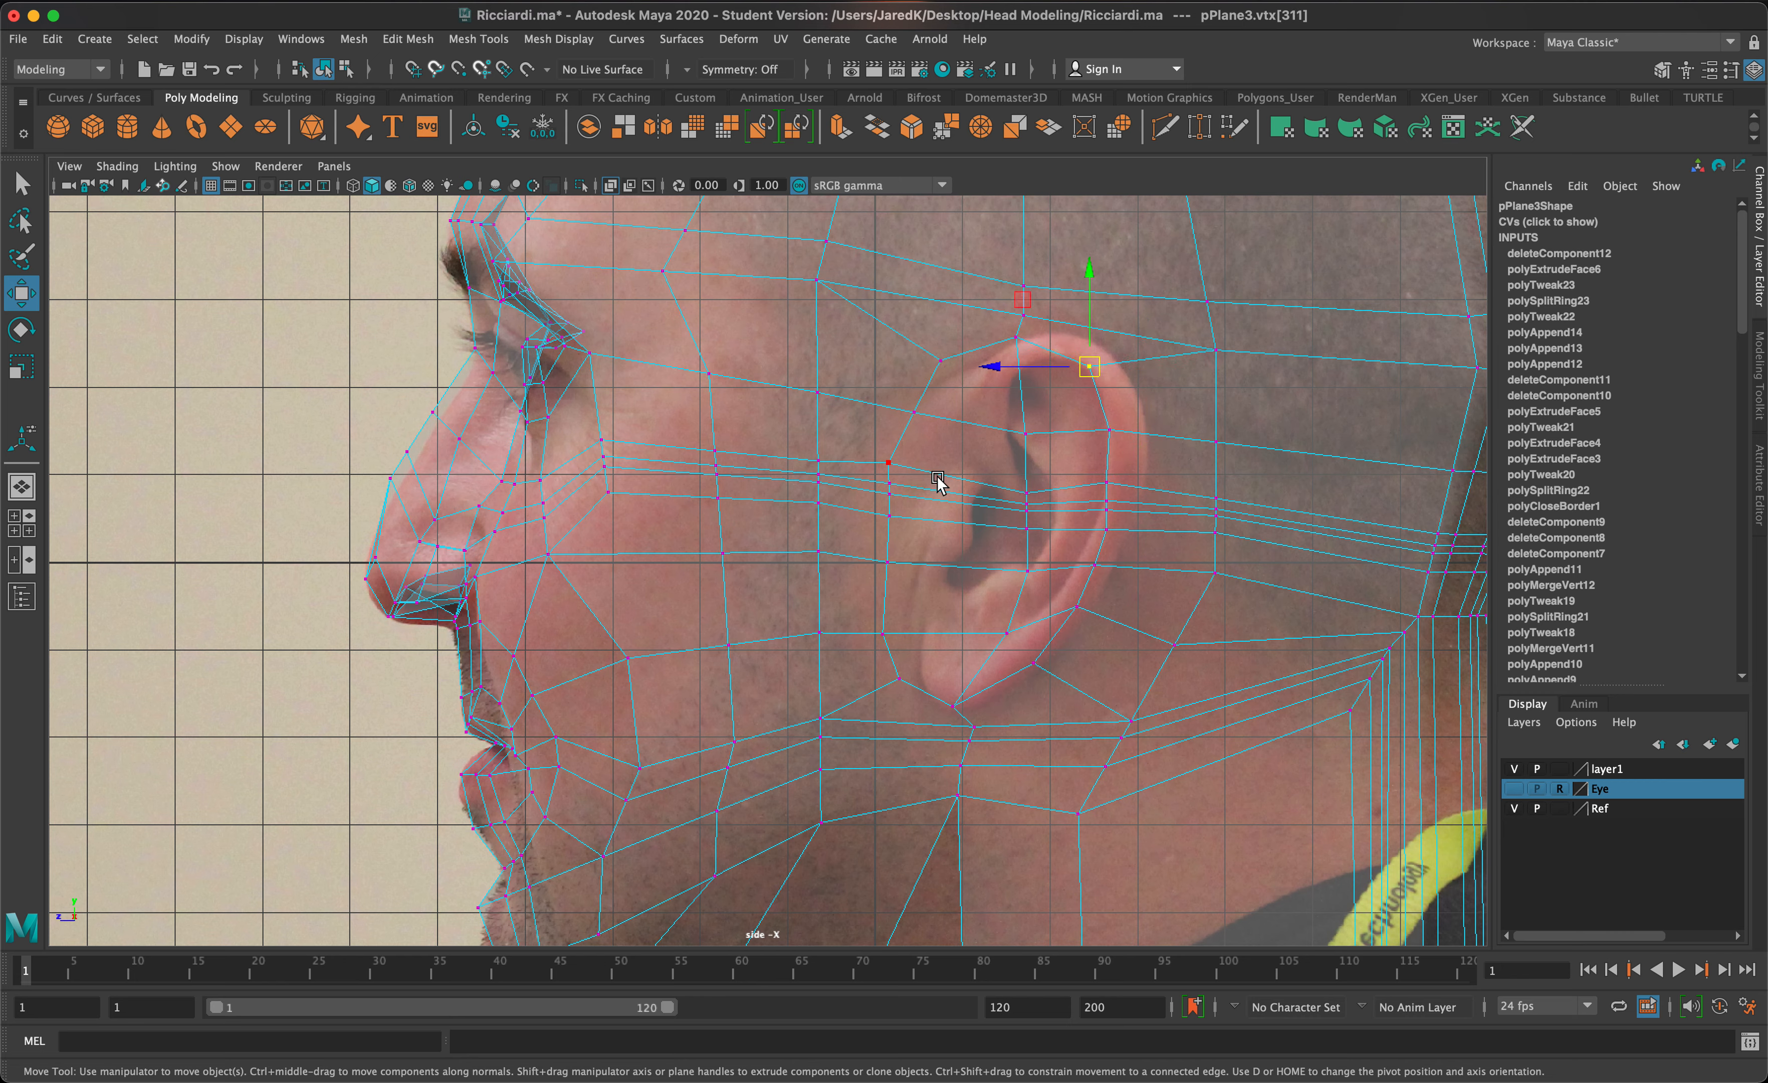
# Step: Move and rotate the closely spaced vertices at the front of the ear to follow its slanted edge
pyautogui.moveTo(904, 512)
pyautogui.mouseDown()
pyautogui.moveTo(861, 434)
pyautogui.moveTo(911, 497)
pyautogui.mouseUp()
pyautogui.press('e')
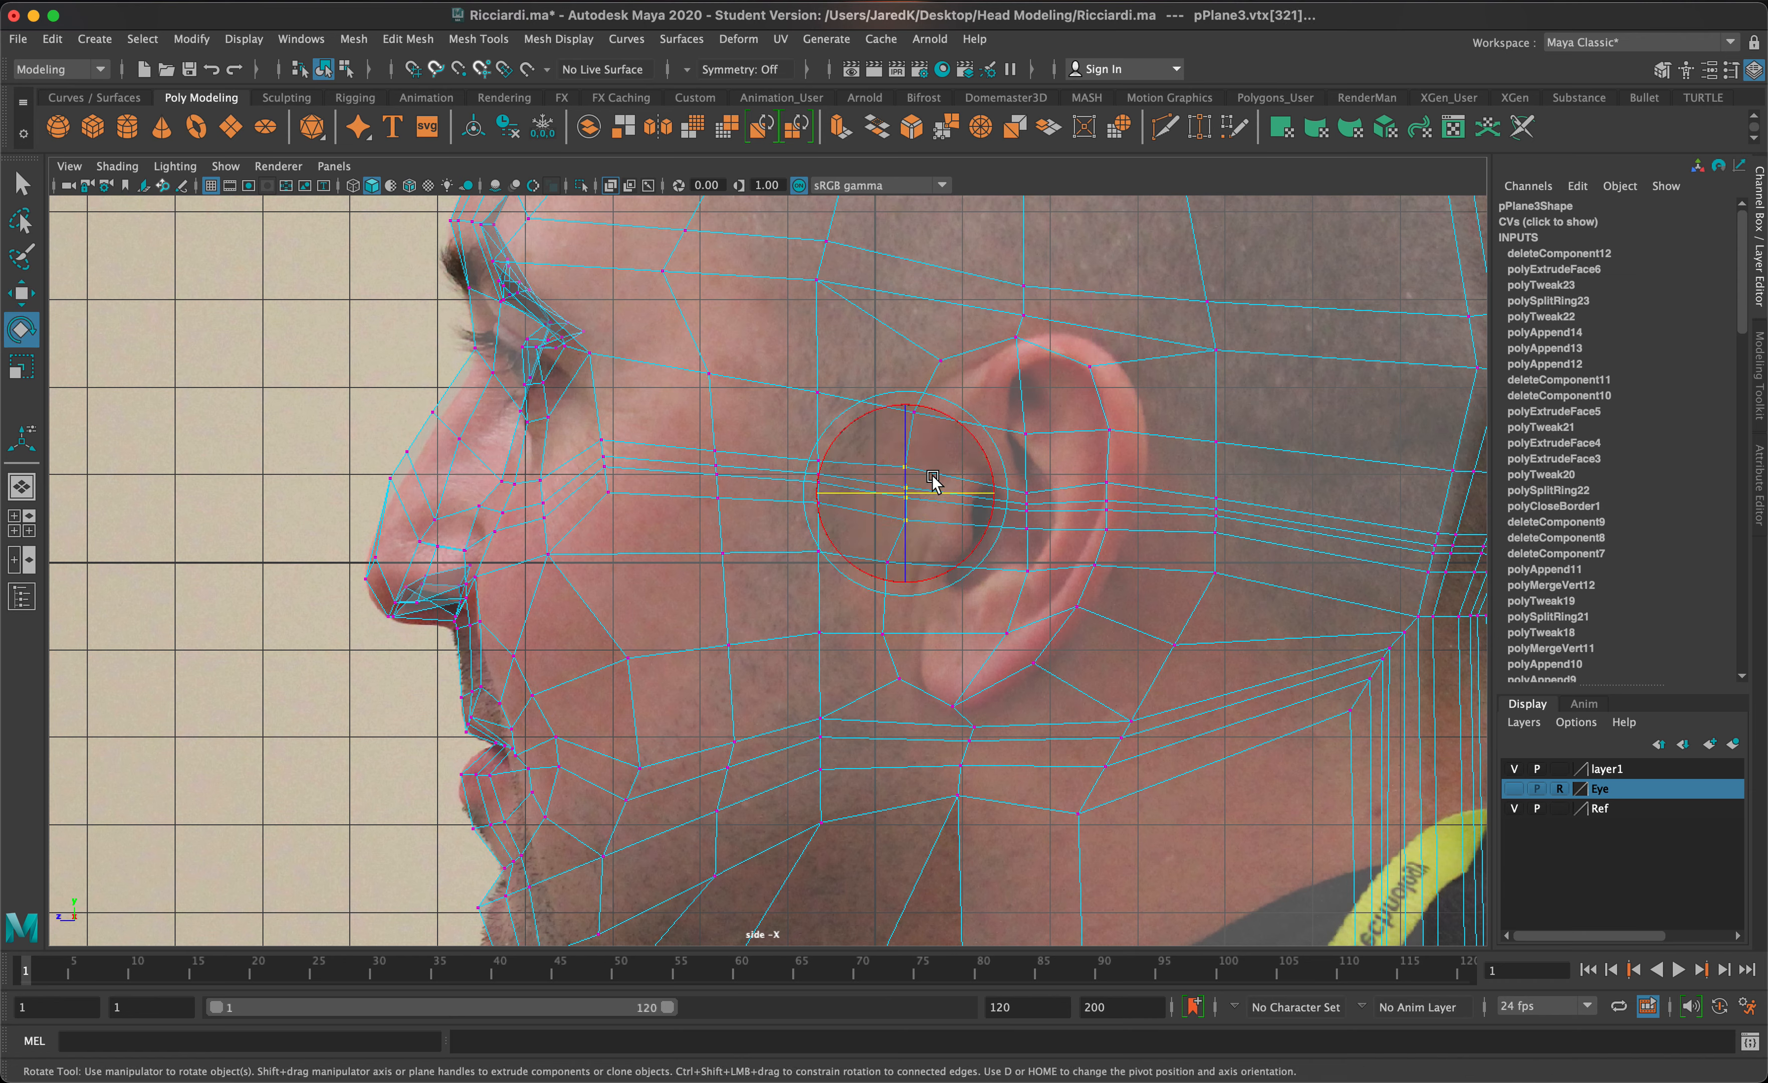
pyautogui.moveTo(970, 440); pyautogui.dragTo(978, 454)
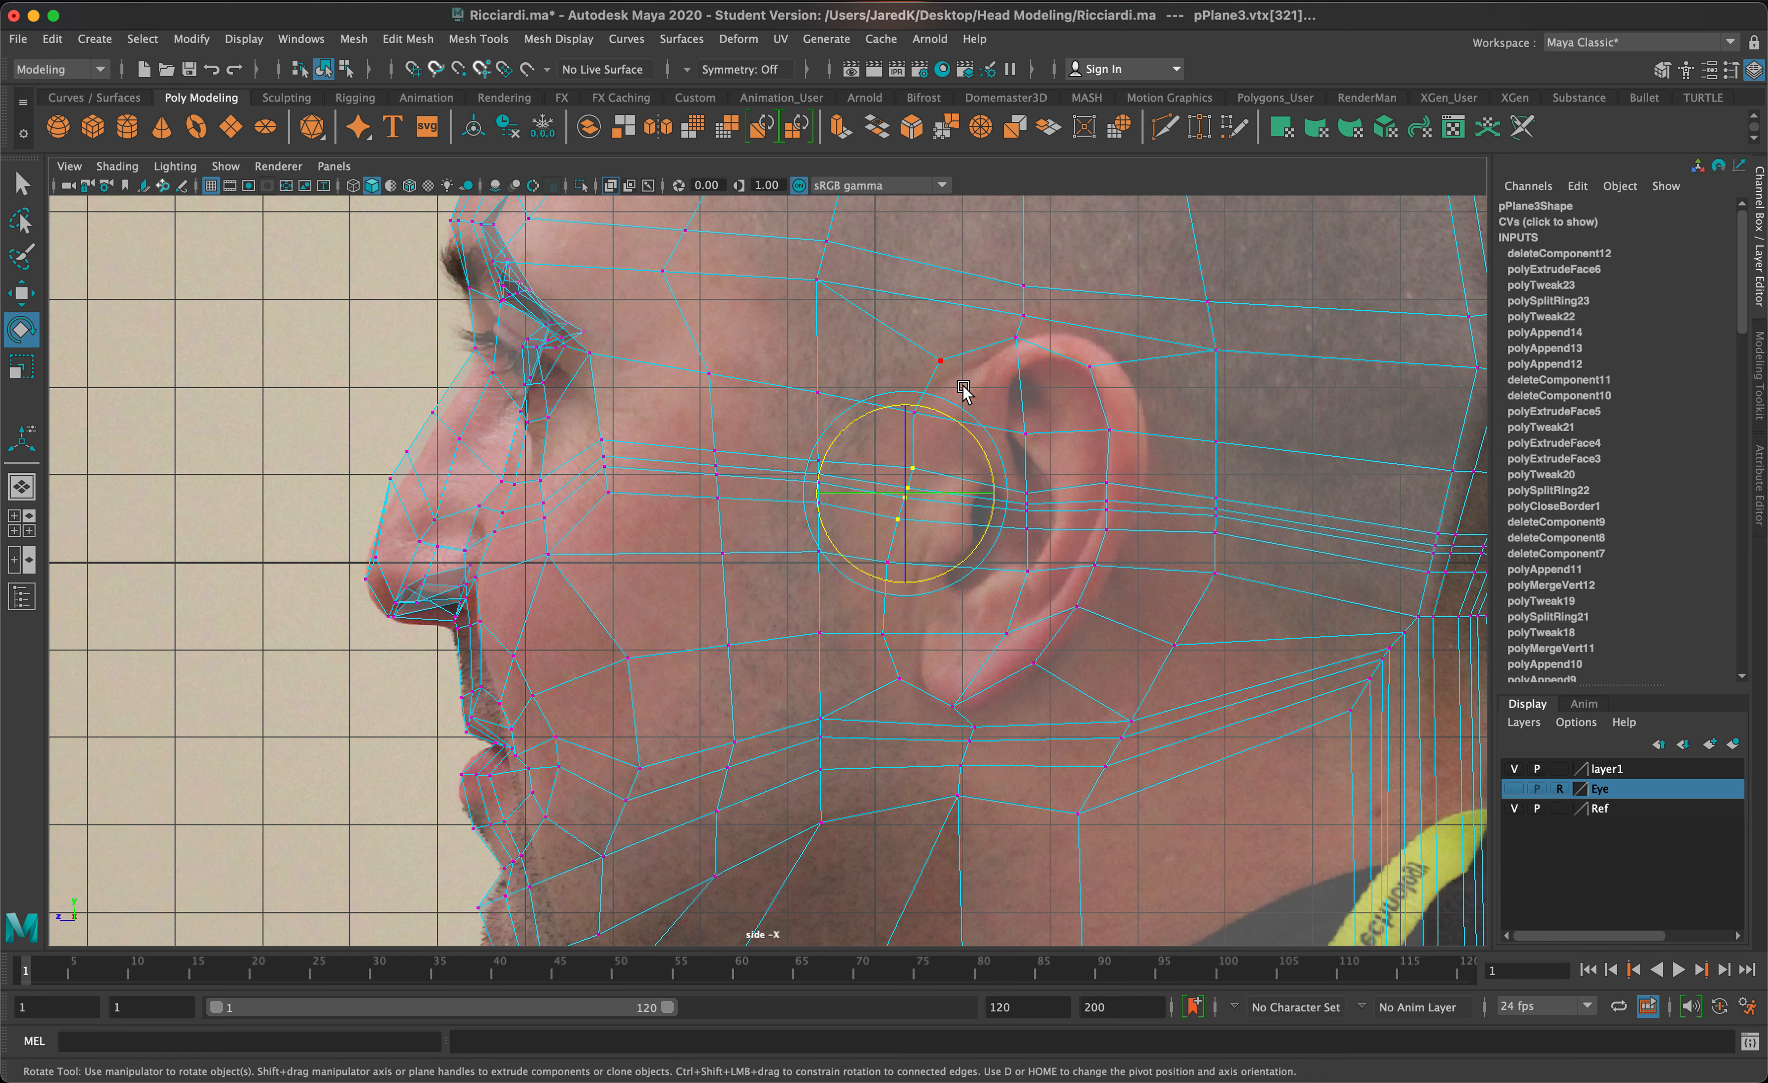
# Step: Refine the individual front-edge vertices from the upper front of the ear down to the tip of the earlobe
pyautogui.click(940, 360)
pyautogui.press('w')
pyautogui.moveTo(940, 360); pyautogui.dragTo(954, 377)
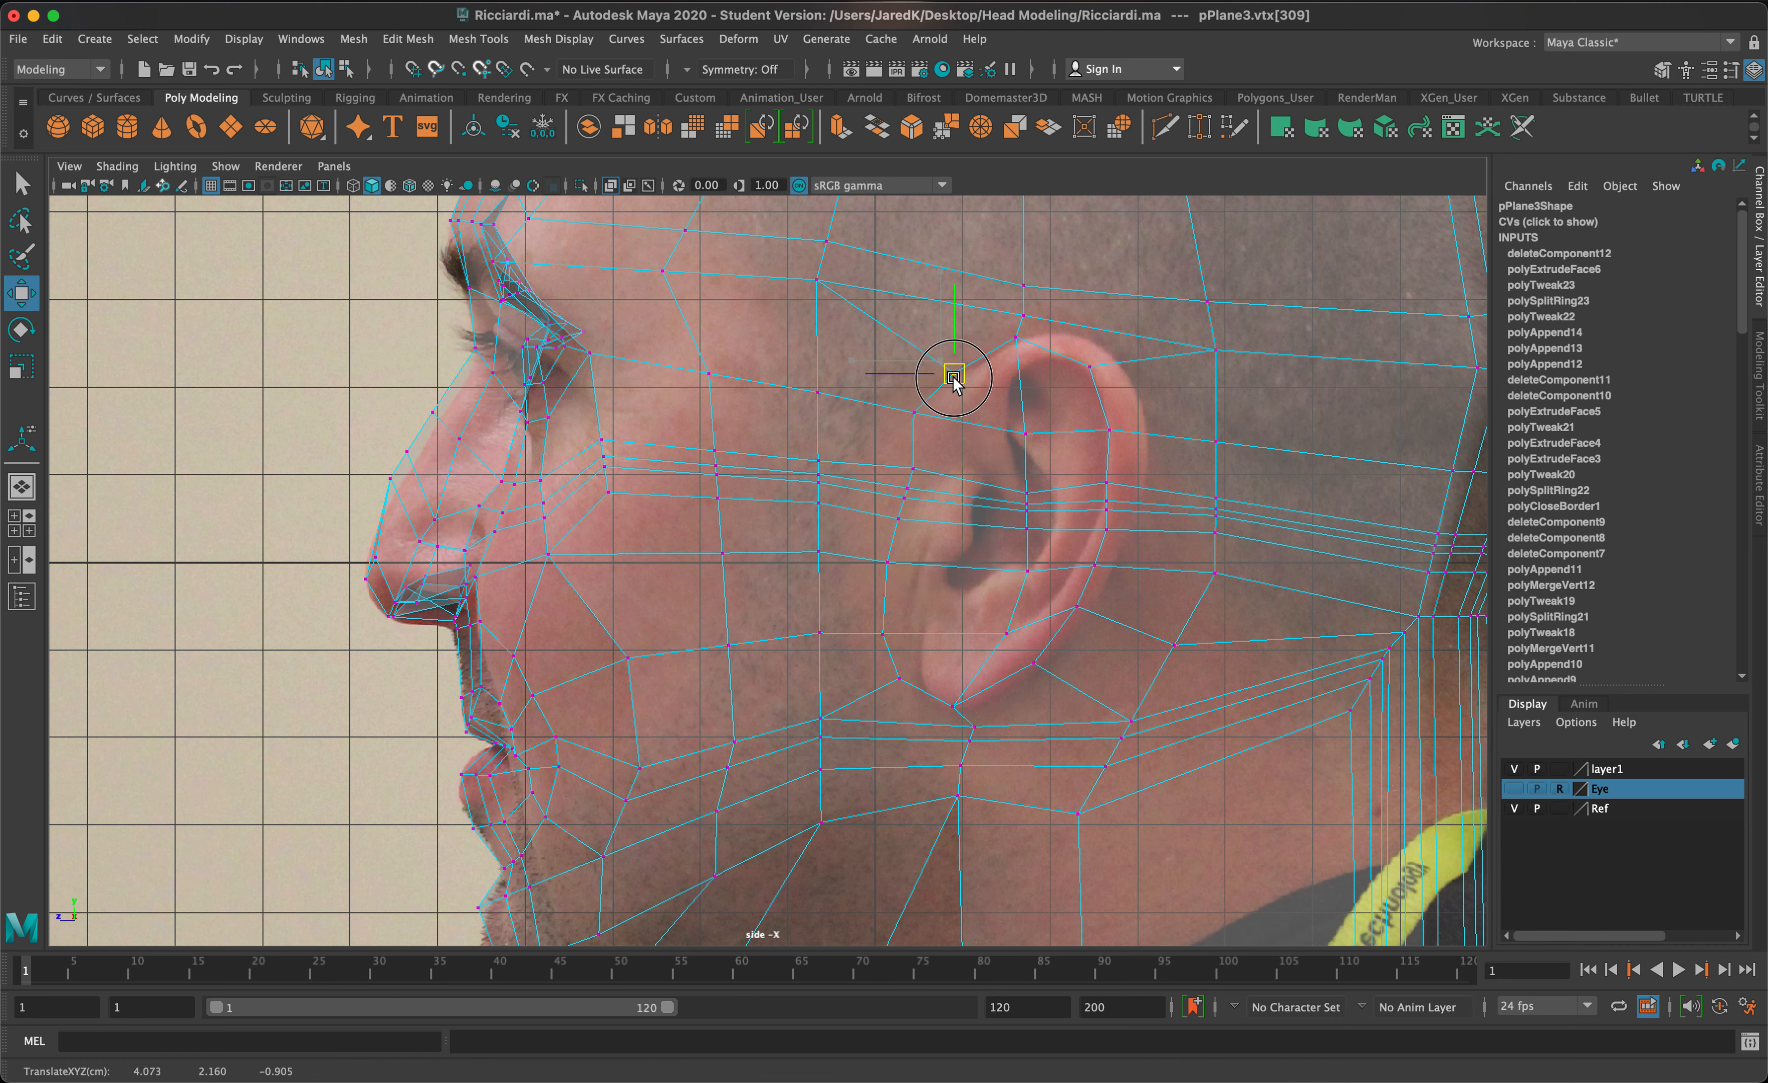
pyautogui.click(917, 419)
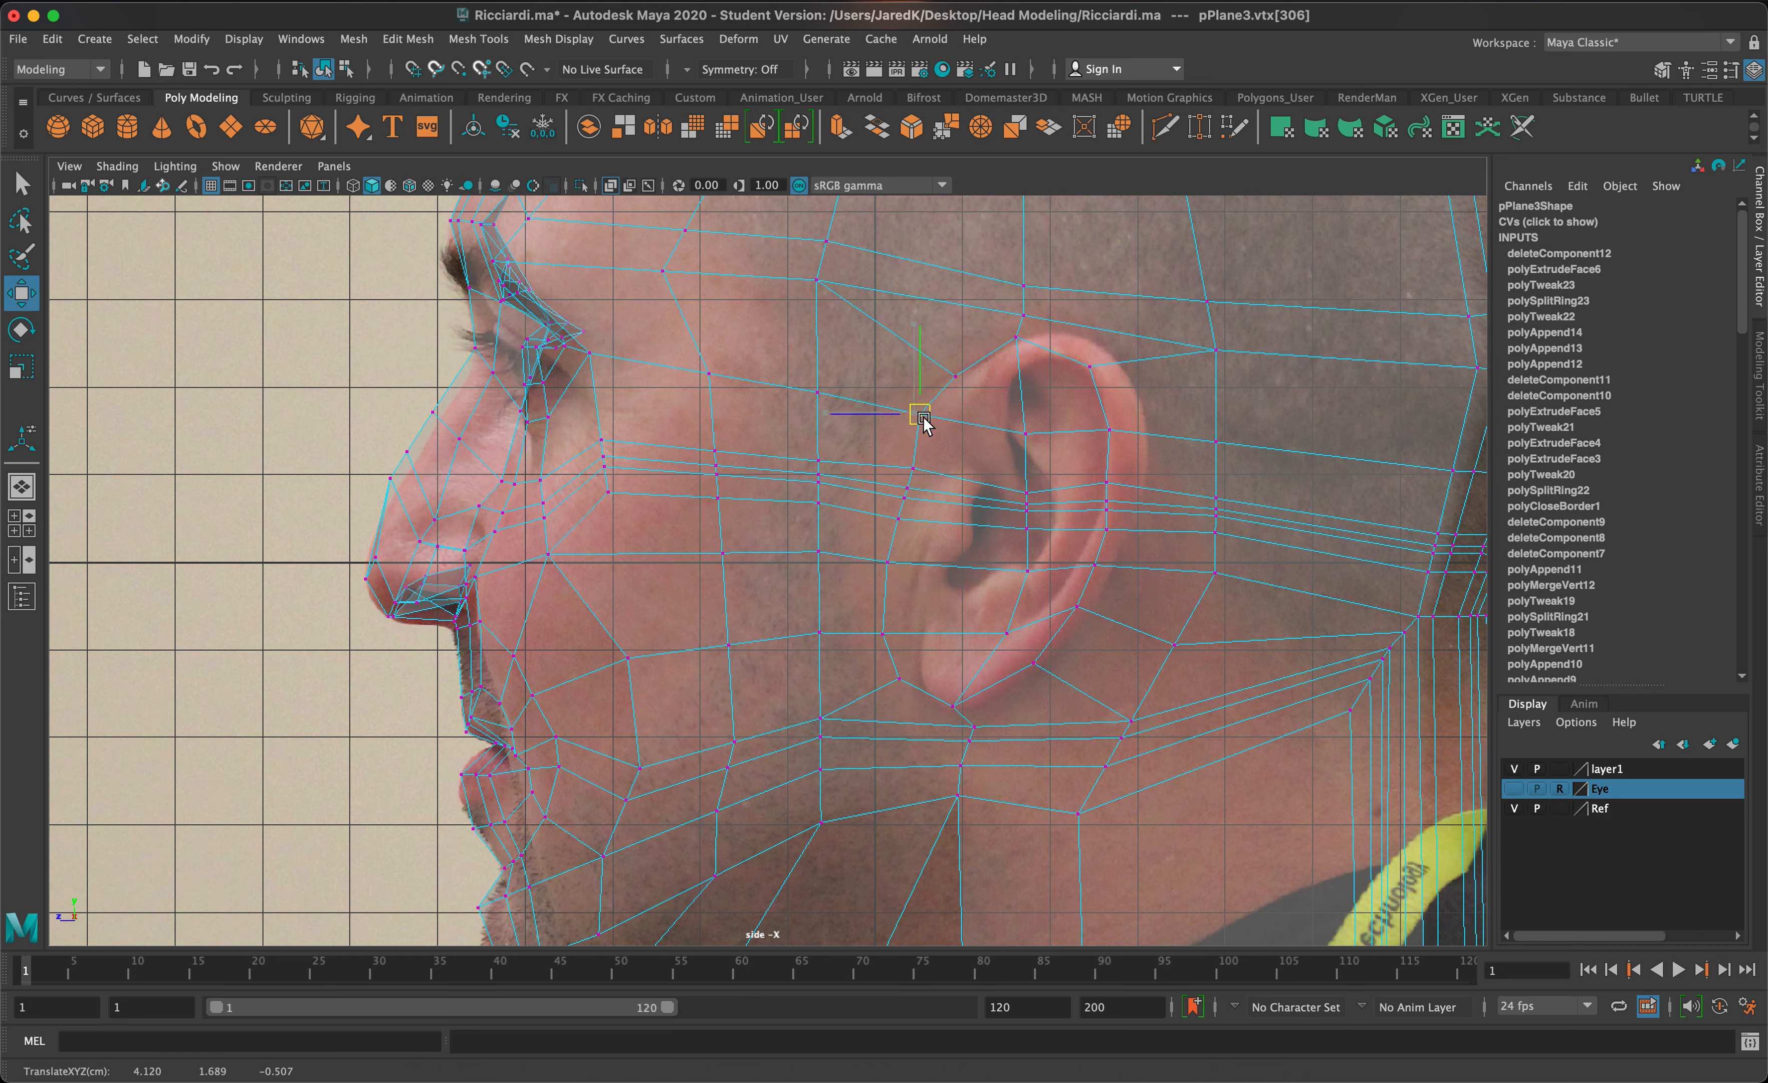
pyautogui.click(893, 563)
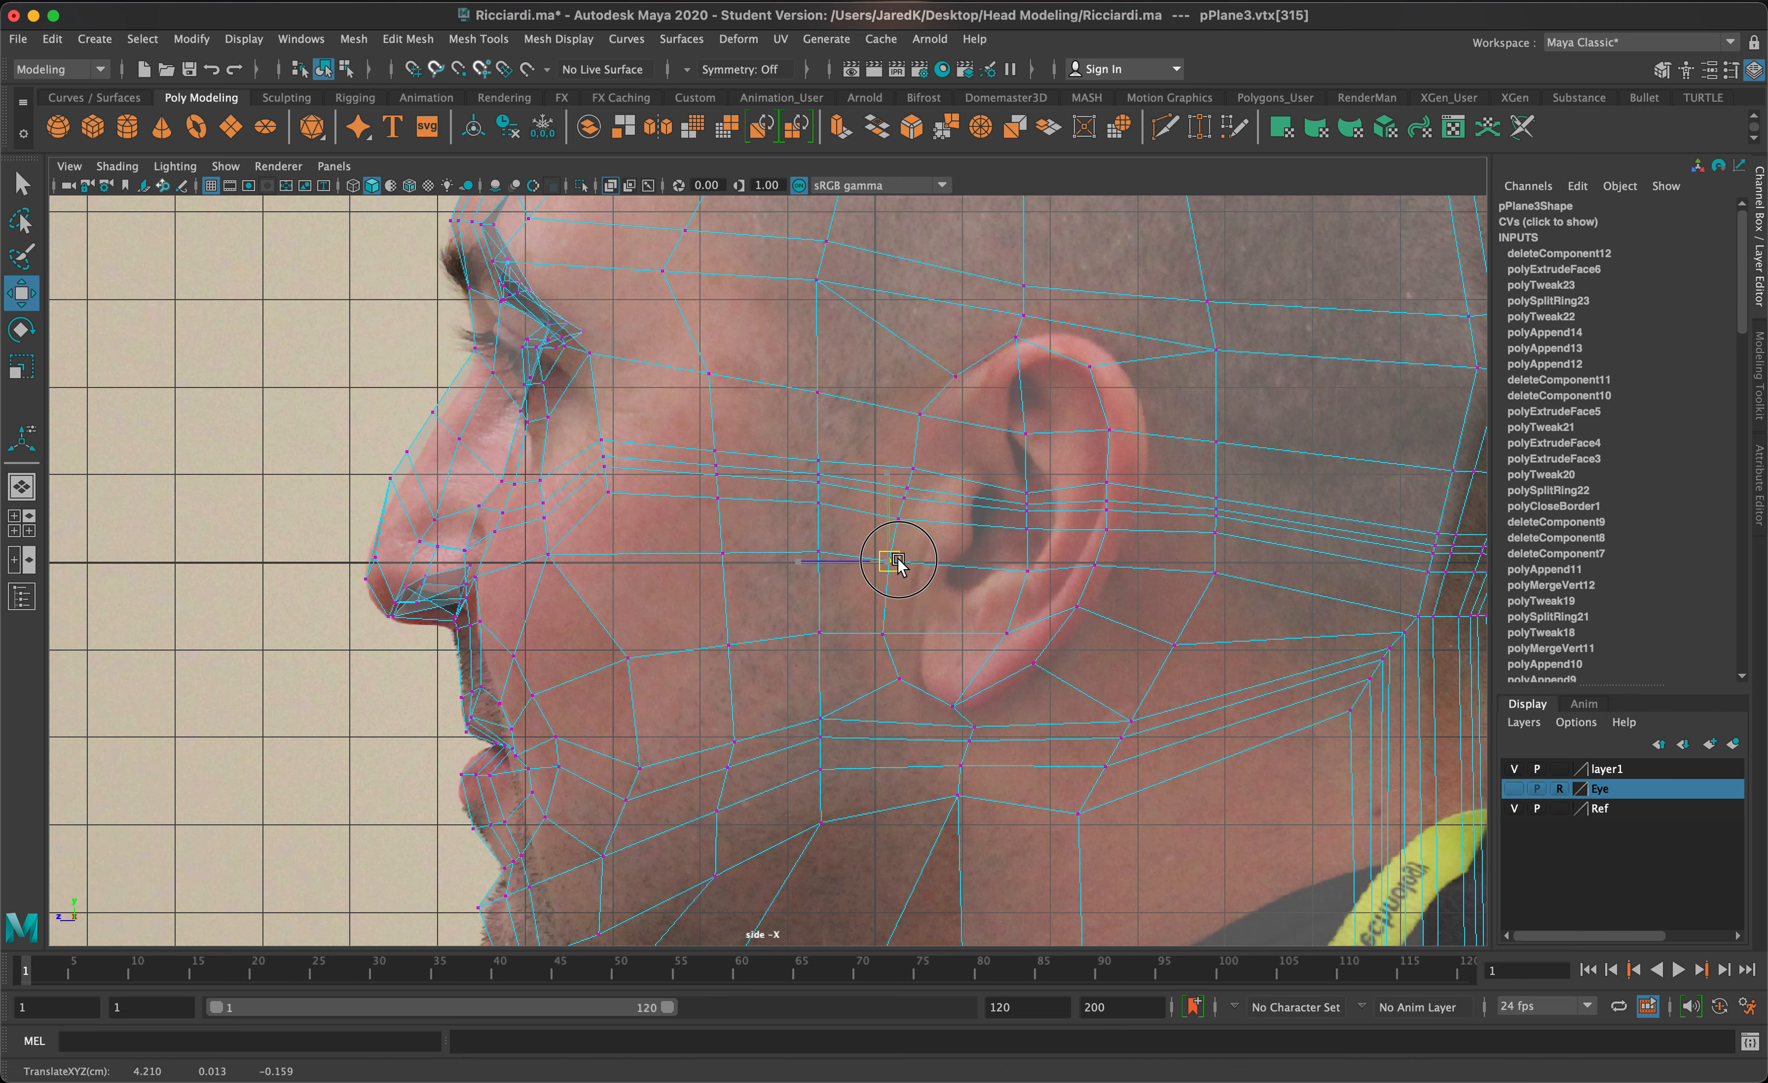
pyautogui.click(907, 642)
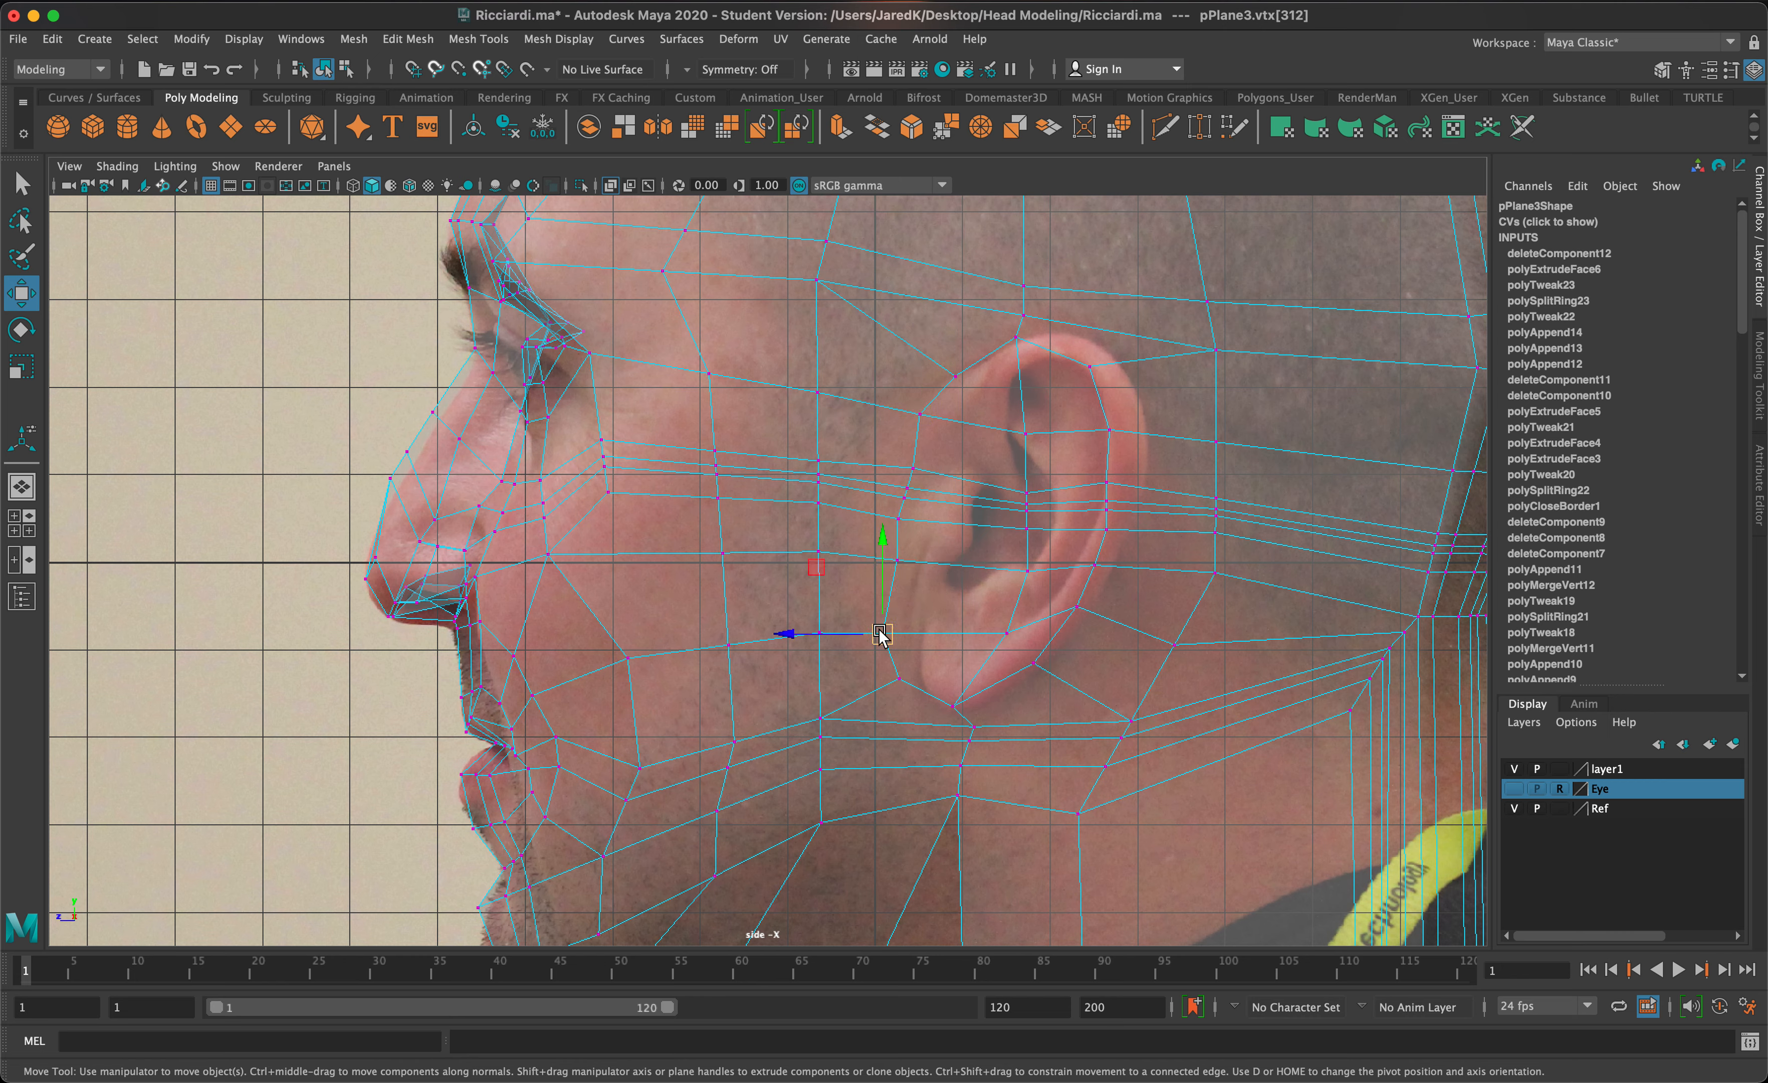
pyautogui.moveTo(884, 633); pyautogui.dragTo(953, 689)
pyautogui.click(899, 678)
pyautogui.click(952, 705)
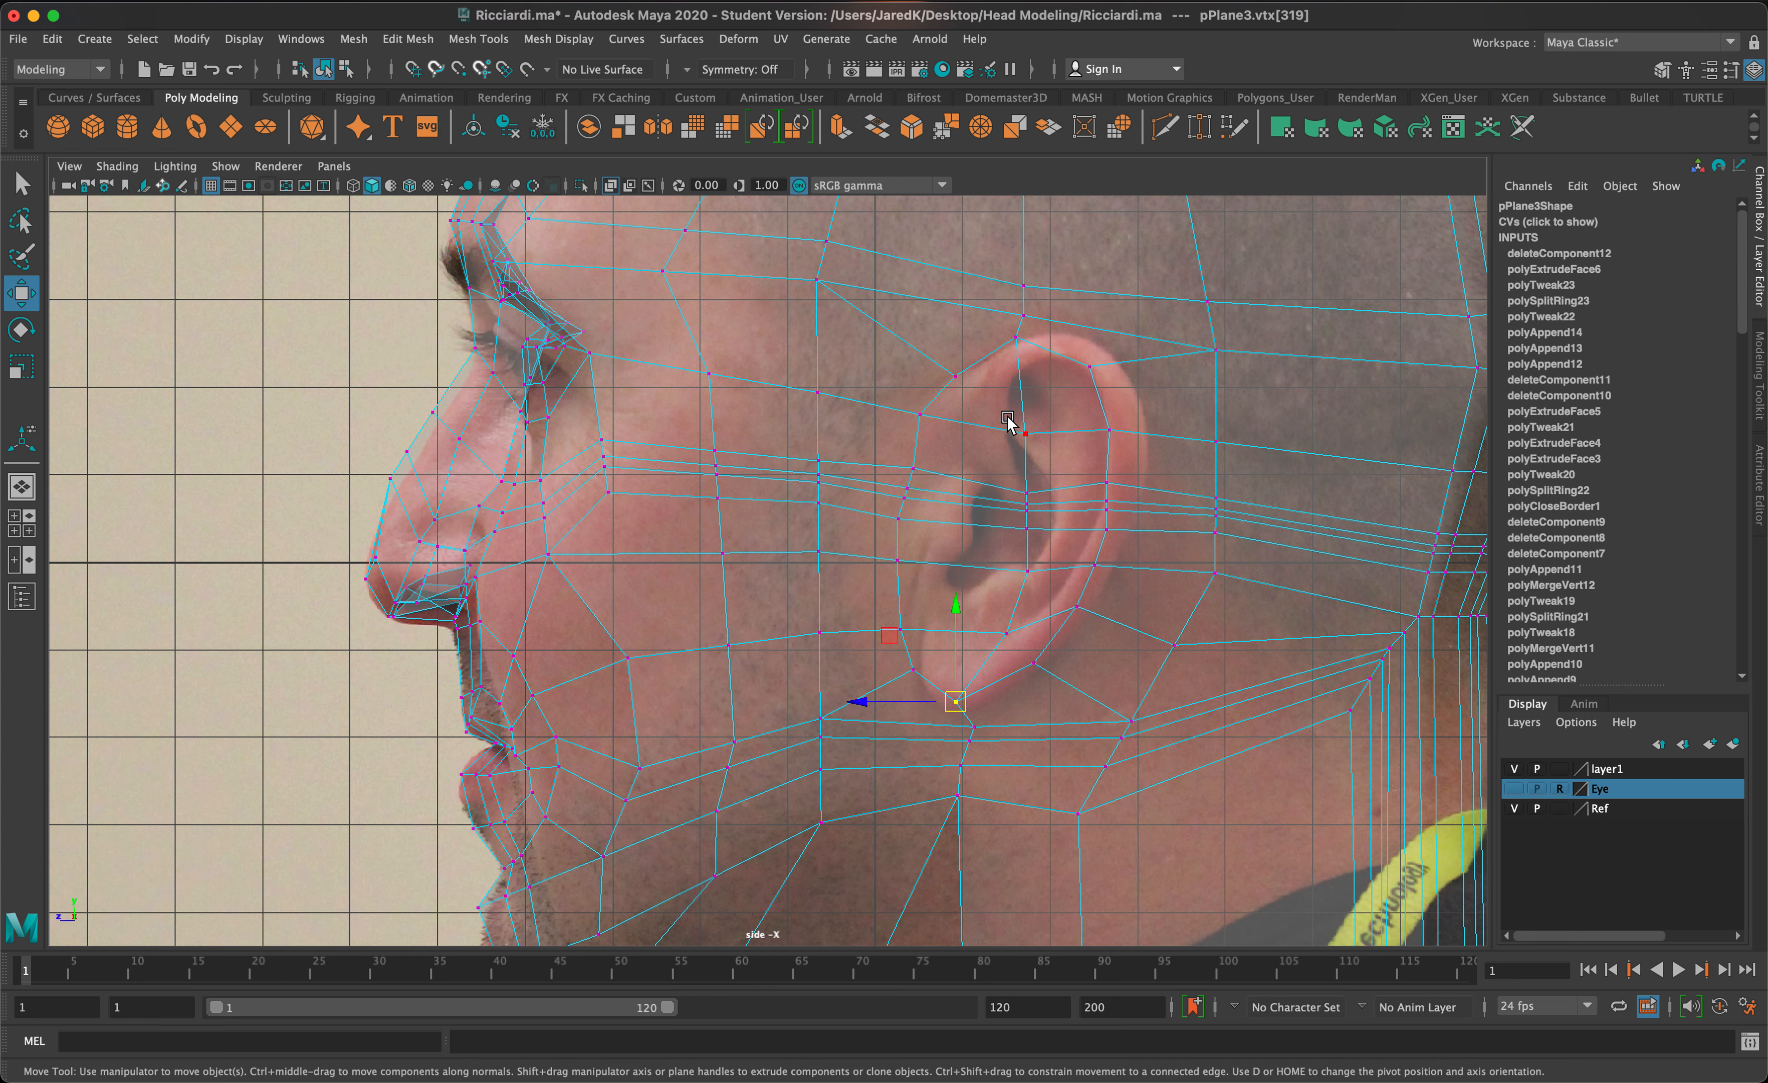
# Step: Select all the faces inside the ear outline, from its upper front corner down to the earlobe
pyautogui.moveTo(1008, 421); pyautogui.dragTo(1013, 455, button='right')
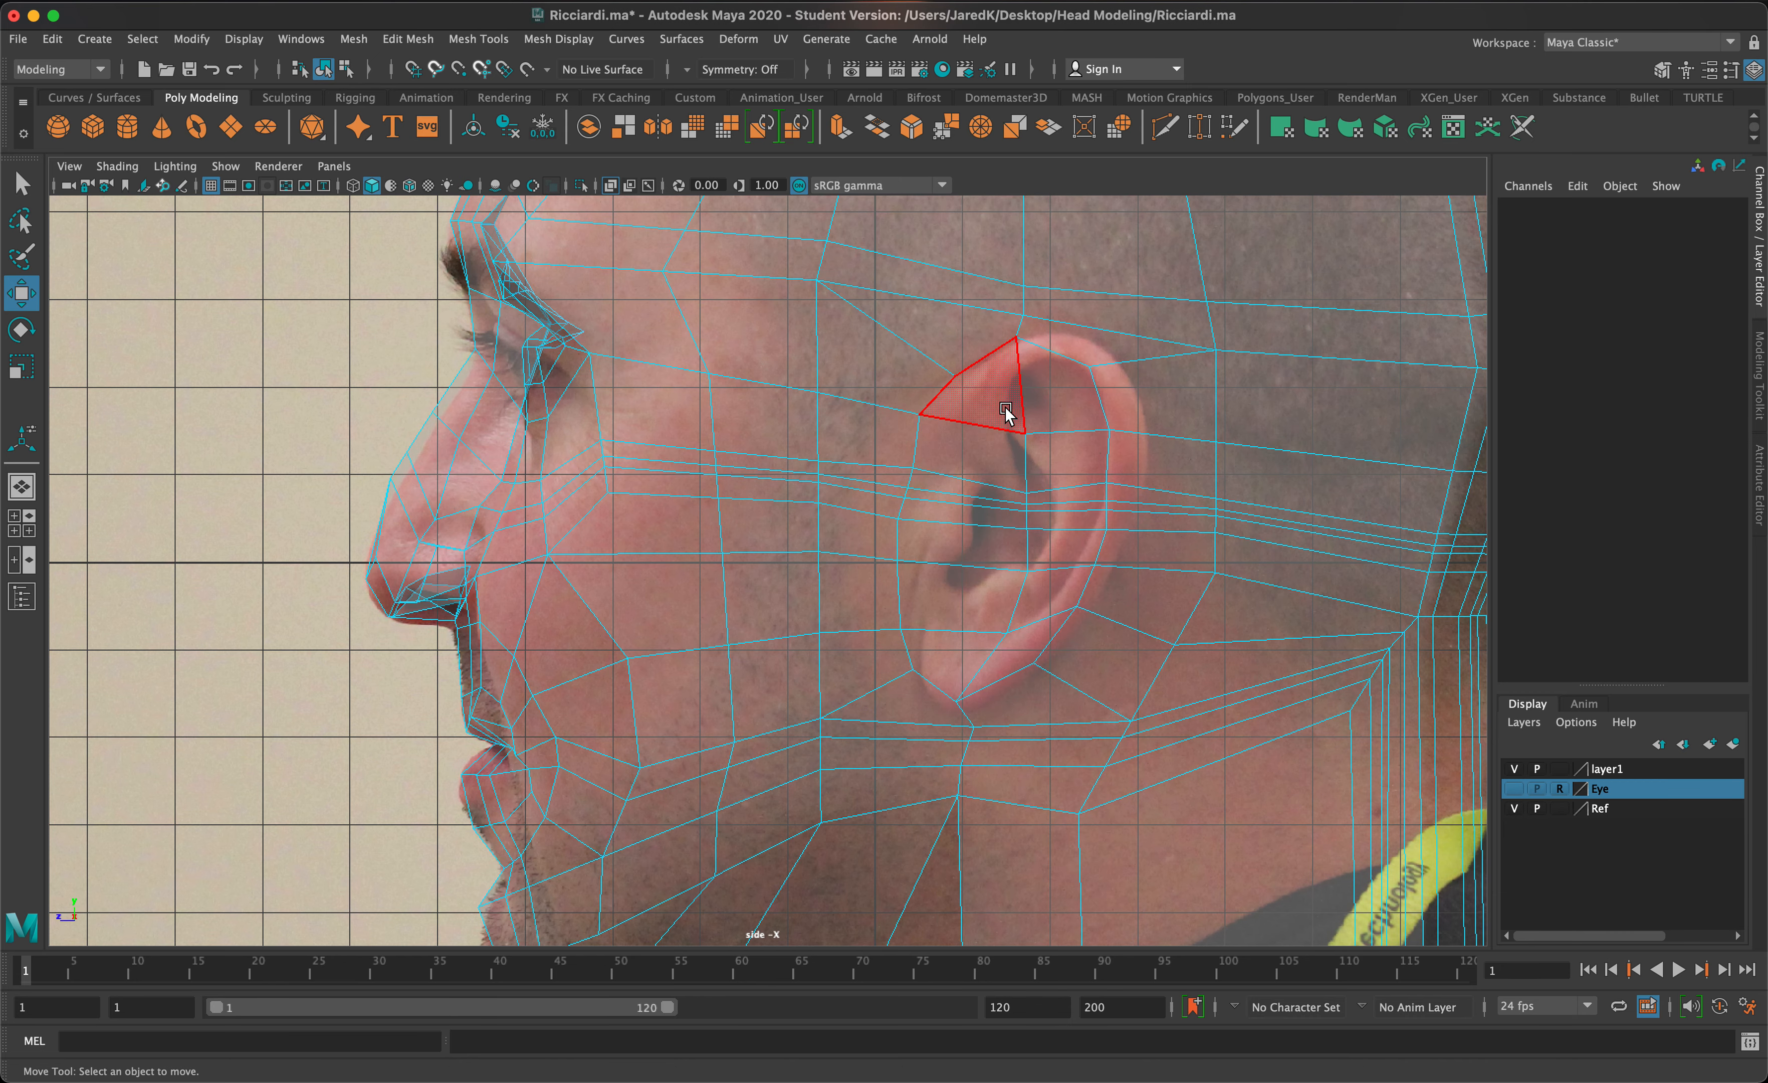
pyautogui.click(1005, 411)
pyautogui.keyDown('shift'); pyautogui.click(986, 452); pyautogui.keyUp('shift')
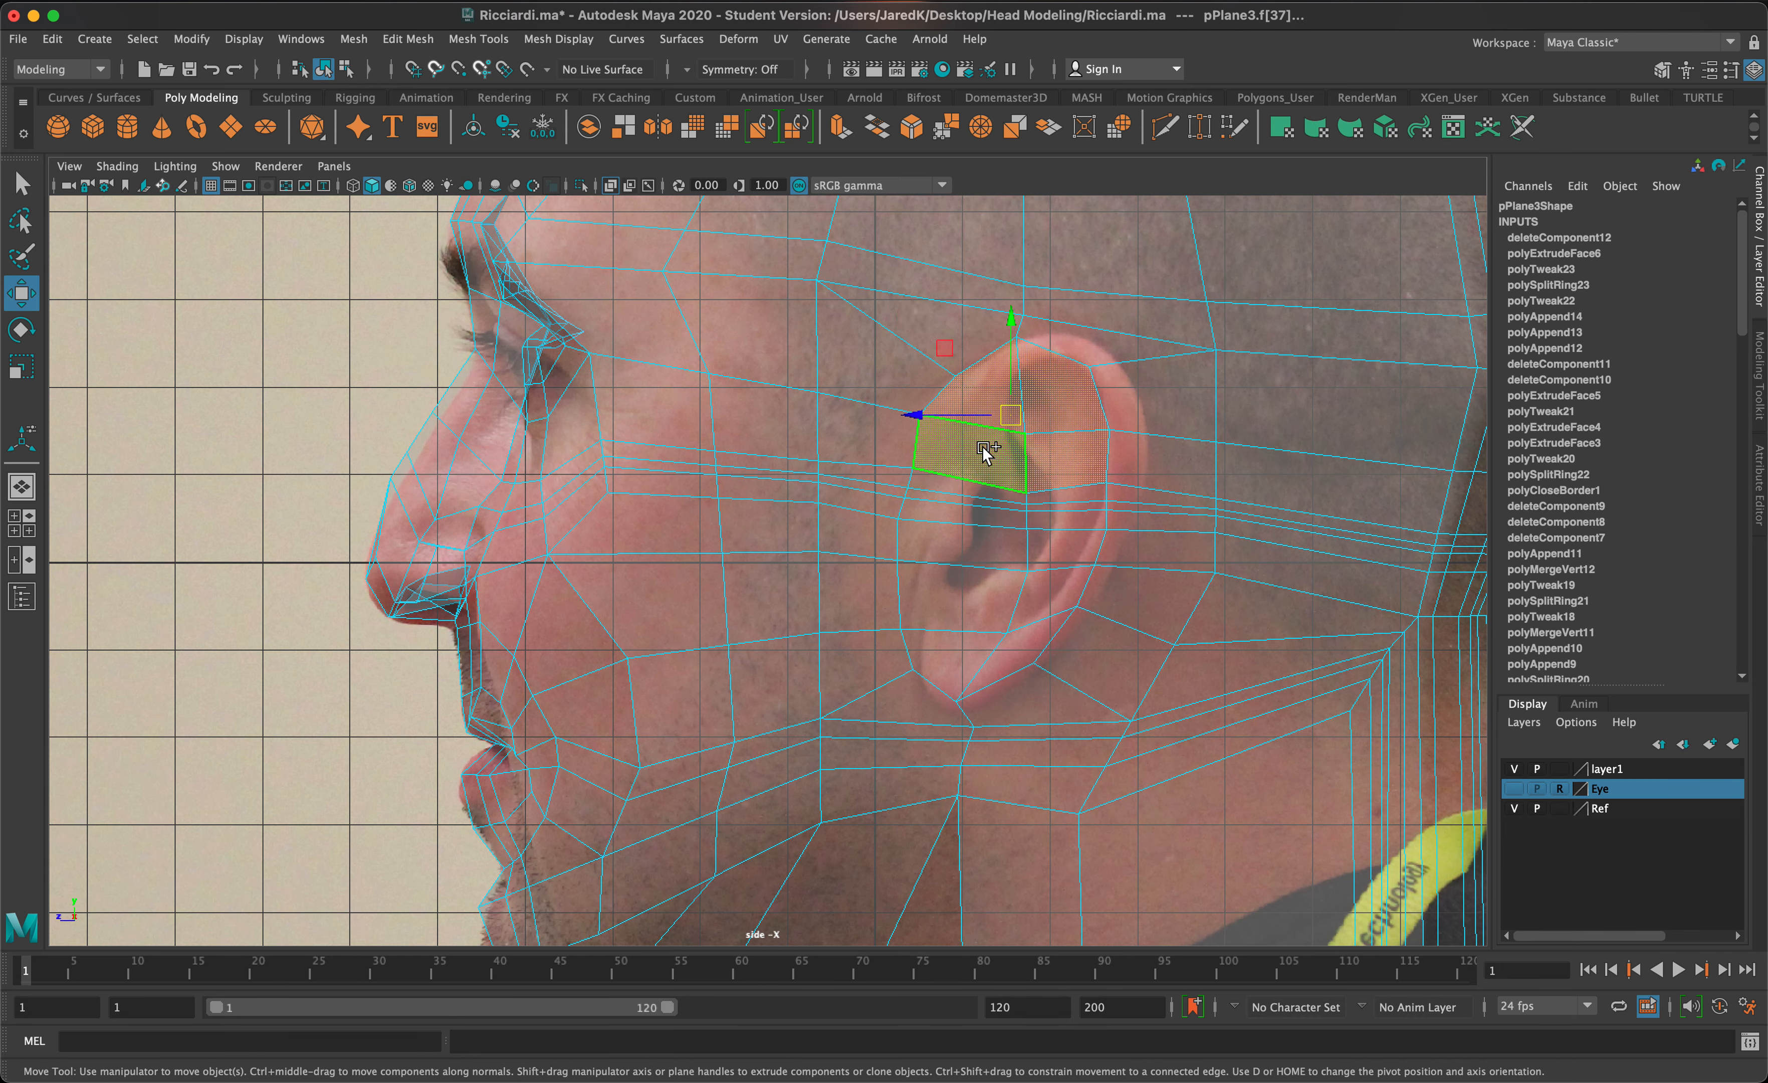
pyautogui.keyDown('shift'); pyautogui.click(963, 481); pyautogui.keyUp('shift')
pyautogui.keyDown('shift'); pyautogui.click(1040, 499); pyautogui.keyUp('shift')
pyautogui.keyDown('shift'); pyautogui.click(1042, 508); pyautogui.keyUp('shift')
pyautogui.keyDown('shift'); pyautogui.click(1017, 505); pyautogui.keyUp('shift')
pyautogui.keyDown('shift'); pyautogui.click(1035, 523); pyautogui.keyUp('shift')
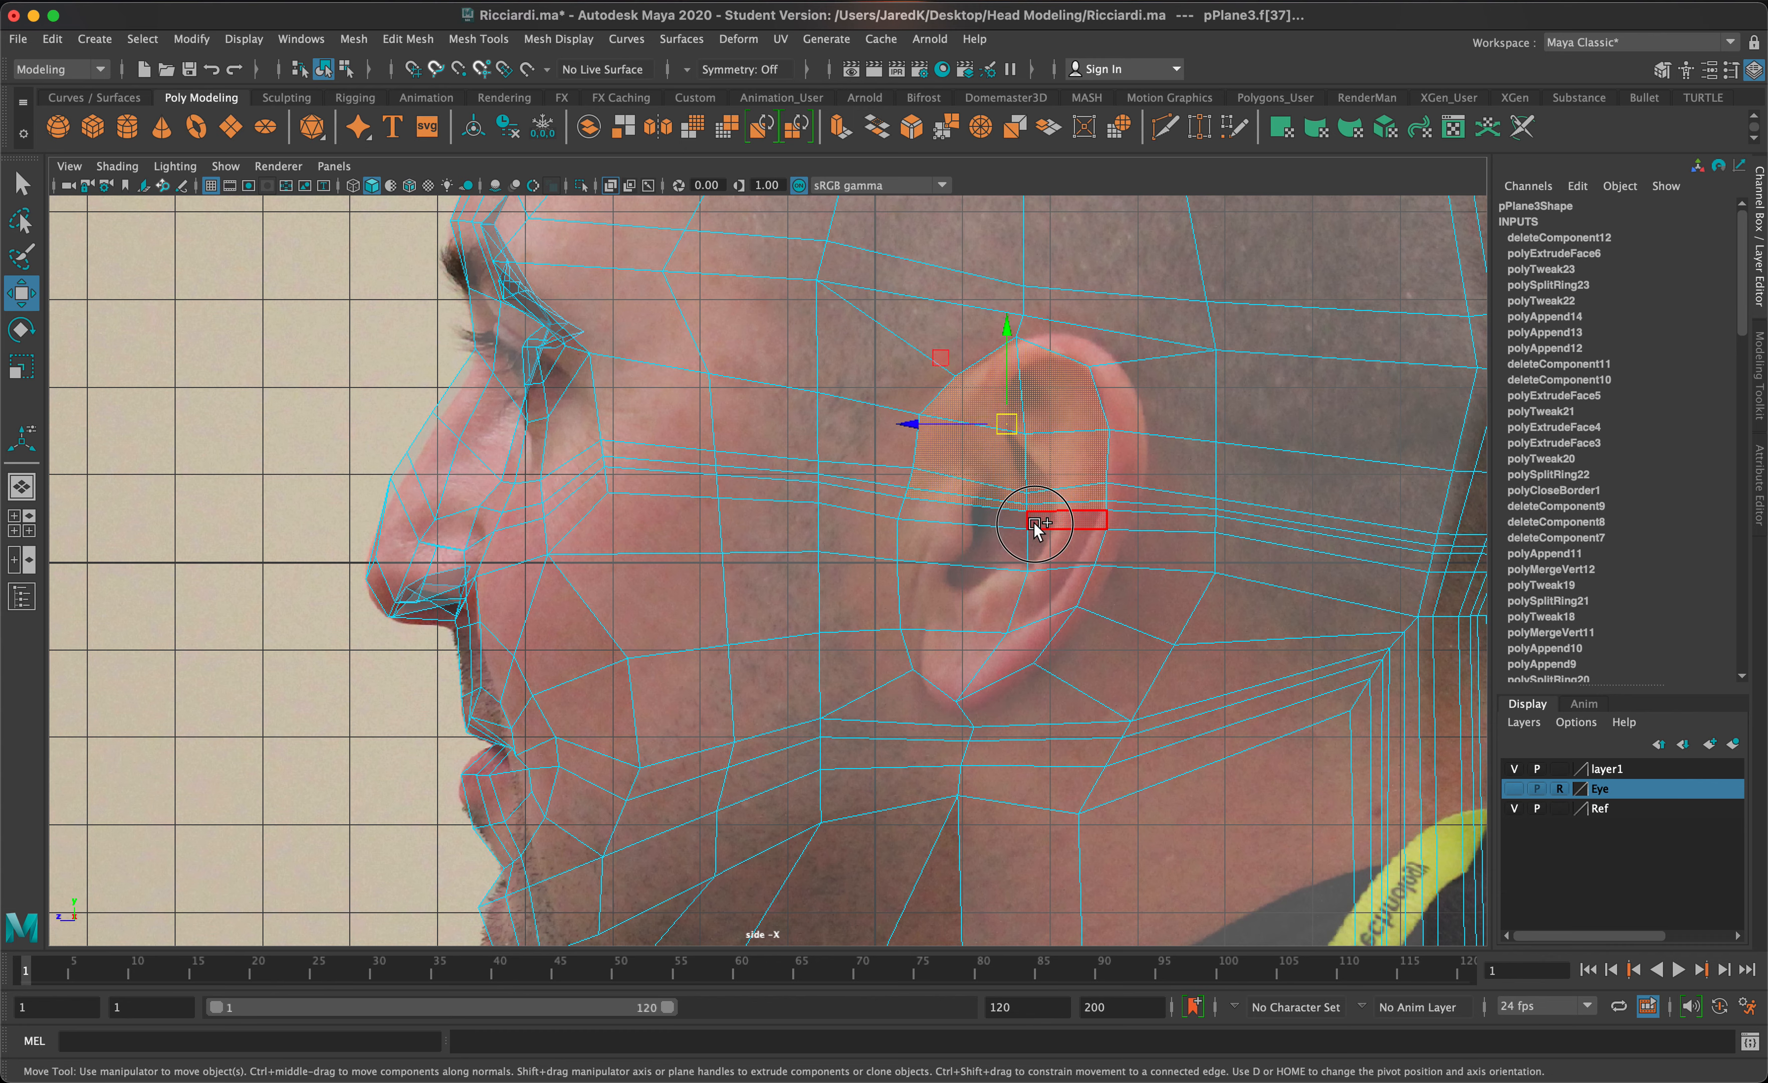
pyautogui.keyDown('shift'); pyautogui.click(1016, 543); pyautogui.keyUp('shift')
pyautogui.keyDown('shift'); pyautogui.click(1035, 592); pyautogui.keyUp('shift')
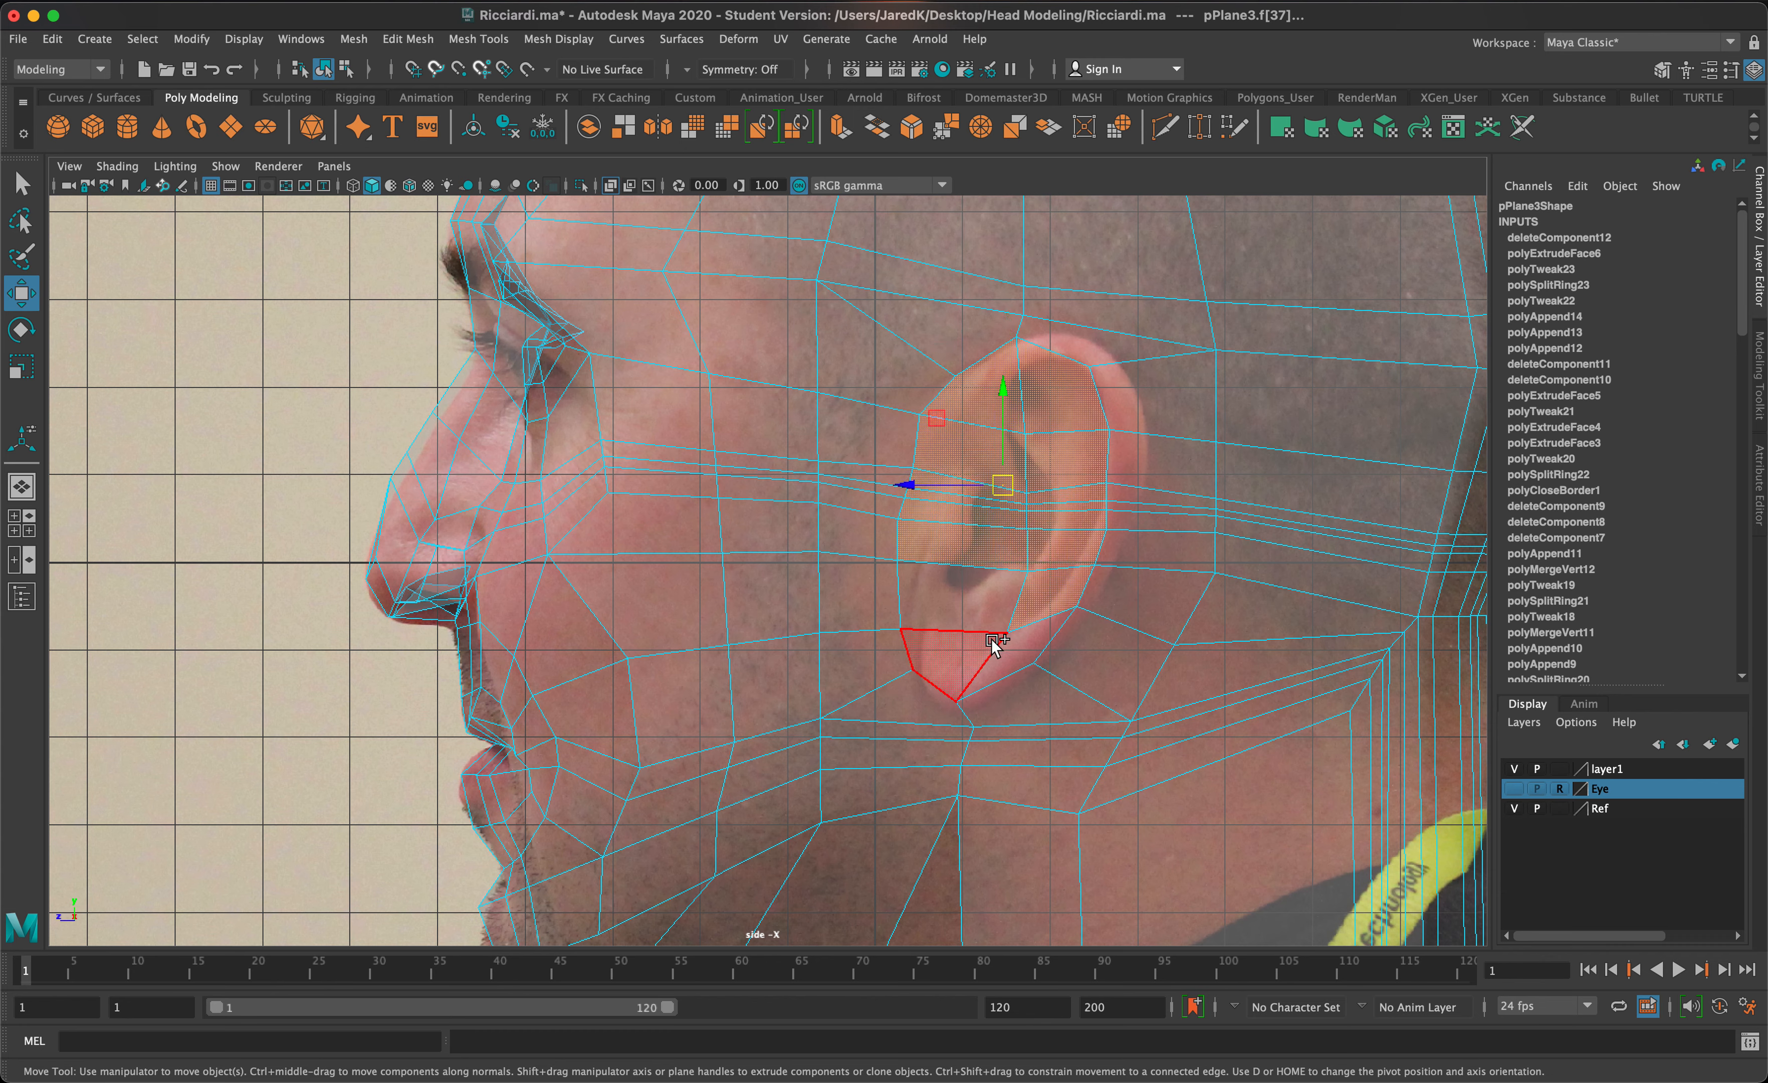
pyautogui.keyDown('shift'); pyautogui.click(996, 644); pyautogui.keyUp('shift')
pyautogui.keyDown('shift'); pyautogui.click(1005, 613); pyautogui.keyUp('shift')
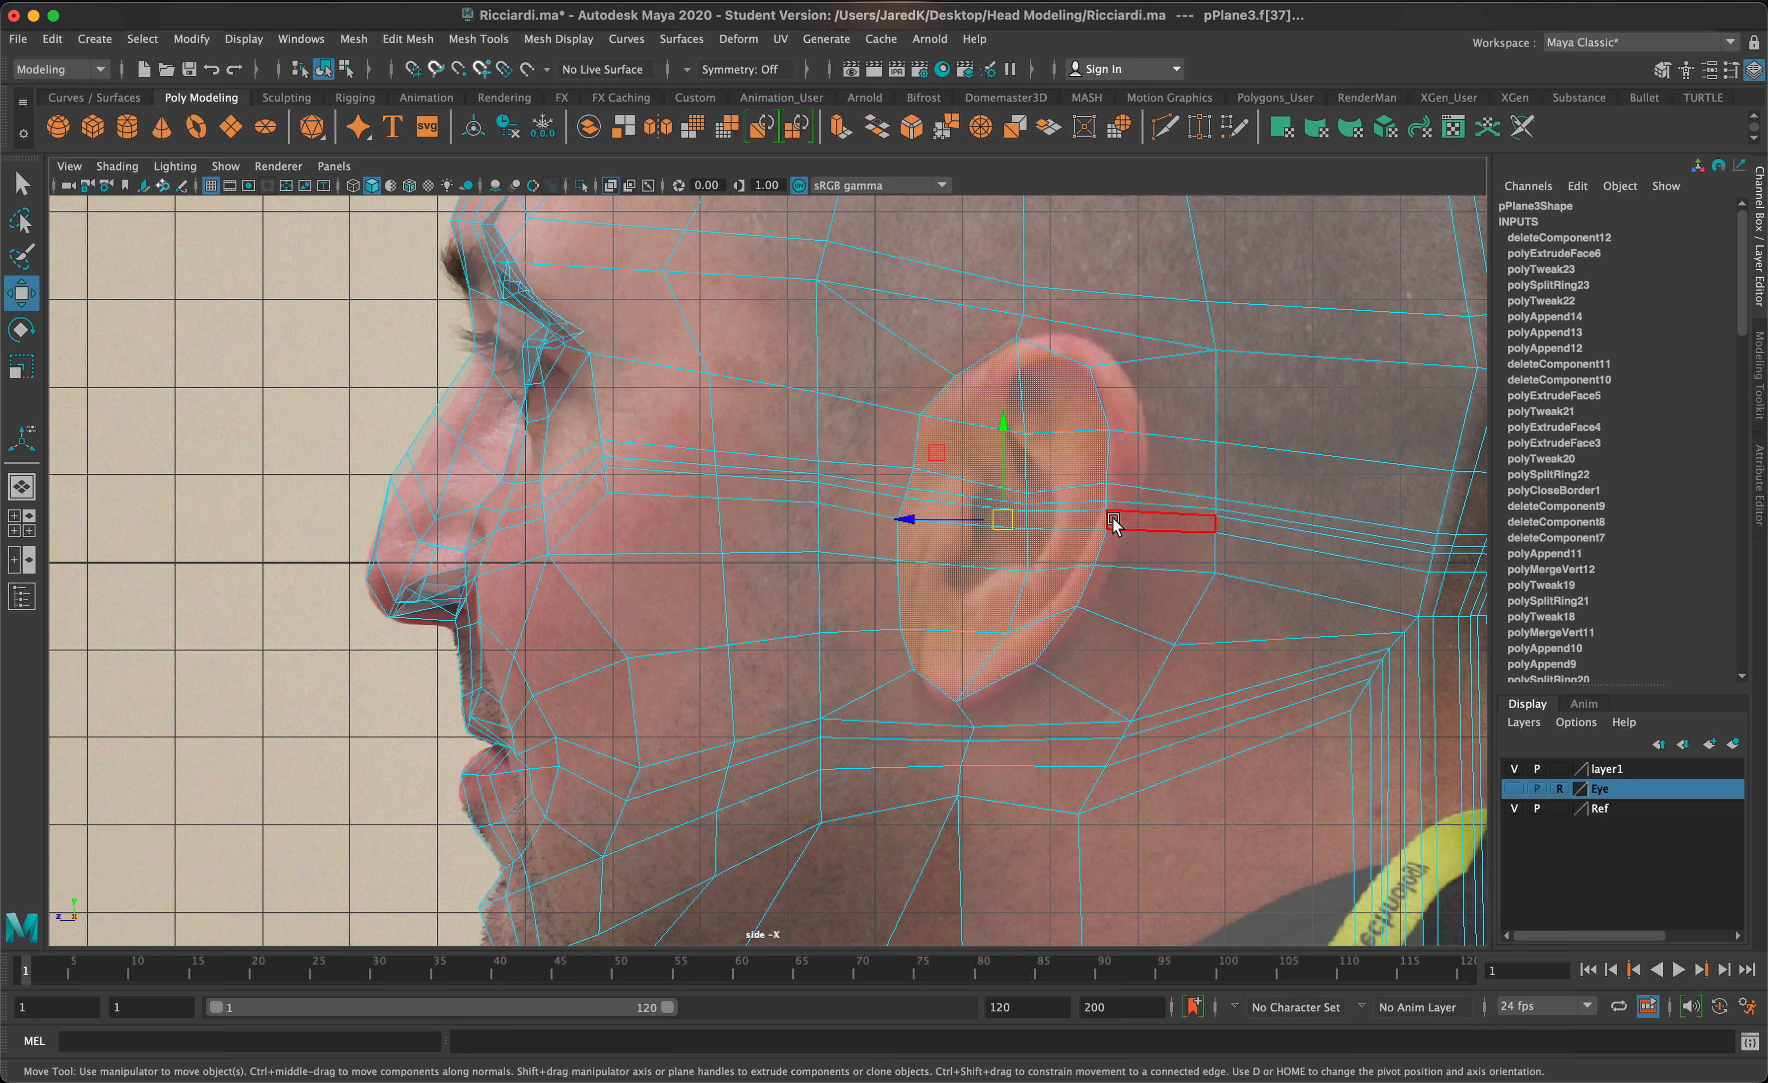
# Step: Extrude the selected ear faces and move them outward from the head along world X by 0.204
pyautogui.press('space')
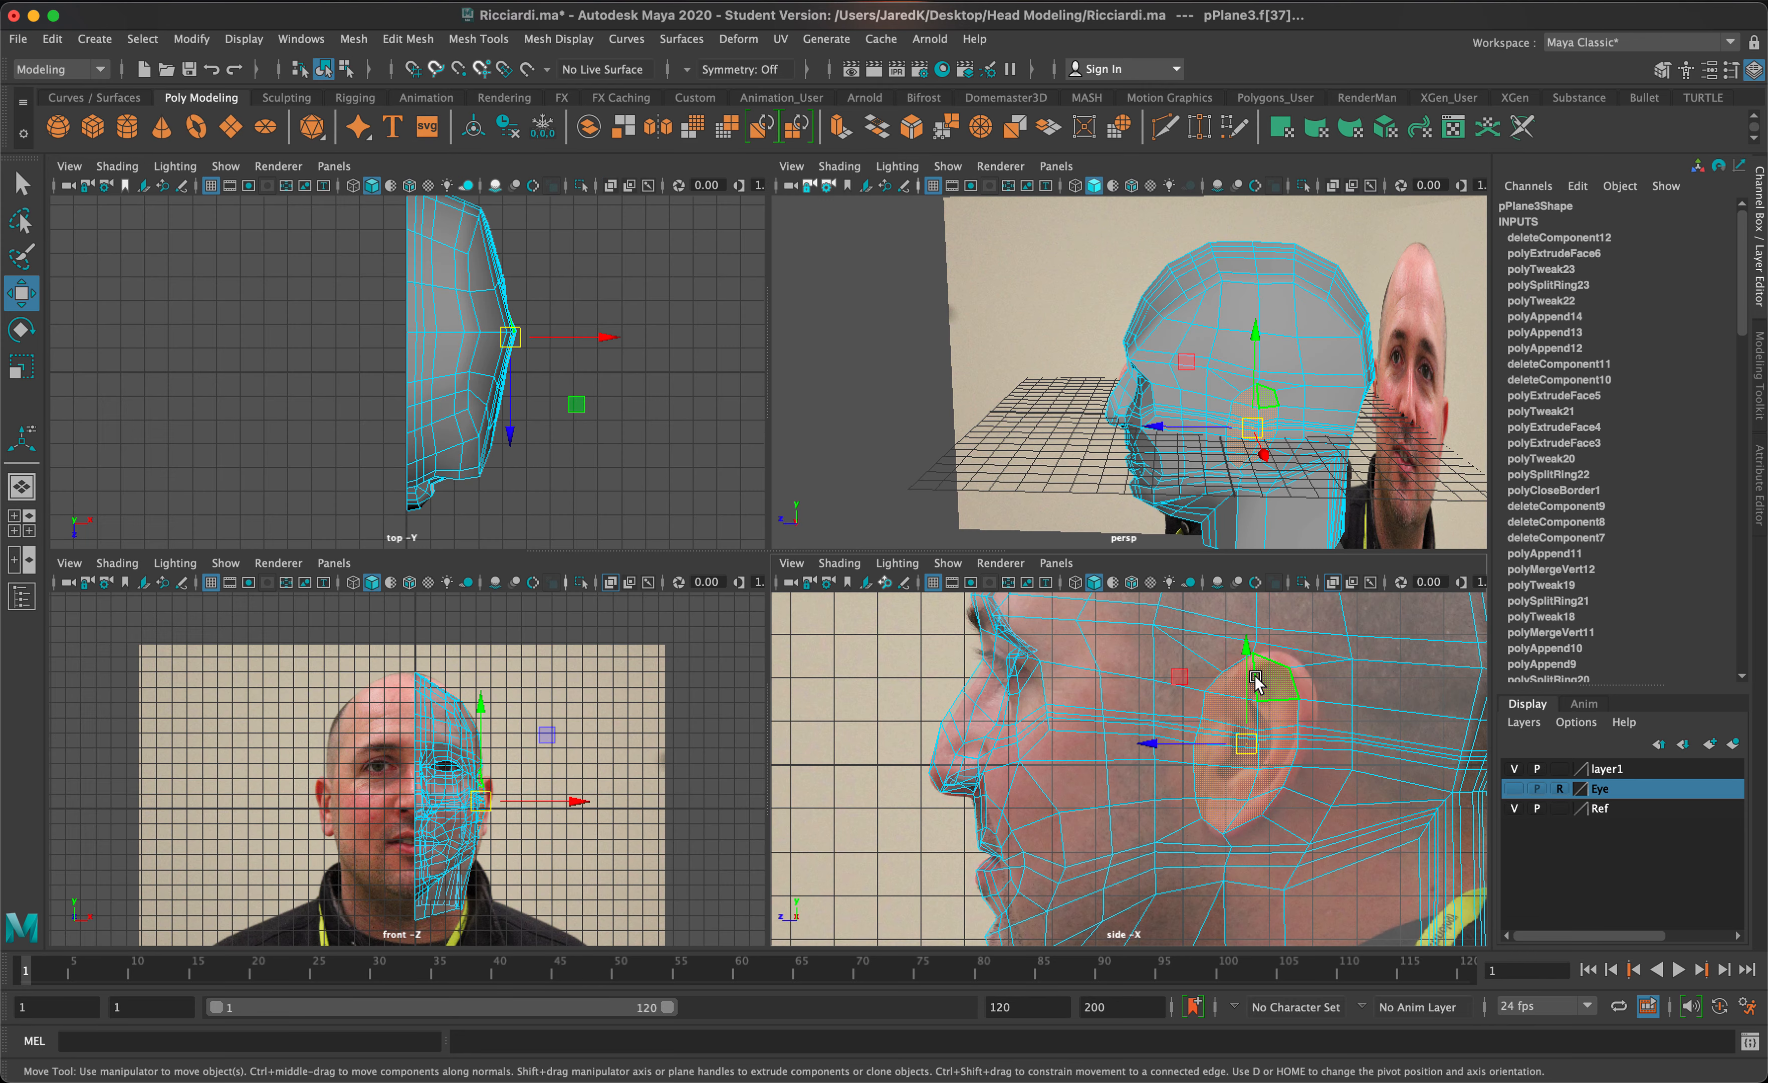
pyautogui.scroll(4, 699, 766)
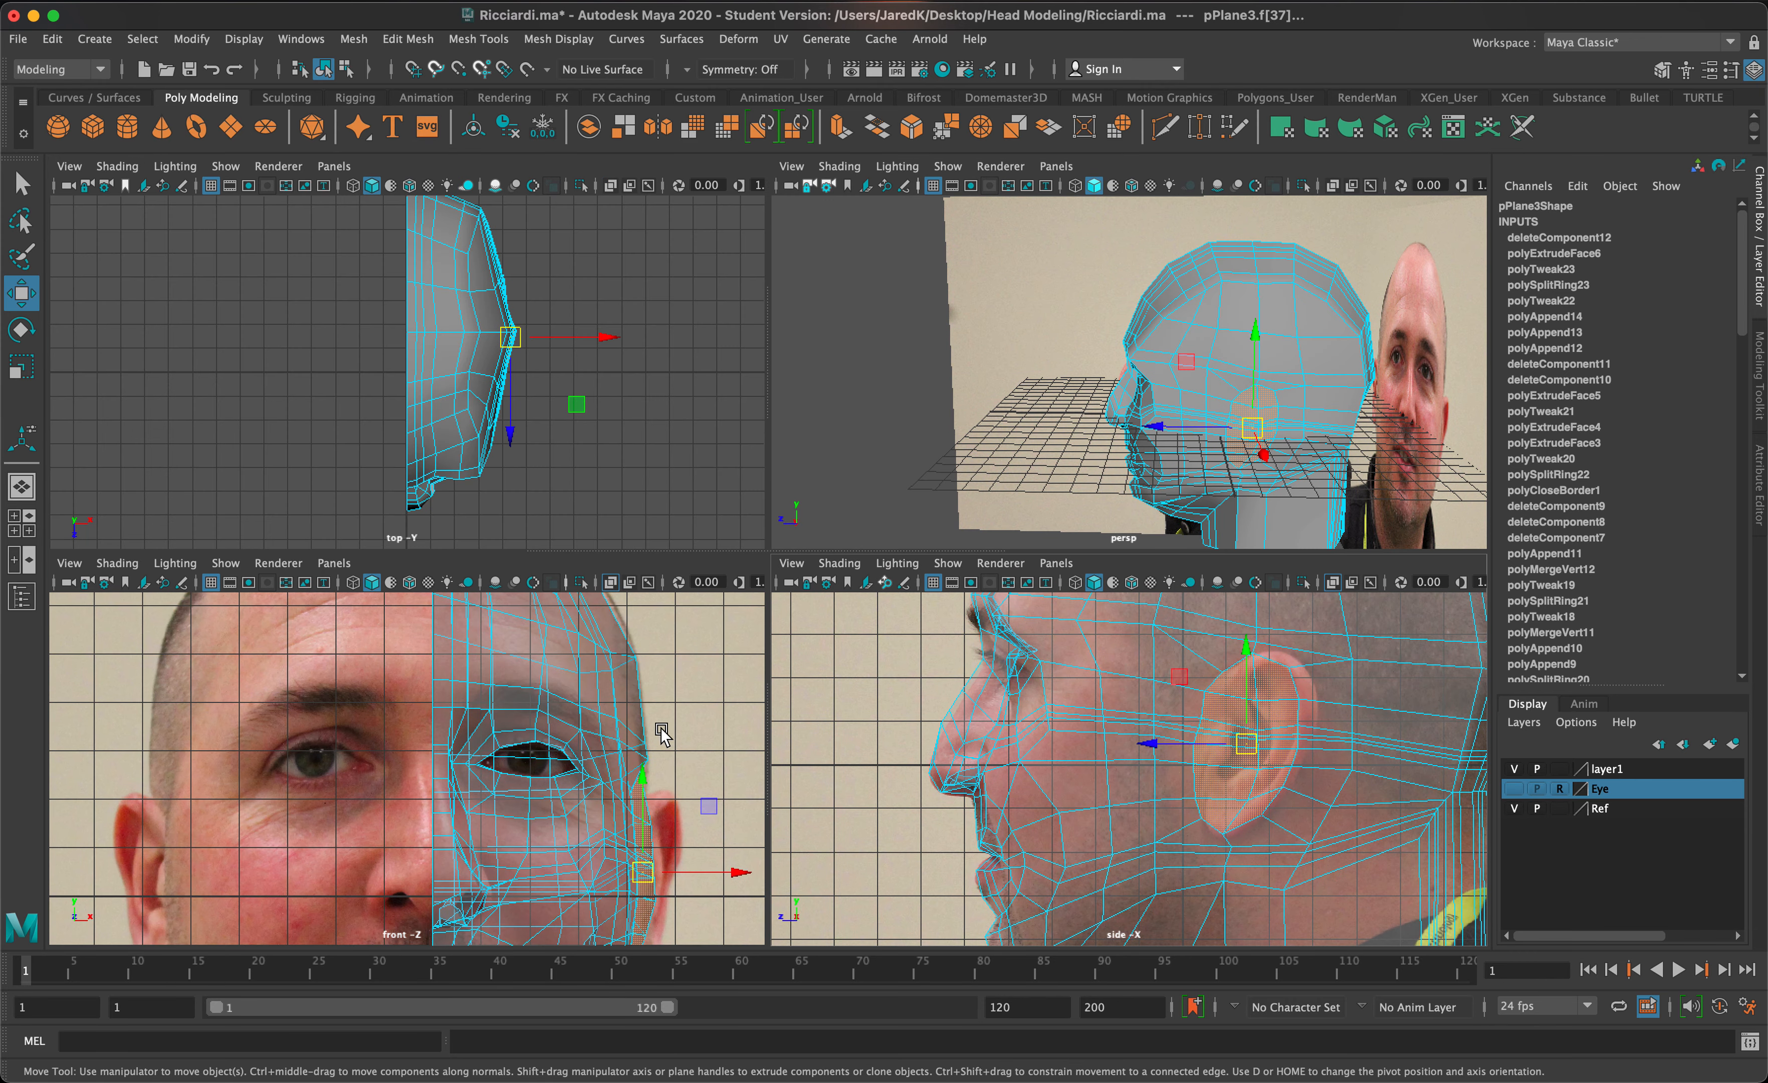
pyautogui.scroll(5, 659, 730)
pyautogui.keyDown('alt'); pyautogui.moveTo(534, 626); pyautogui.dragTo(531, 626, button='middle'); pyautogui.keyUp('alt')
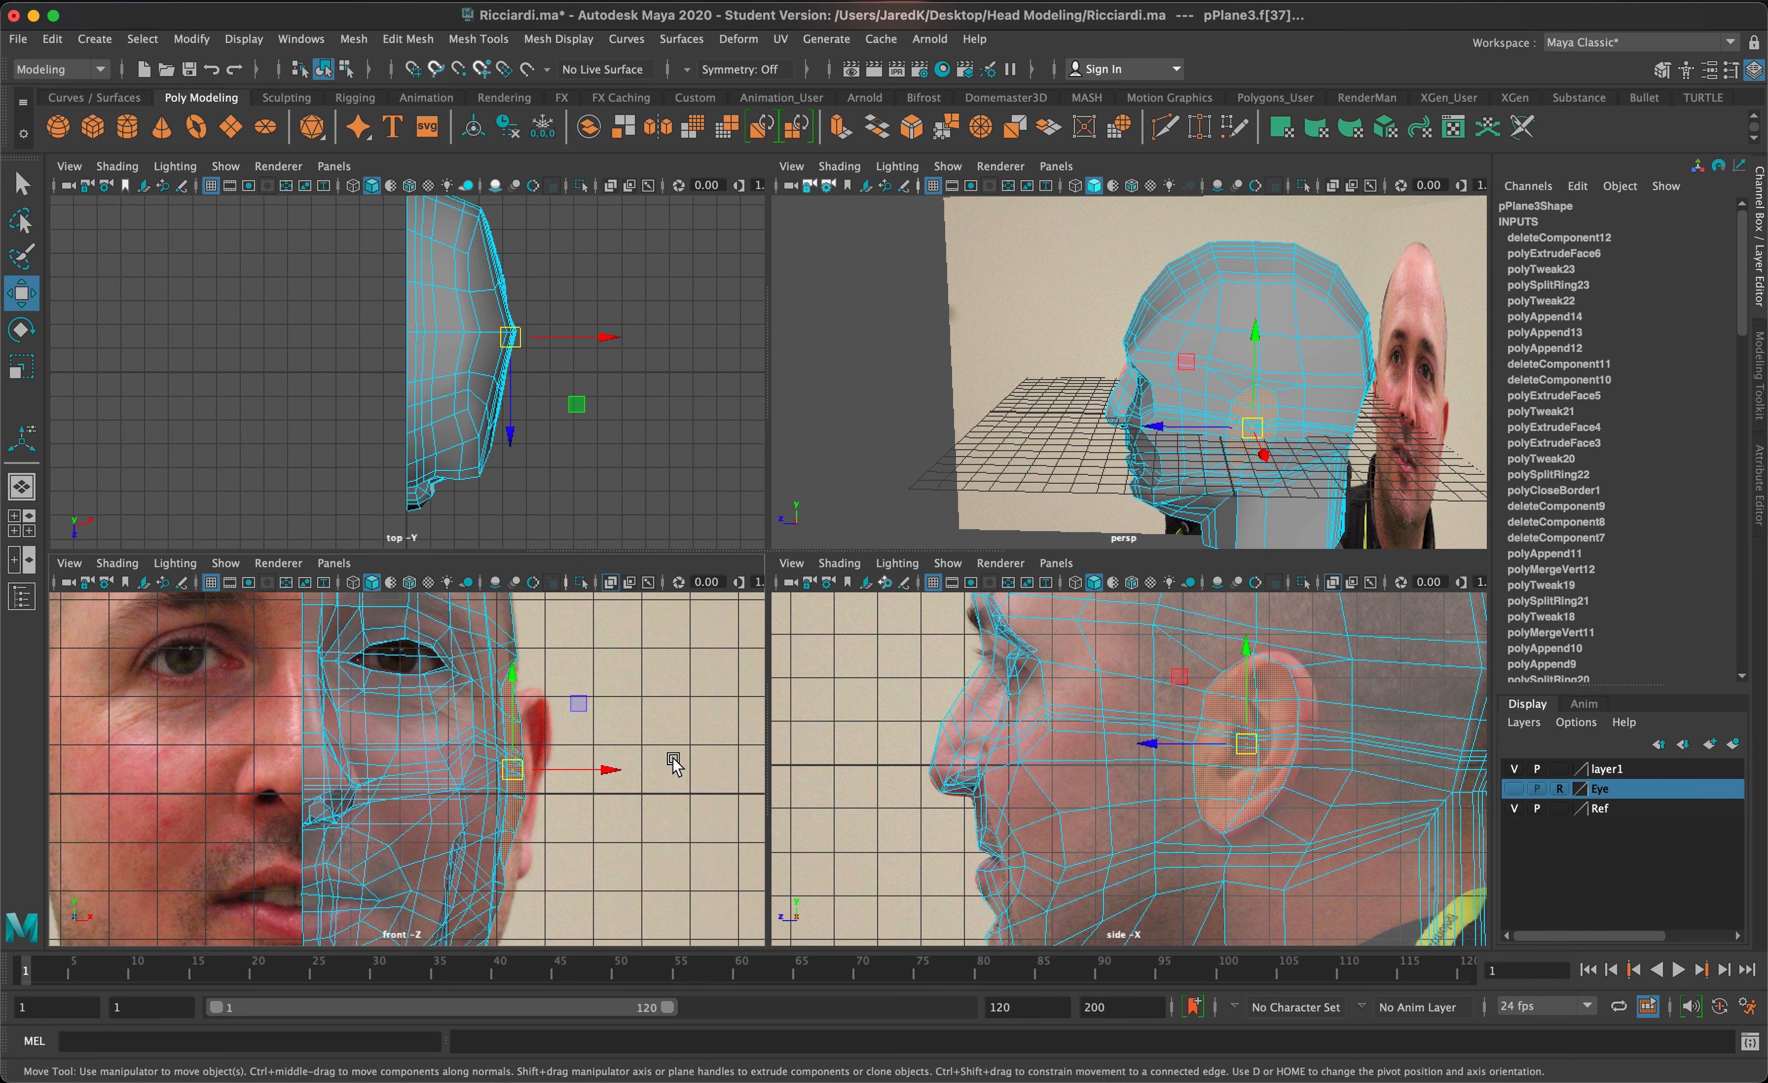
pyautogui.hotkey('ctrl', 'e')
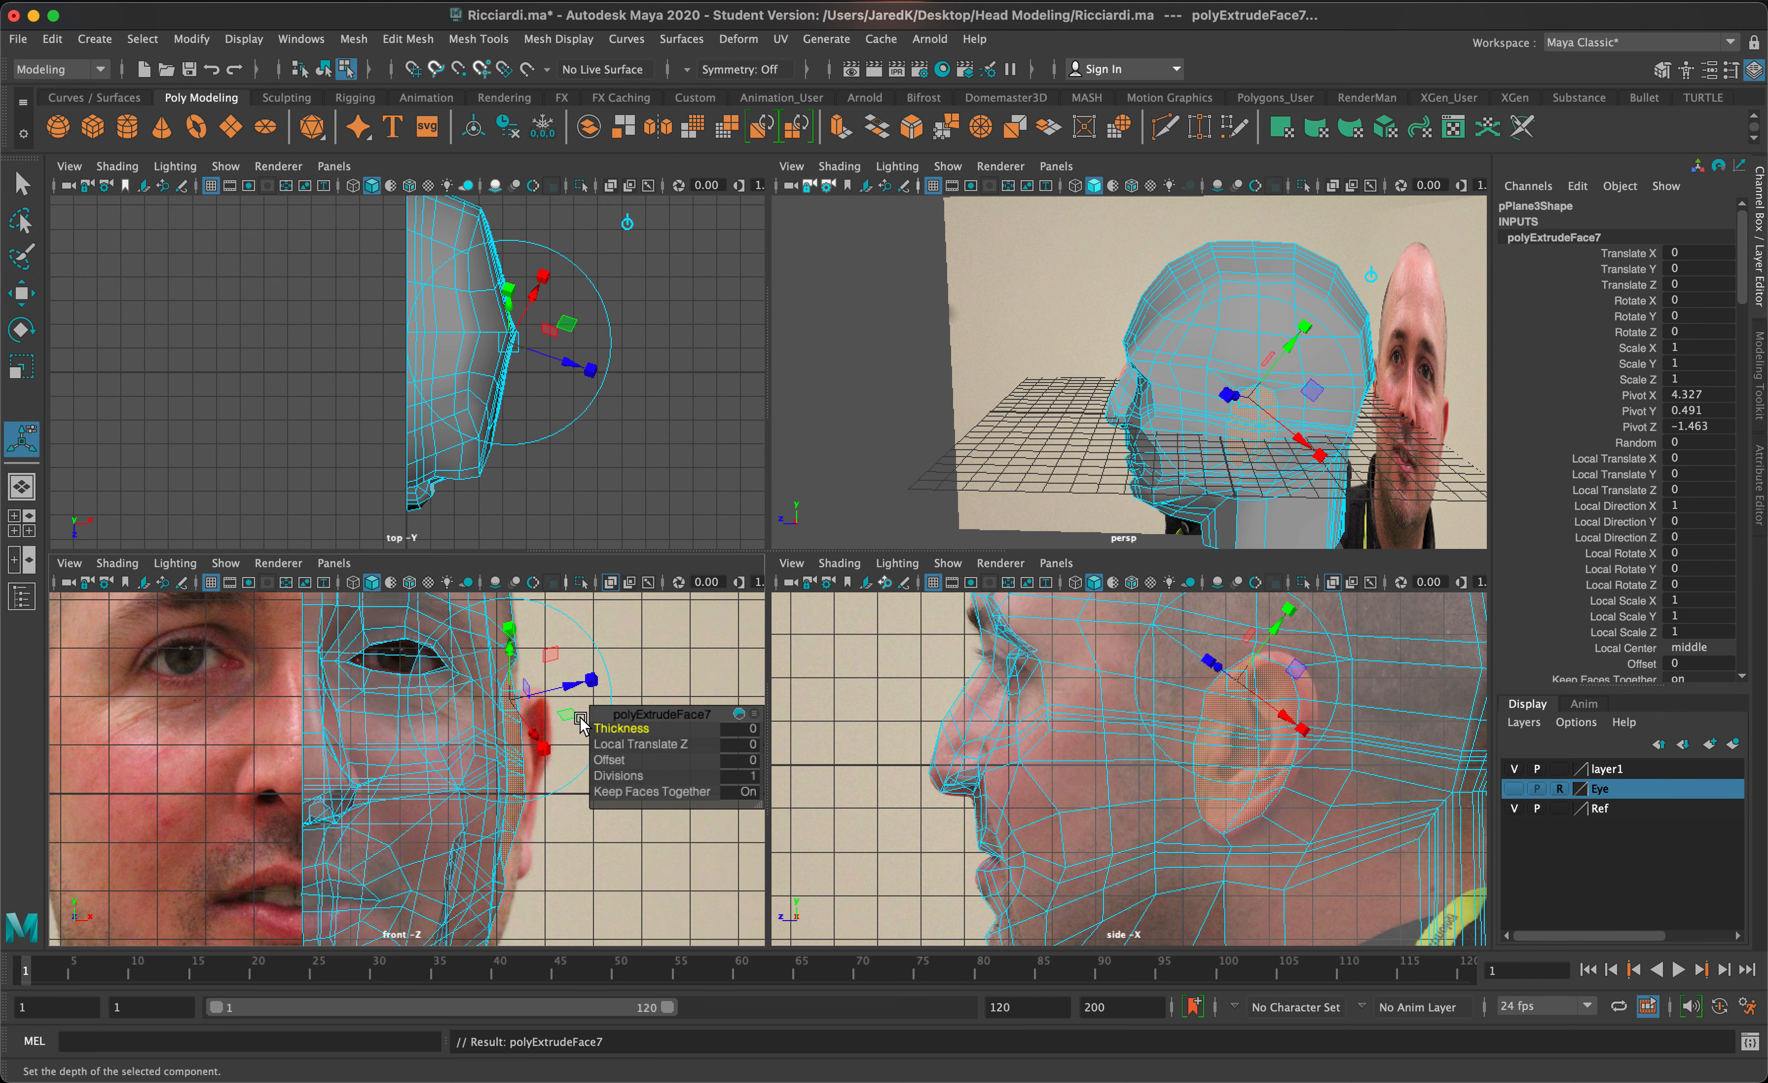
pyautogui.click(1374, 277)
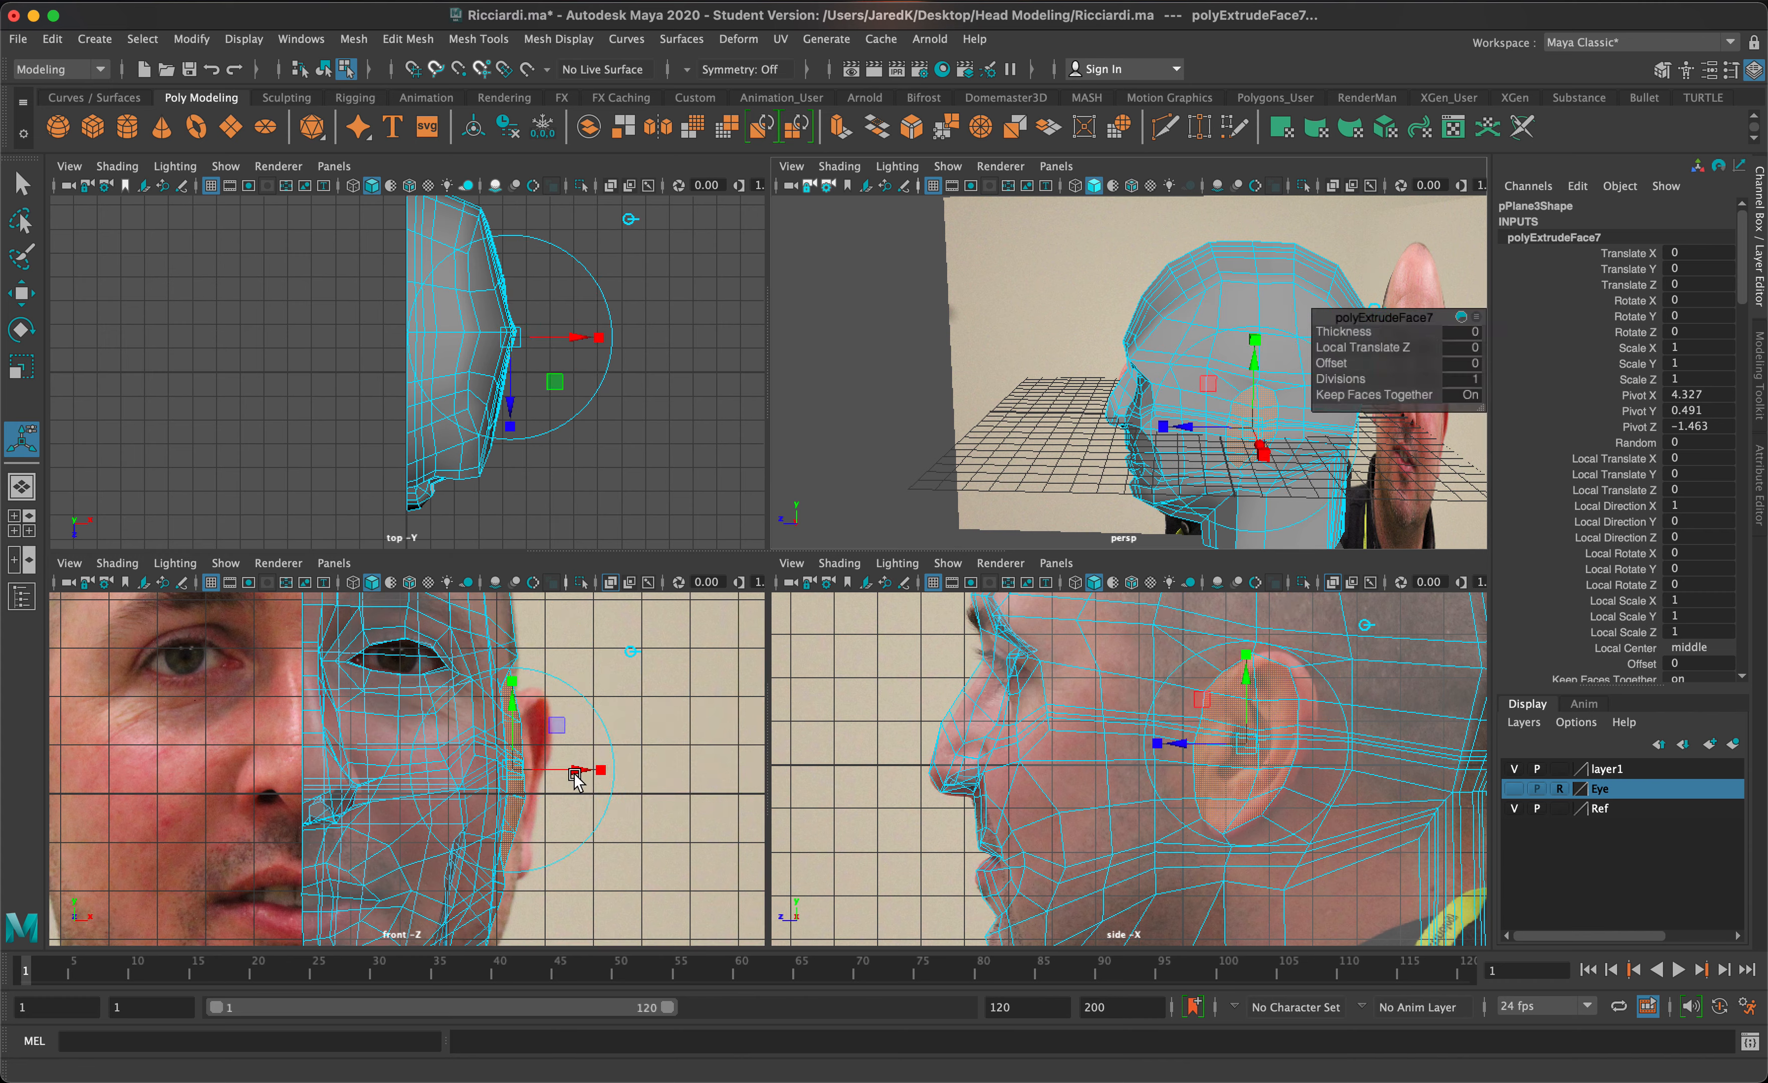
pyautogui.moveTo(562, 770); pyautogui.dragTo(585, 773)
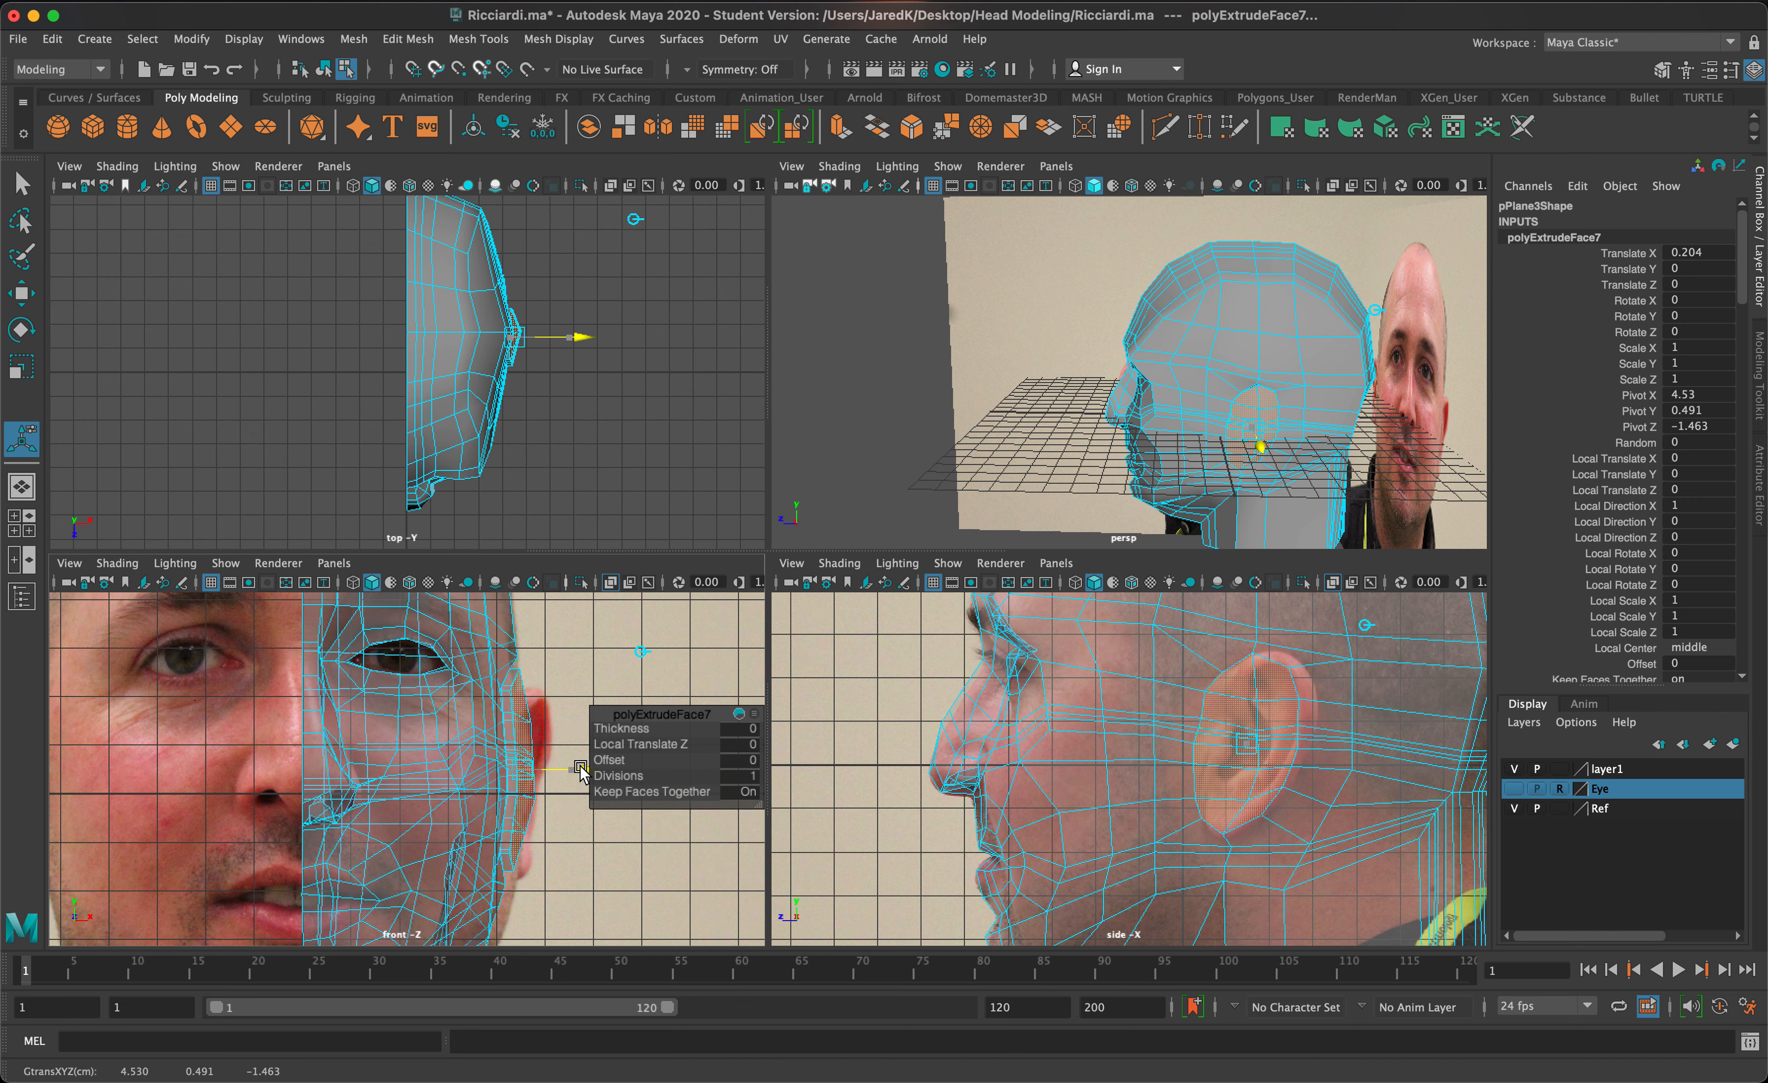
pyautogui.moveTo(581, 769); pyautogui.dragTo(581, 770)
pyautogui.keyDown('alt'); pyautogui.moveTo(1000, 444); pyautogui.dragTo(1038, 454); pyautogui.keyUp('alt')
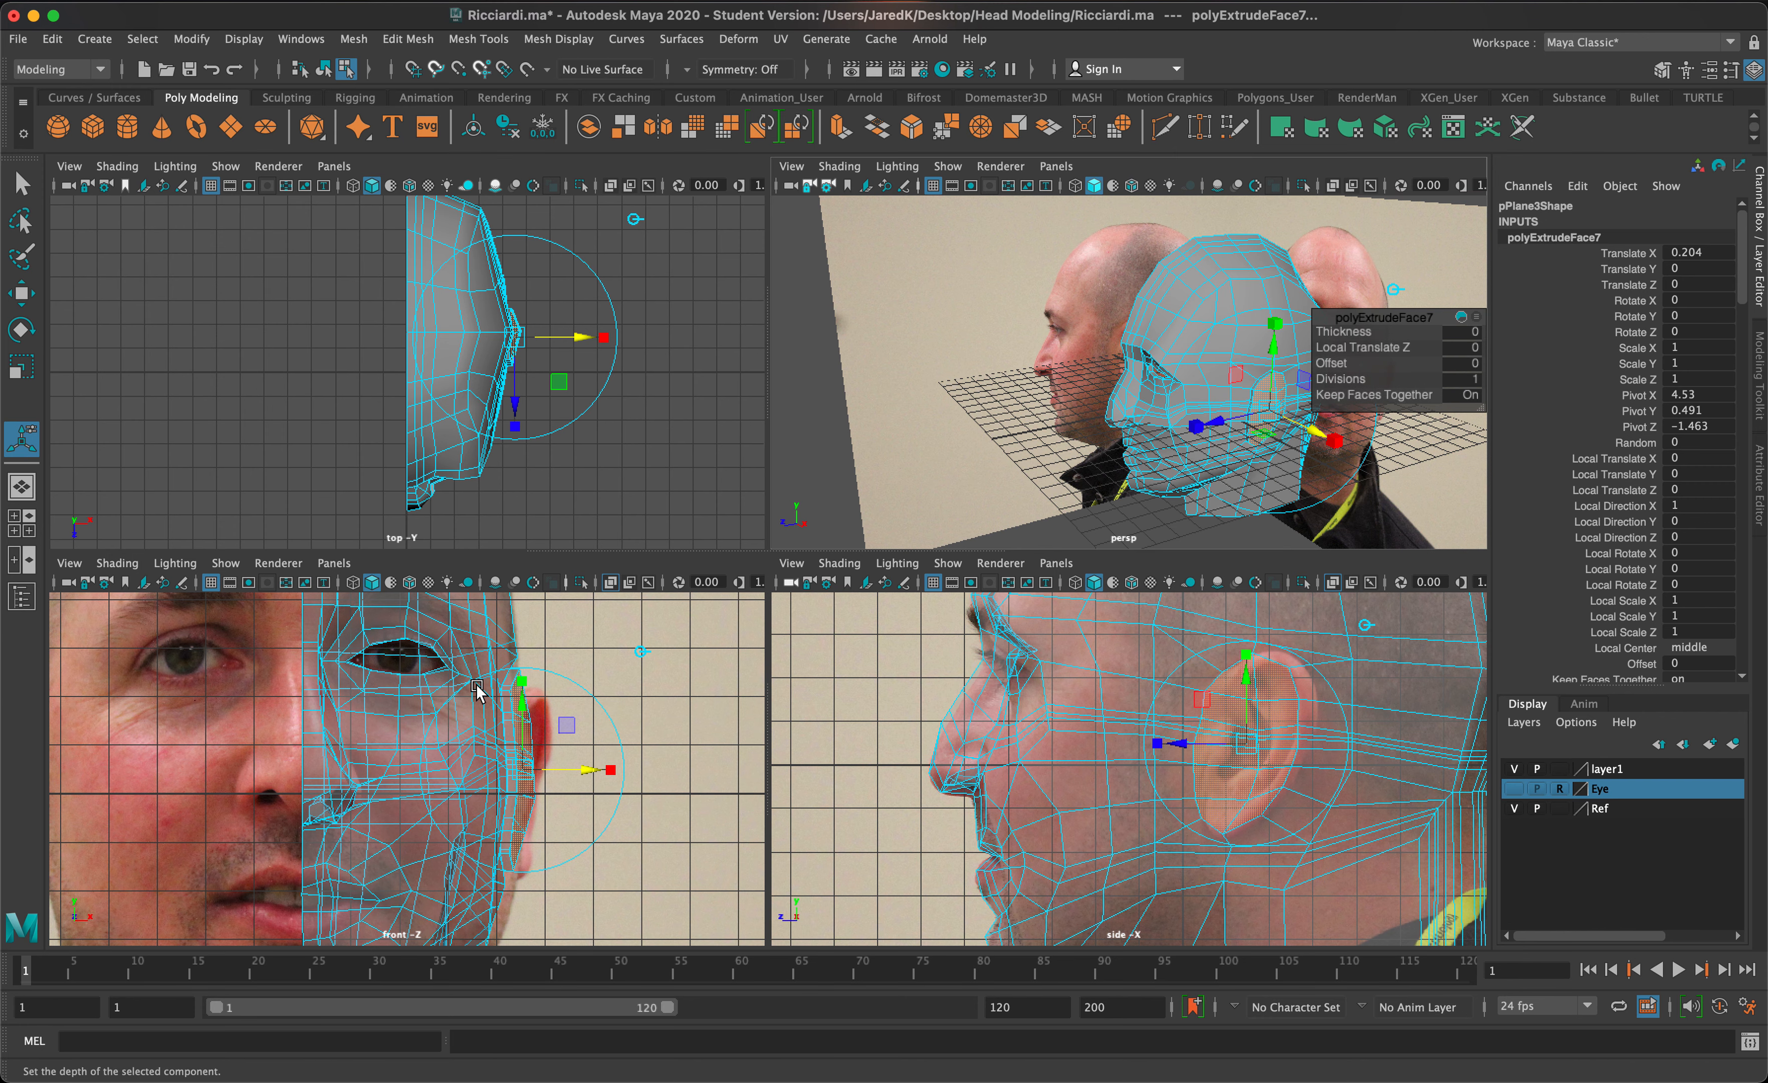
# Step: Extrude the ear faces a second time, moving them outward along world X by 0.326
pyautogui.hotkey('ctrl', 'e')
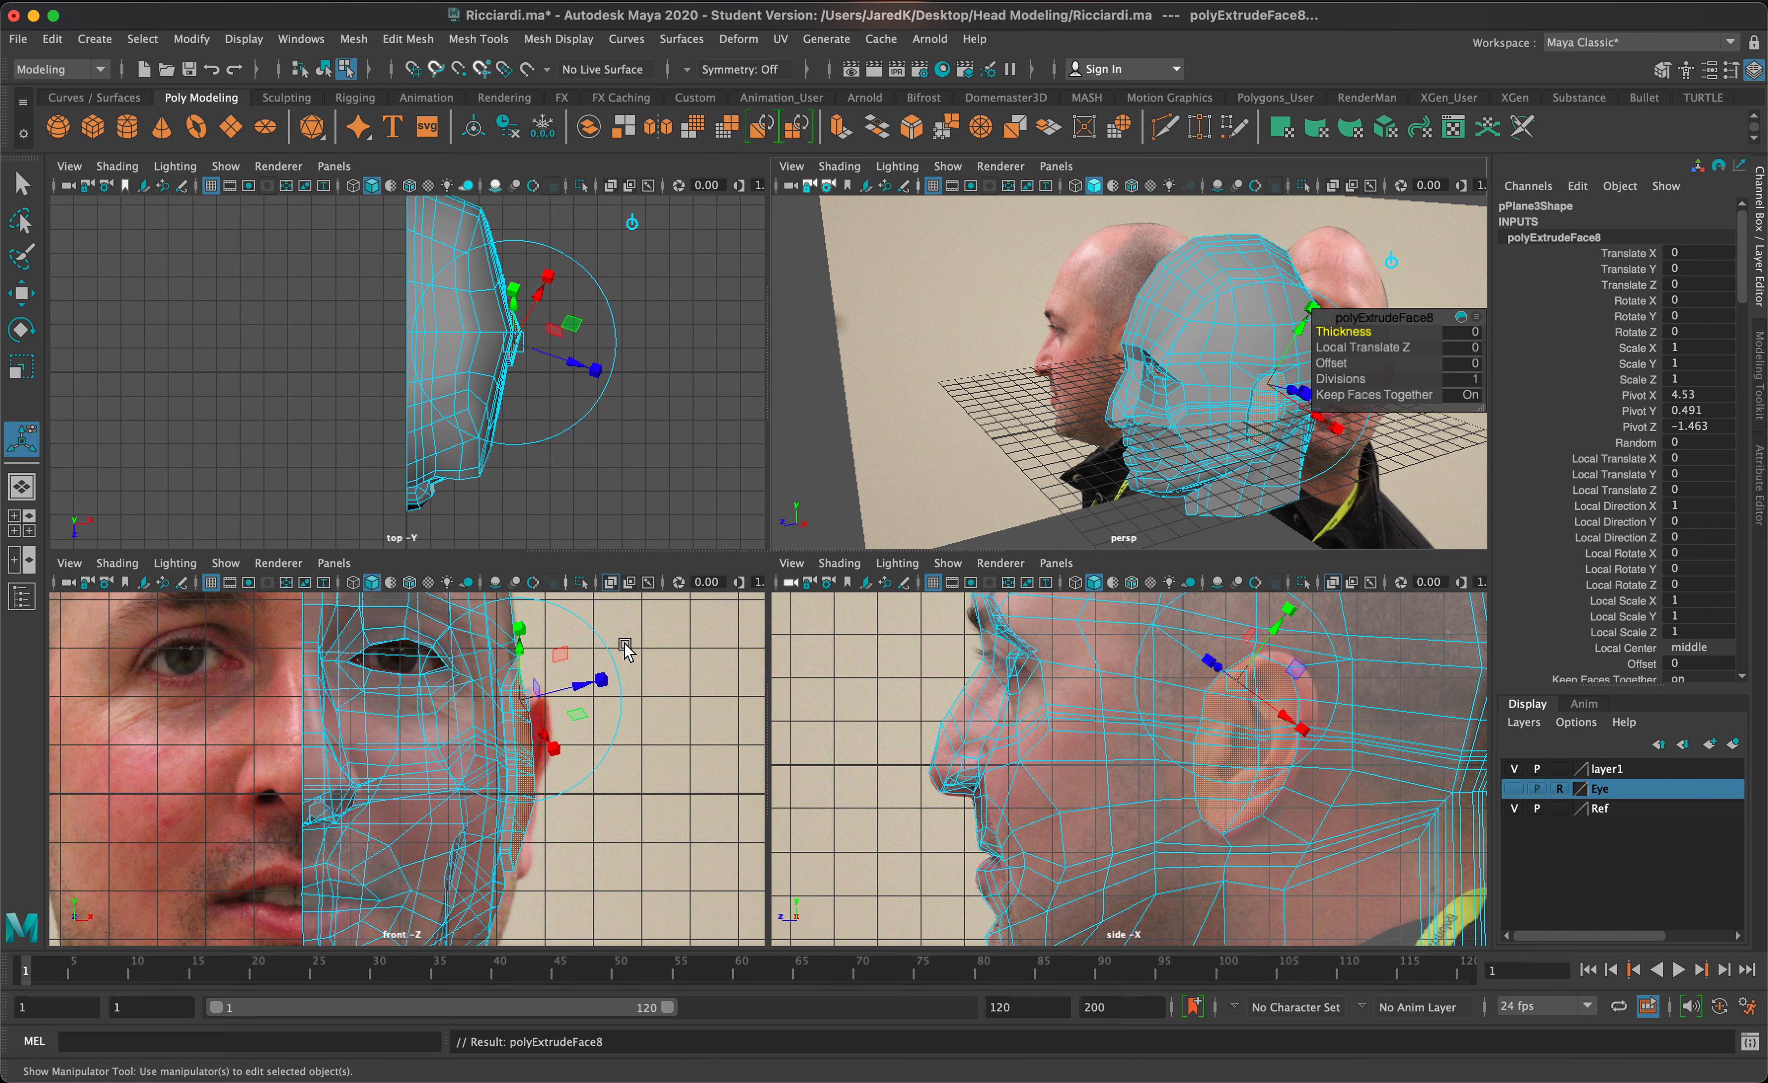
pyautogui.click(1385, 258)
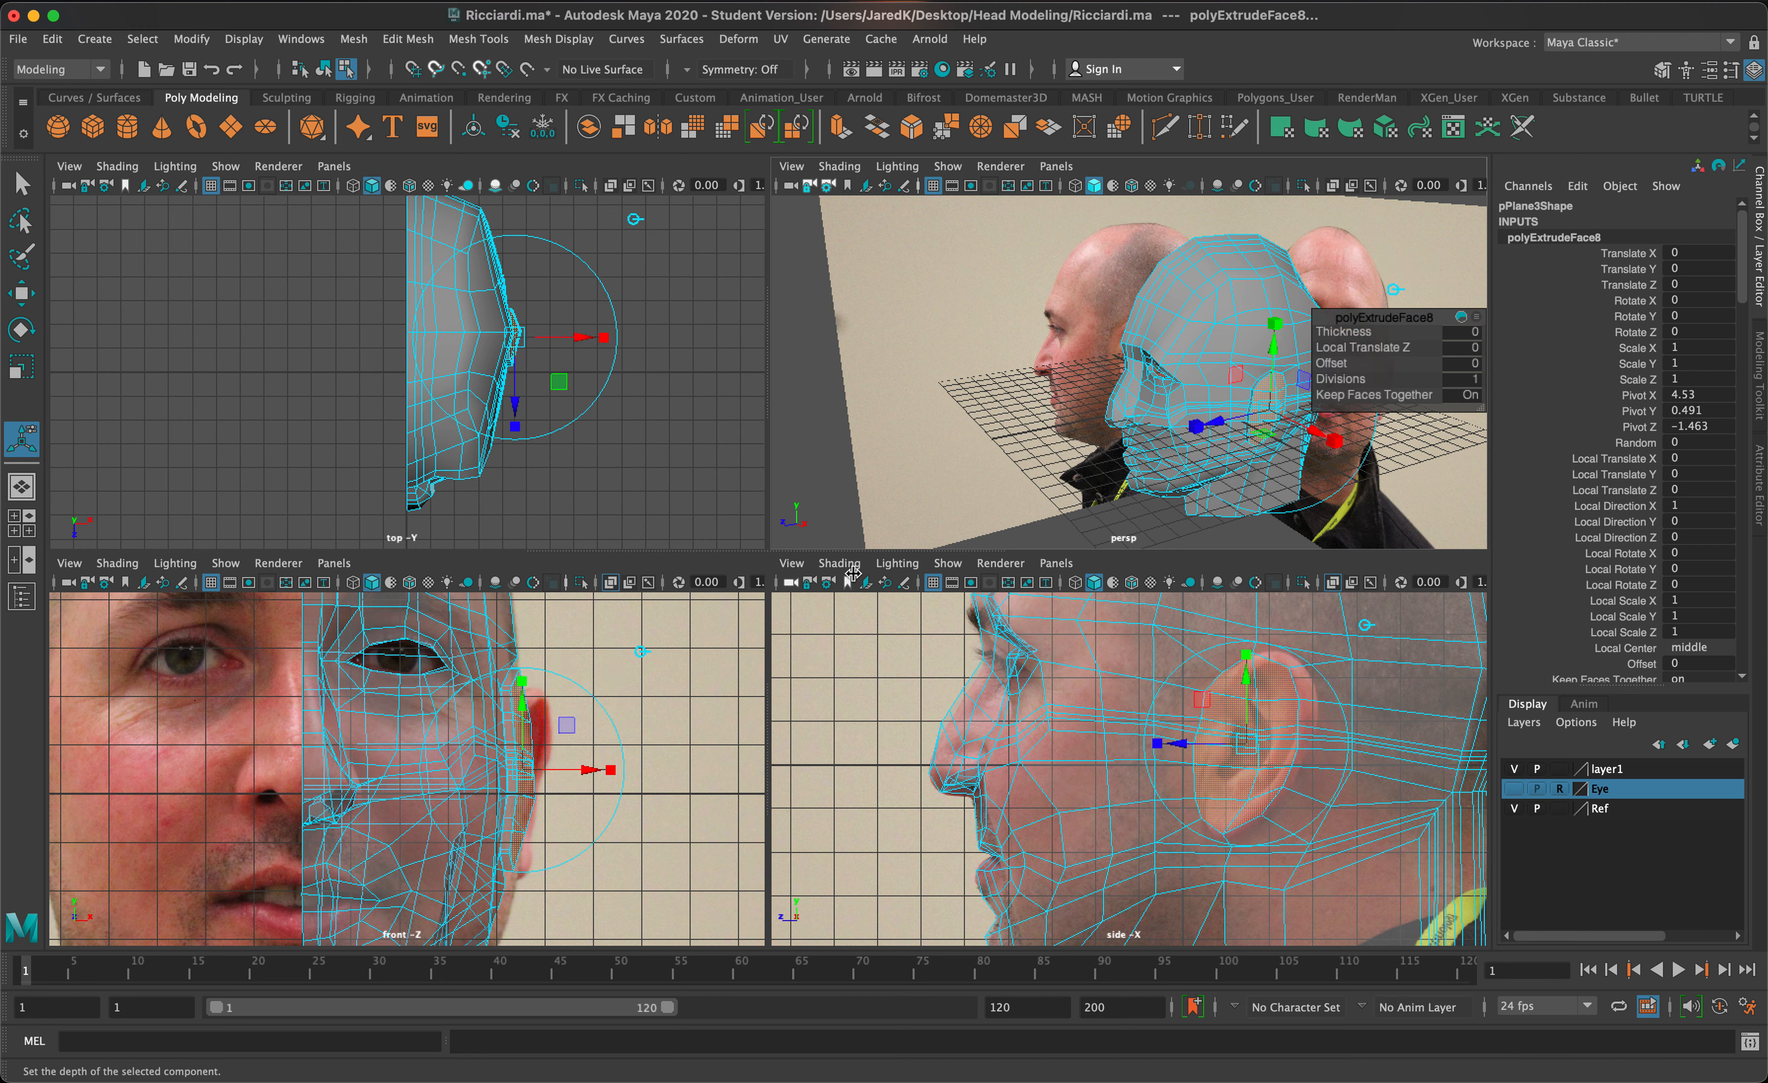
pyautogui.moveTo(583, 770); pyautogui.dragTo(600, 780)
pyautogui.press('e')
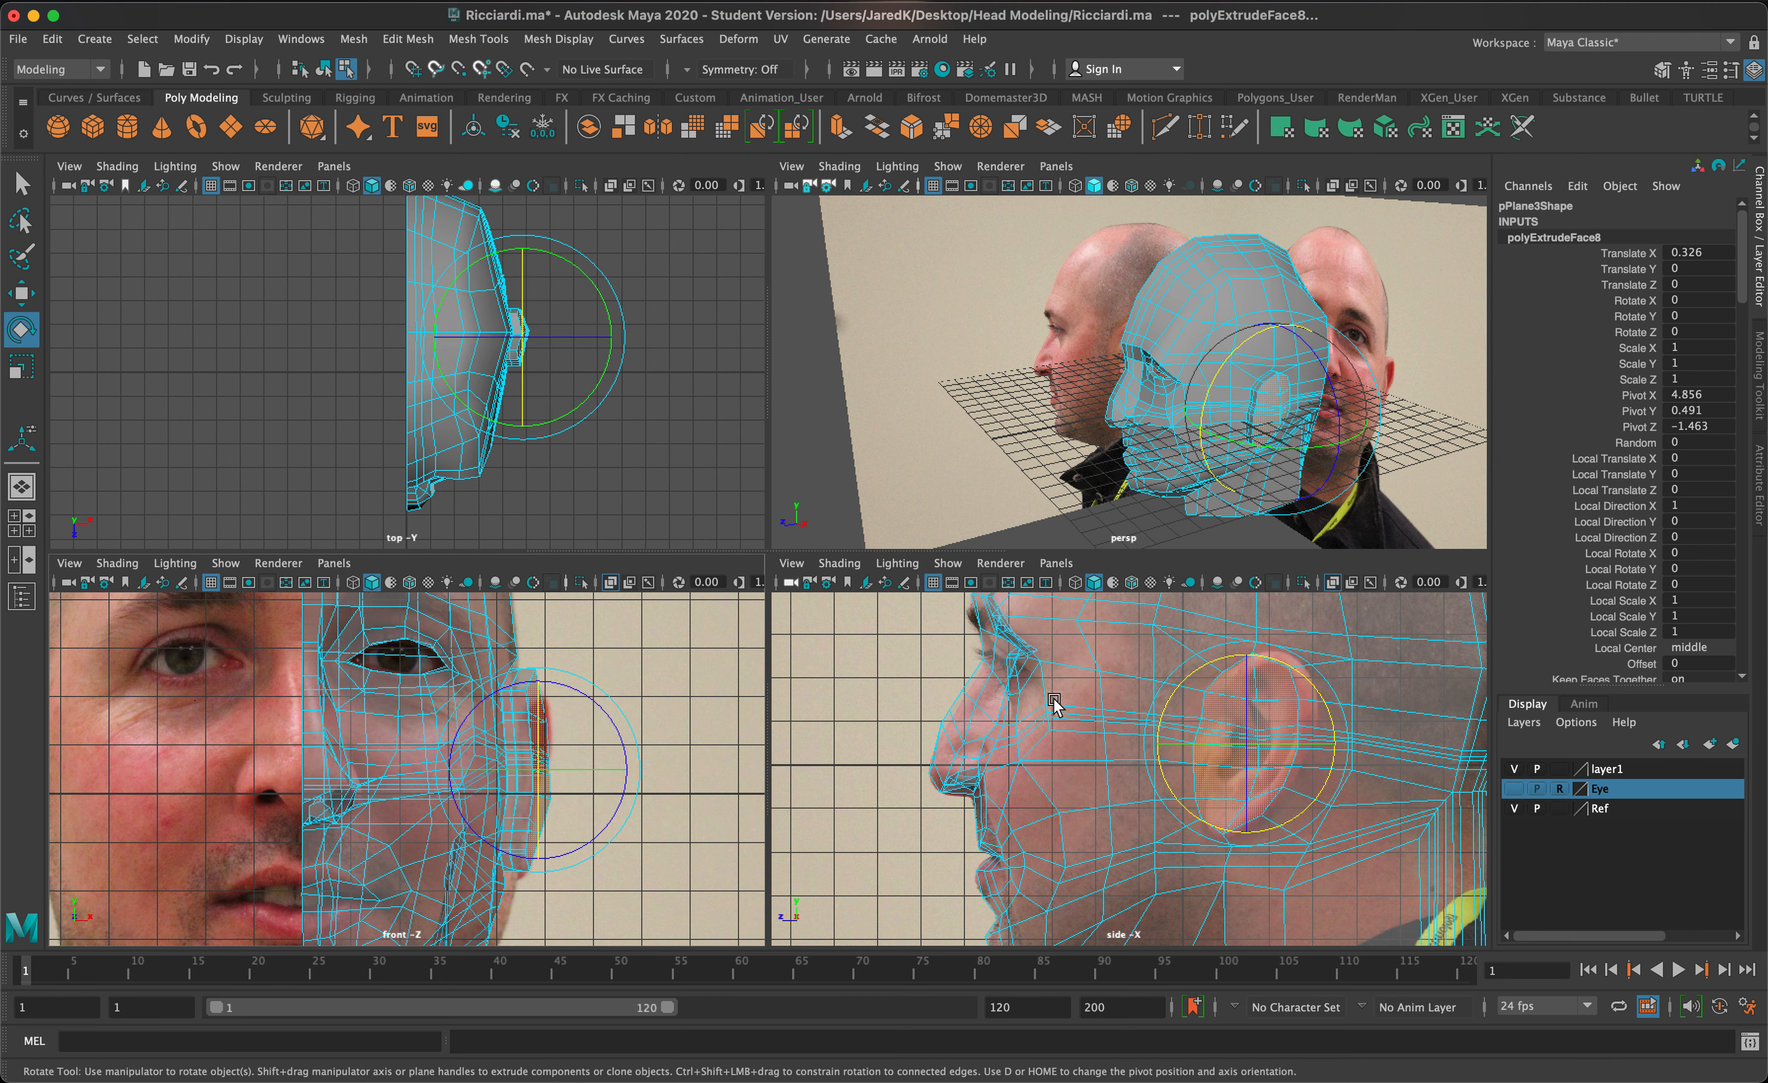
pyautogui.moveTo(1311, 451); pyautogui.dragTo(1067, 507)
pyautogui.scroll(5, 1285, 445)
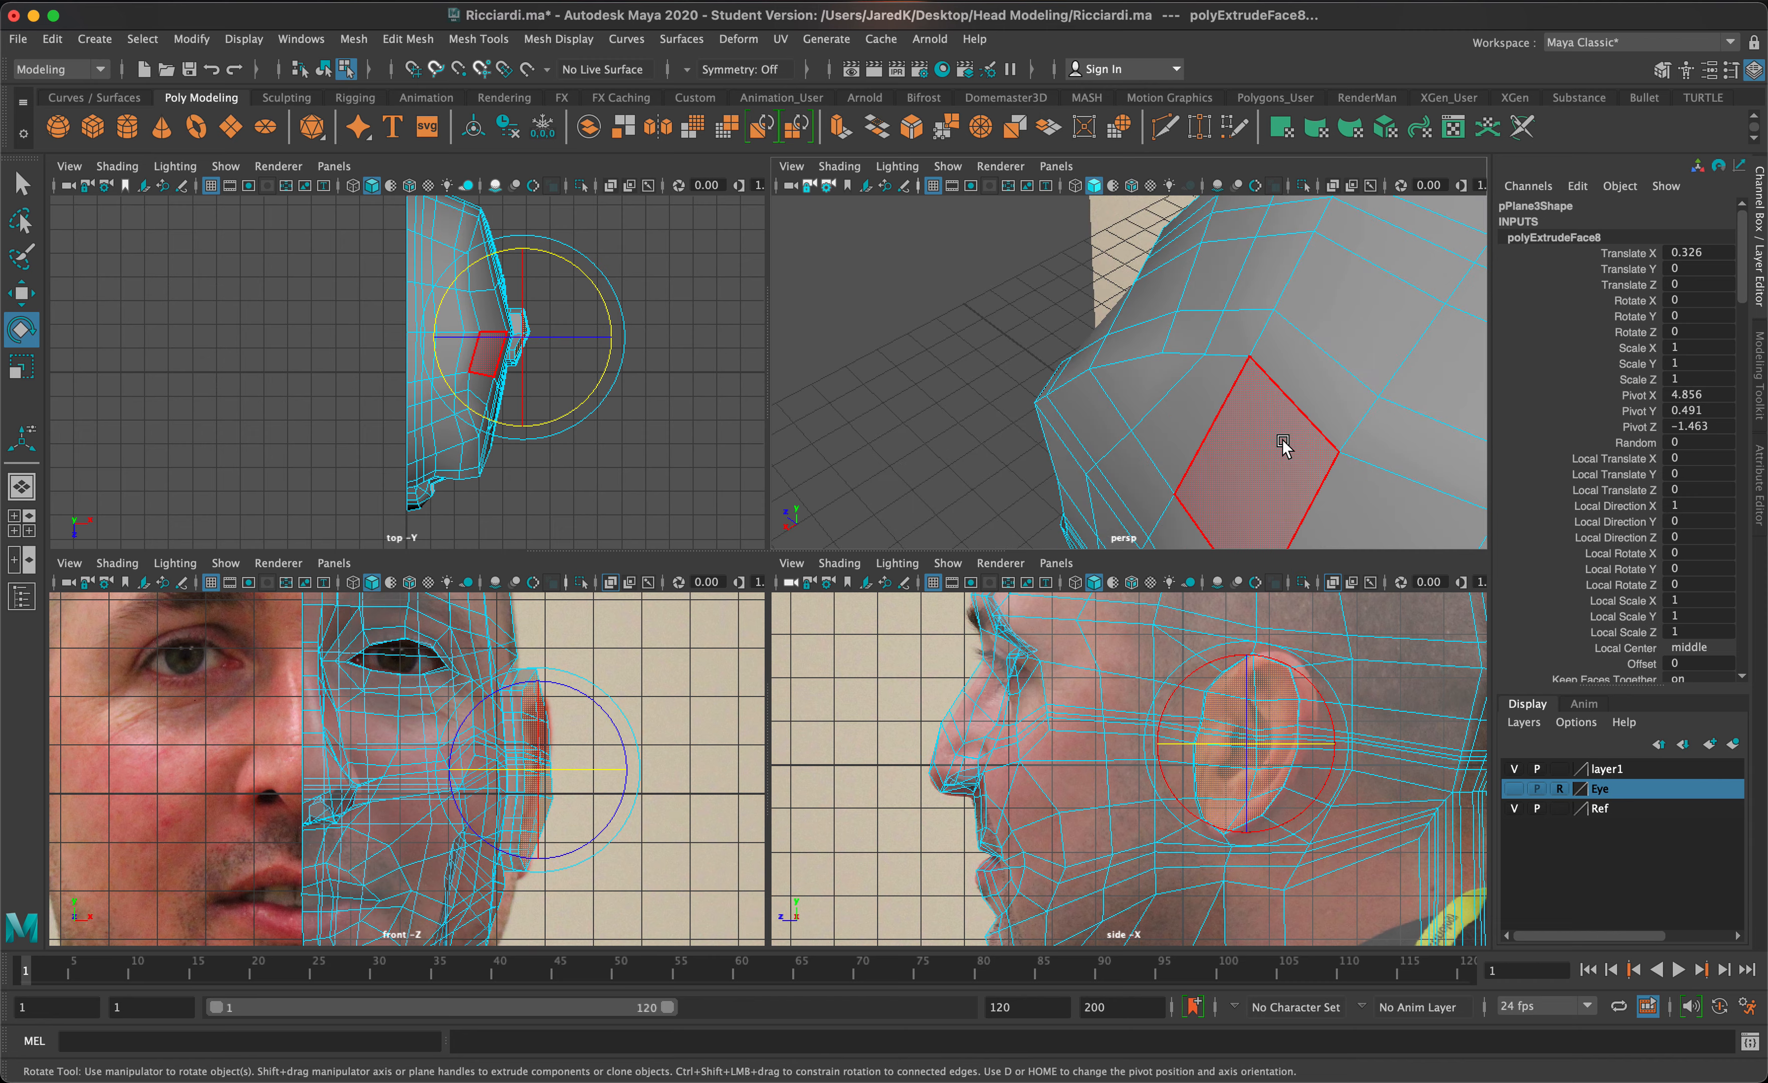
pyautogui.keyDown('alt'); pyautogui.moveTo(1283, 444); pyautogui.dragTo(1217, 220, button='middle'); pyautogui.keyUp('alt')
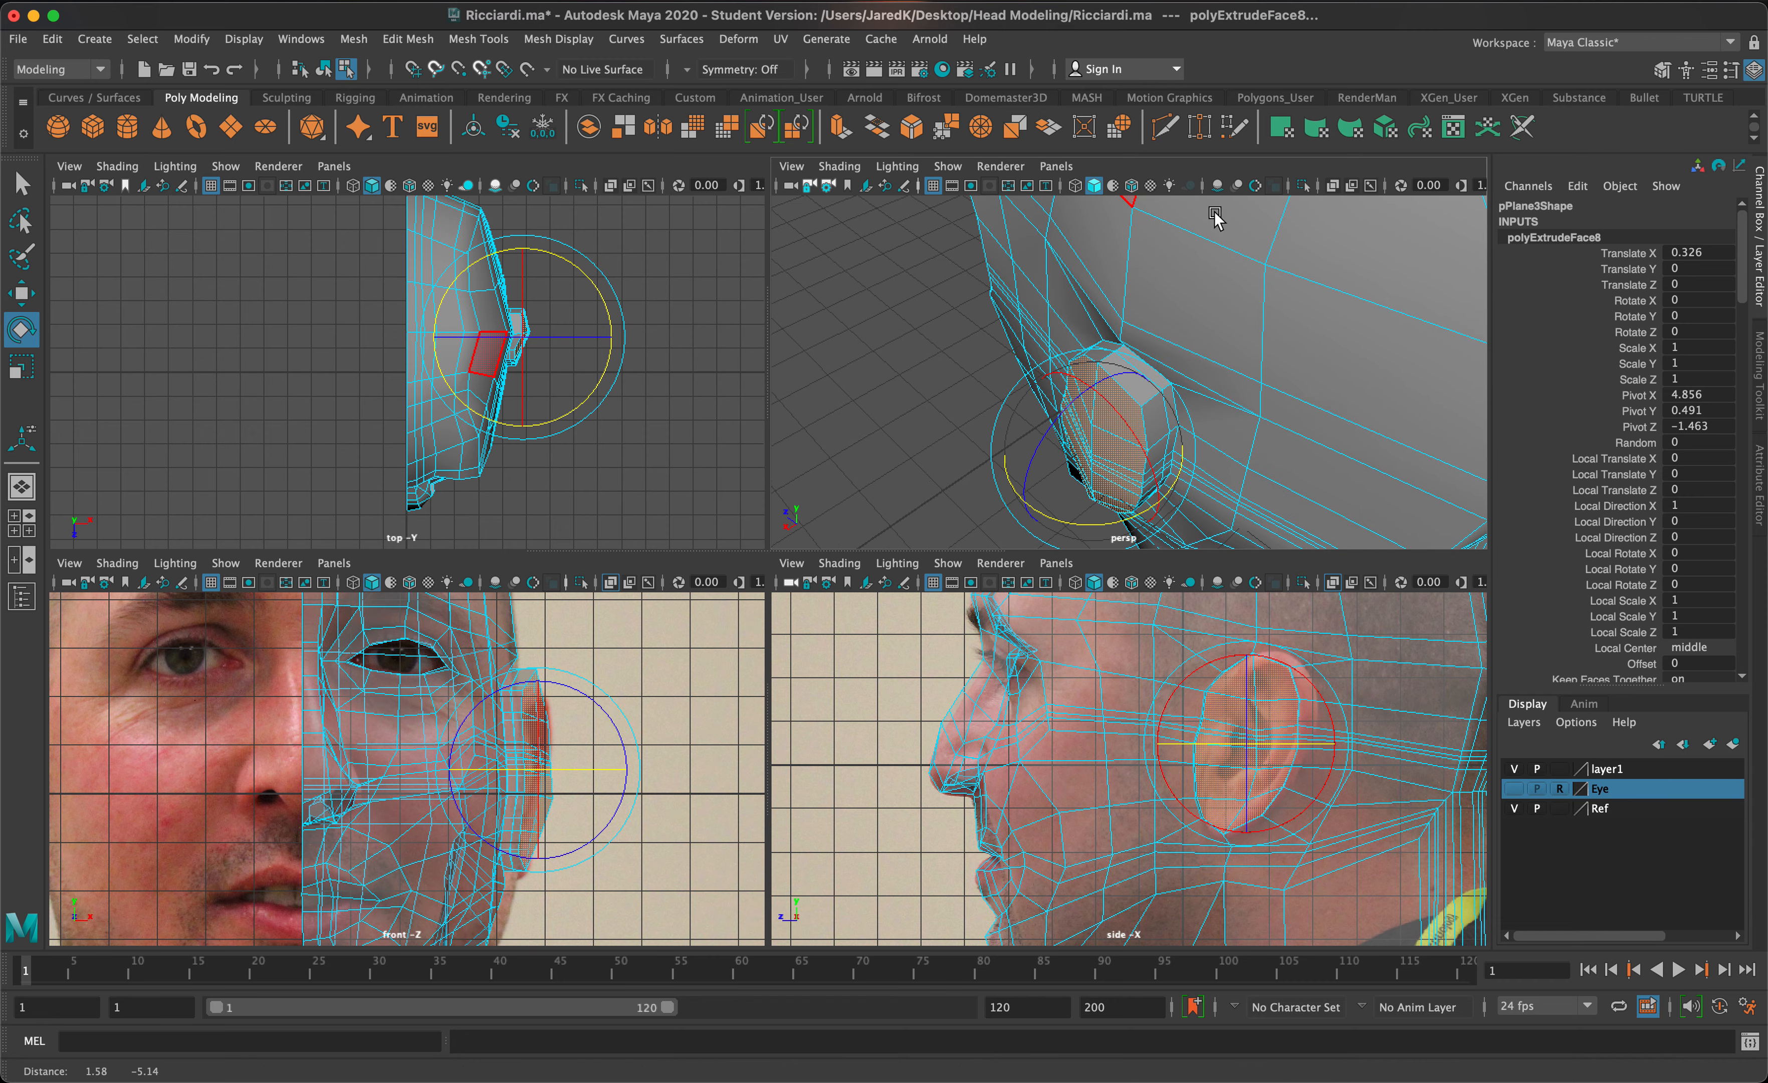
pyautogui.keyDown('alt'); pyautogui.moveTo(1190, 428); pyautogui.dragTo(1409, 428); pyautogui.keyUp('alt')
pyautogui.press('super+z')
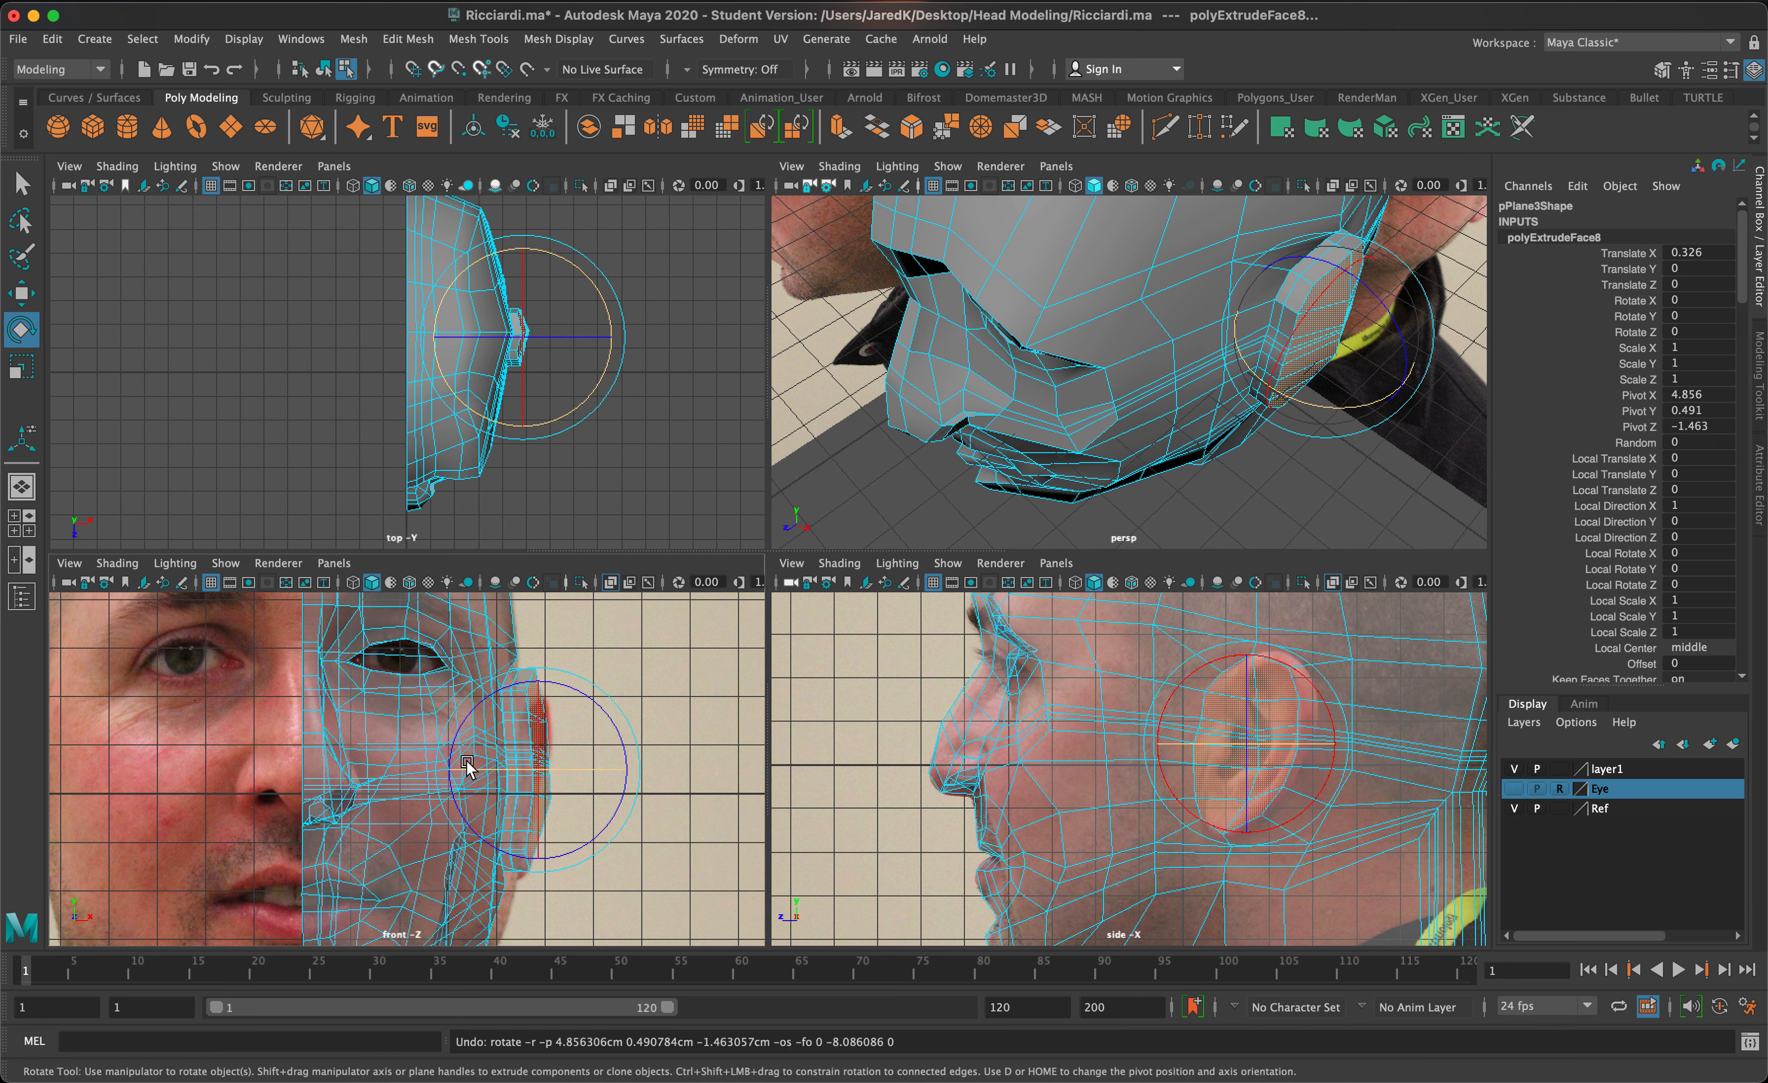
# Step: Scale the extruded outer ear faces flat along X and angle them so the rear edge flares away from the head
pyautogui.press('r')
pyautogui.moveTo(625, 772); pyautogui.dragTo(557, 772)
pyautogui.press('e')
pyautogui.keyDown('alt'); pyautogui.moveTo(1371, 488); pyautogui.dragTo(1169, 470); pyautogui.keyUp('alt')
# Step: Move the upper rear side face of the extruded ear outward to the upper back outline in the side reference
pyautogui.moveTo(1210, 350); pyautogui.dragTo(1216, 401, button='right')
pyautogui.press('q')
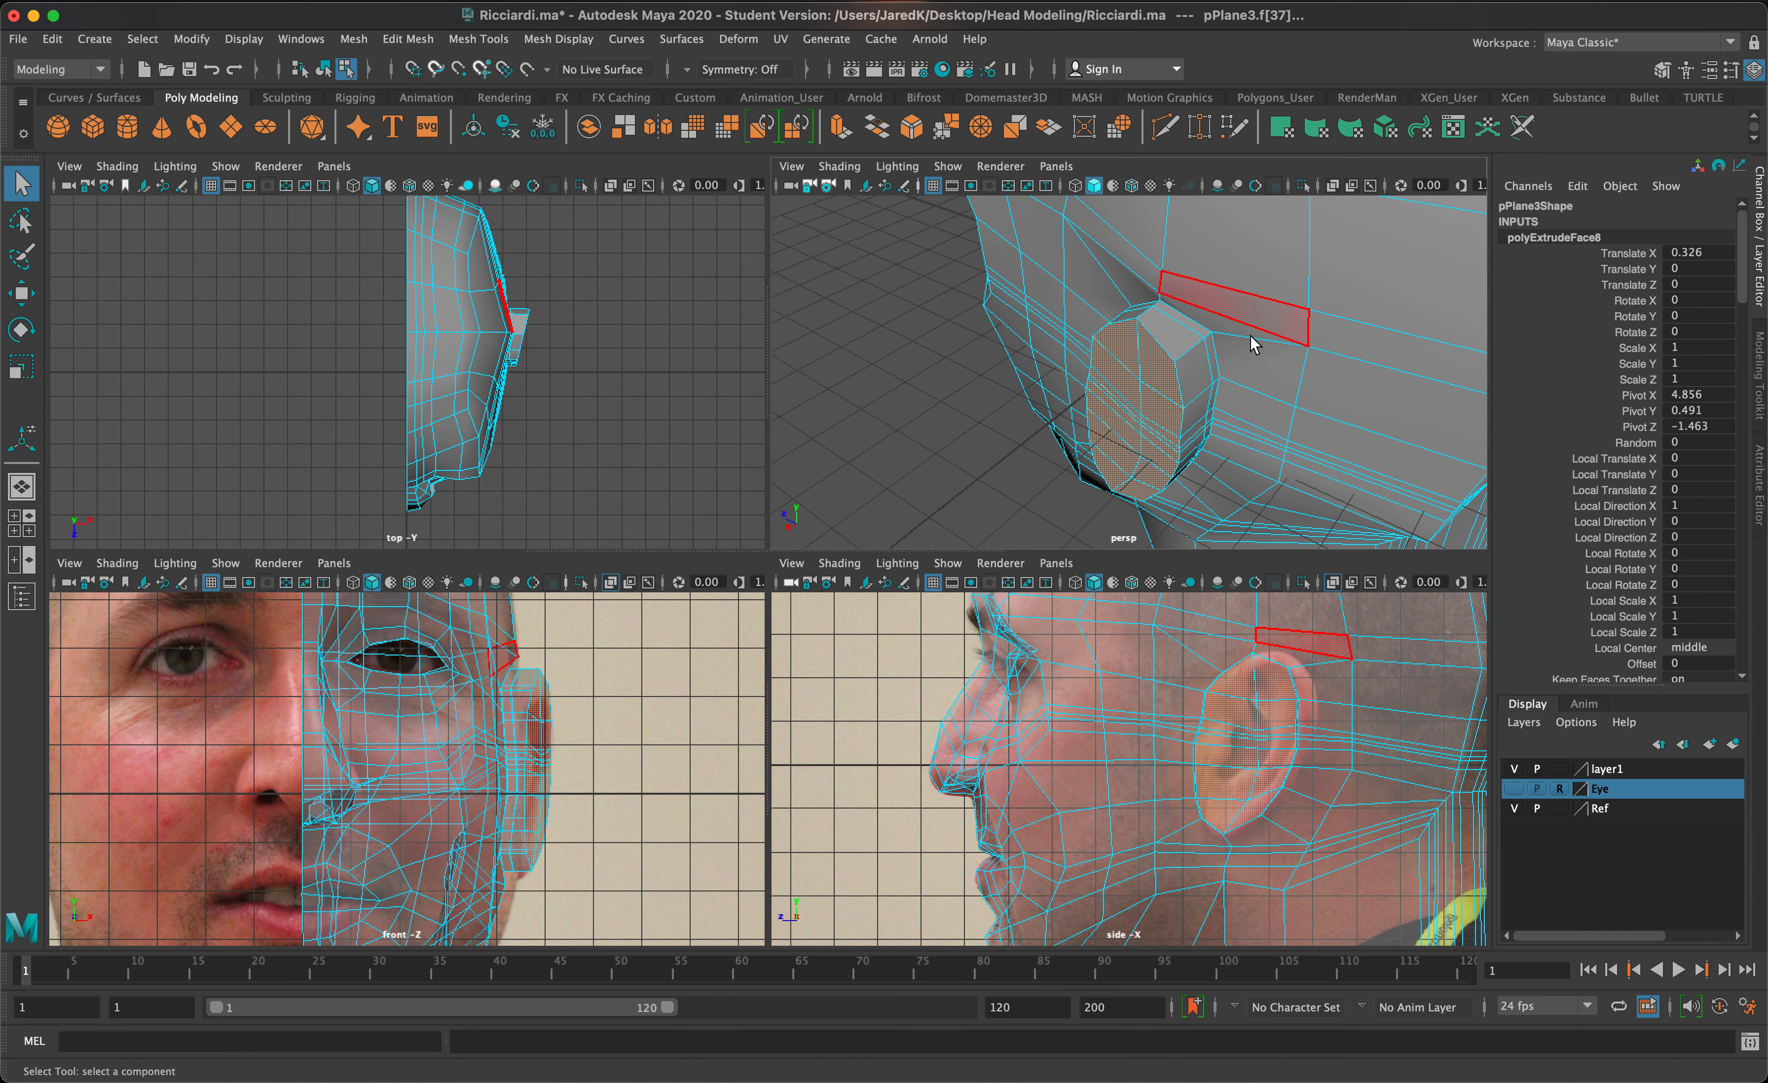
pyautogui.click(1197, 389)
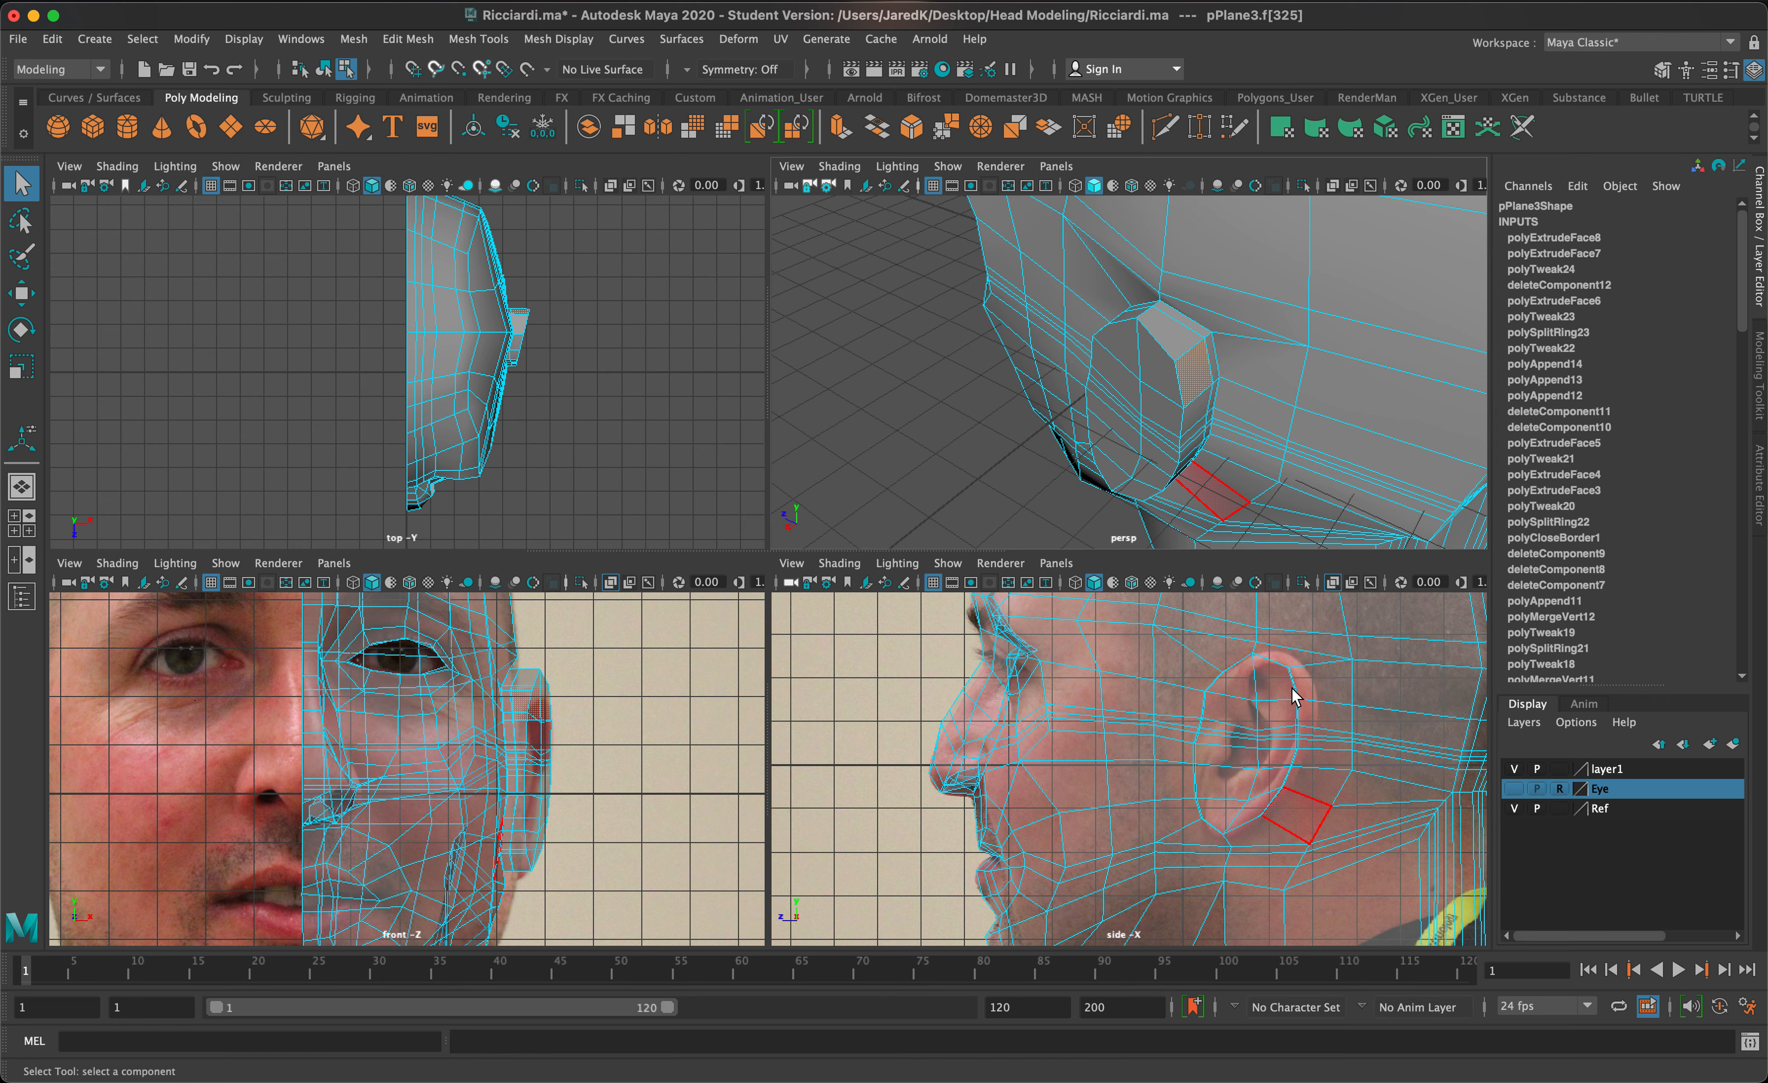
pyautogui.press('w')
pyautogui.moveTo(1301, 688); pyautogui.dragTo(1313, 683)
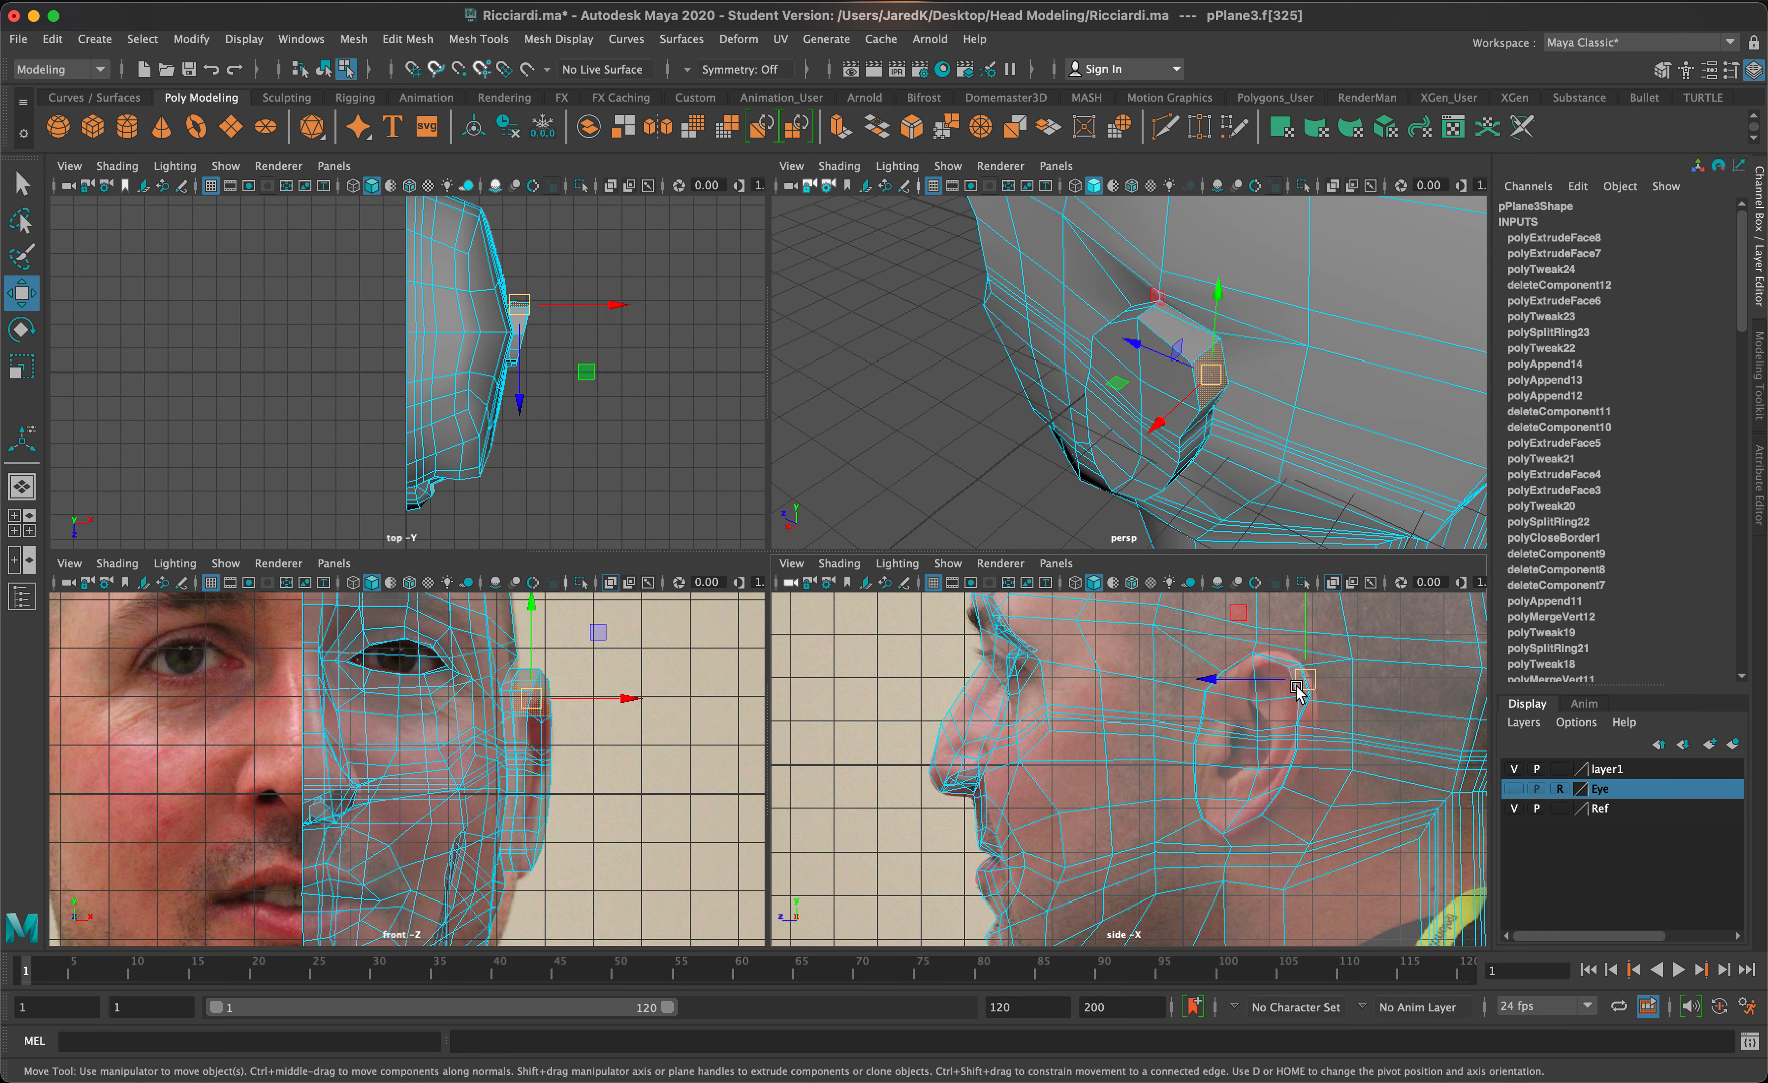
pyautogui.keyDown('alt'); pyautogui.moveTo(1145, 474); pyautogui.dragTo(1079, 483); pyautogui.keyUp('alt')
pyautogui.press('r')
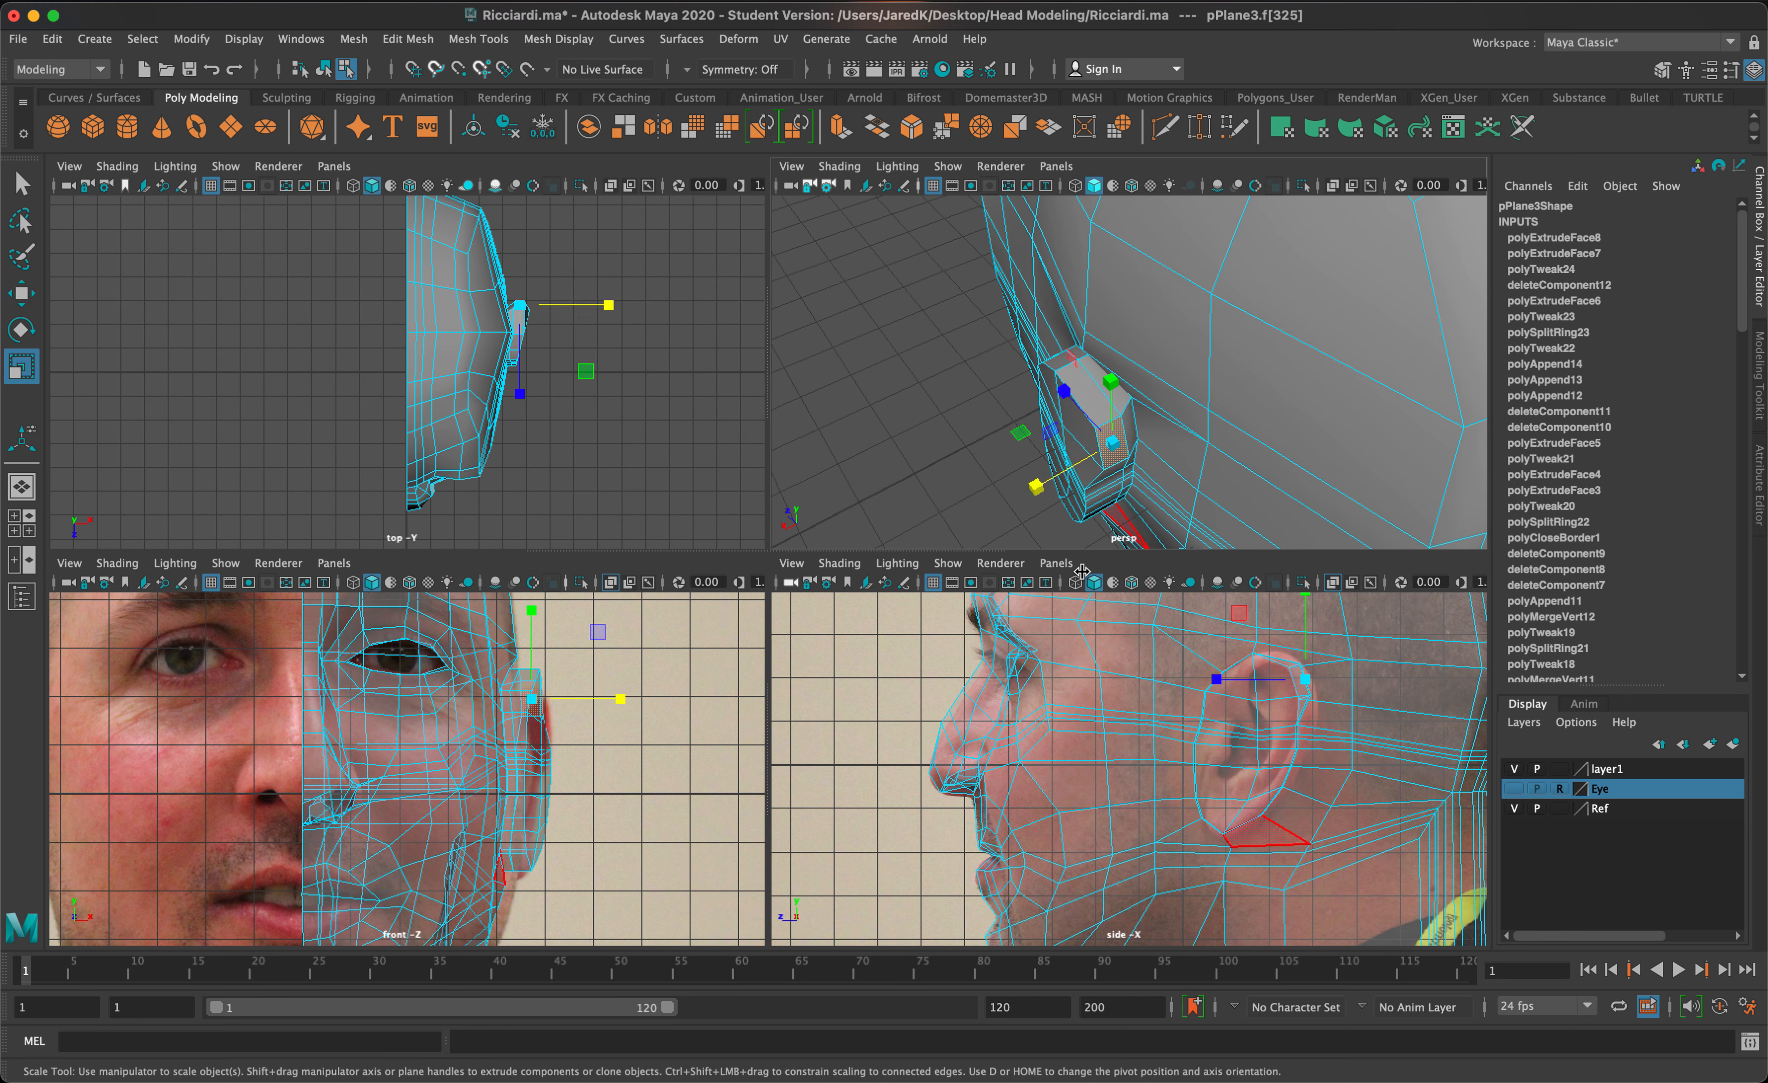
pyautogui.keyDown('alt'); pyautogui.moveTo(1171, 447); pyautogui.dragTo(1200, 403); pyautogui.keyUp('alt')
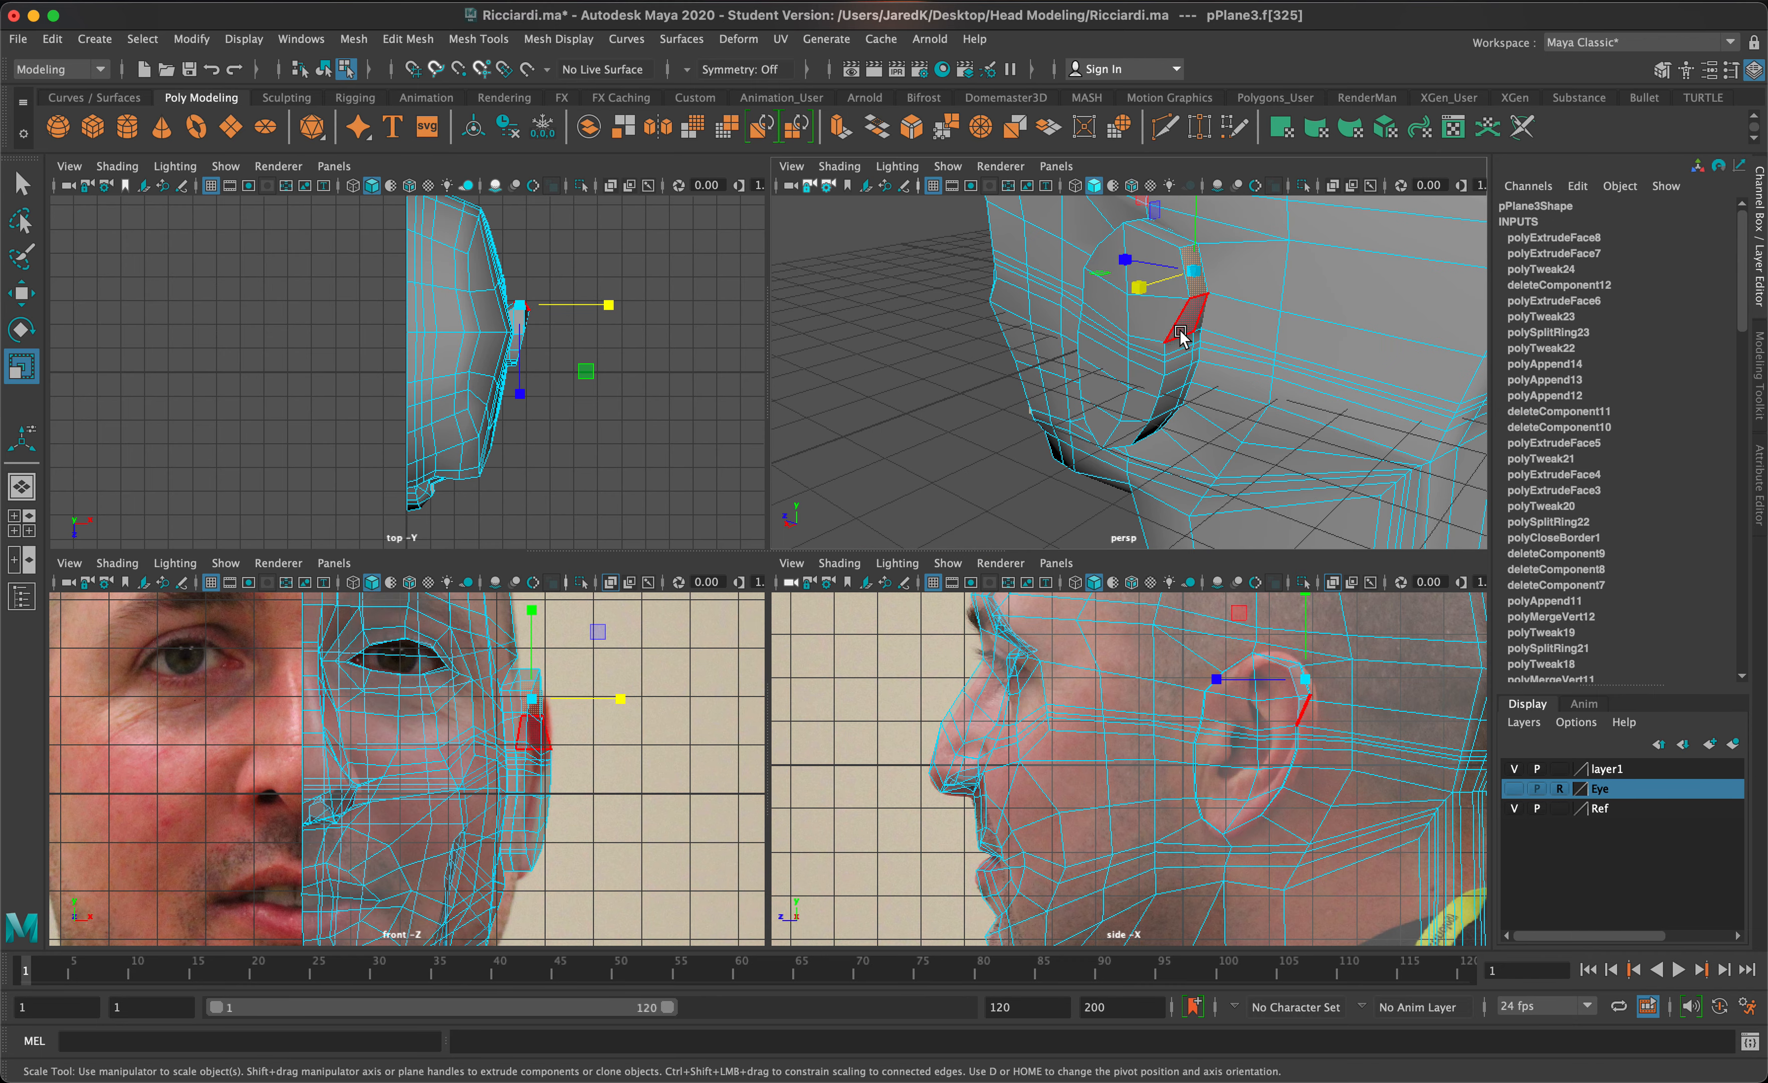
# Step: Pull the side face just below the ear's upper rear corner backward to the ear outline in the side reference
pyautogui.click(1185, 322)
pyautogui.scroll(2, 1350, 726)
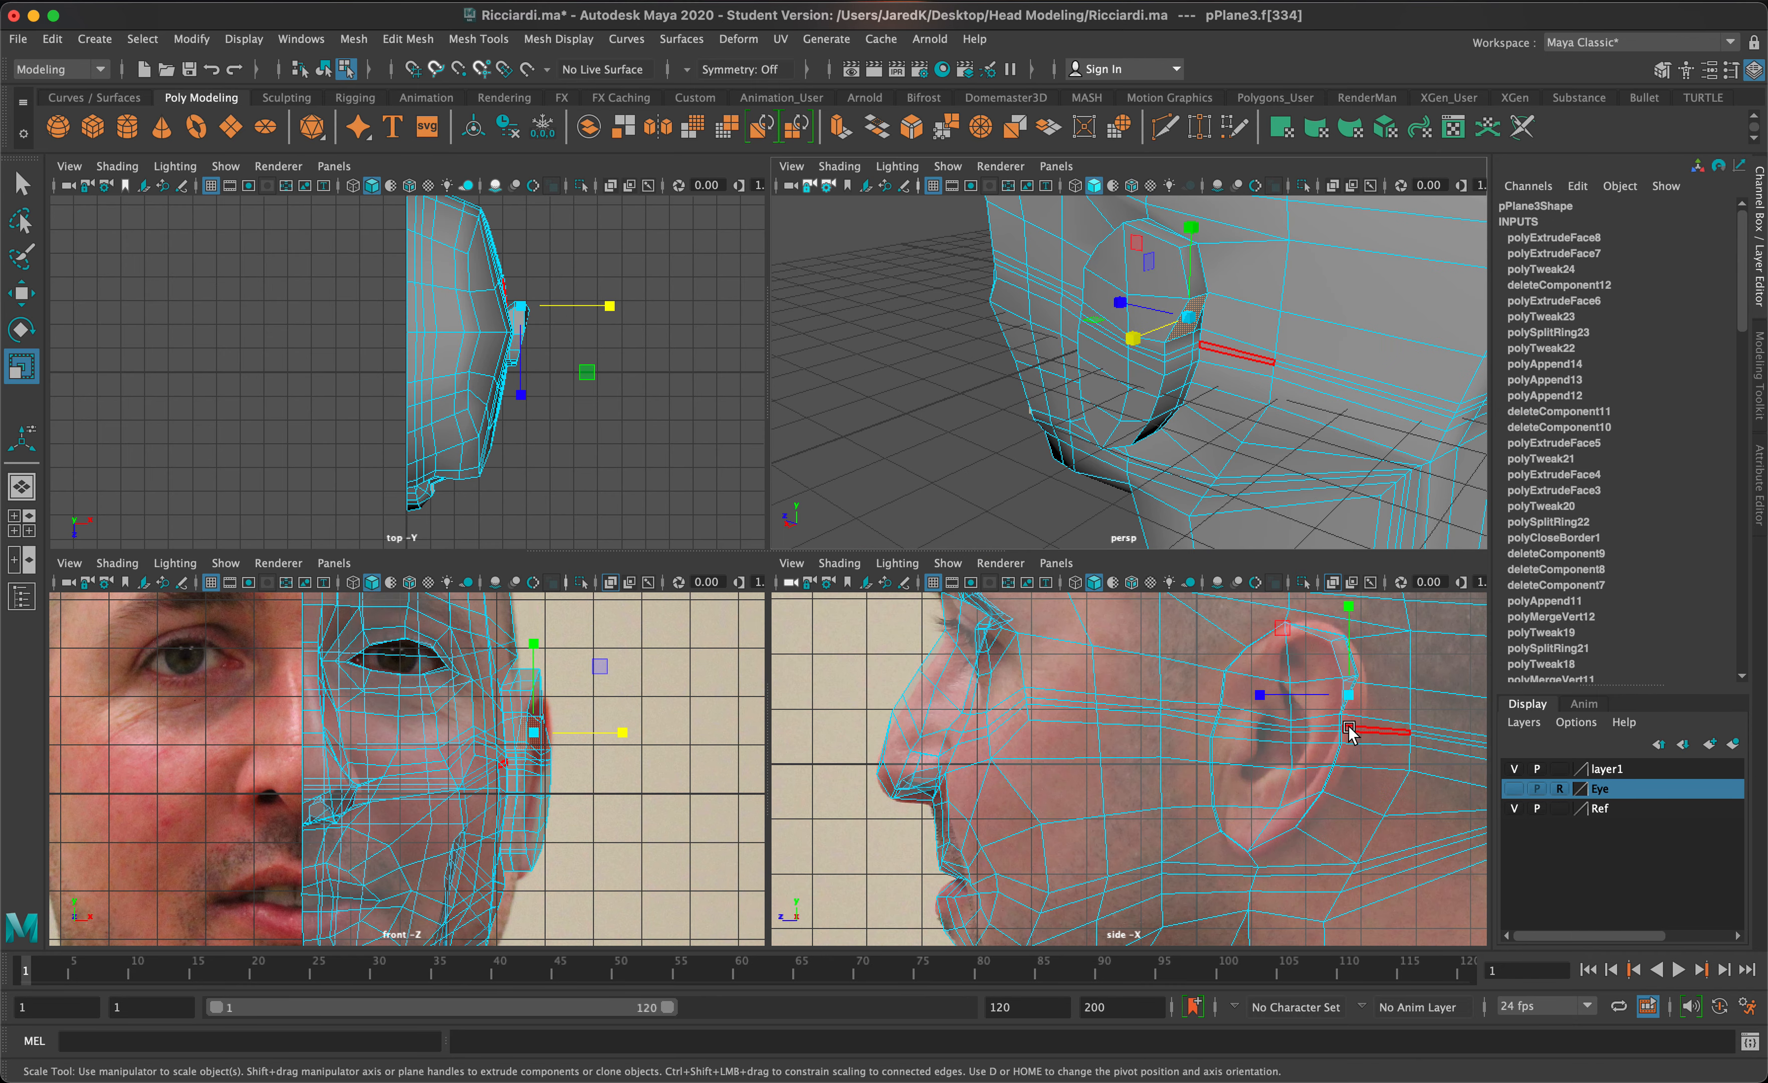
pyautogui.press('w')
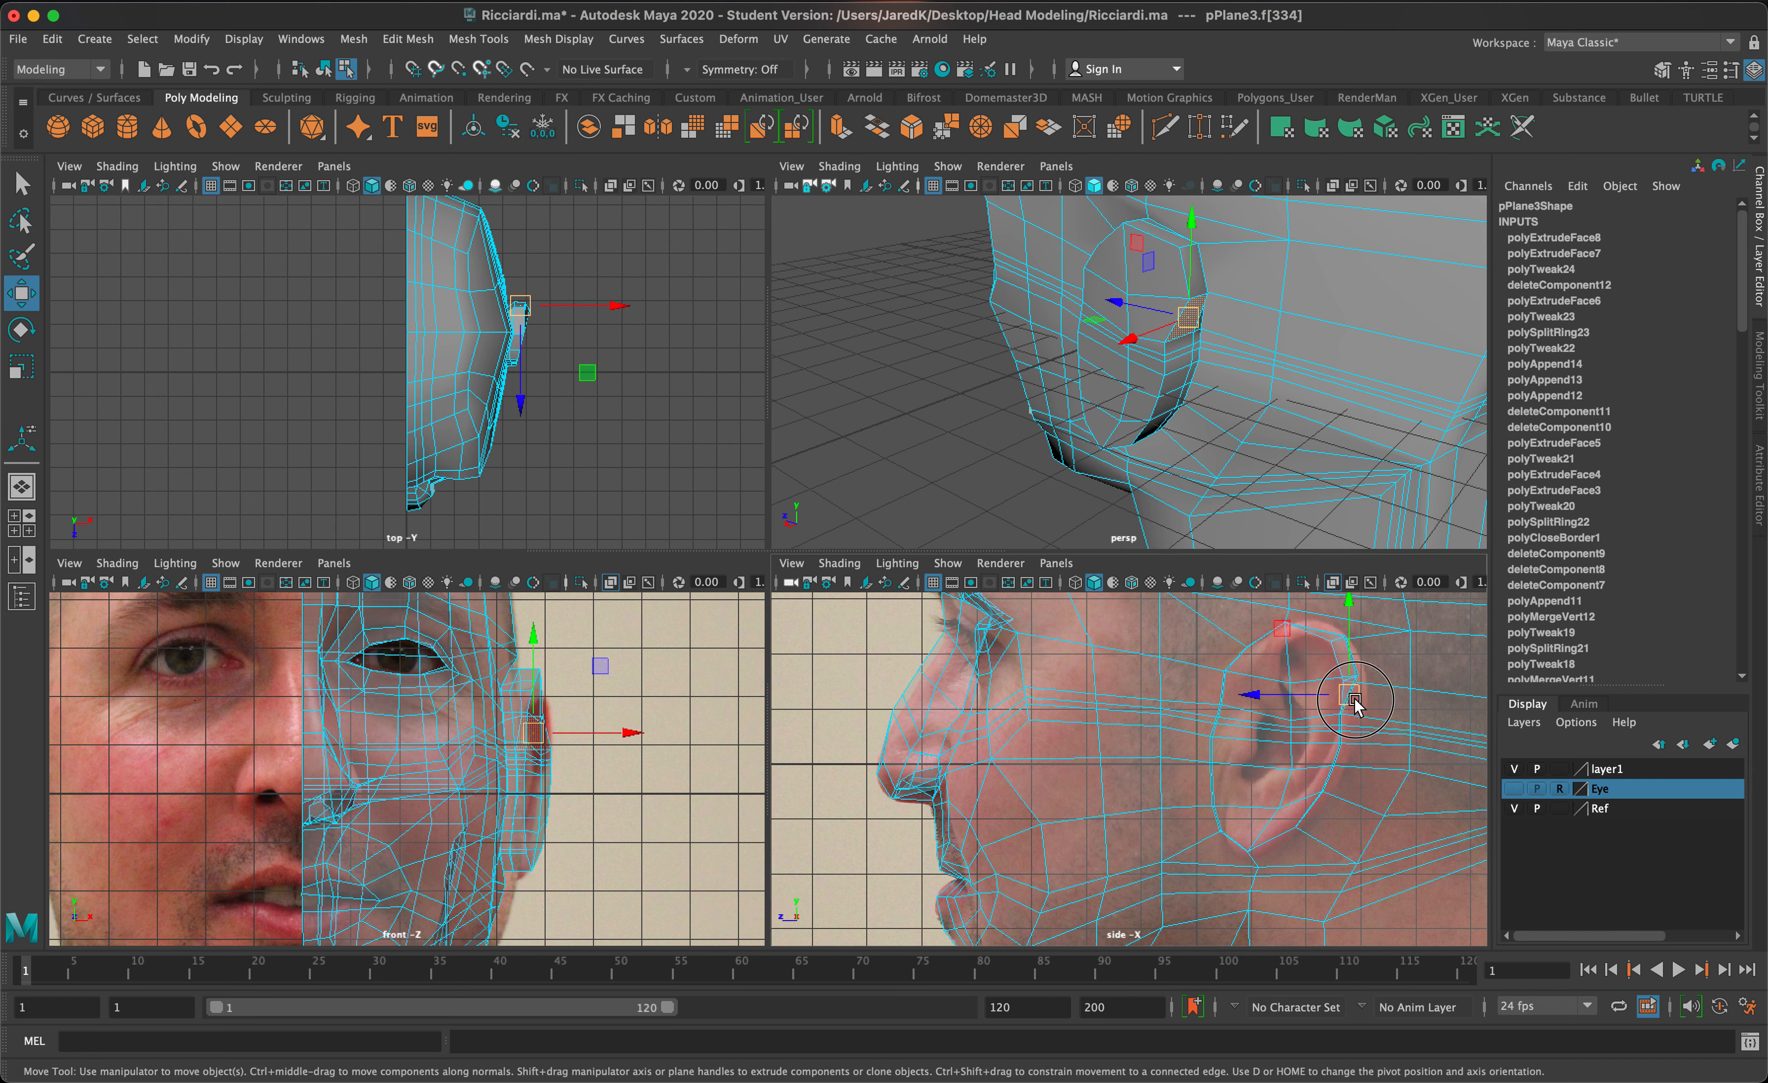
pyautogui.moveTo(1354, 701); pyautogui.dragTo(1365, 707)
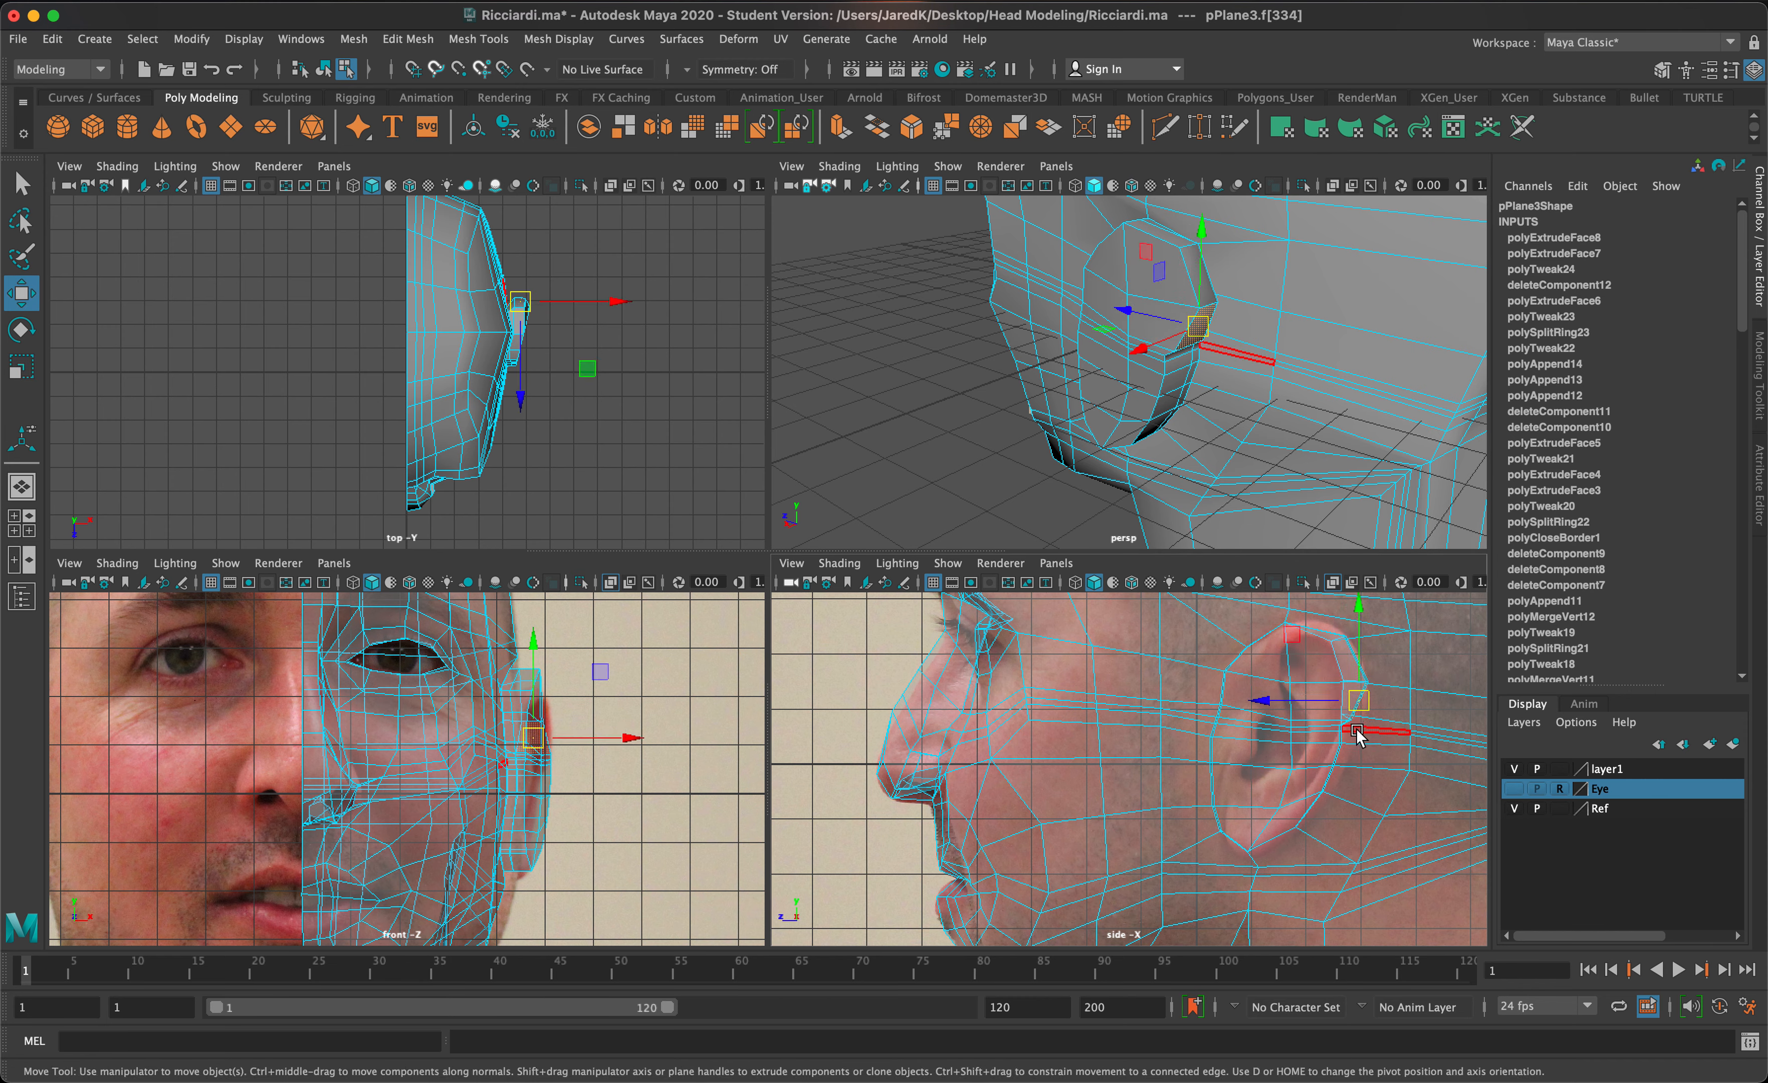
# Step: Move the two rear rim edges at the ear's mid-height backward to follow the back outline in the side reference
pyautogui.scroll(5, 1219, 370)
pyautogui.keyDown('alt'); pyautogui.moveTo(1372, 352); pyautogui.dragTo(1302, 477); pyautogui.keyUp('alt')
pyautogui.moveTo(1243, 335); pyautogui.dragTo(1201, 337, button='right')
pyautogui.click(1239, 356)
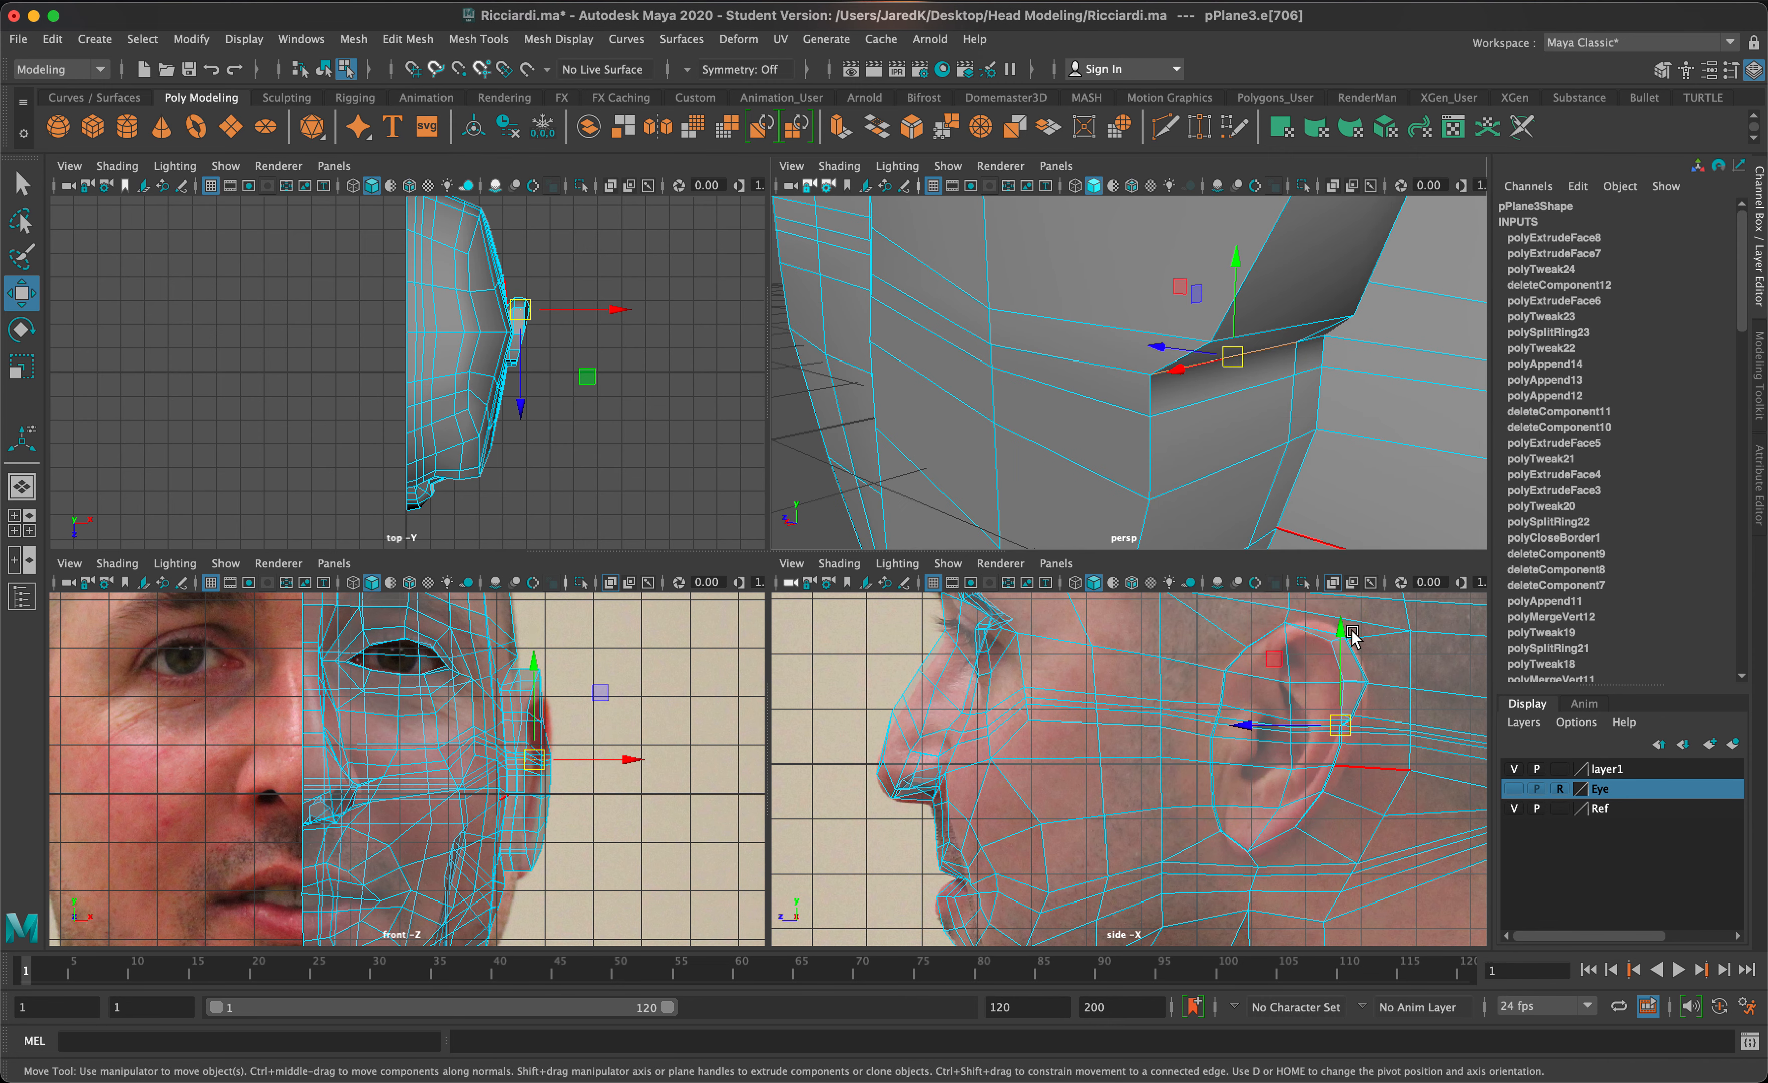
pyautogui.moveTo(1342, 723); pyautogui.dragTo(1362, 739)
pyautogui.click(1233, 337)
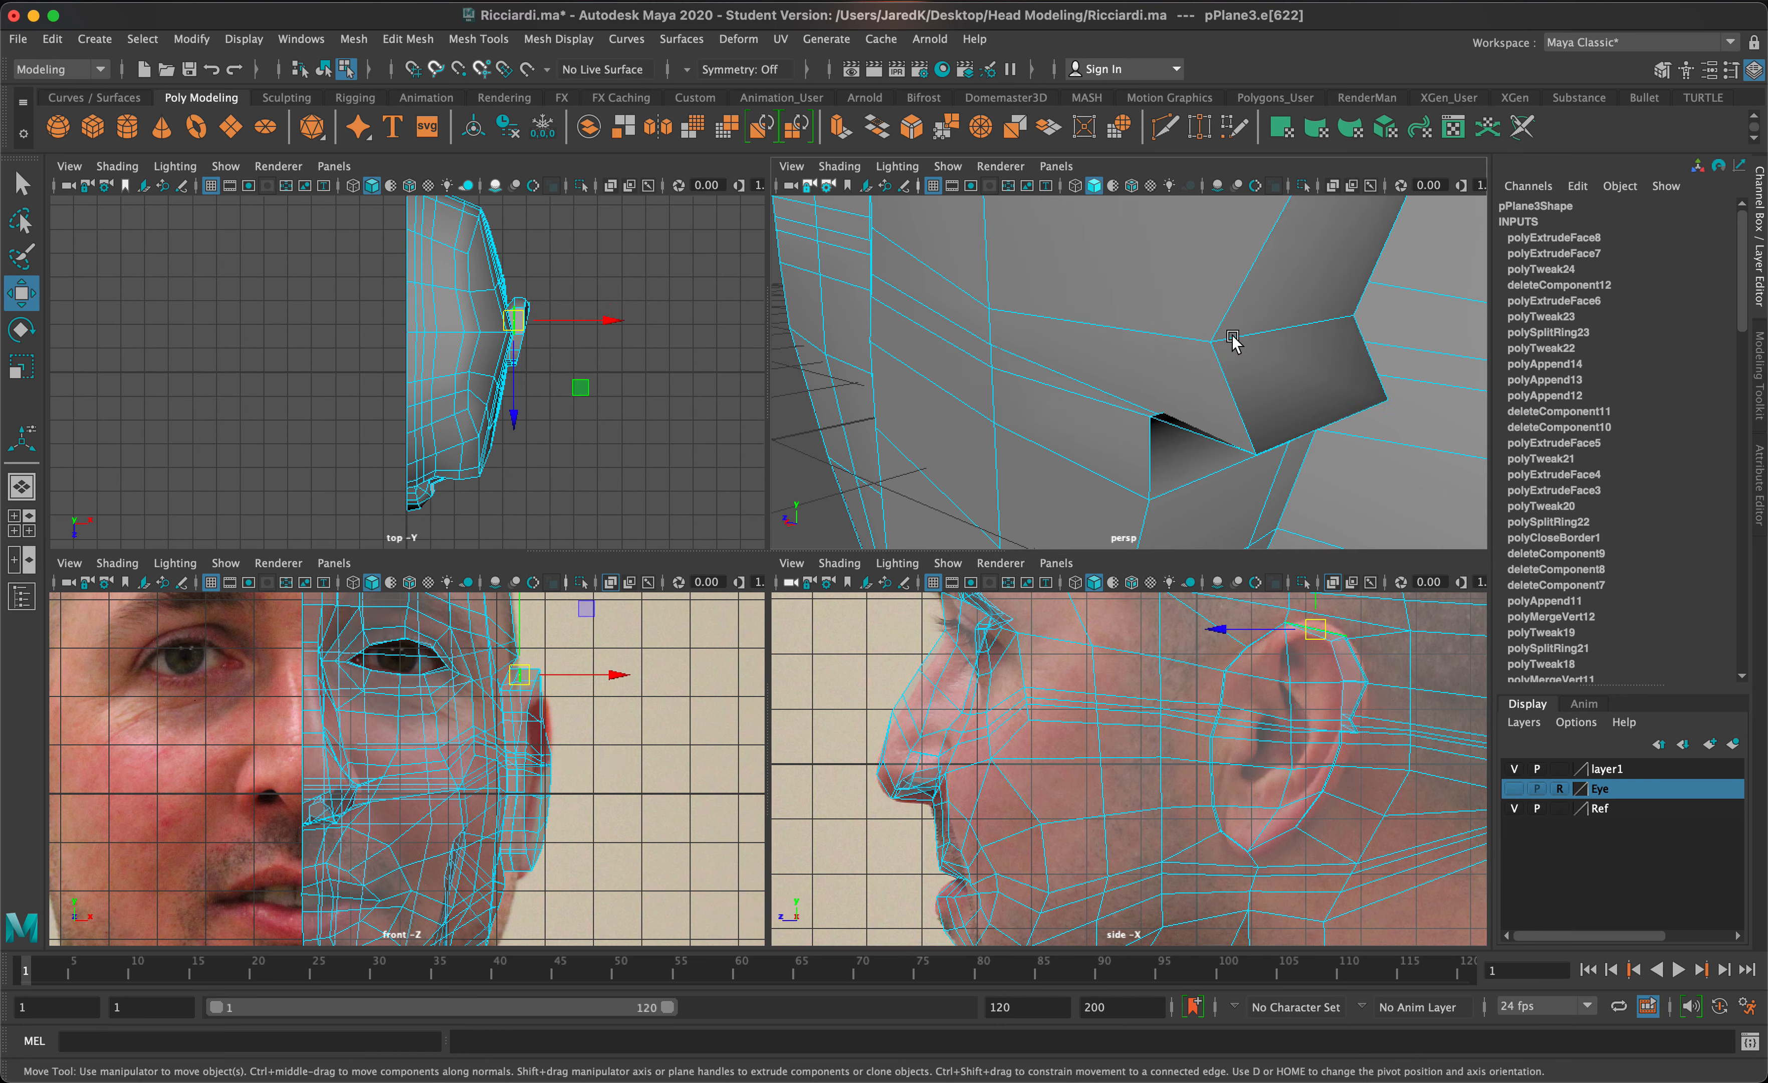
pyautogui.click(1232, 341)
pyautogui.scroll(6, 1408, 765)
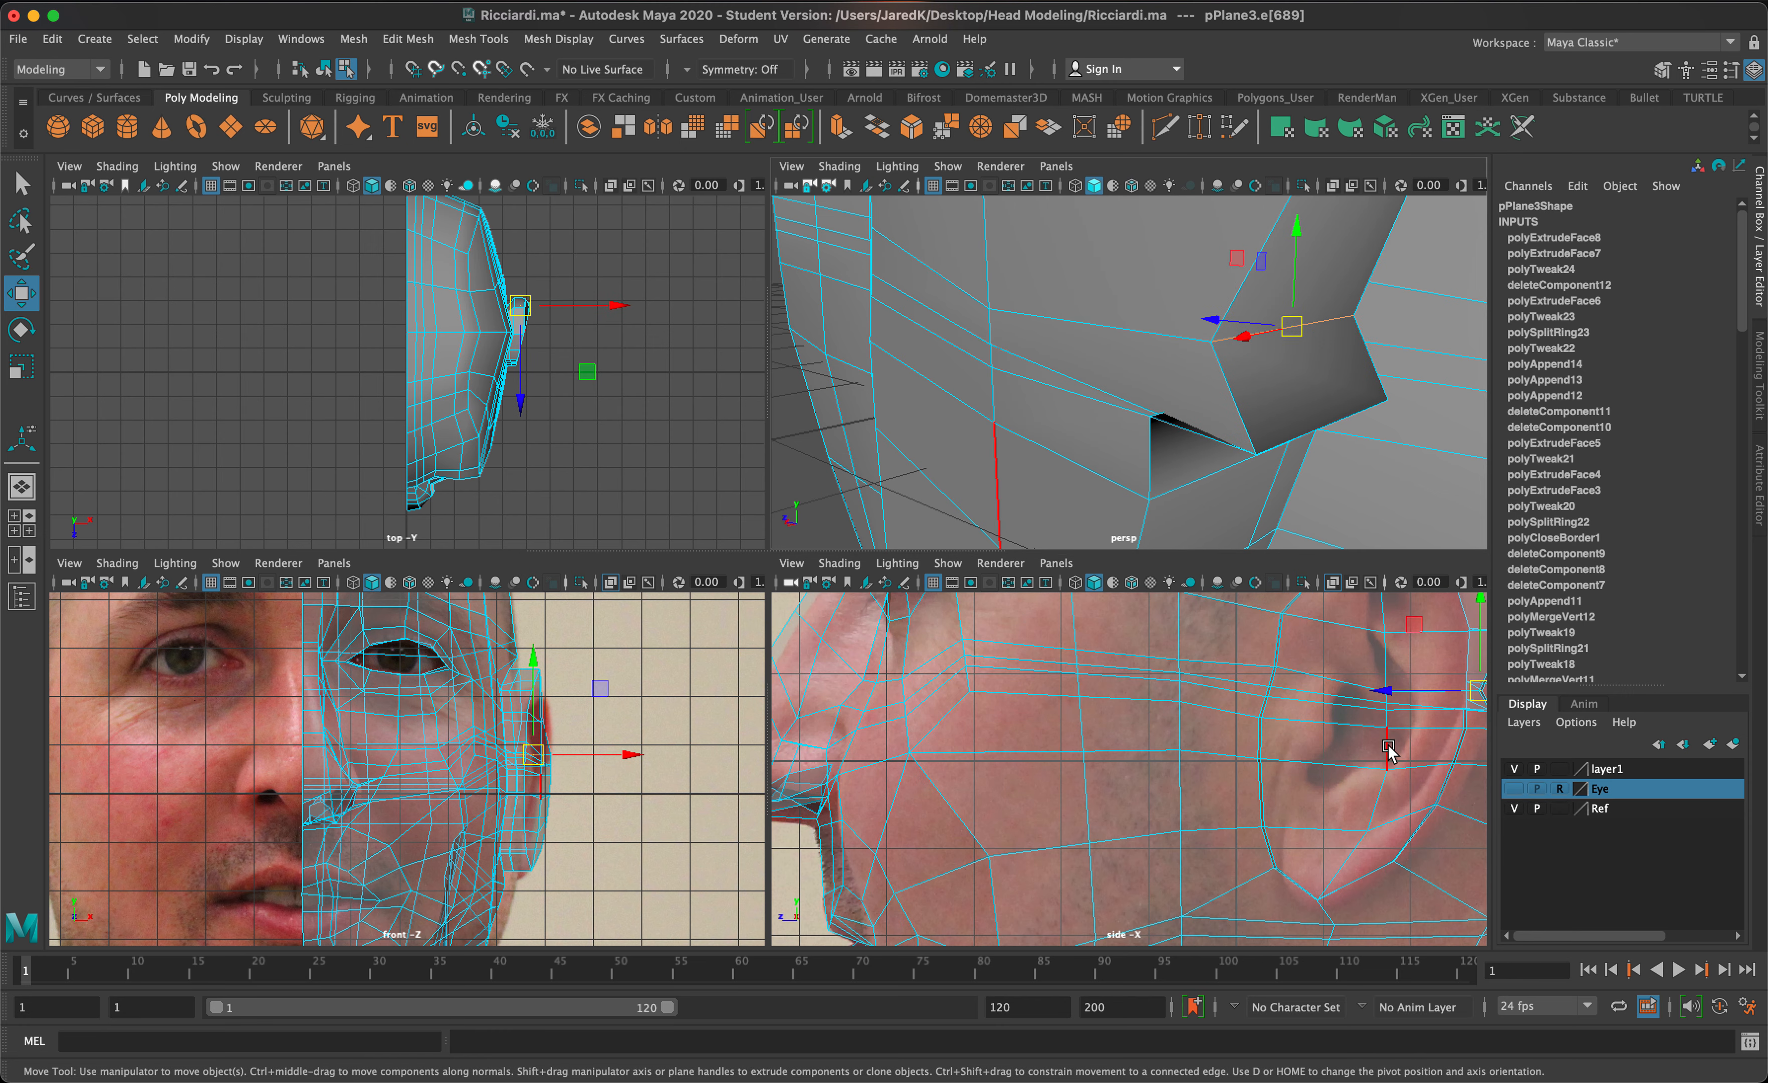
pyautogui.keyDown('alt'); pyautogui.moveTo(1179, 770); pyautogui.dragTo(1069, 829, button='middle'); pyautogui.keyUp('alt')
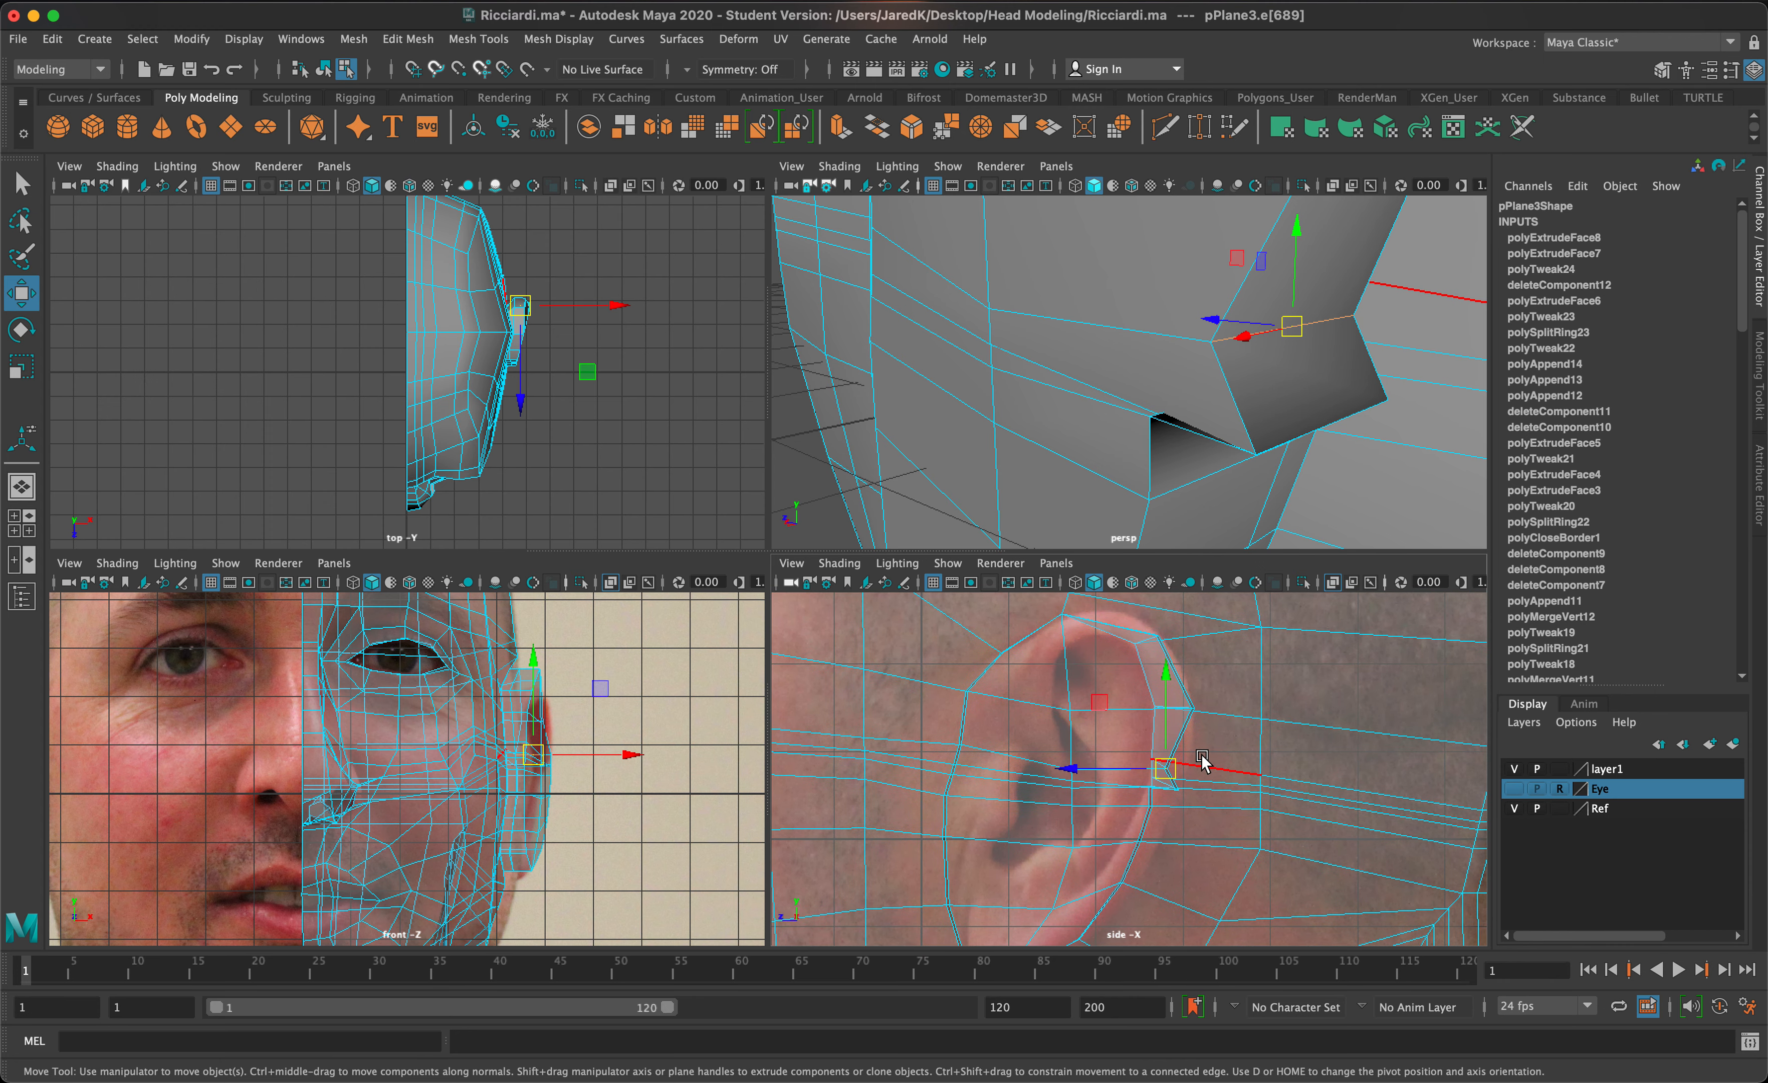
pyautogui.moveTo(1164, 770); pyautogui.dragTo(1188, 767)
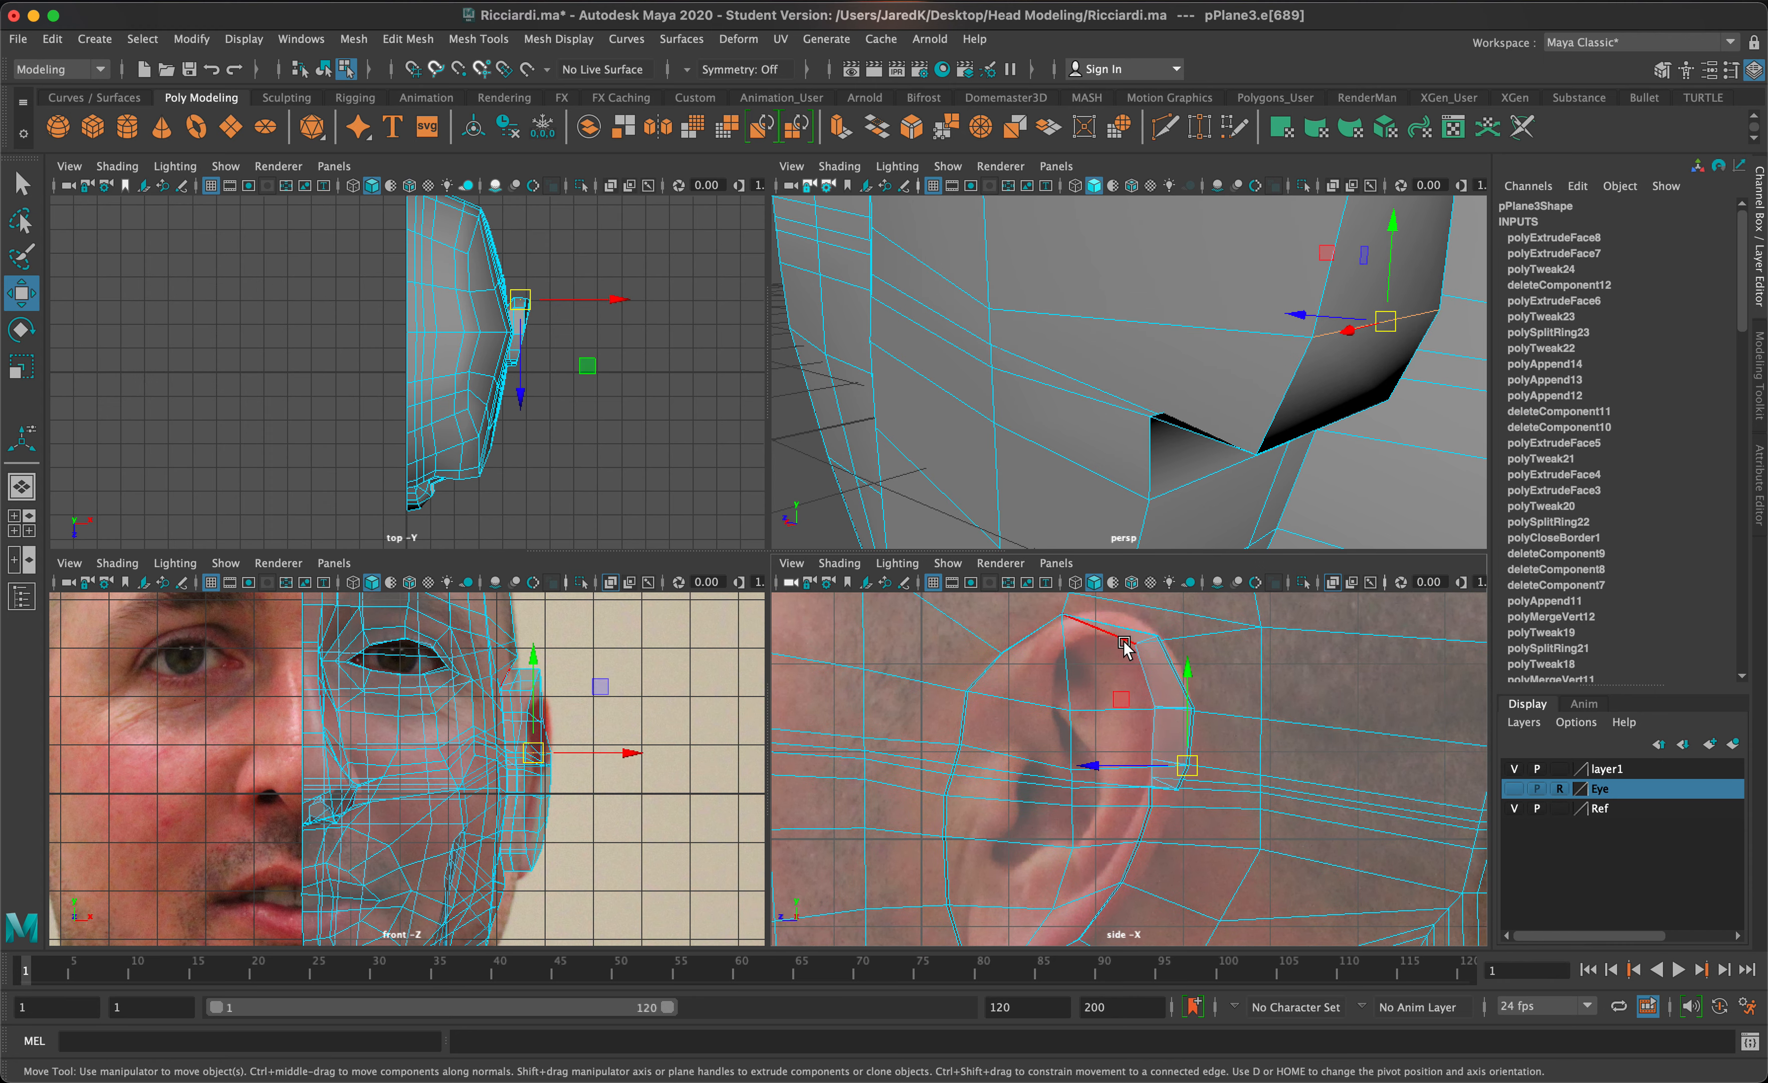
# Step: Reposition the two lower edges on the back of the extruded ear to follow its curve above the earlobe
pyautogui.keyDown('alt'); pyautogui.moveTo(1153, 462); pyautogui.dragTo(1263, 462); pyautogui.keyUp('alt')
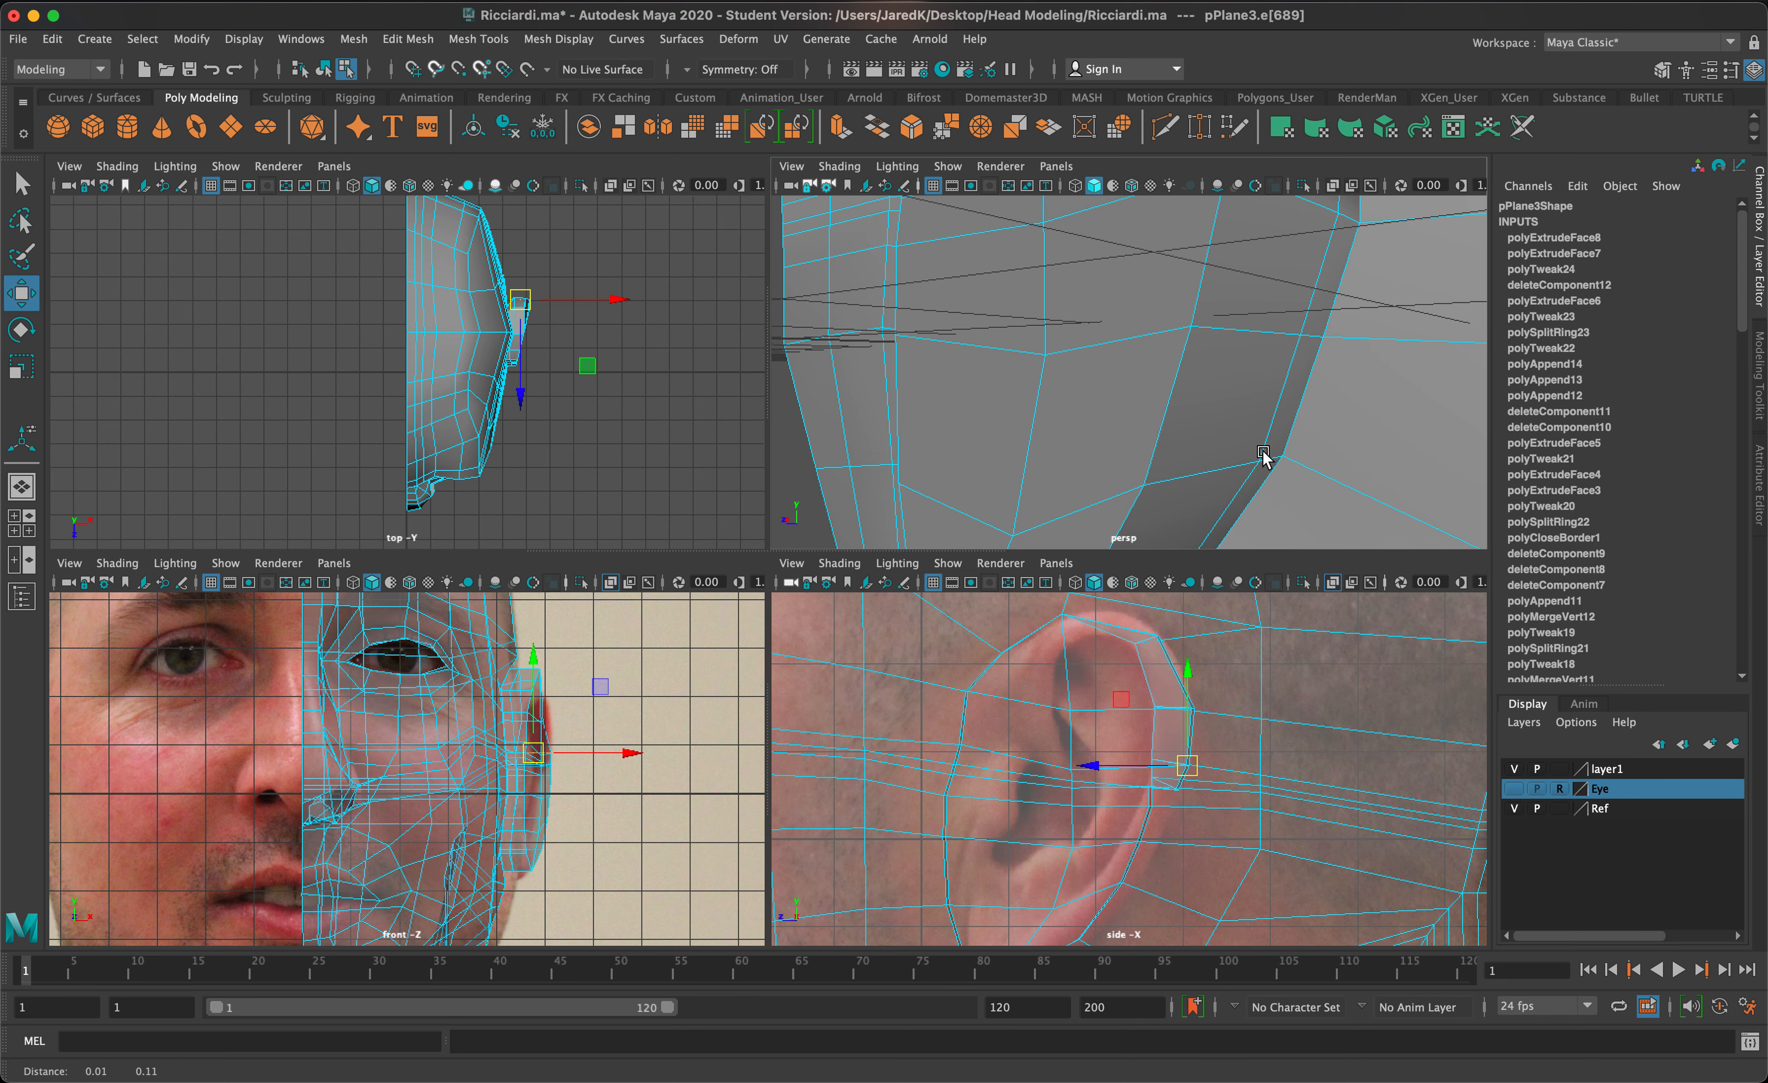
pyautogui.click(1207, 459)
pyautogui.moveTo(1135, 907); pyautogui.dragTo(1139, 881)
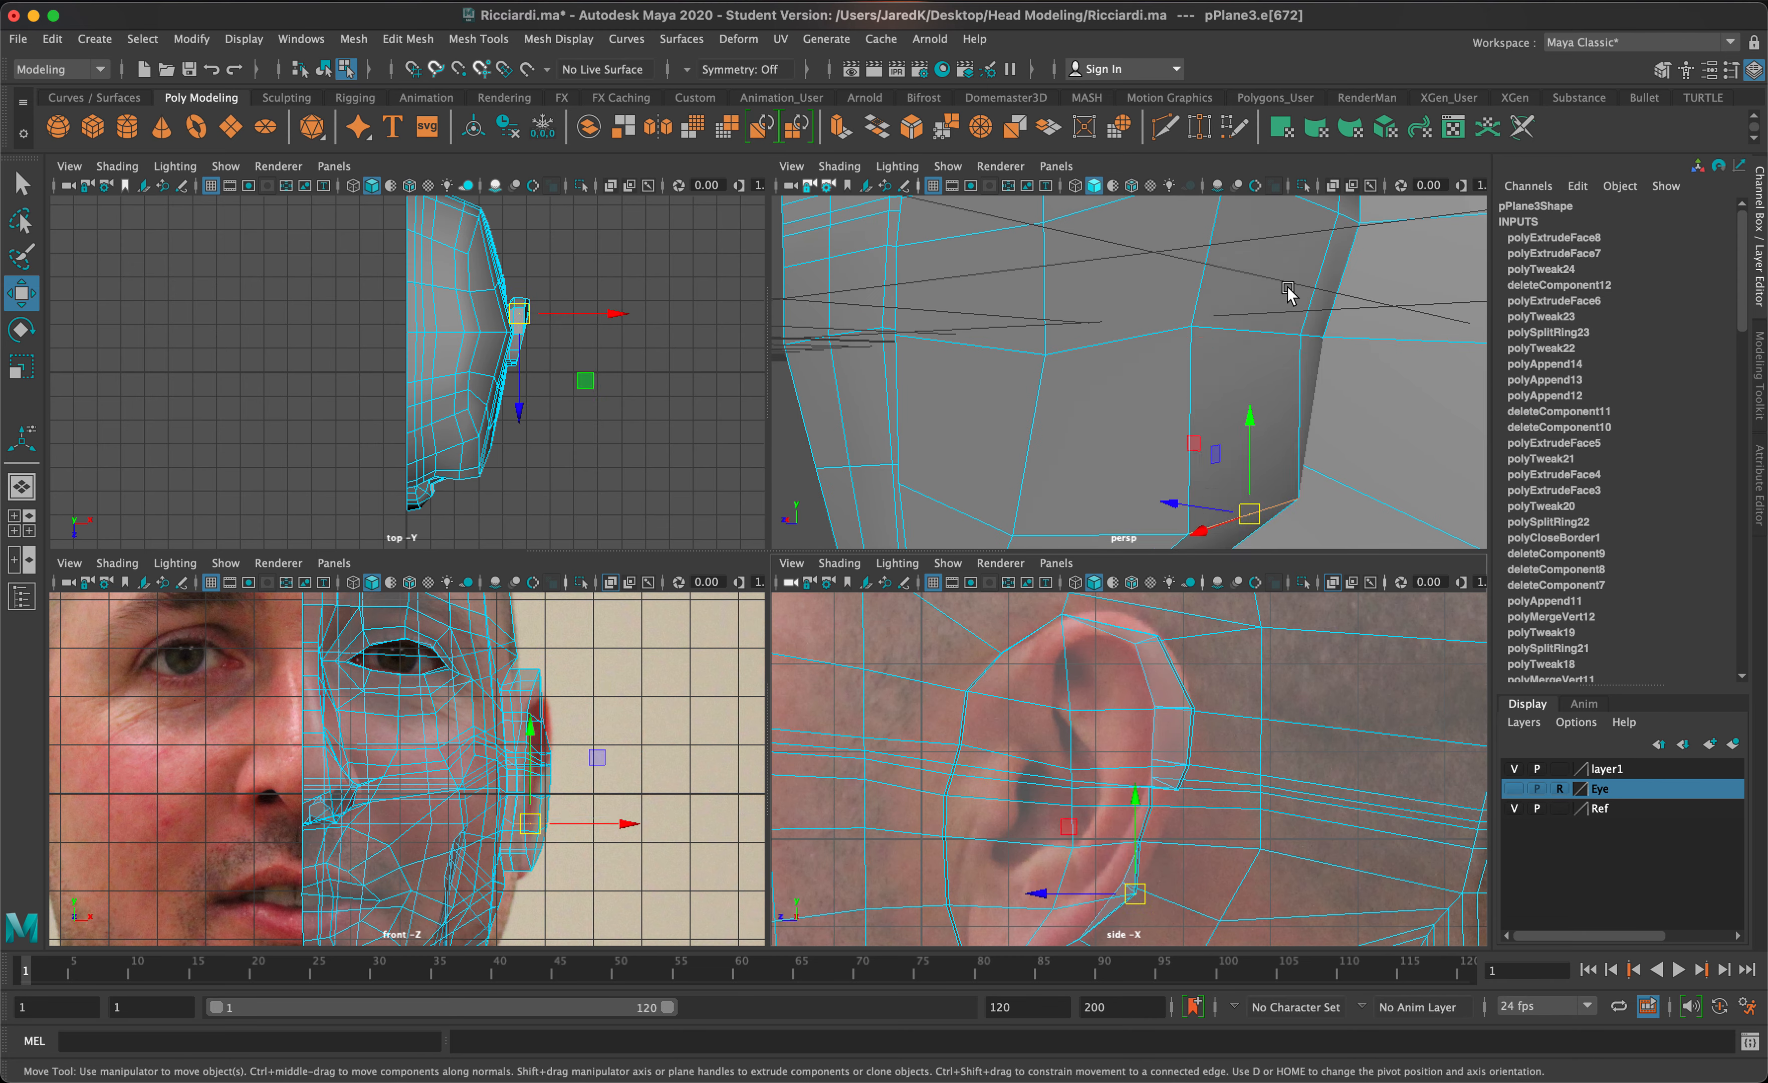
pyautogui.click(1254, 332)
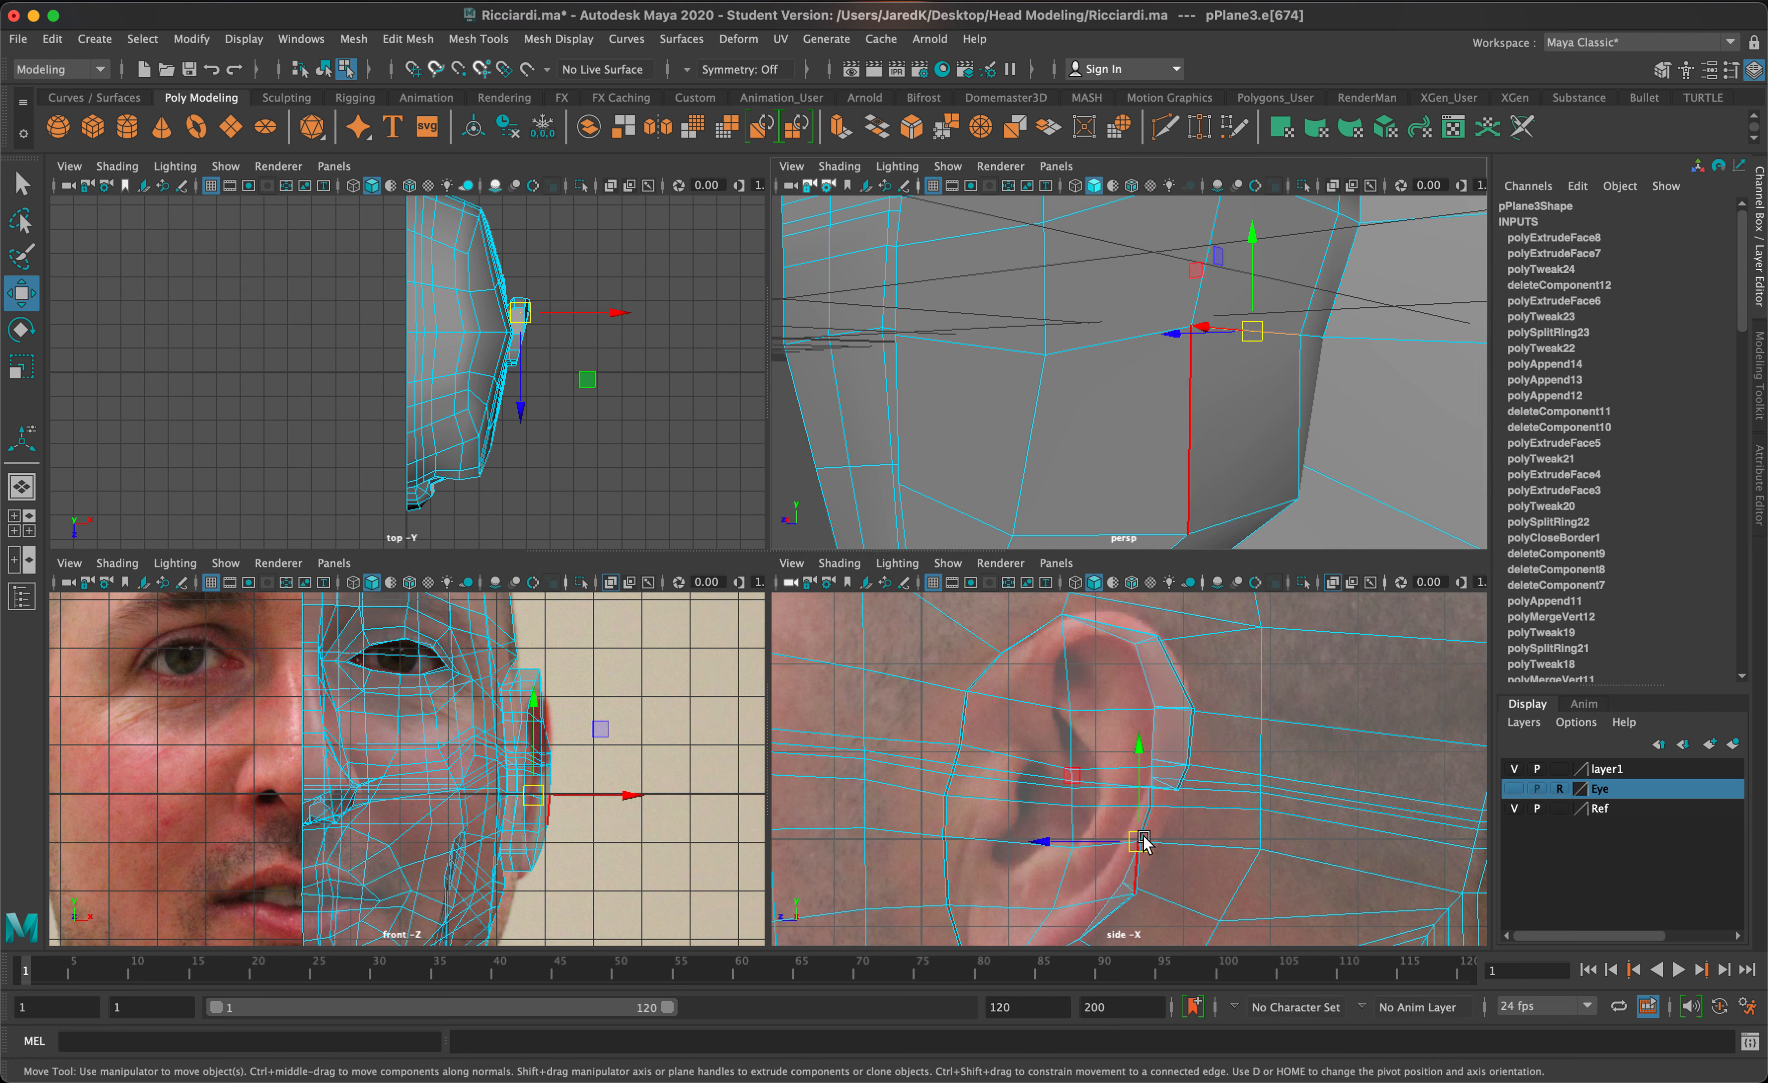
pyautogui.moveTo(1142, 842); pyautogui.dragTo(1164, 850)
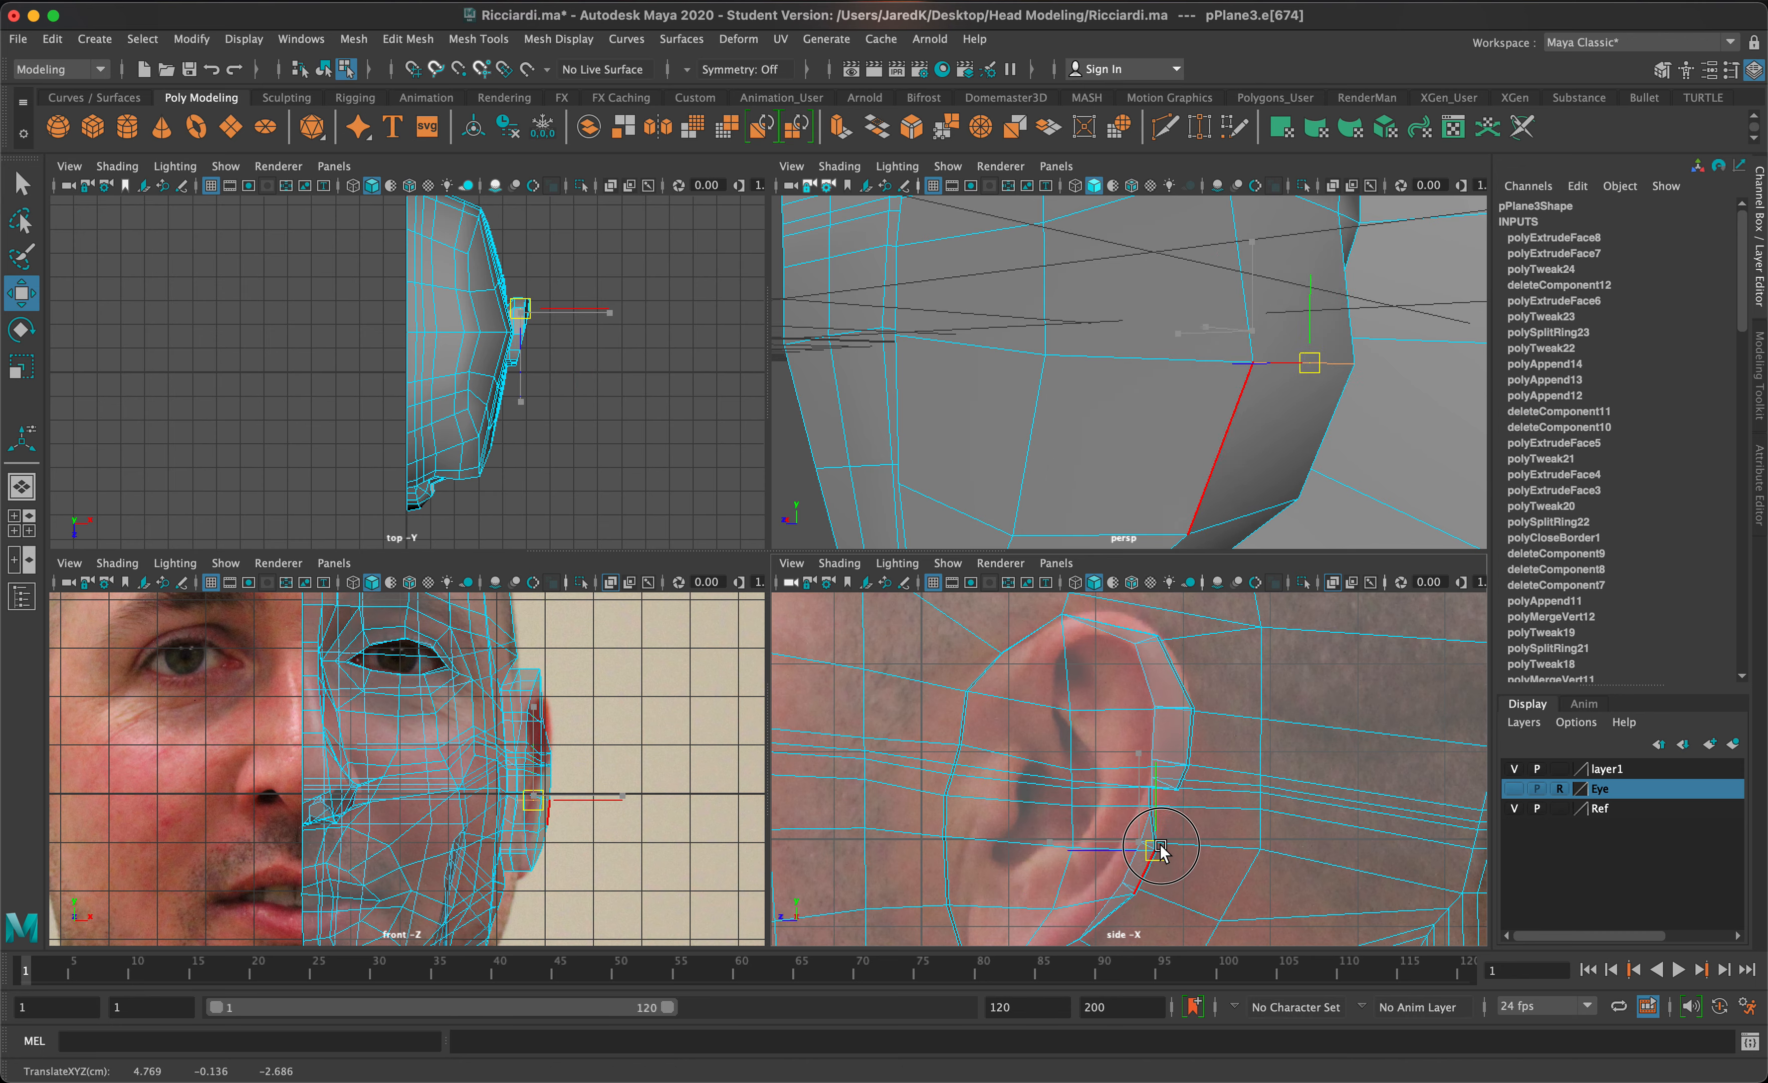
# Step: Smooth the notch in the ear's rear rim by shifting its mid-height edges back to the outline in the side reference
pyautogui.keyDown('alt'); pyautogui.moveTo(1316, 421); pyautogui.dragTo(1252, 406); pyautogui.keyUp('alt')
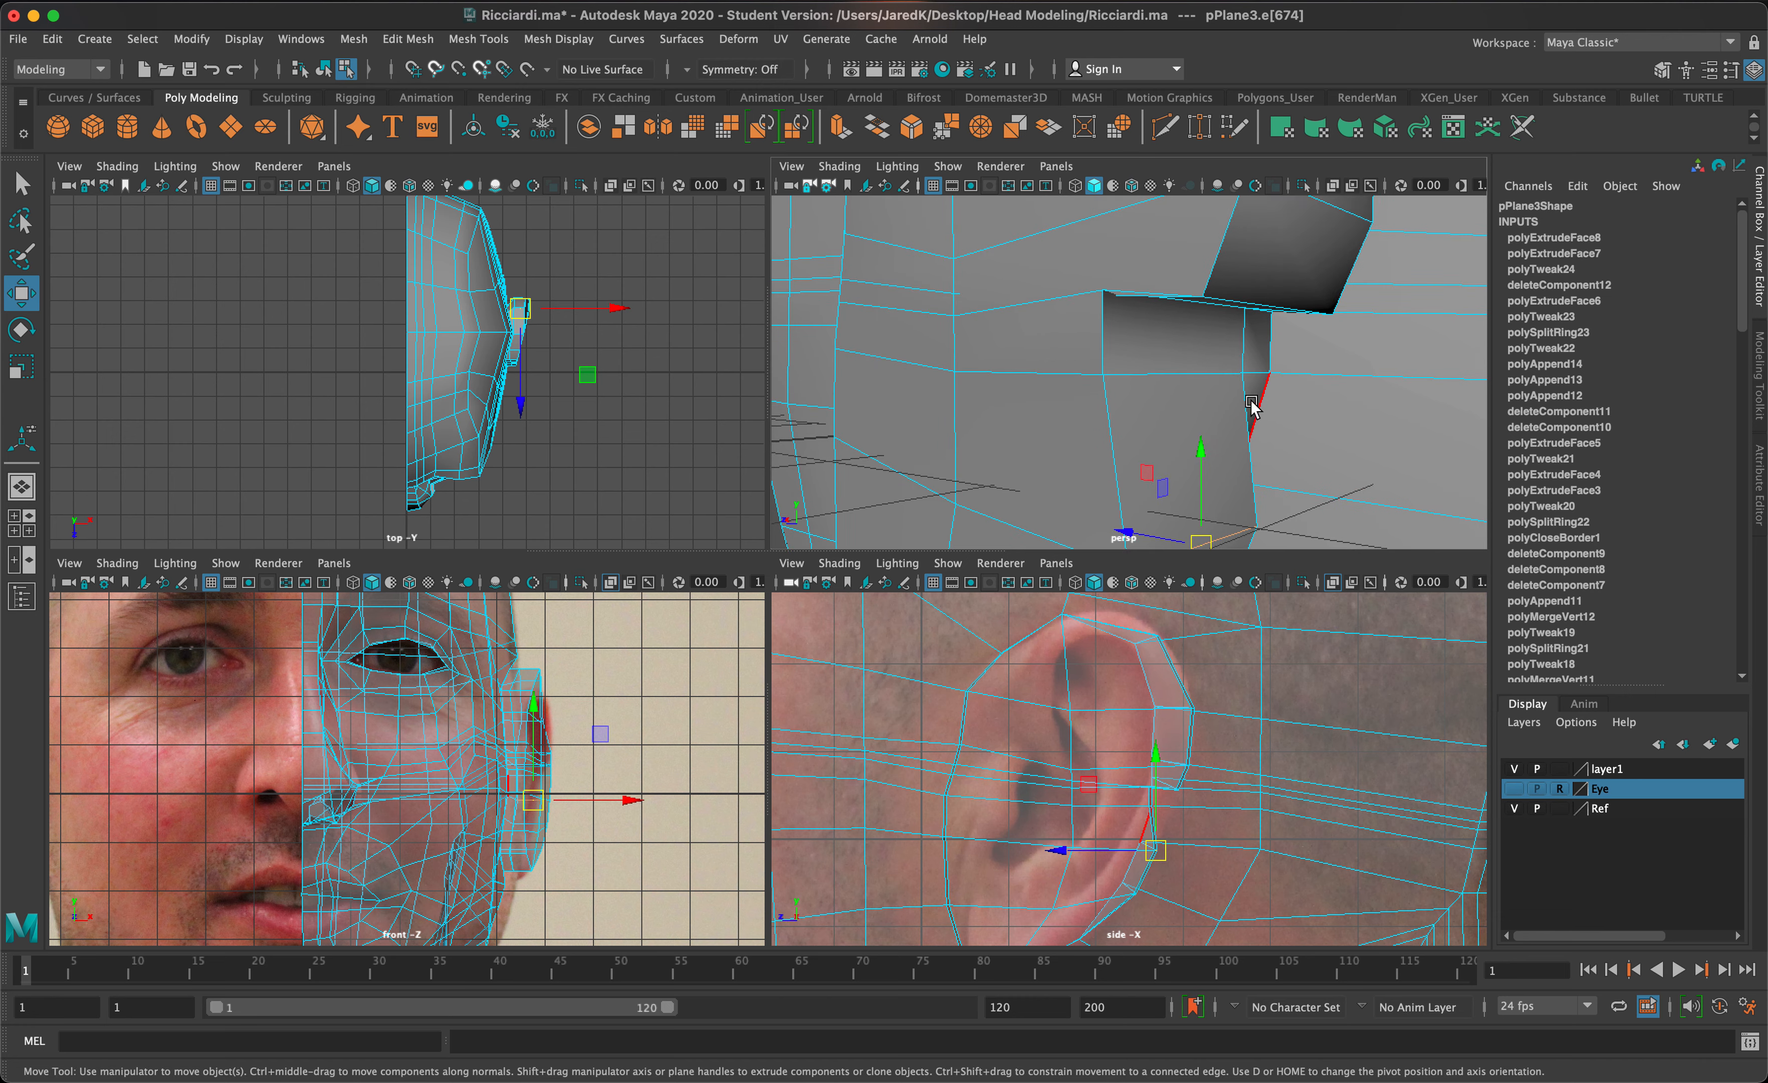
pyautogui.click(1199, 367)
pyautogui.moveTo(1166, 827); pyautogui.dragTo(1183, 843)
pyautogui.keyDown('alt'); pyautogui.moveTo(1246, 419); pyautogui.dragTo(1234, 425); pyautogui.keyUp('alt')
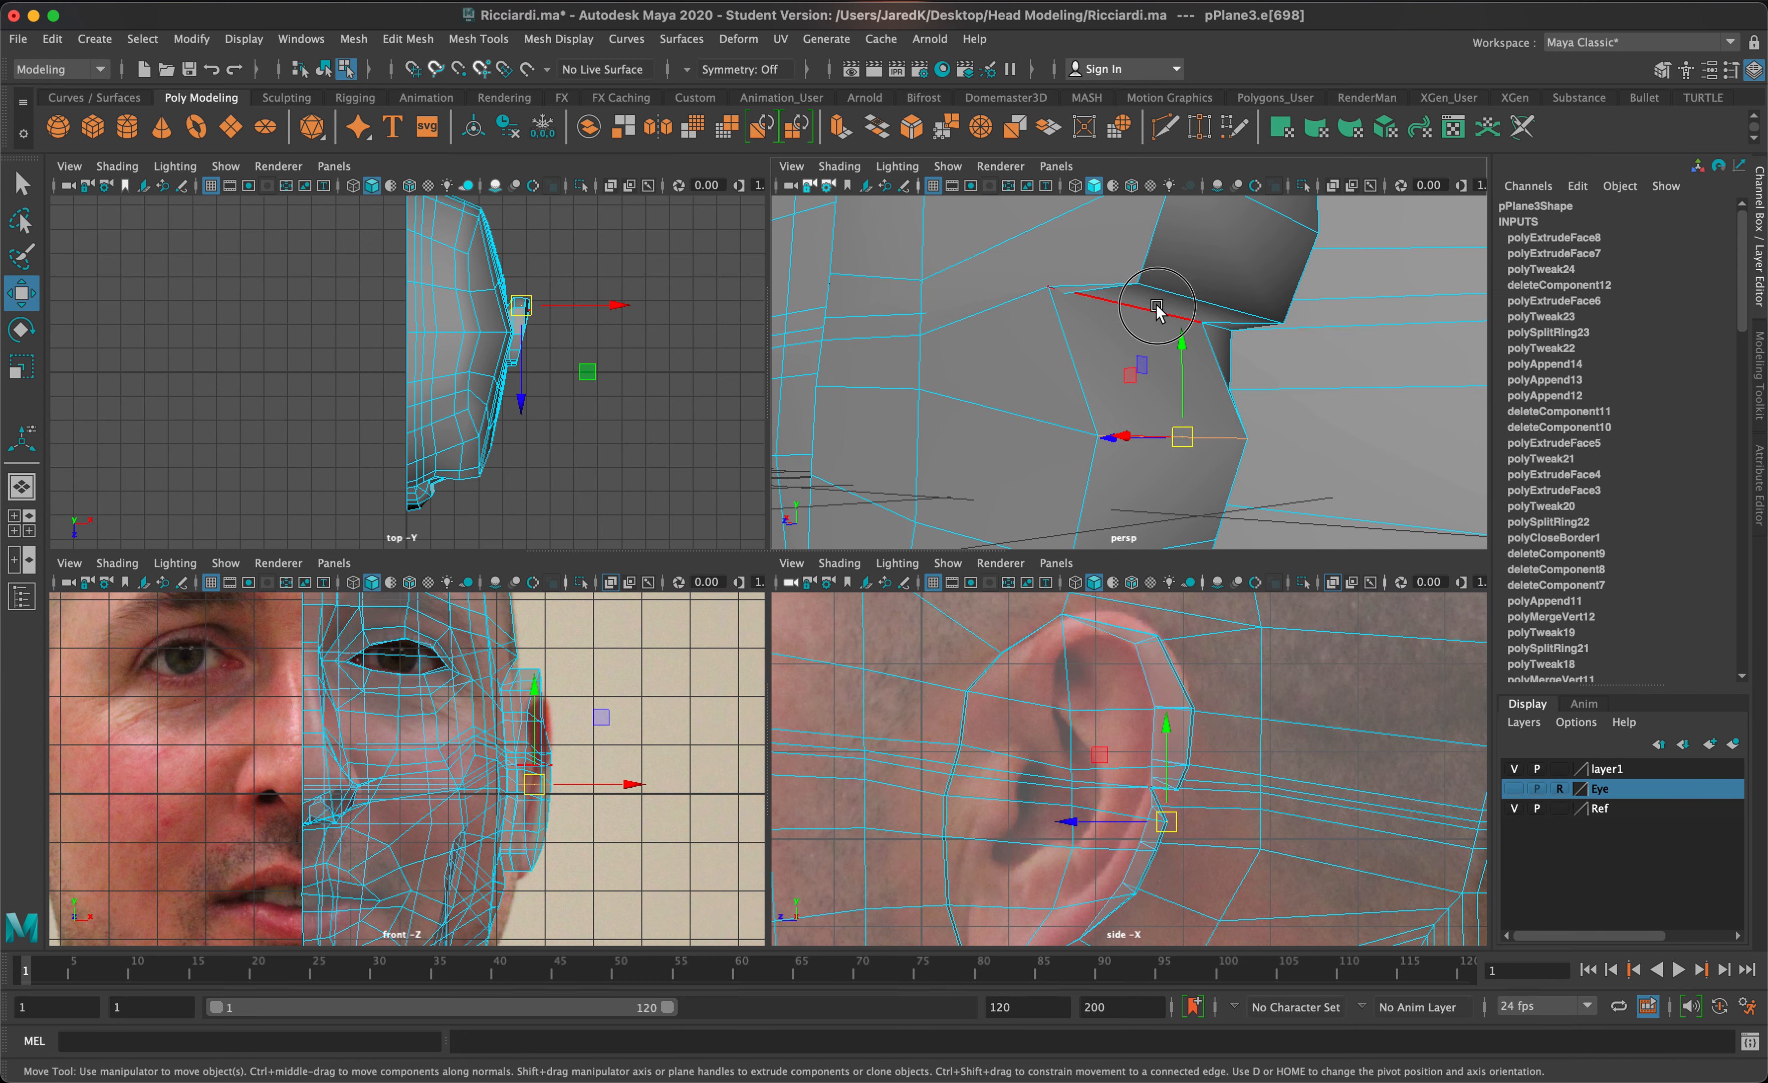
pyautogui.click(1158, 311)
pyautogui.moveTo(1145, 316); pyautogui.dragTo(1218, 378)
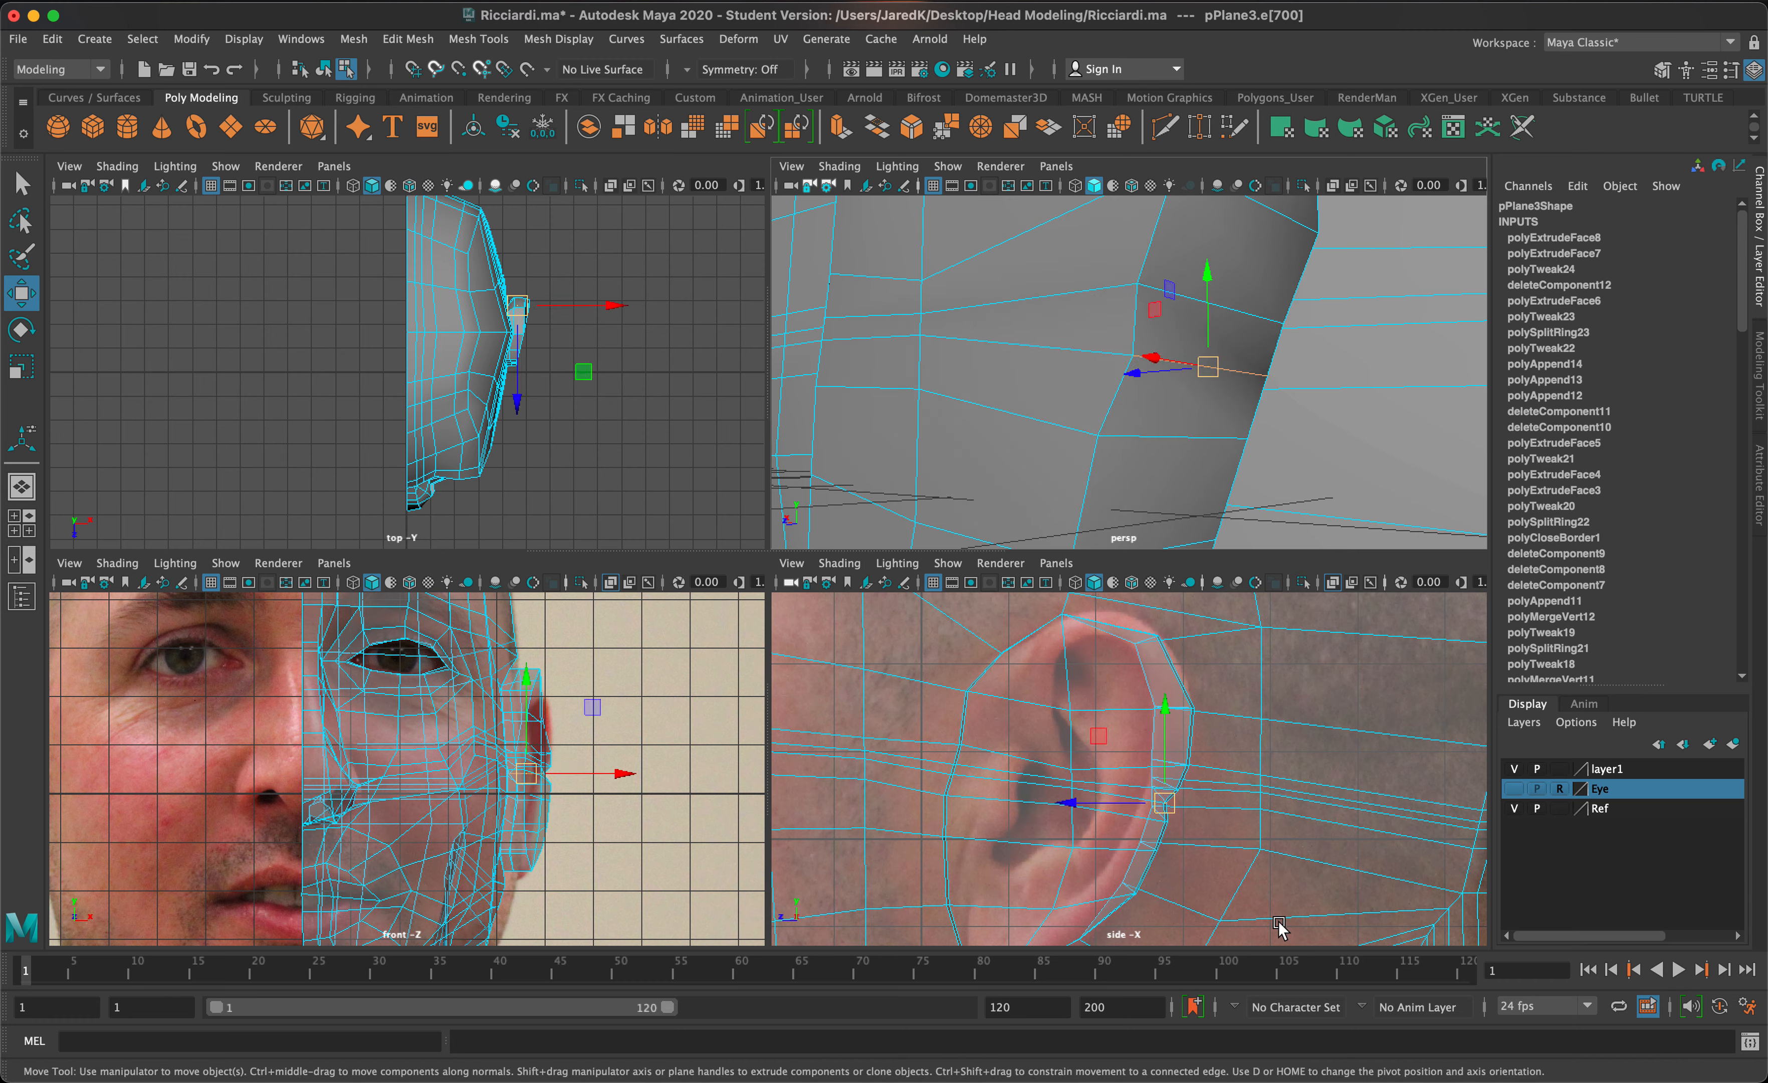
pyautogui.moveTo(1164, 802); pyautogui.dragTo(1176, 815)
# Step: Move the two bottom edges of the extruded ear downward to fit the earlobe outline in the side reference
pyautogui.keyDown('alt'); pyautogui.moveTo(1236, 481); pyautogui.dragTo(1172, 632); pyautogui.keyUp('alt')
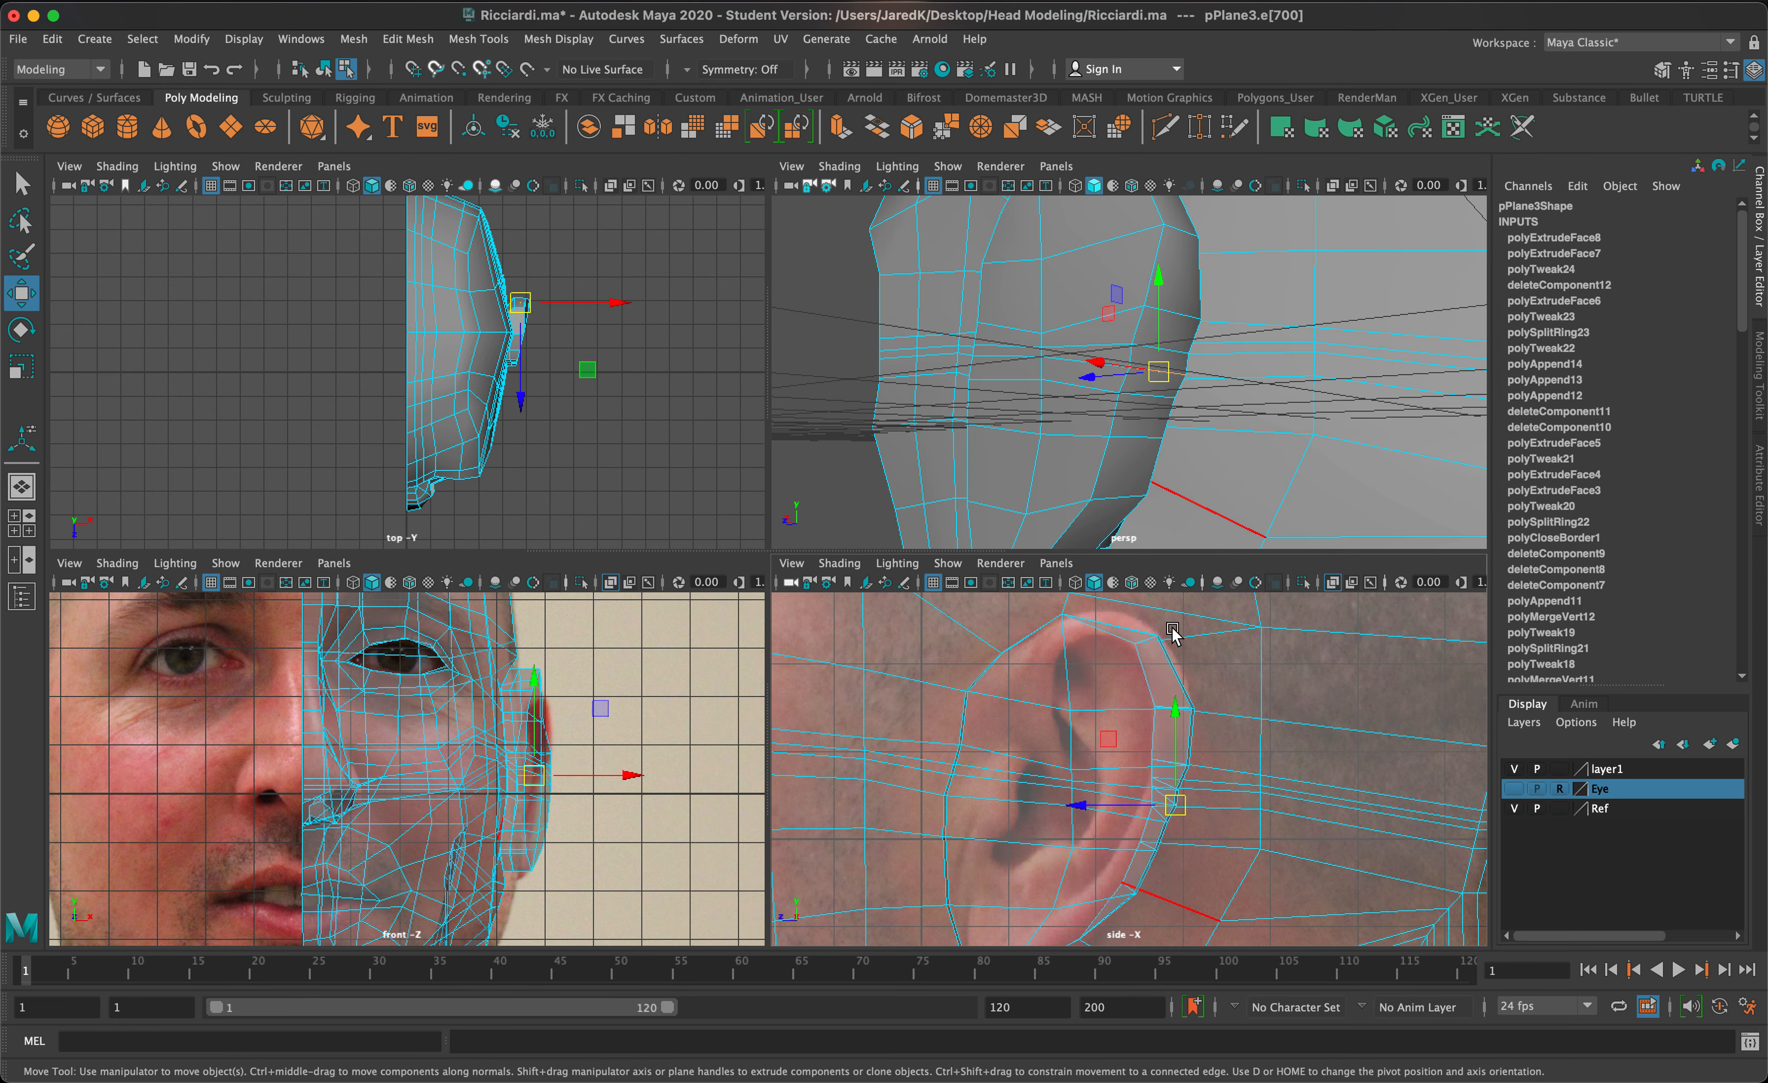
pyautogui.keyDown('alt'); pyautogui.moveTo(1094, 865); pyautogui.dragTo(1117, 758, button='middle'); pyautogui.keyUp('alt')
pyautogui.keyDown('alt'); pyautogui.moveTo(1160, 399); pyautogui.dragTo(1042, 350); pyautogui.keyUp('alt')
pyautogui.click(1053, 360)
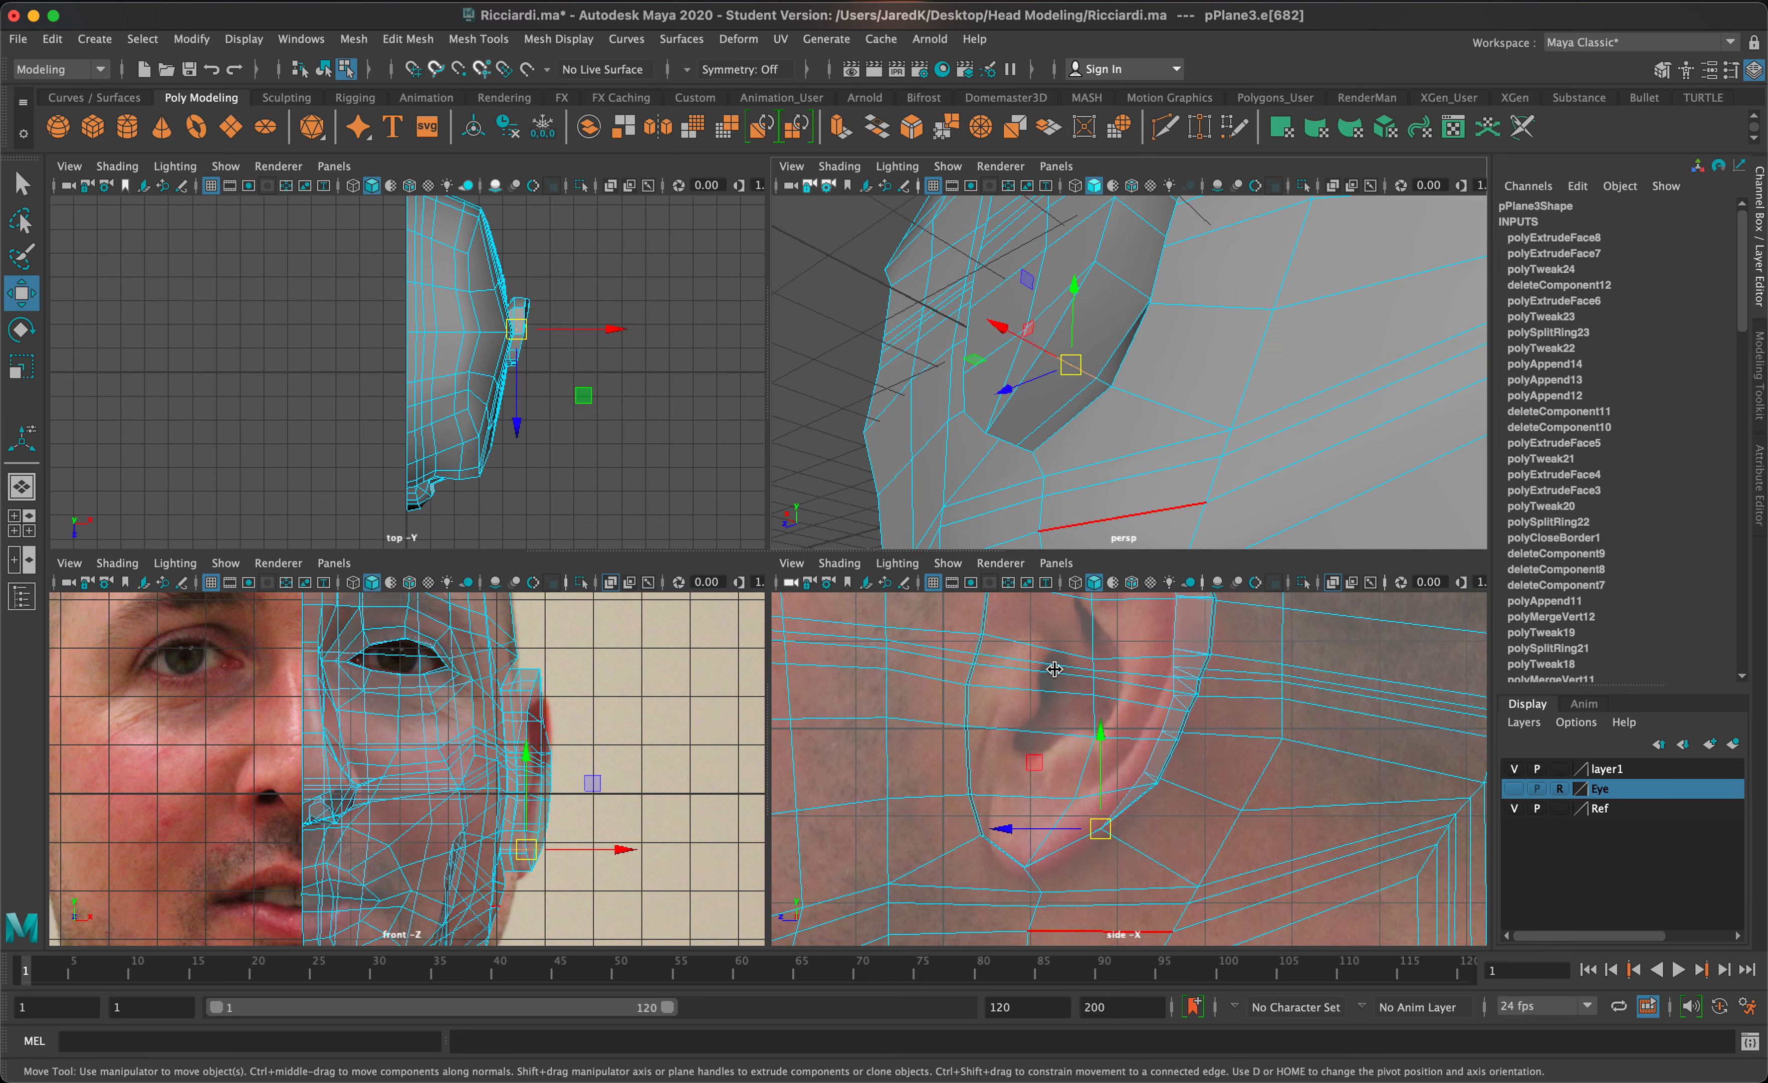
pyautogui.moveTo(1101, 836); pyautogui.dragTo(1110, 851)
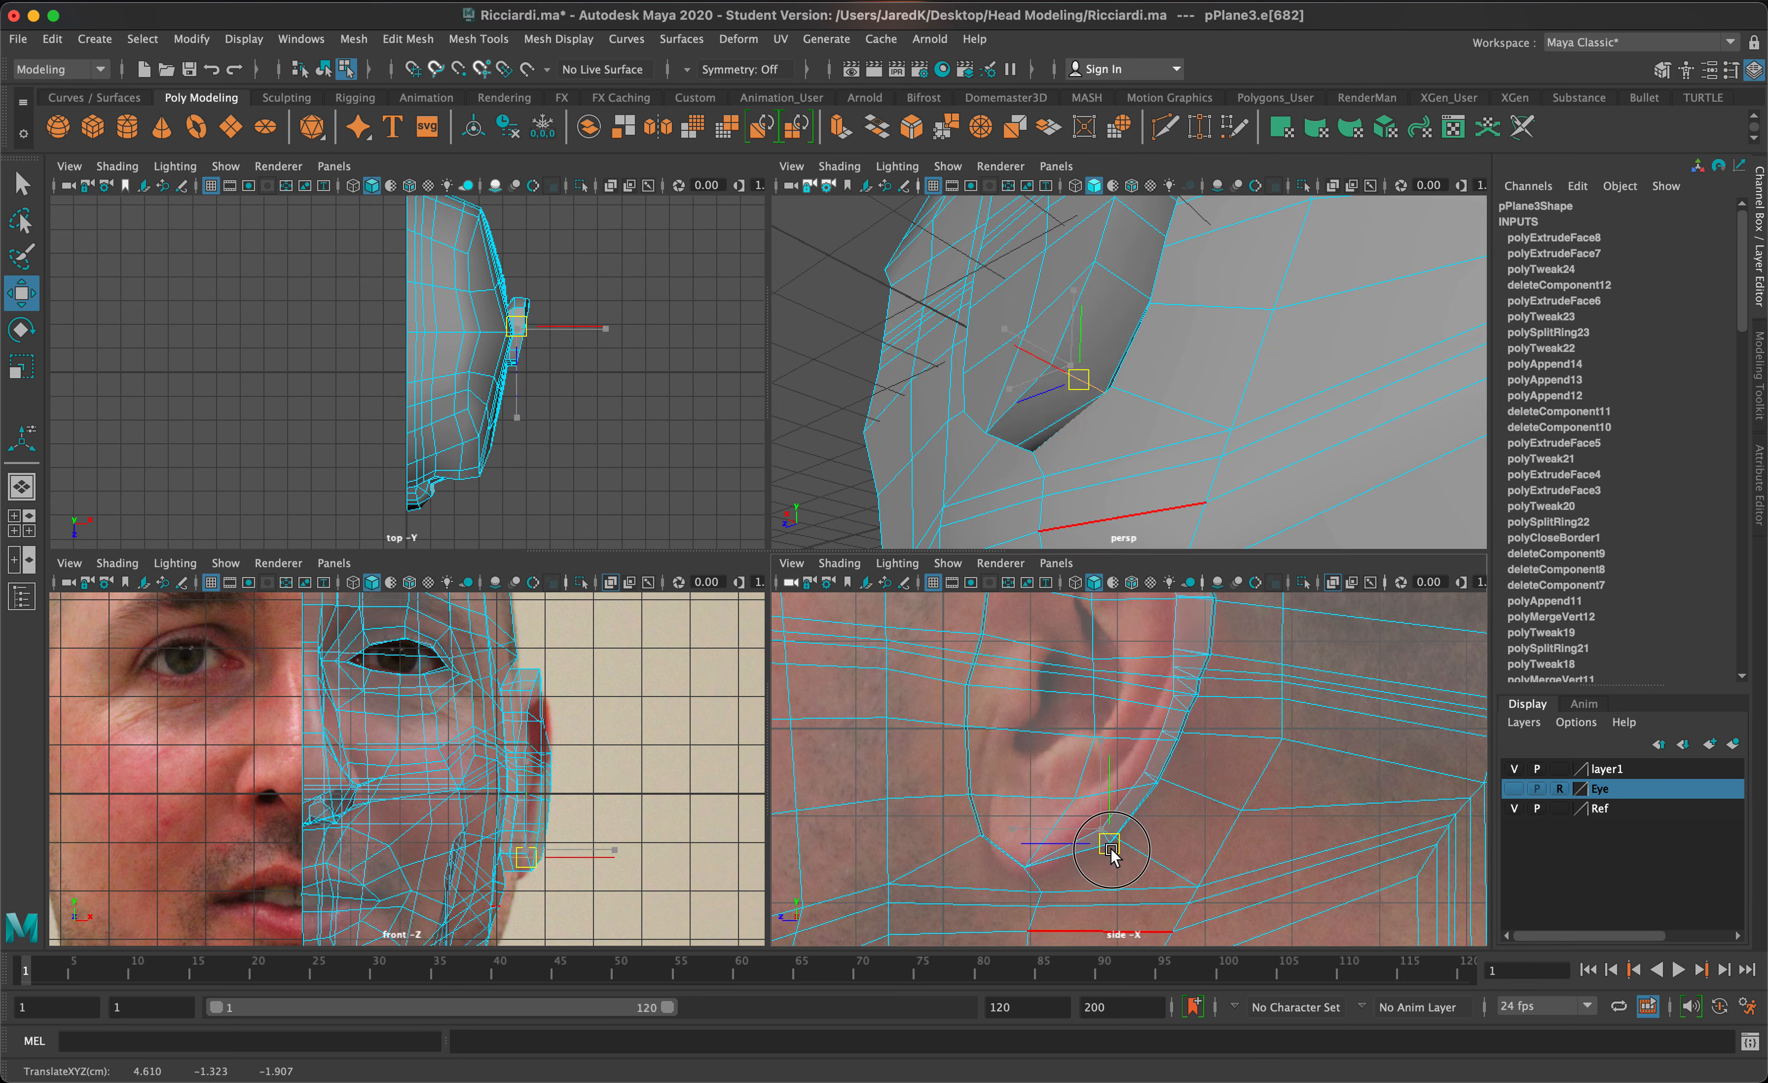
pyautogui.click(1003, 445)
pyautogui.moveTo(1020, 856); pyautogui.dragTo(1014, 886)
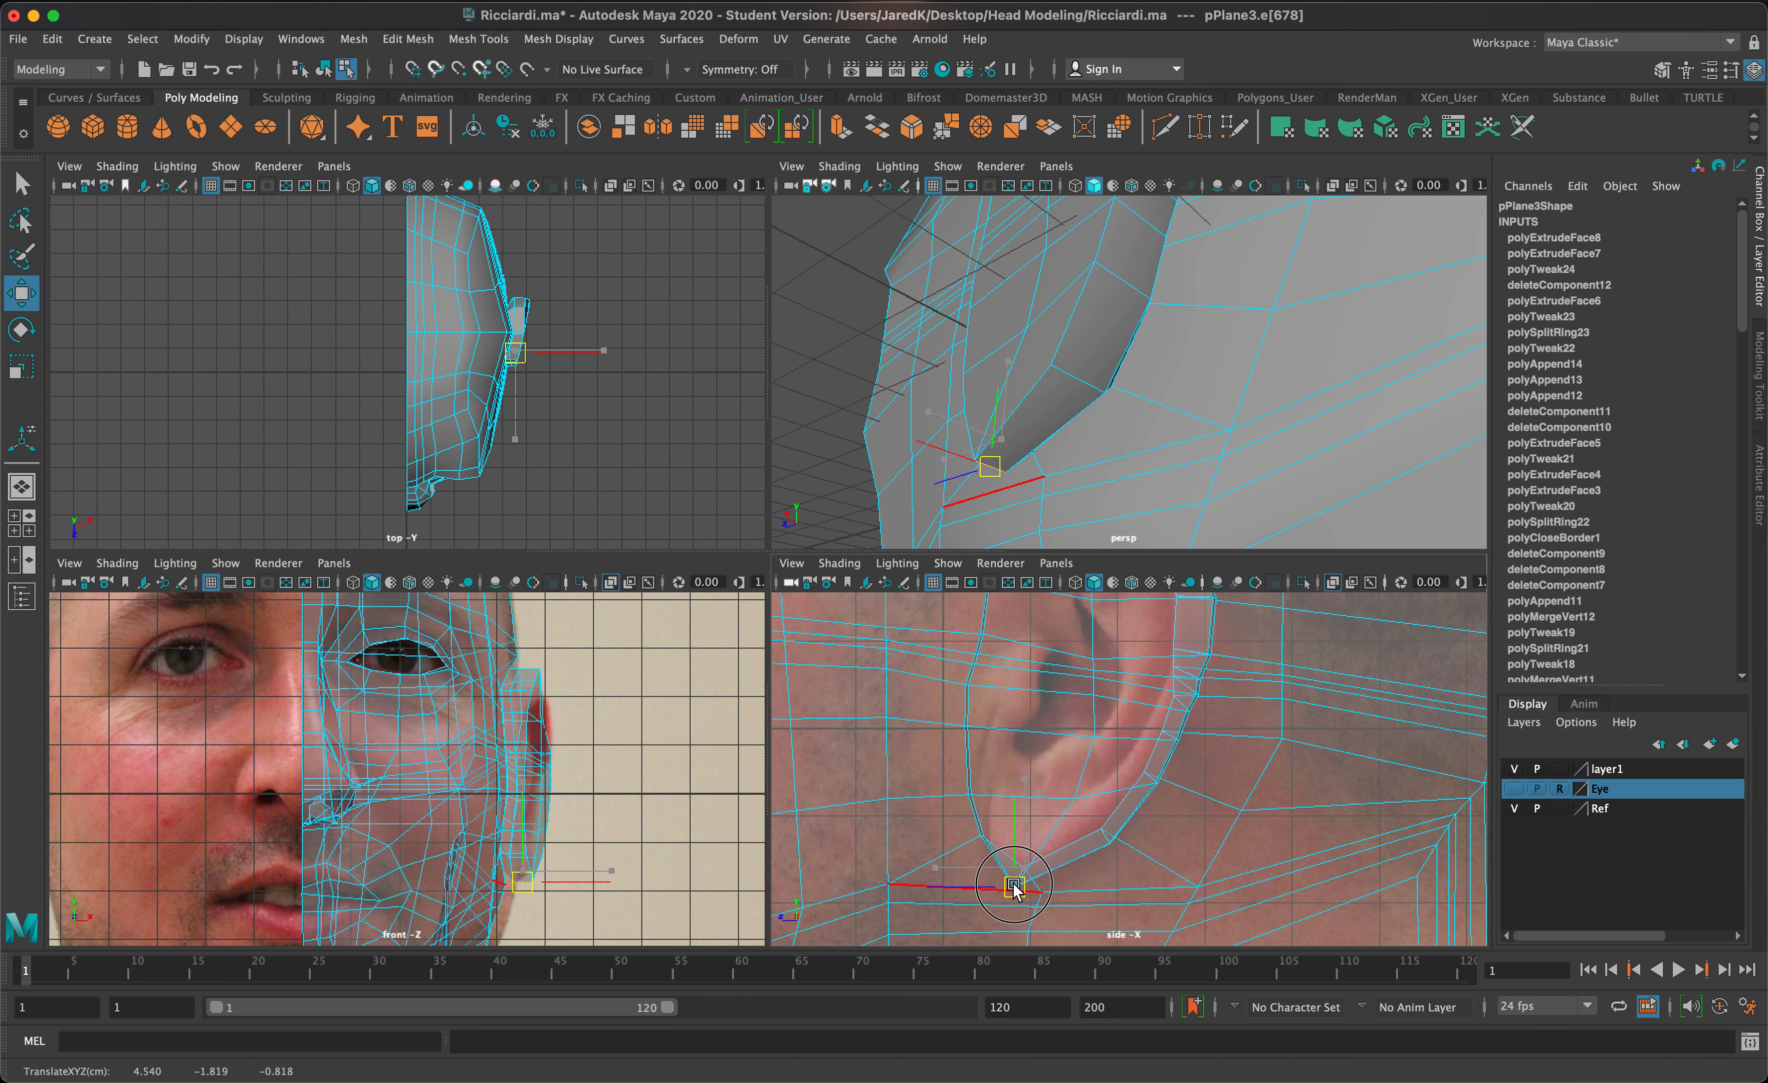
# Step: Move the upper front rim vertices of the ear inward toward the head and check the shape in smooth preview
pyautogui.keyDown('alt'); pyautogui.moveTo(1156, 347); pyautogui.dragTo(1267, 291); pyautogui.keyUp('alt')
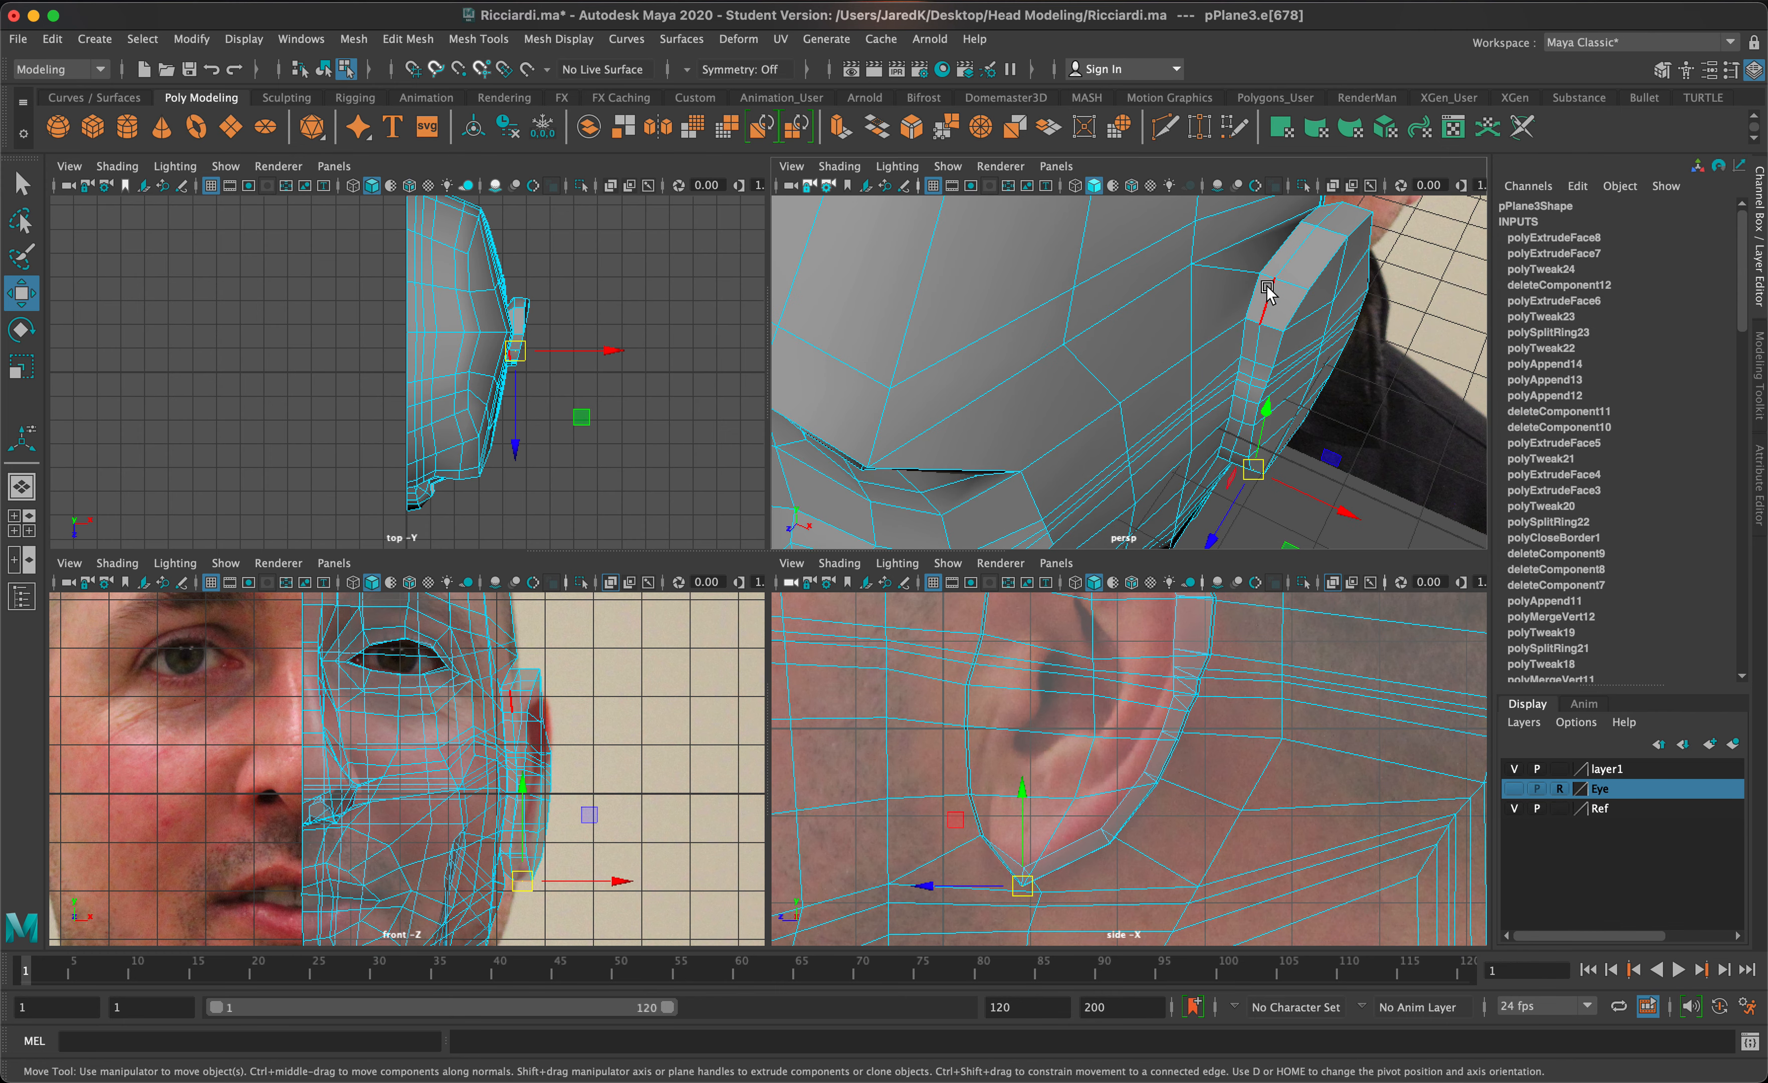
pyautogui.moveTo(1275, 340); pyautogui.dragTo(1234, 332, button='right')
pyautogui.click(1283, 331)
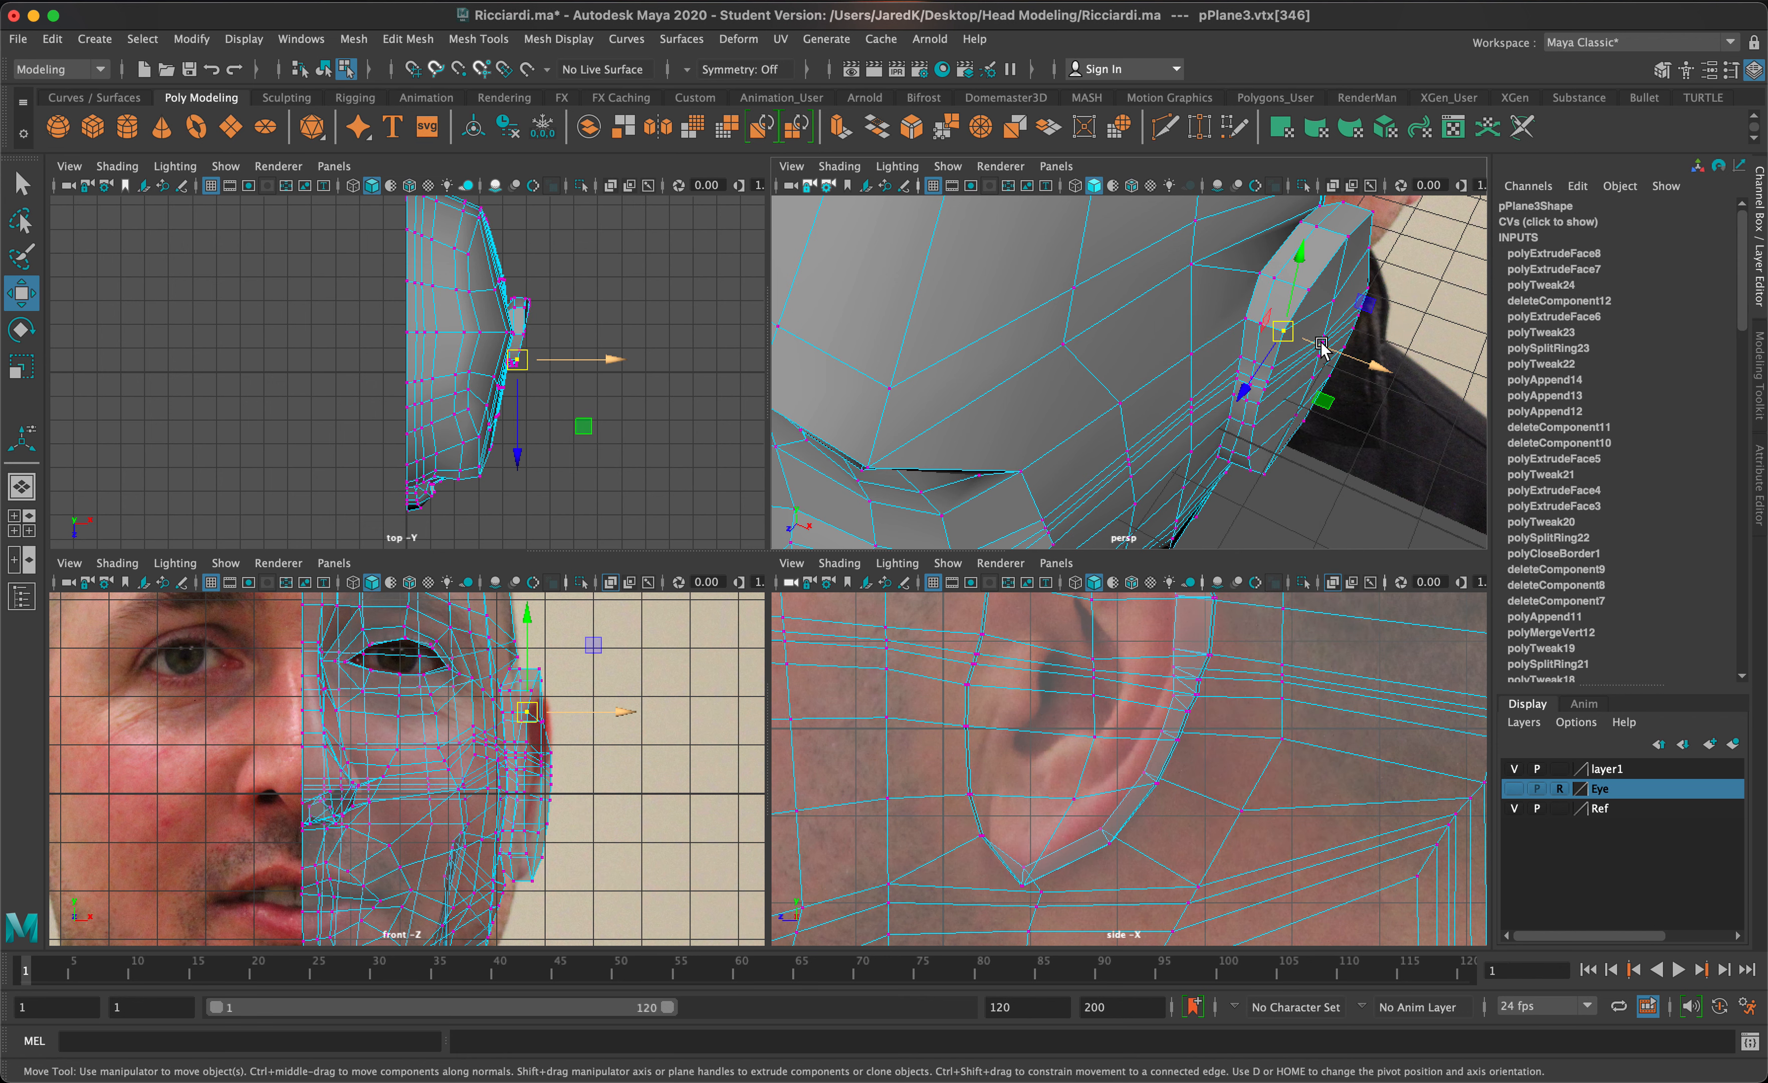
pyautogui.moveTo(1321, 348); pyautogui.dragTo(1299, 355)
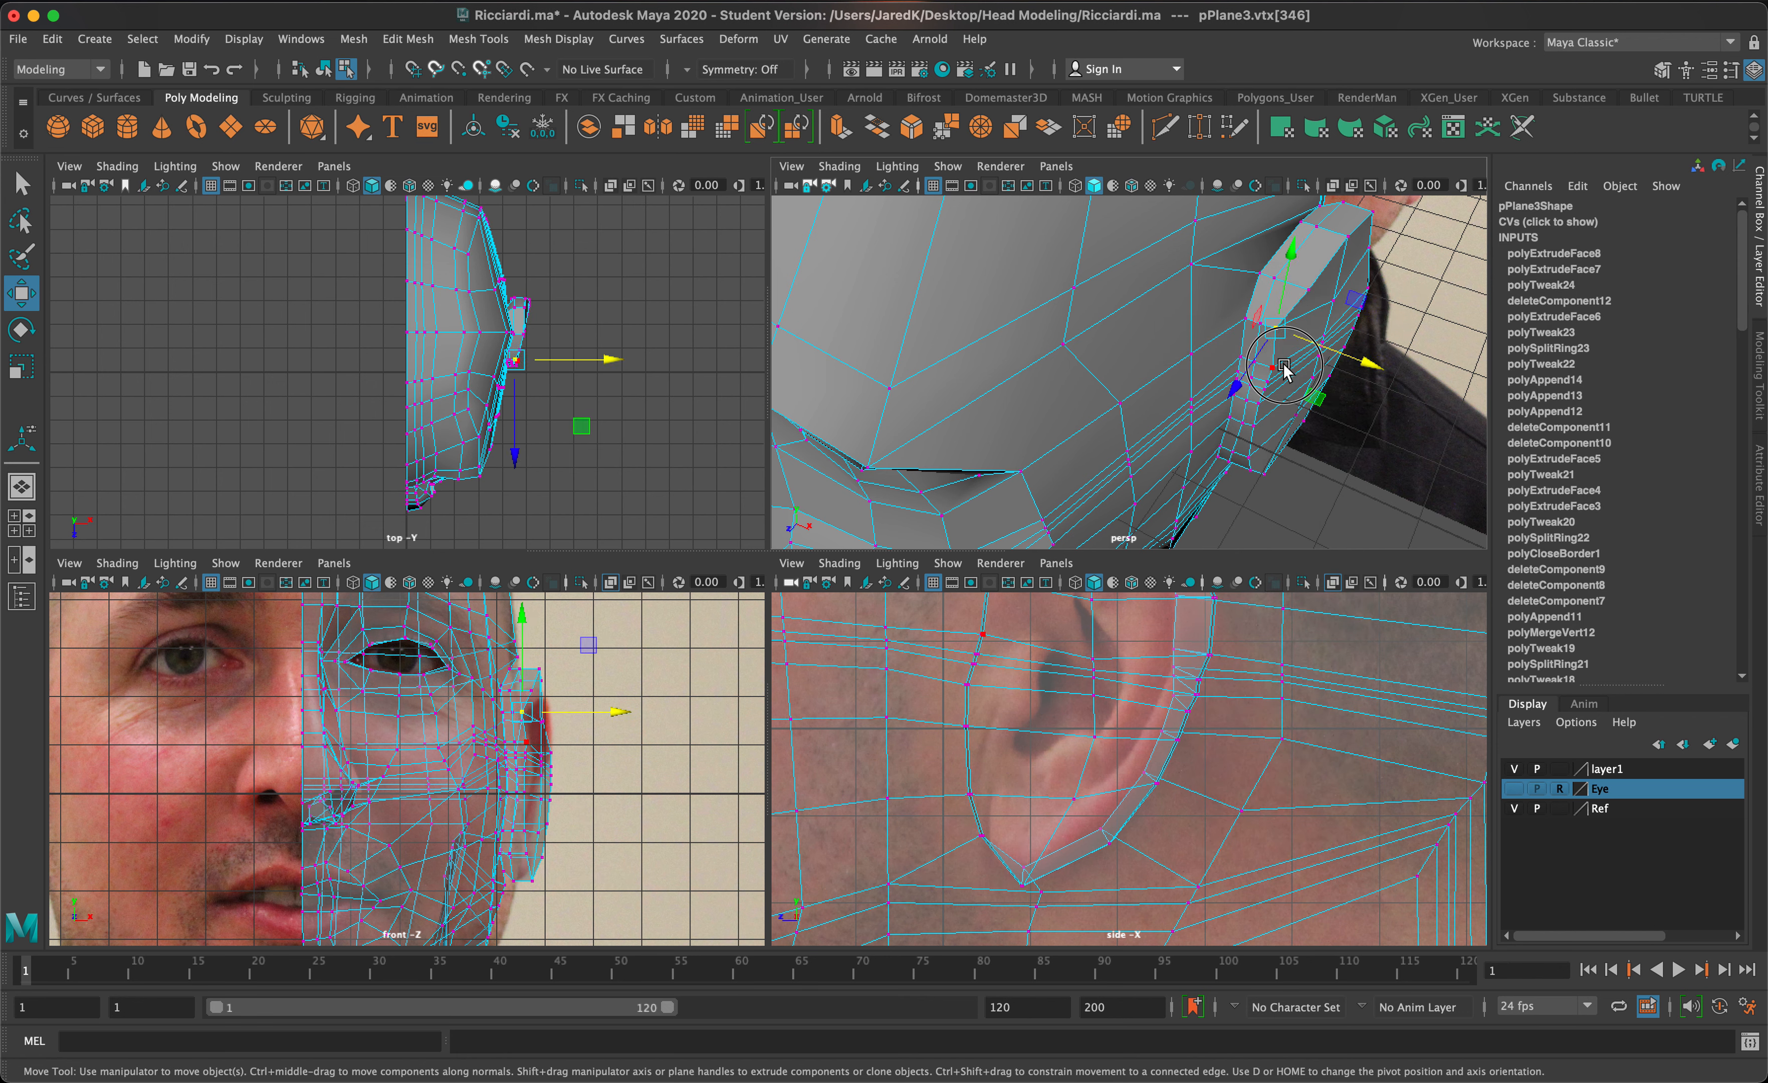
pyautogui.click(1264, 364)
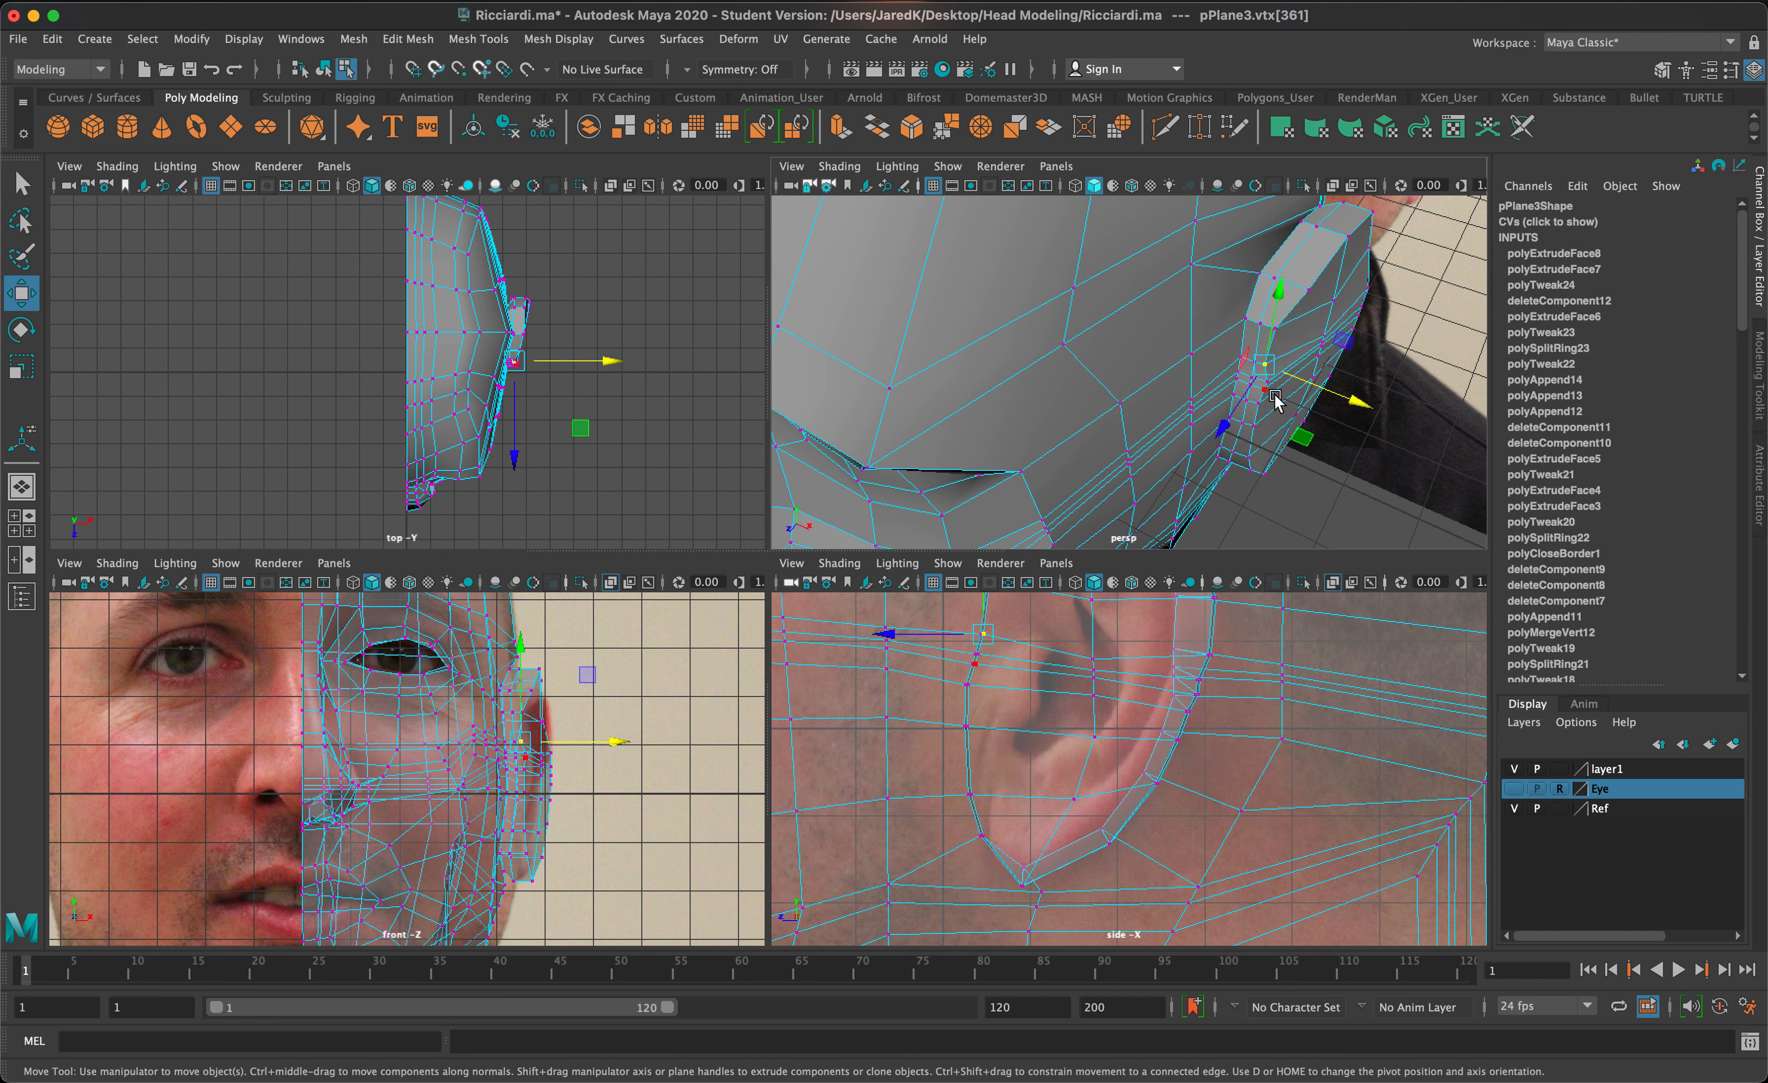
pyautogui.keyDown('alt'); pyautogui.moveTo(1276, 399); pyautogui.dragTo(1221, 372); pyautogui.keyUp('alt')
pyautogui.press('3')
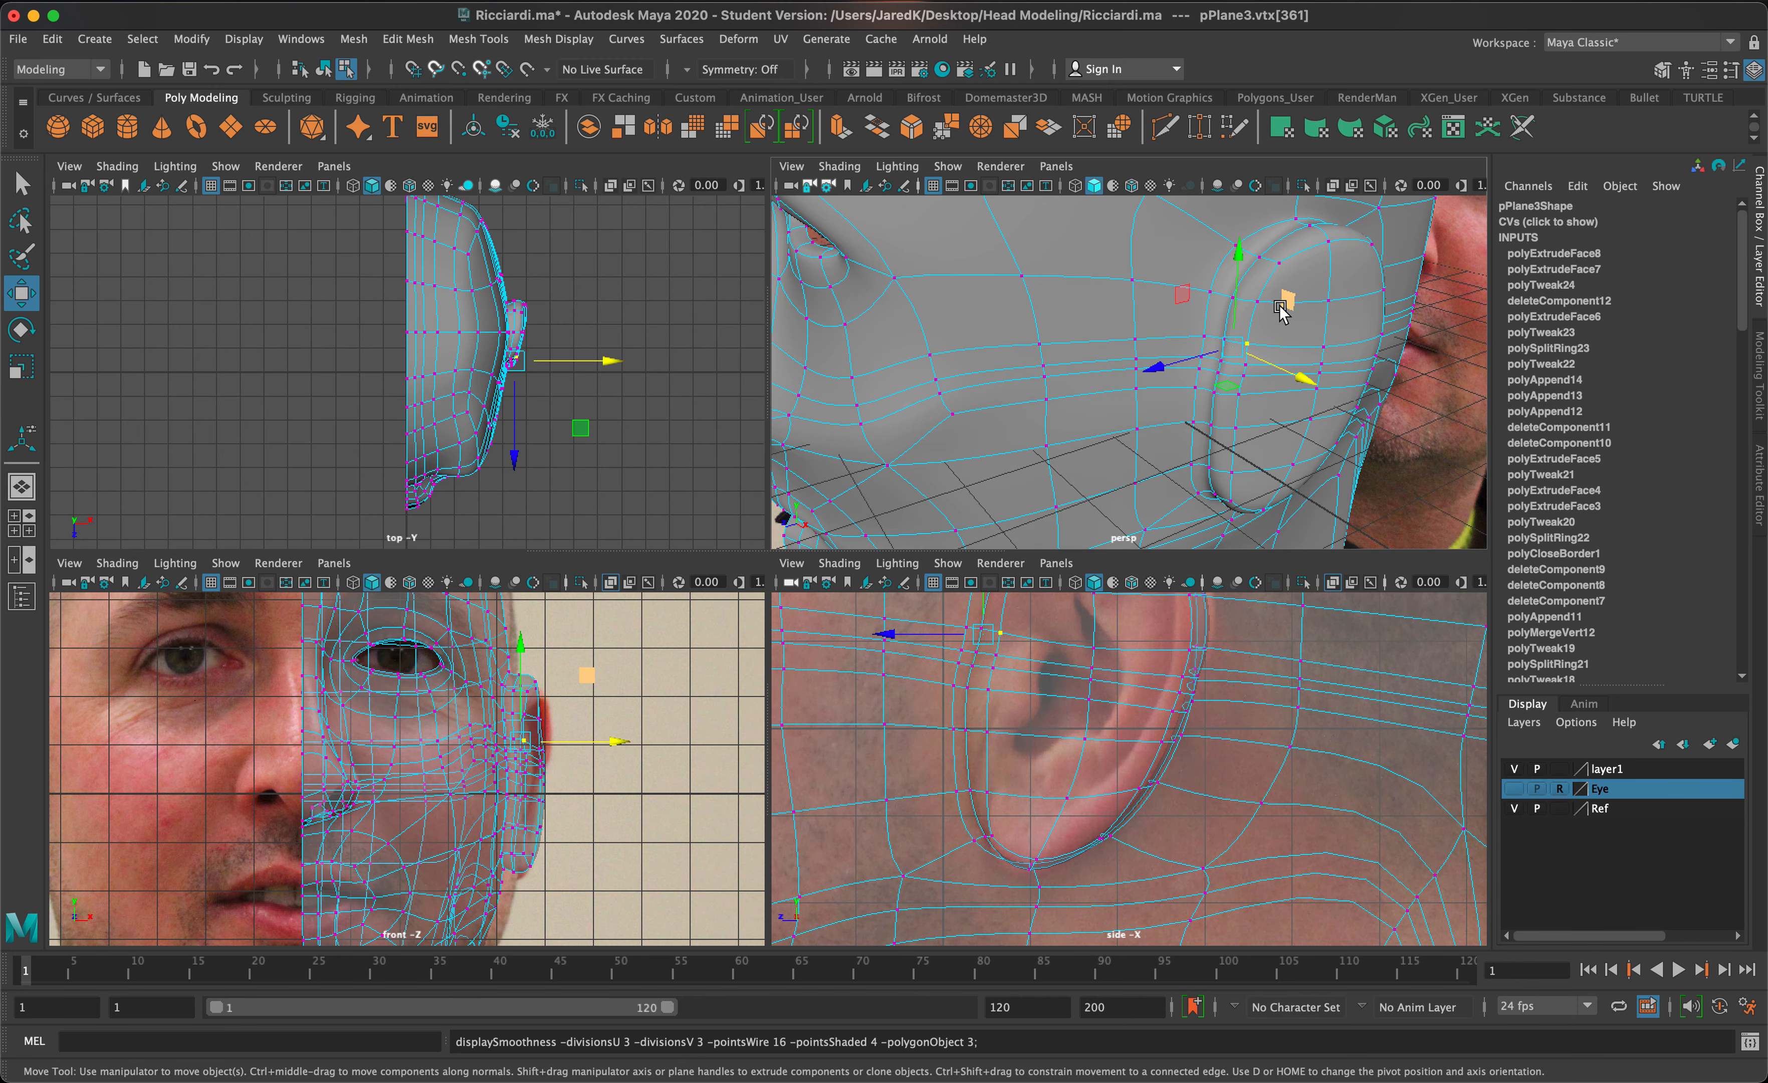
pyautogui.keyDown('alt'); pyautogui.moveTo(1281, 311); pyautogui.dragTo(1274, 265); pyautogui.keyUp('alt')
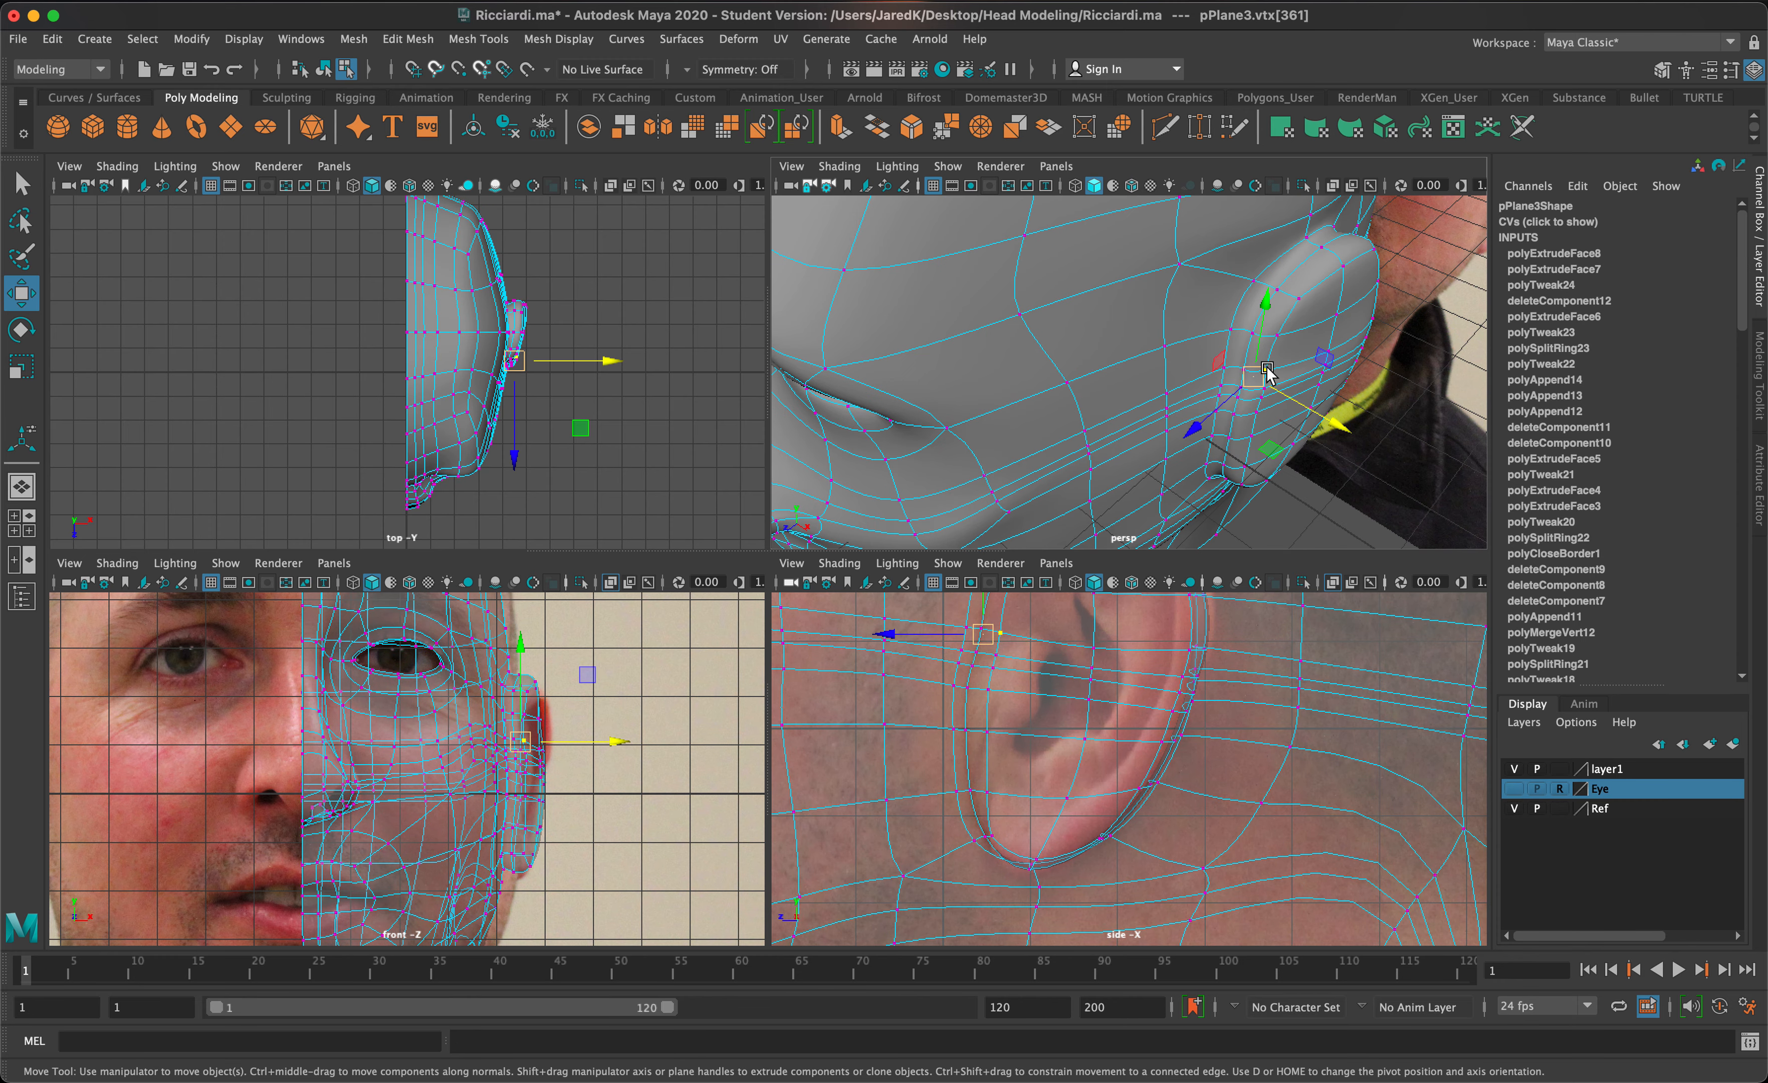
pyautogui.press('1')
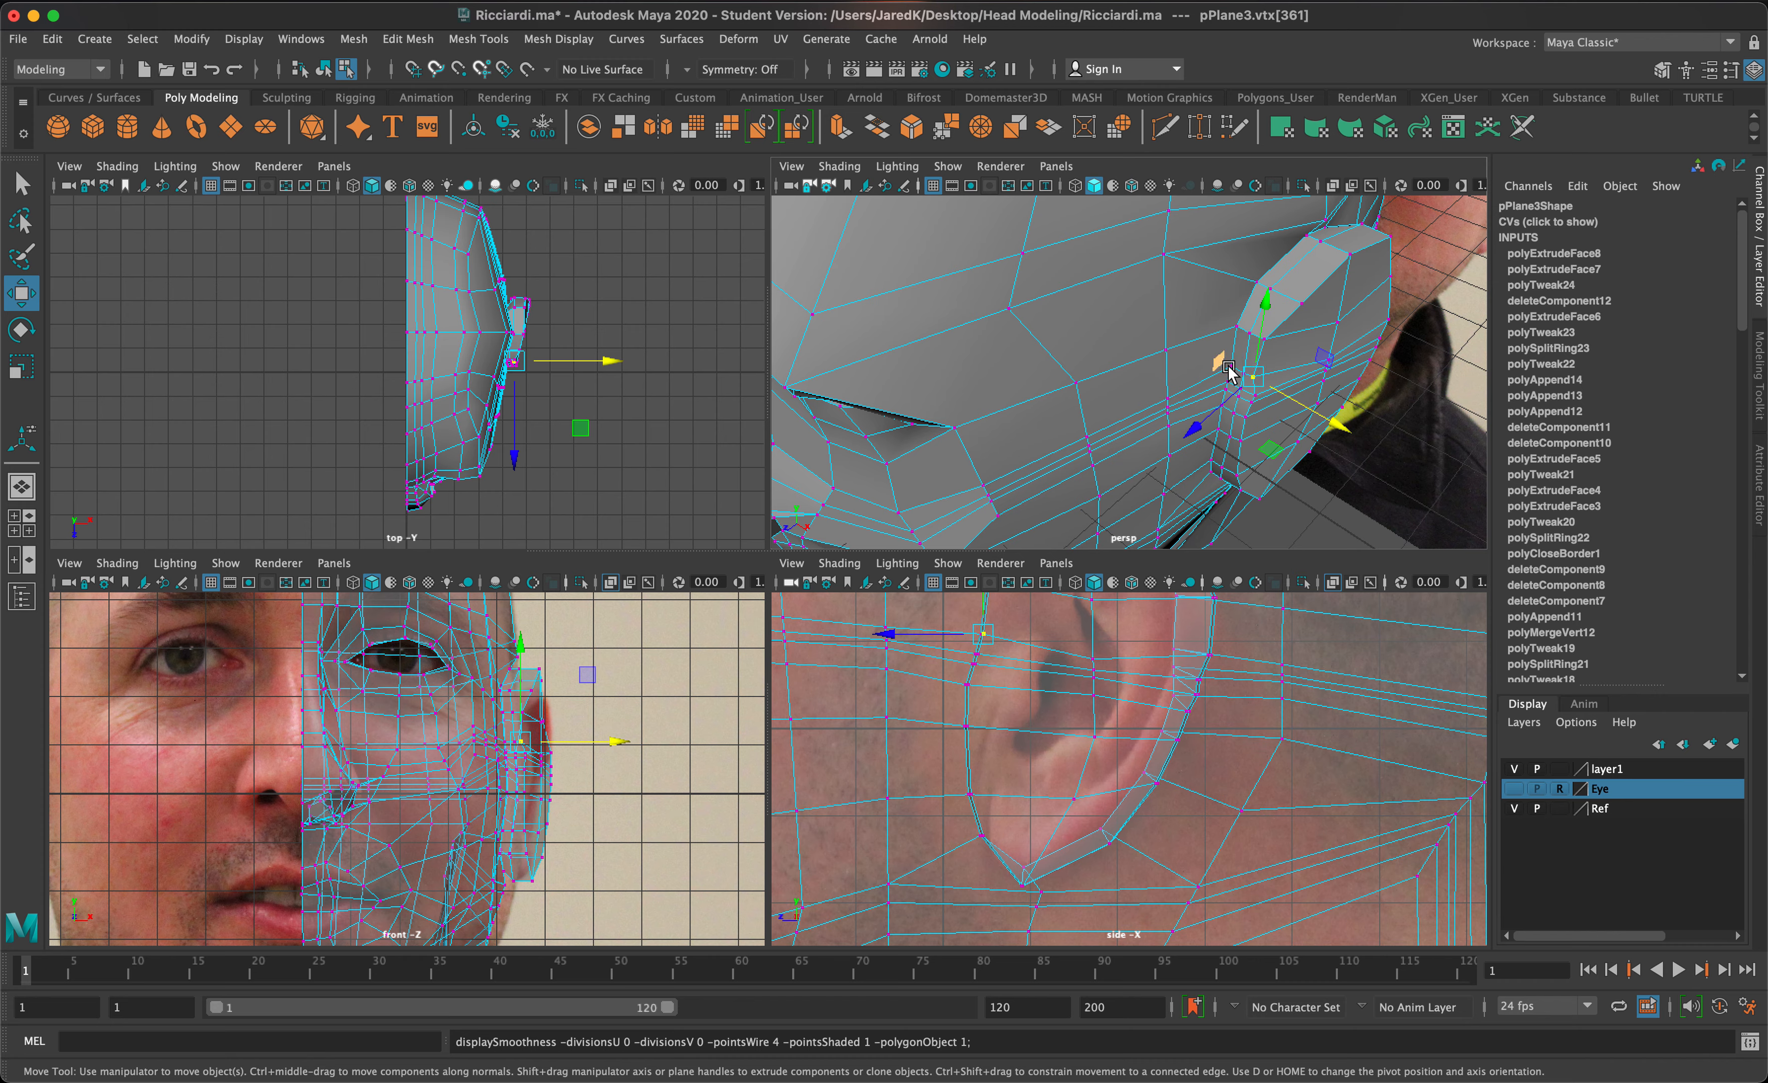
# Step: Move the vertex at the ear's front base near mid-height forward toward the cheek and check the smoothed mesh
pyautogui.moveTo(1251, 379)
pyautogui.keyDown('alt'); pyautogui.mouseDown()
pyautogui.moveTo(1334, 379)
pyautogui.moveTo(1313, 348)
pyautogui.moveTo(1228, 363)
pyautogui.mouseUp(); pyautogui.keyUp('alt')
pyautogui.click(1273, 341)
pyautogui.click(1263, 369)
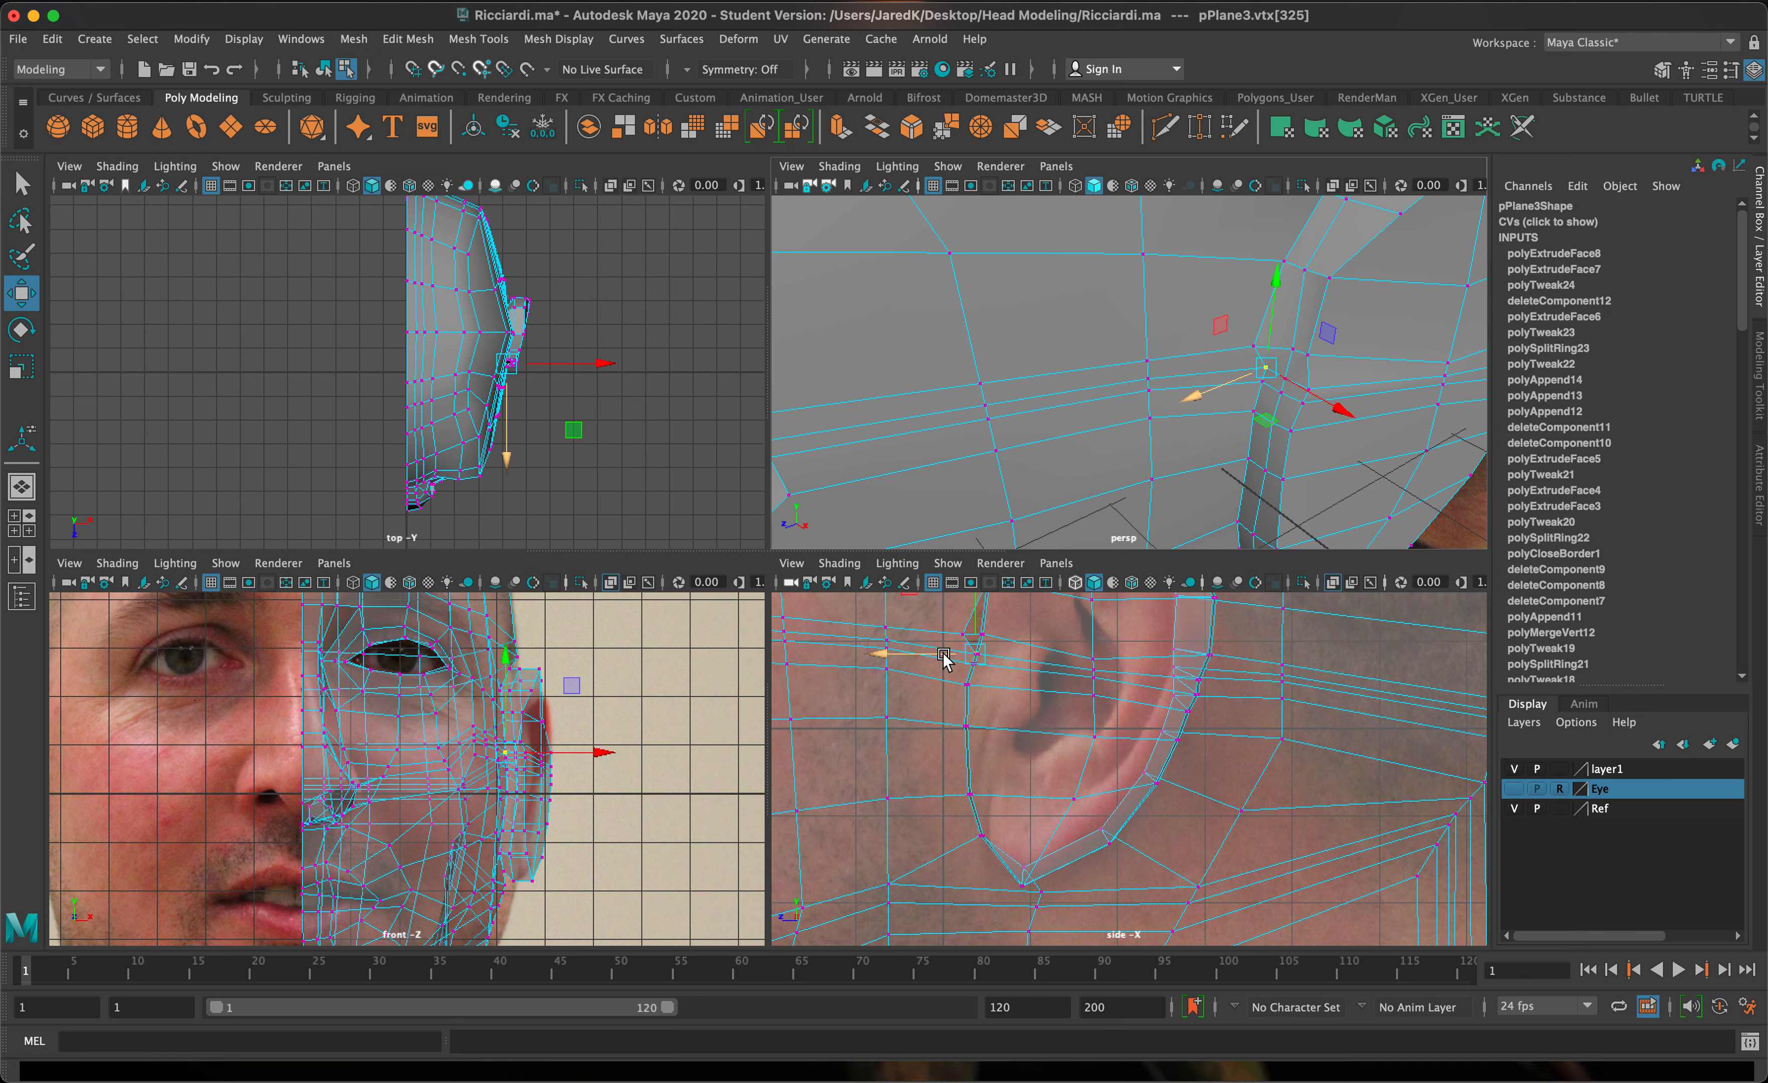
pyautogui.moveTo(944, 656)
pyautogui.mouseDown()
pyautogui.moveTo(929, 645)
pyautogui.moveTo(952, 653)
pyautogui.mouseUp()
pyautogui.press('3')
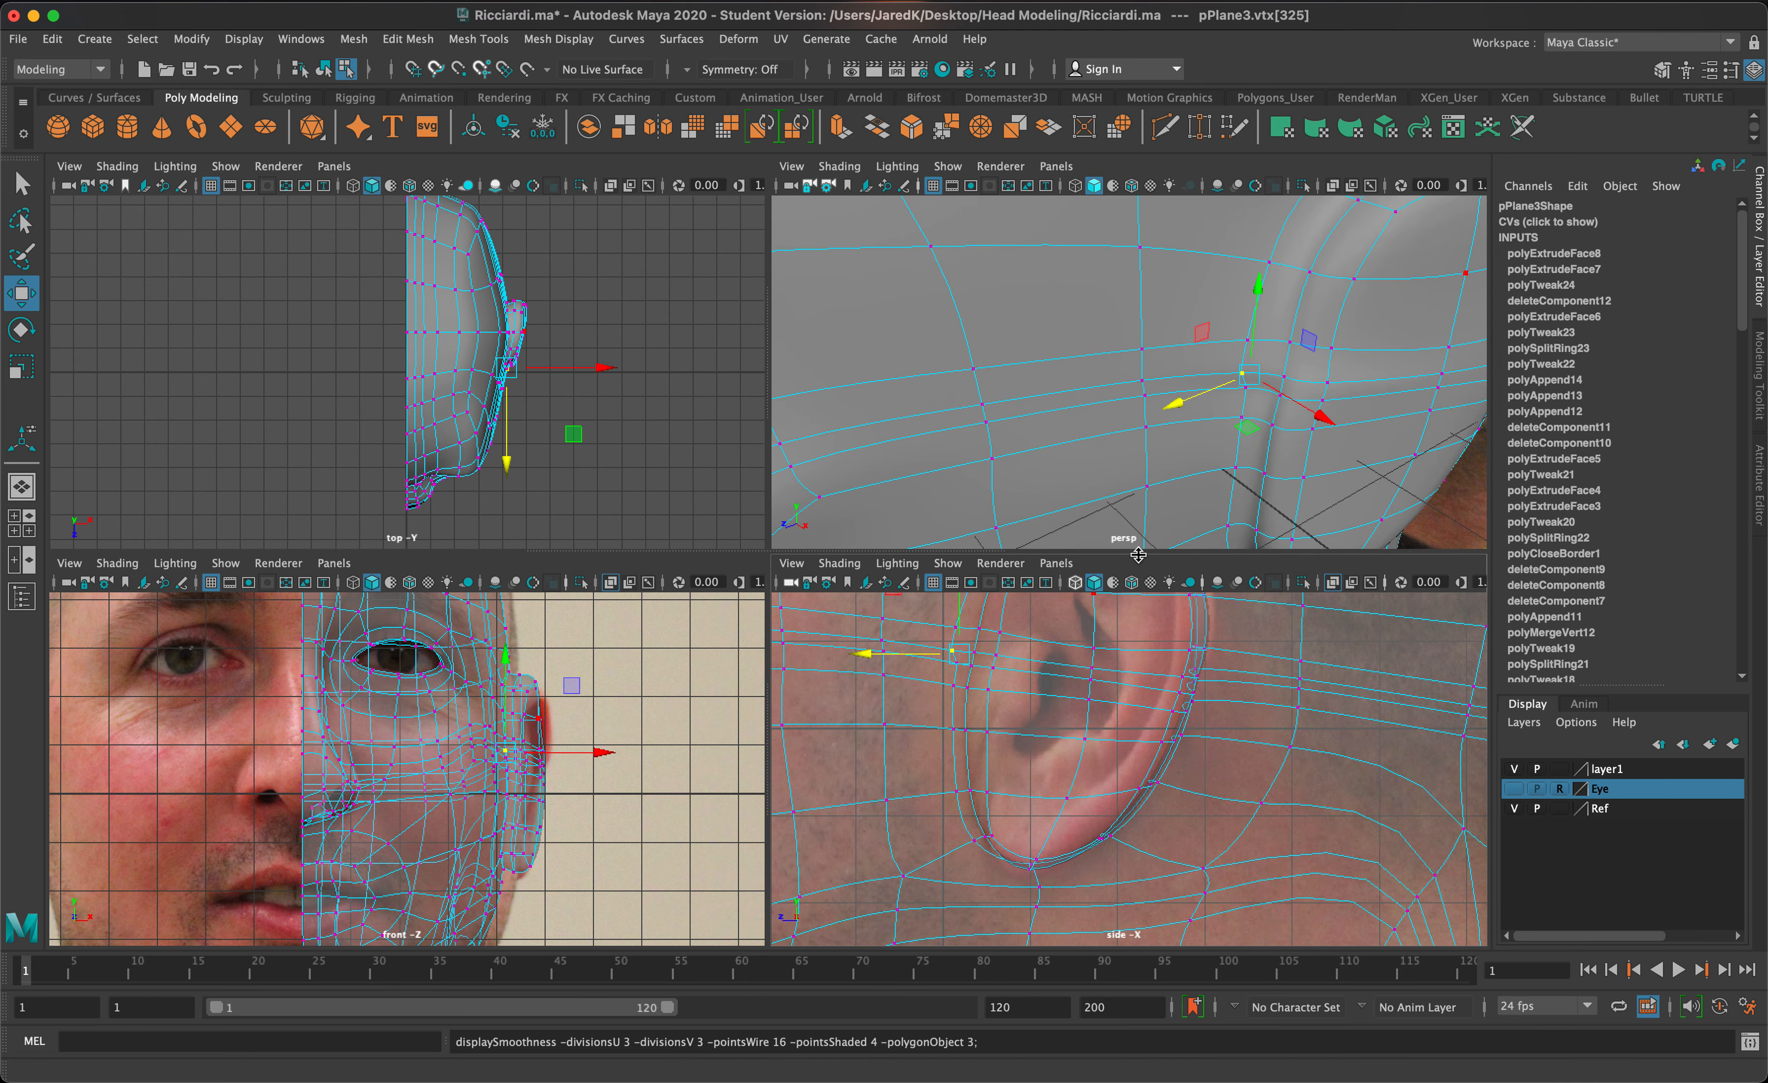
pyautogui.press('1')
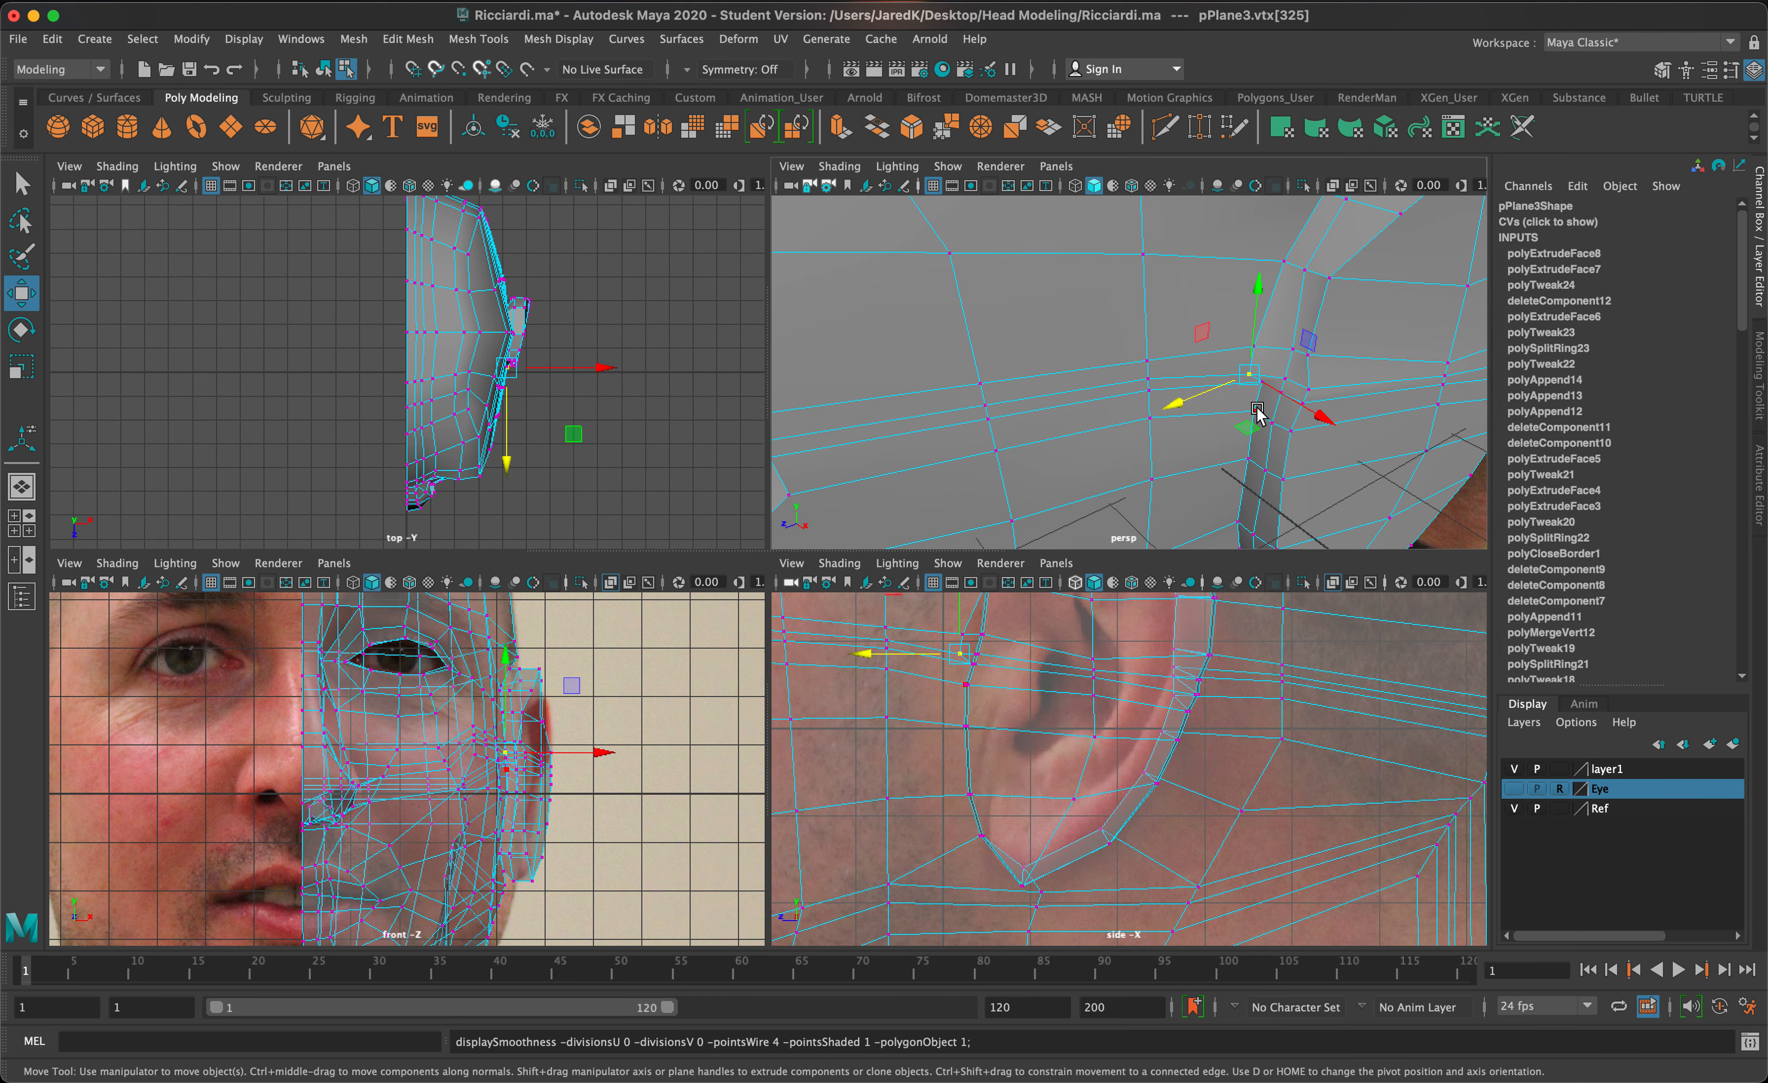
# Step: Shift the lower vertices along the ear's front base forward toward the cheek to continue the widened junction
pyautogui.click(1258, 411)
pyautogui.moveTo(1255, 406); pyautogui.dragTo(1216, 395, button='middle')
pyautogui.click(1253, 393)
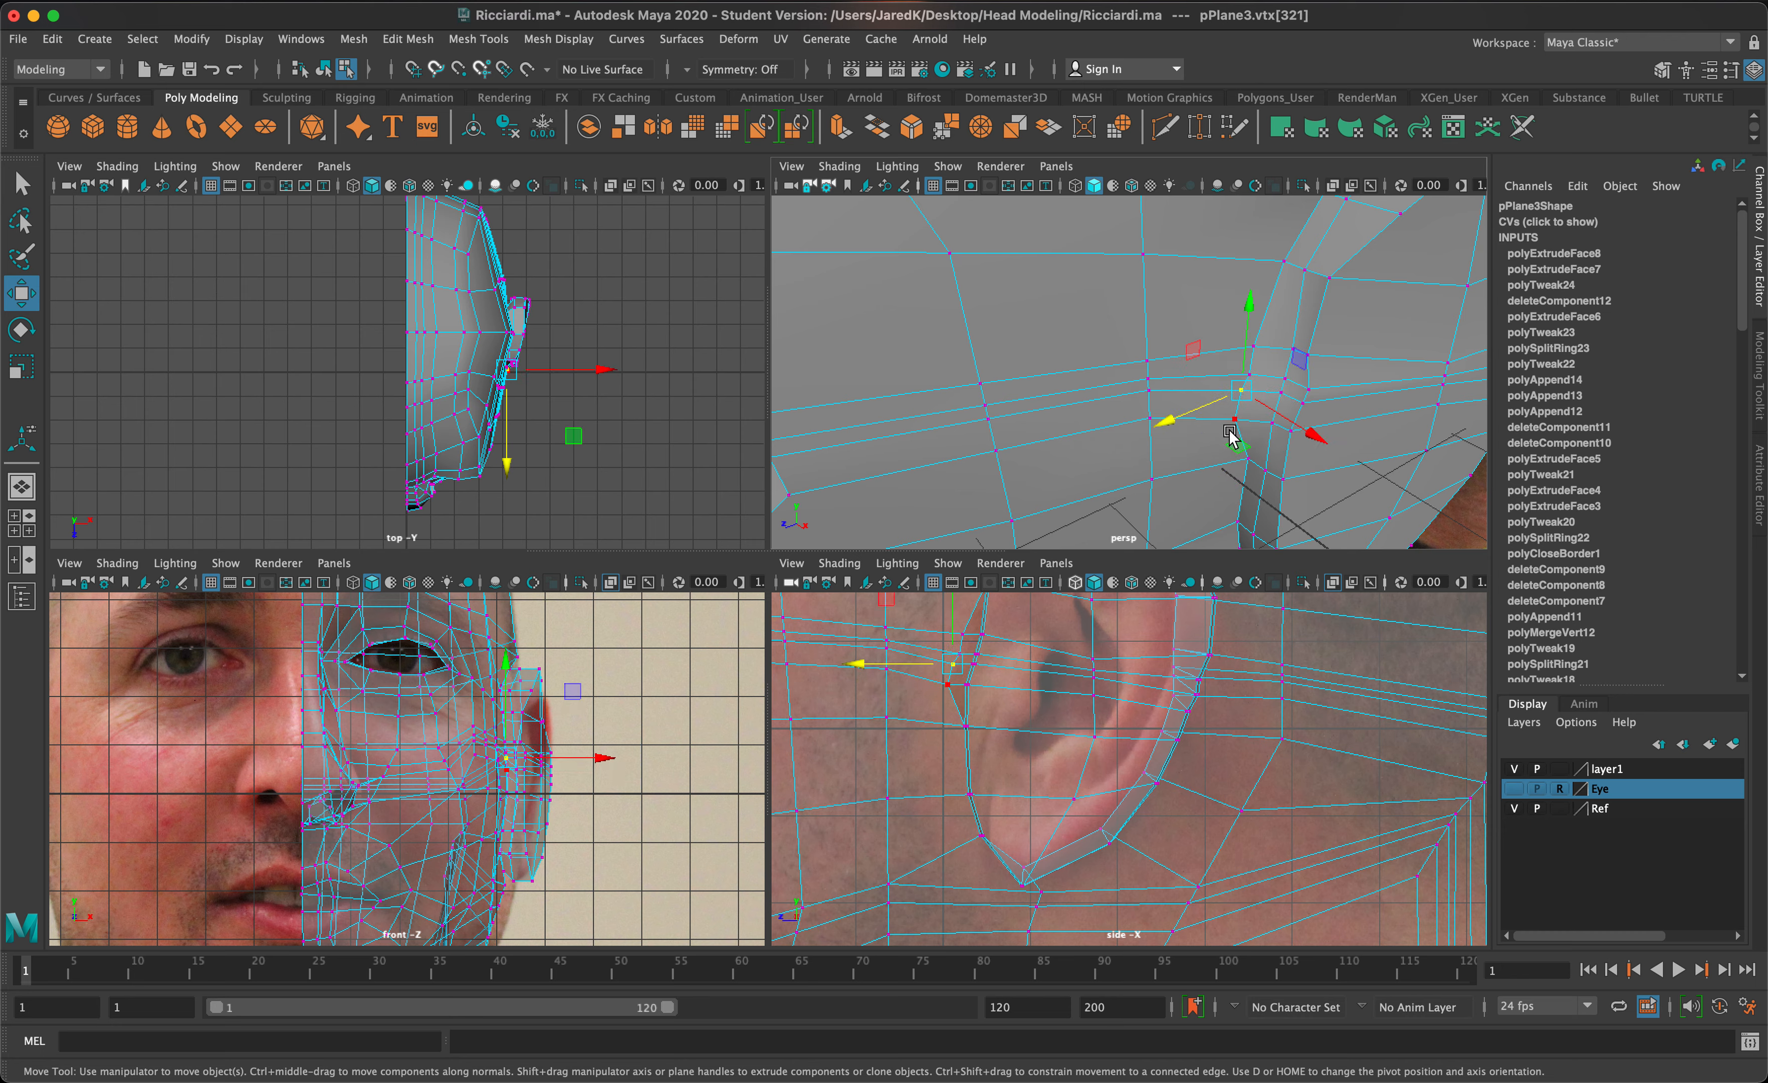
pyautogui.click(1246, 464)
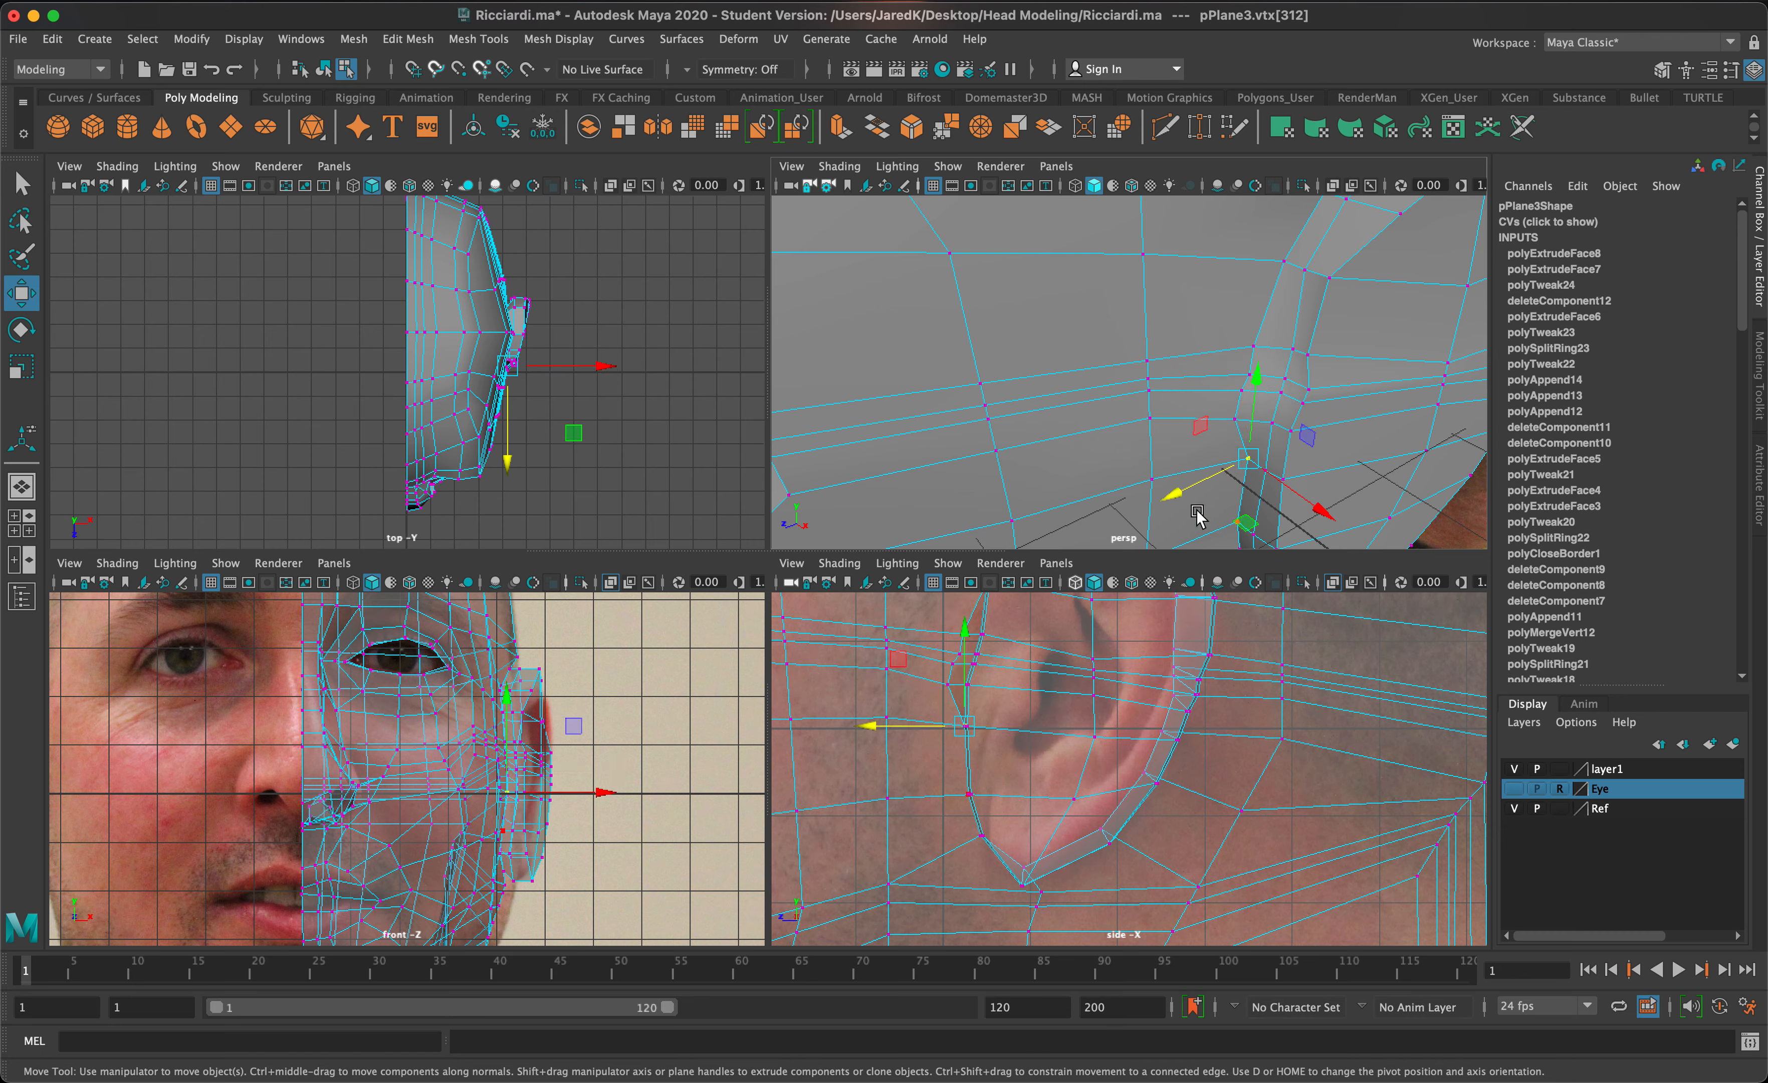
pyautogui.moveTo(967, 727); pyautogui.dragTo(945, 726, button='middle')
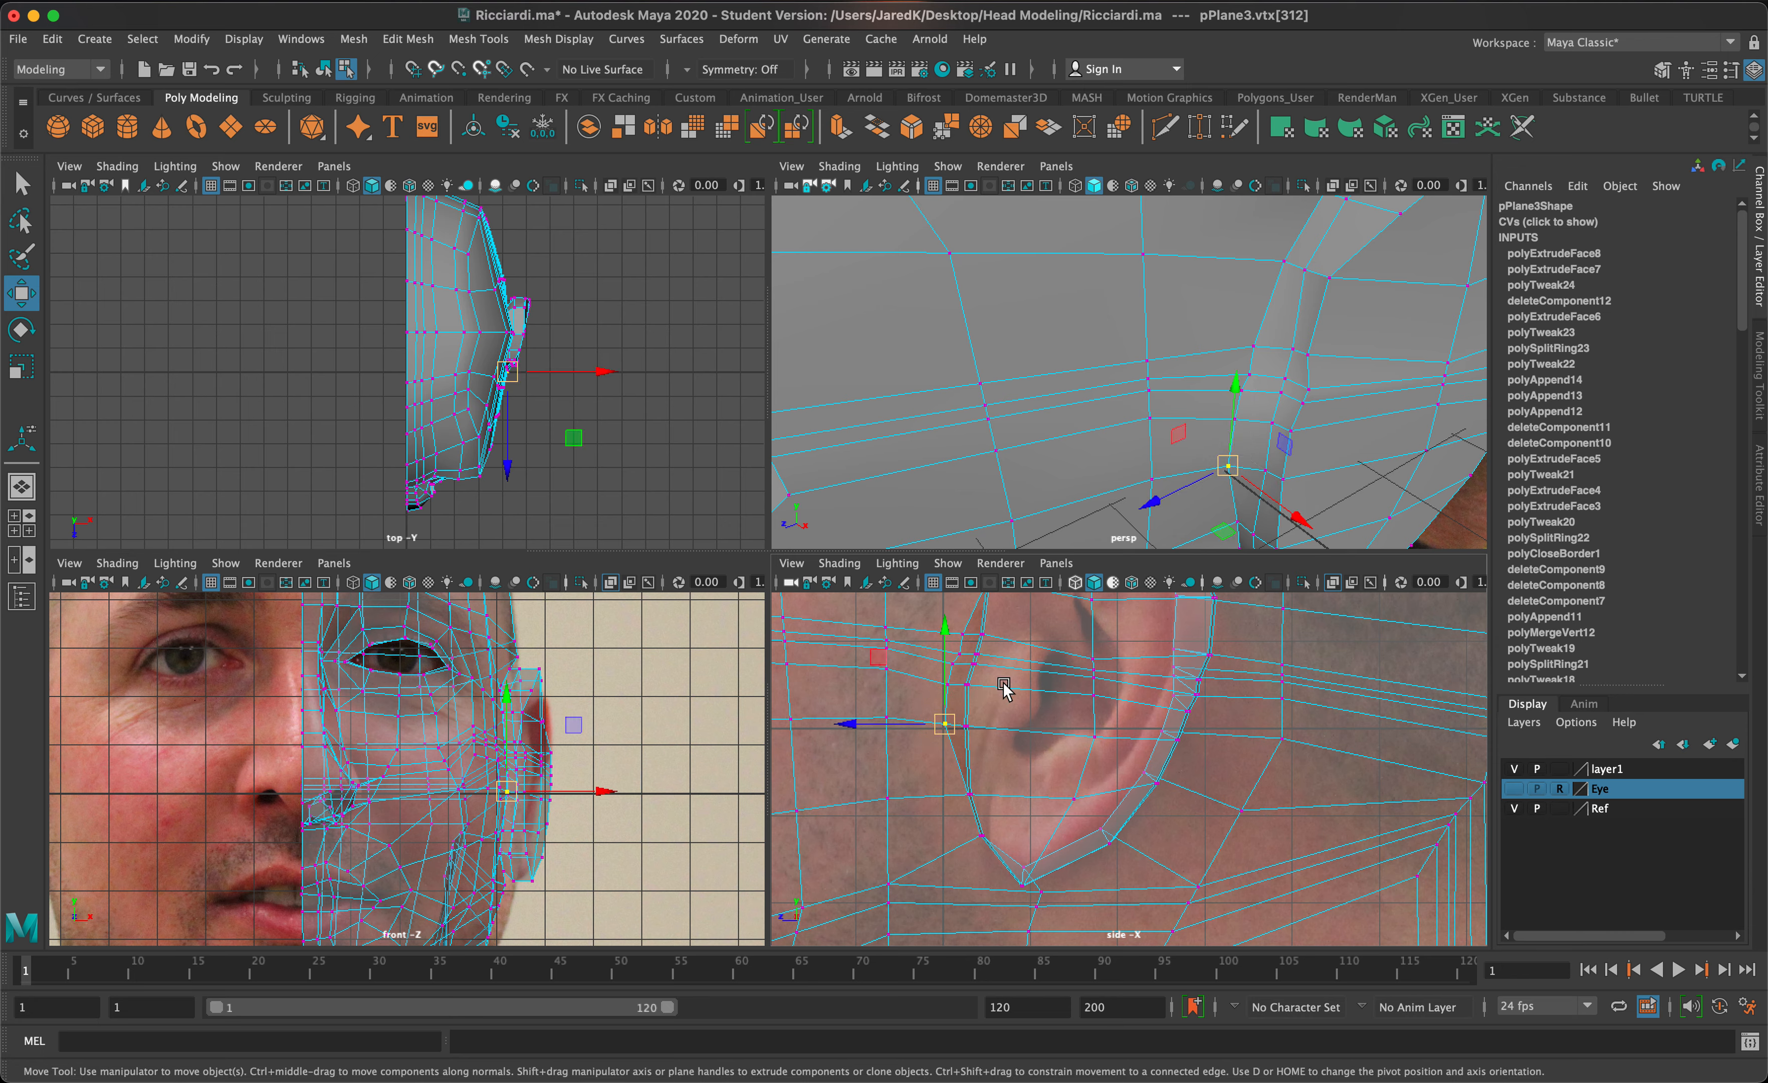
# Step: Move the upper front rim vertices backward toward the ear in the side reference and check the smoothed head
pyautogui.keyDown('alt'); pyautogui.moveTo(1332, 327); pyautogui.dragTo(1366, 363); pyautogui.keyUp('alt')
pyautogui.click(1359, 335)
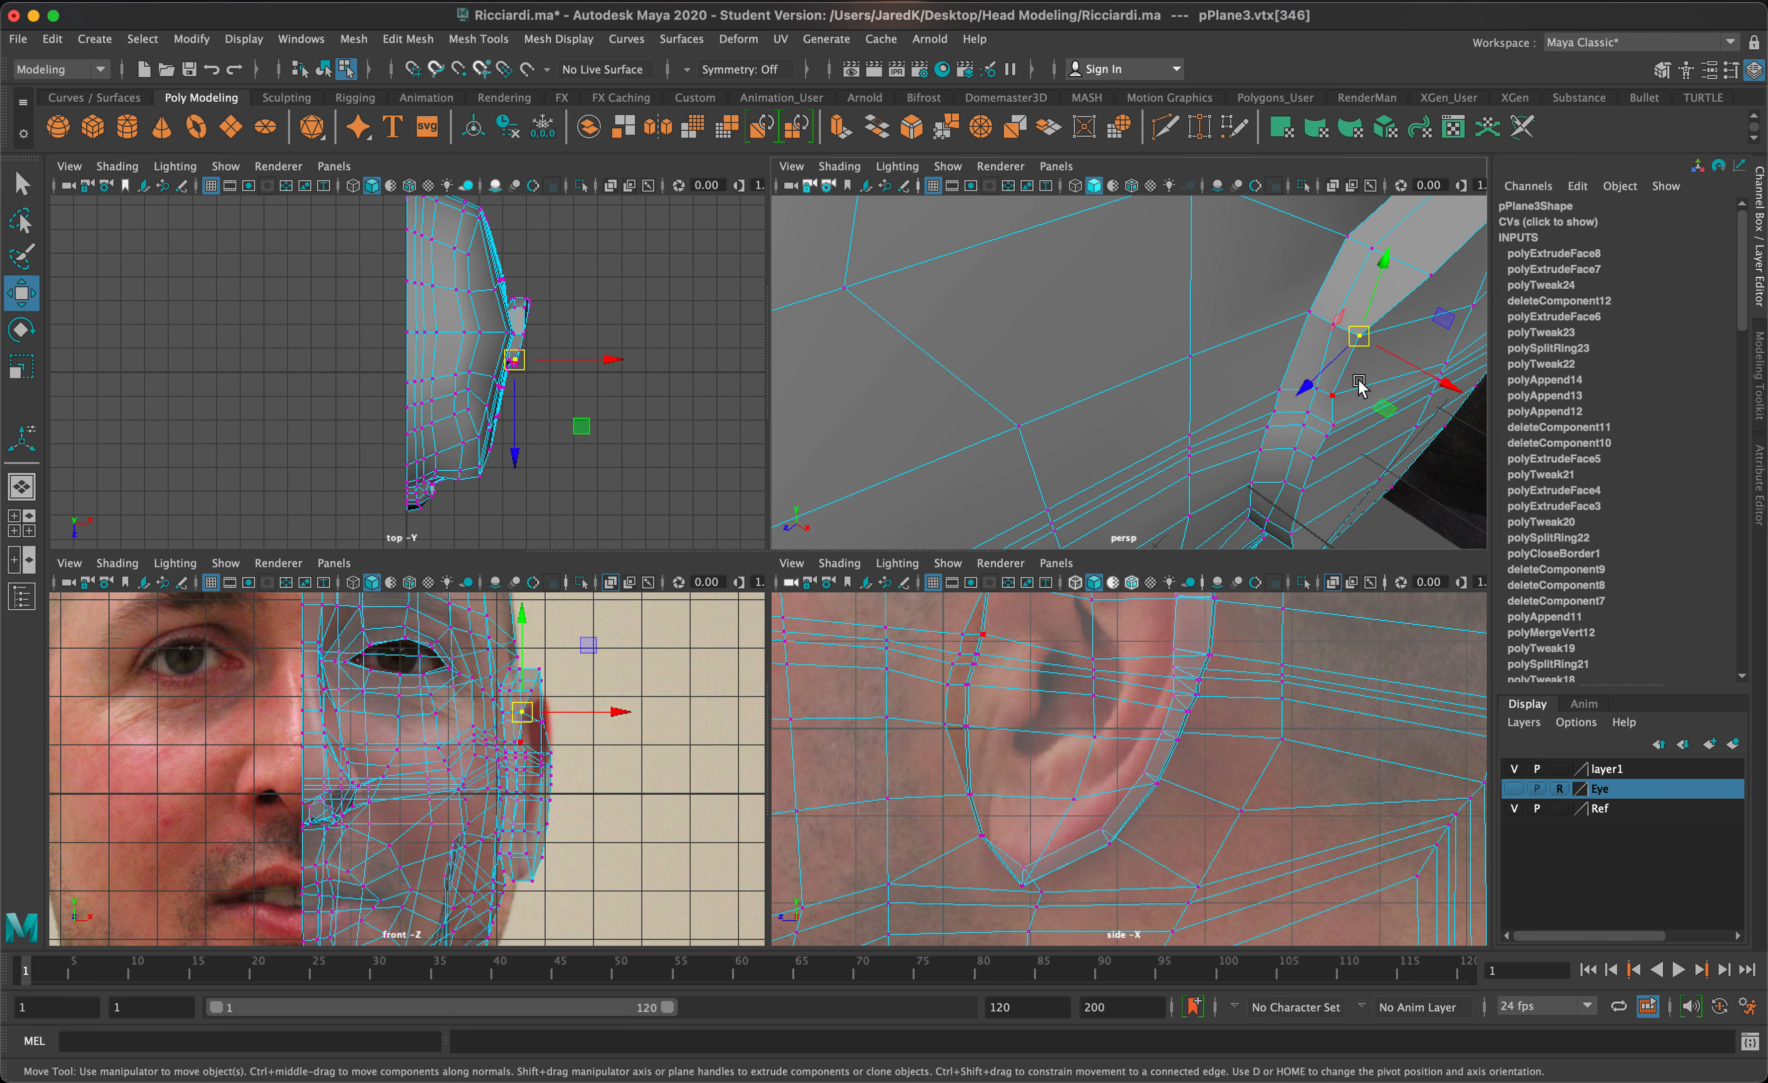
pyautogui.keyDown('alt'); pyautogui.moveTo(1255, 707); pyautogui.dragTo(1256, 786, button='middle'); pyautogui.keyUp('alt')
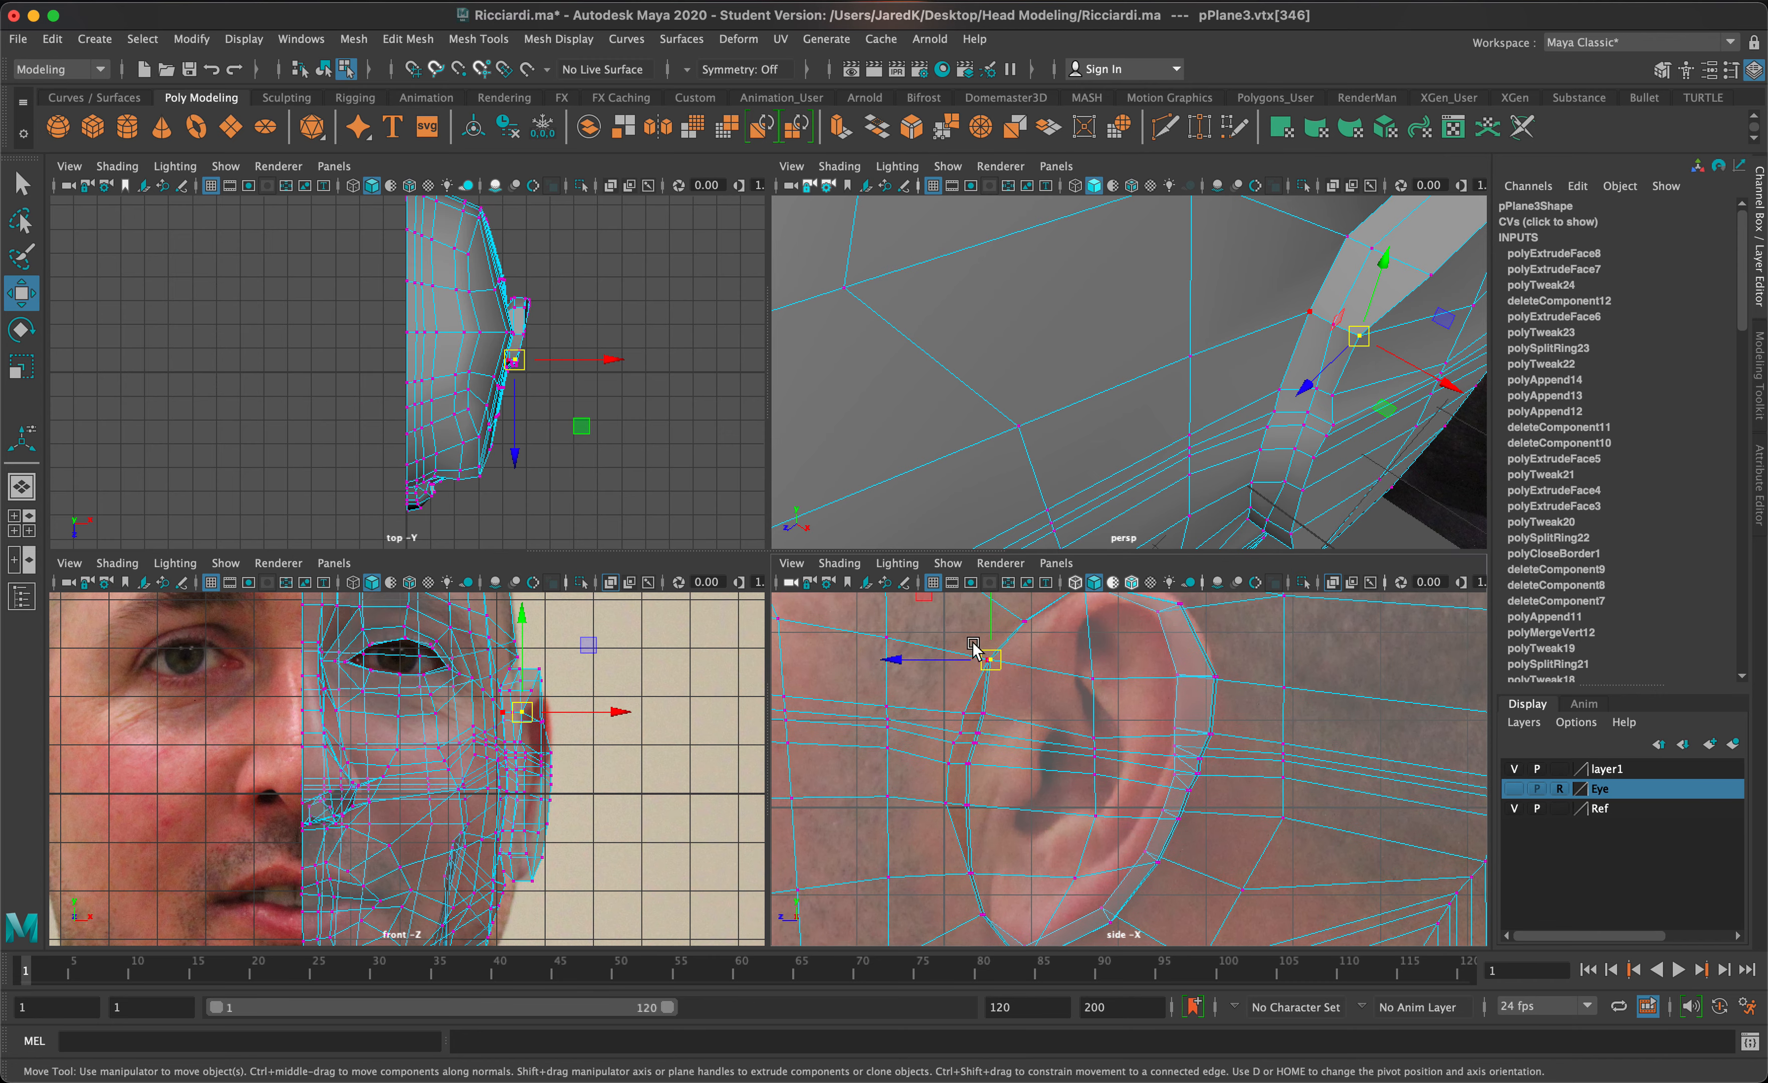
pyautogui.moveTo(993, 661); pyautogui.dragTo(1022, 666)
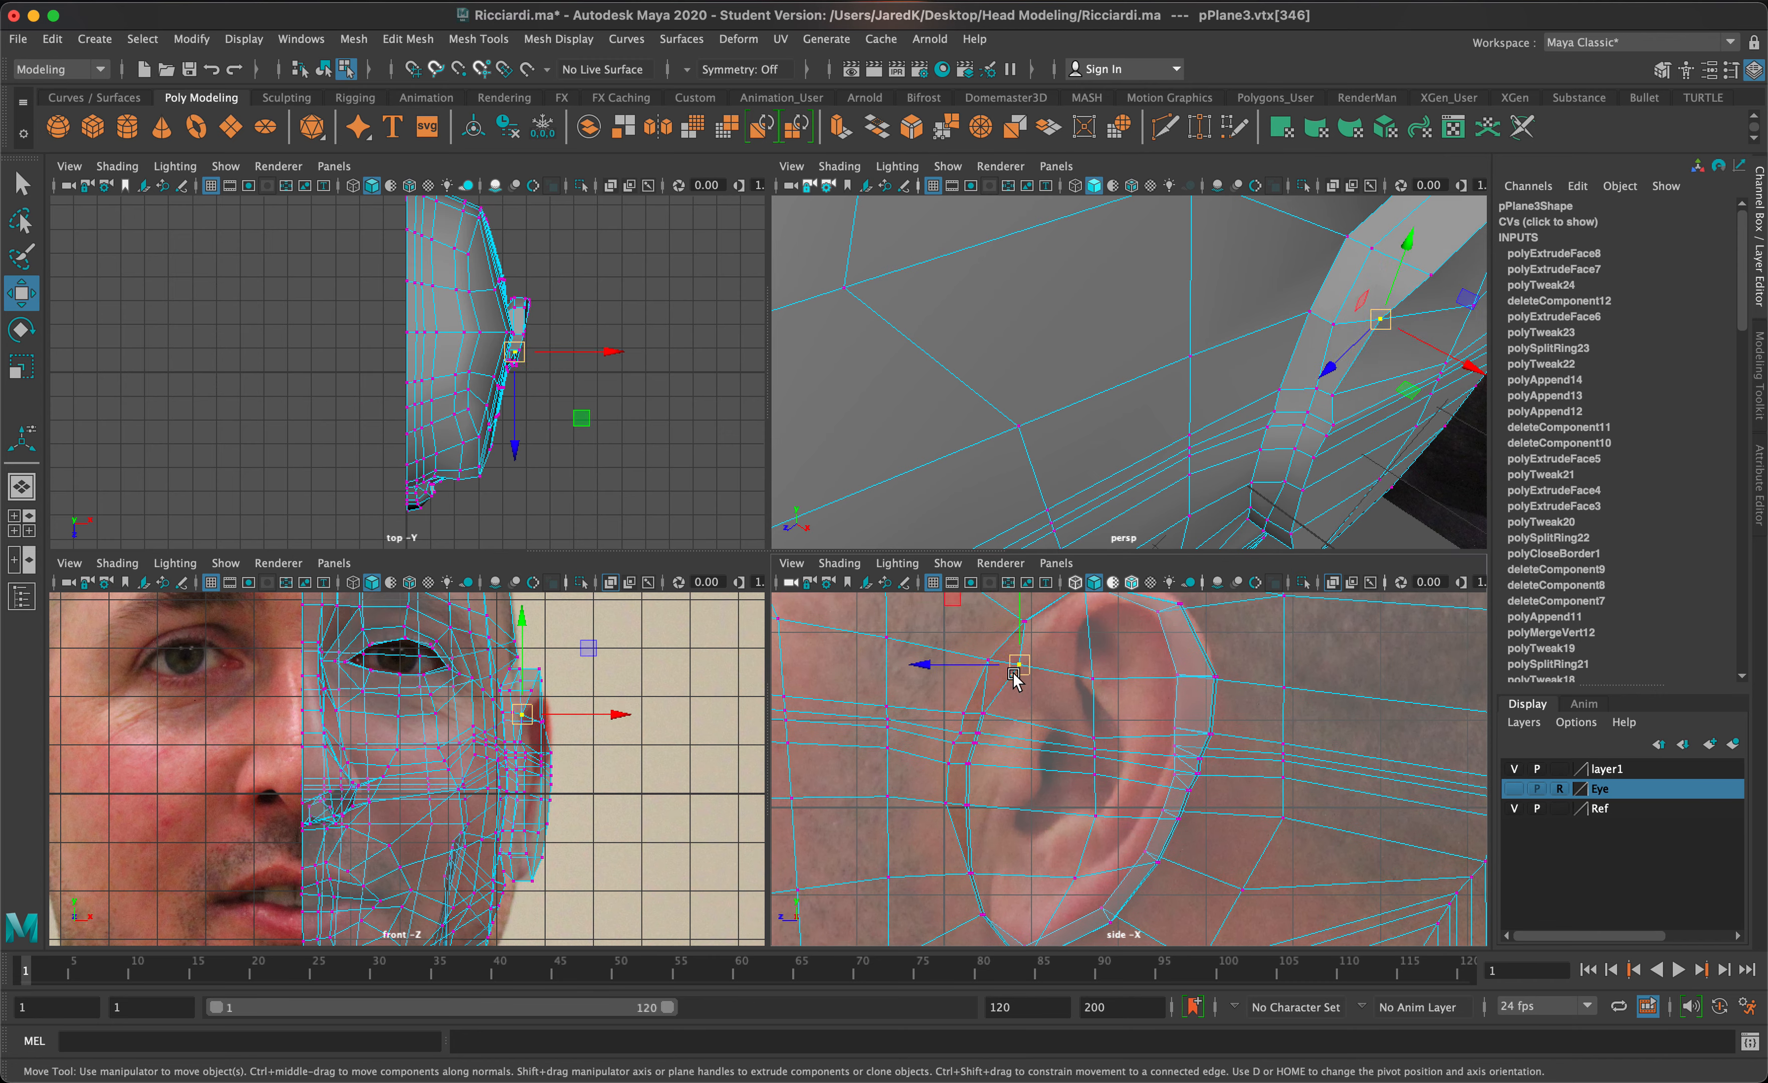
pyautogui.click(1002, 711)
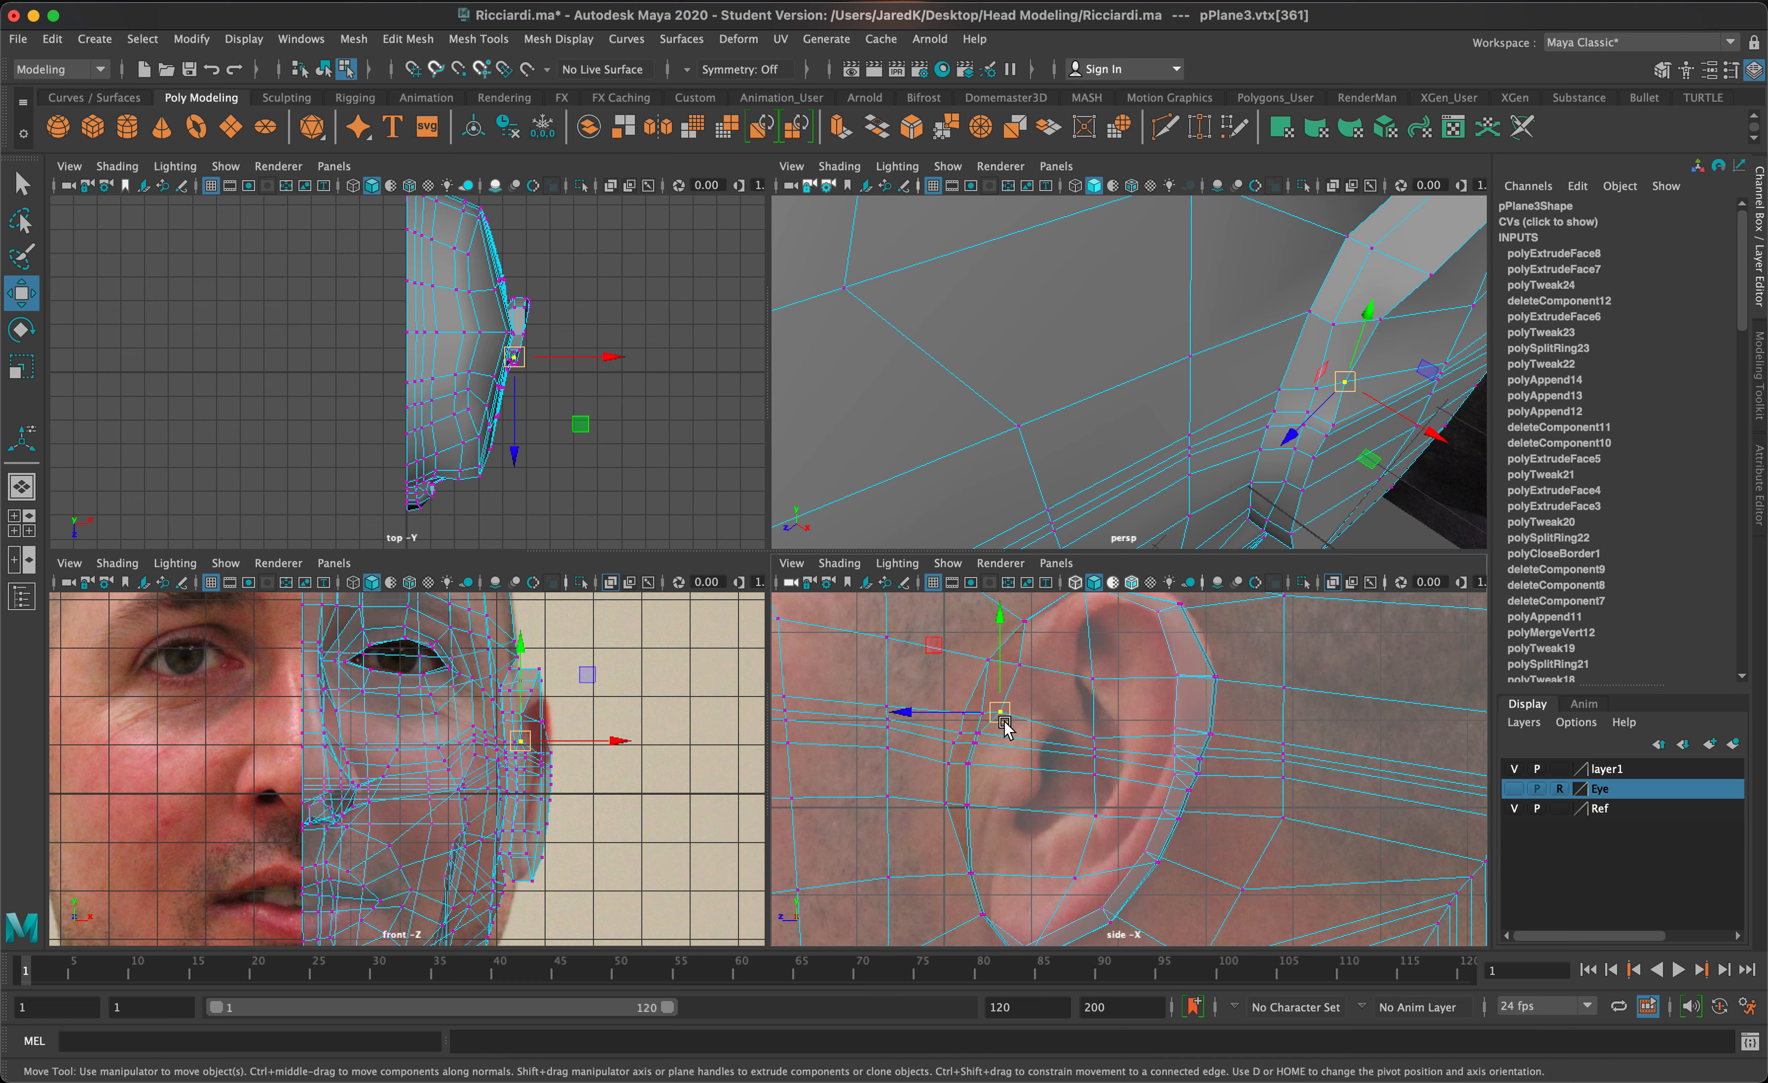
pyautogui.click(990, 736)
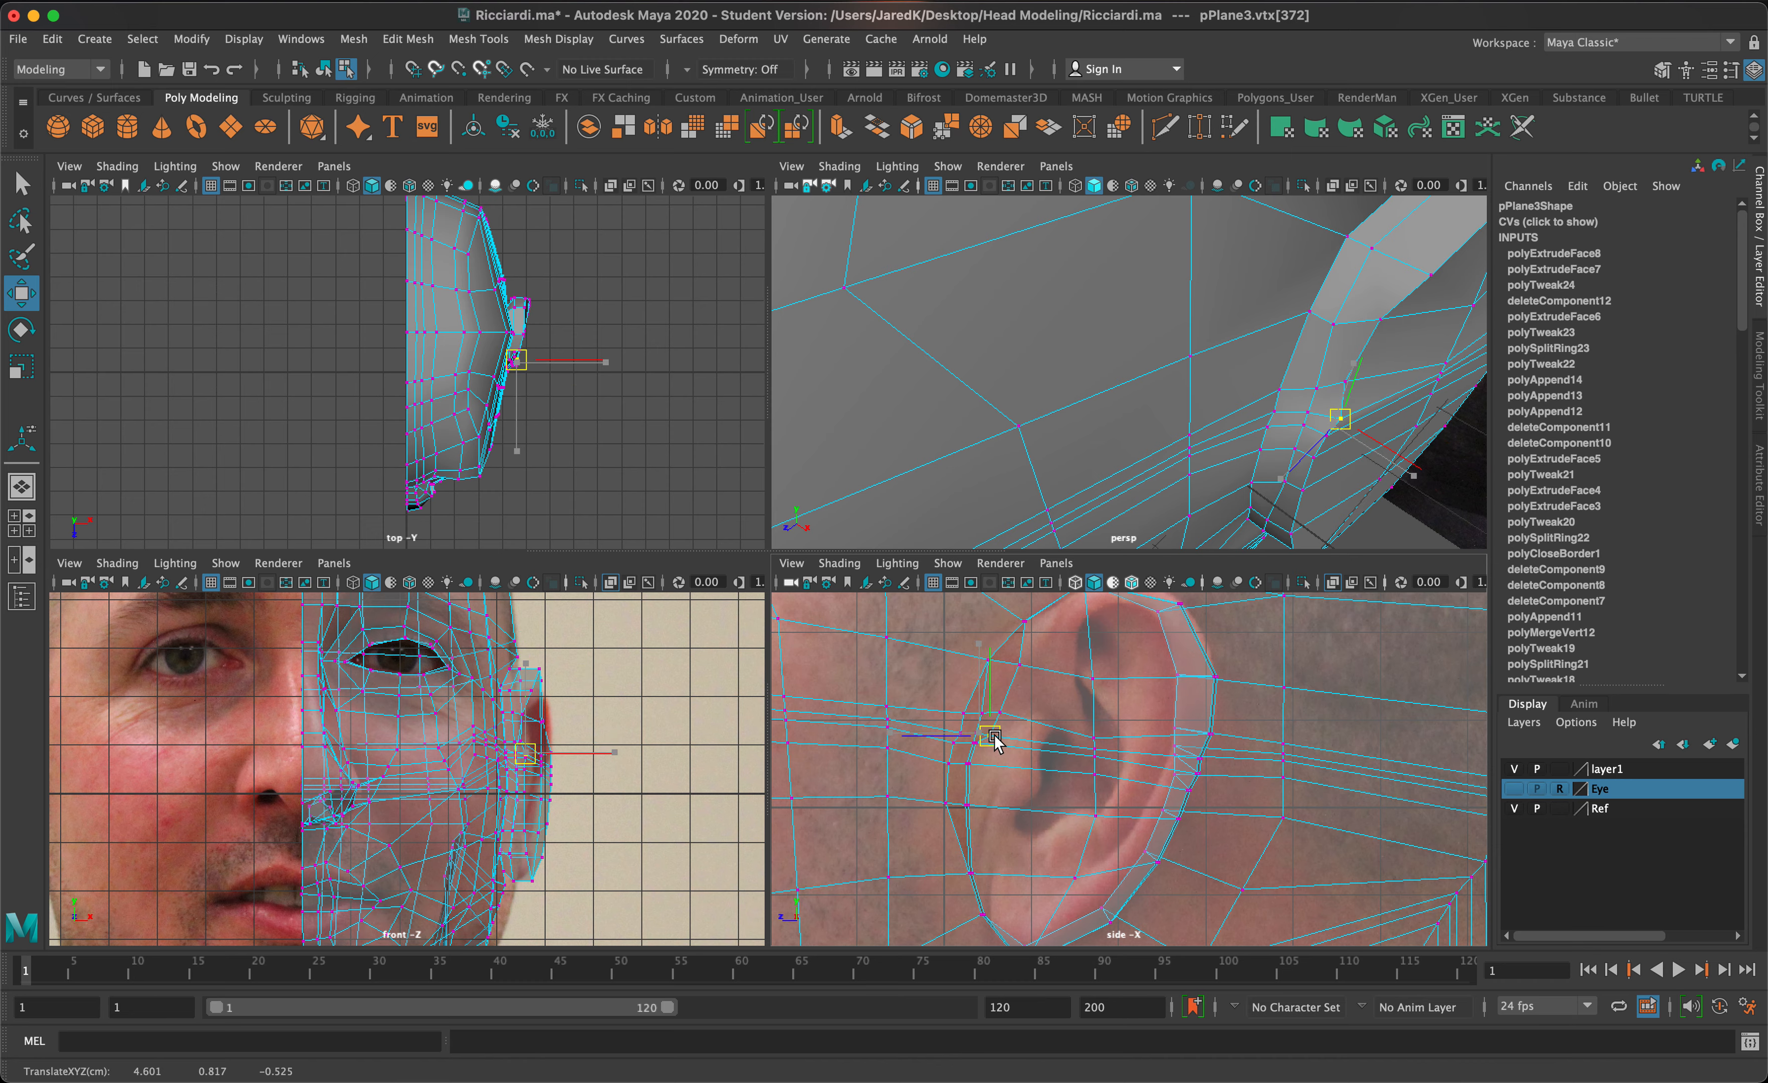
pyautogui.press('3')
pyautogui.keyDown('alt'); pyautogui.moveTo(1414, 232); pyautogui.dragTo(1397, 305); pyautogui.keyUp('alt')
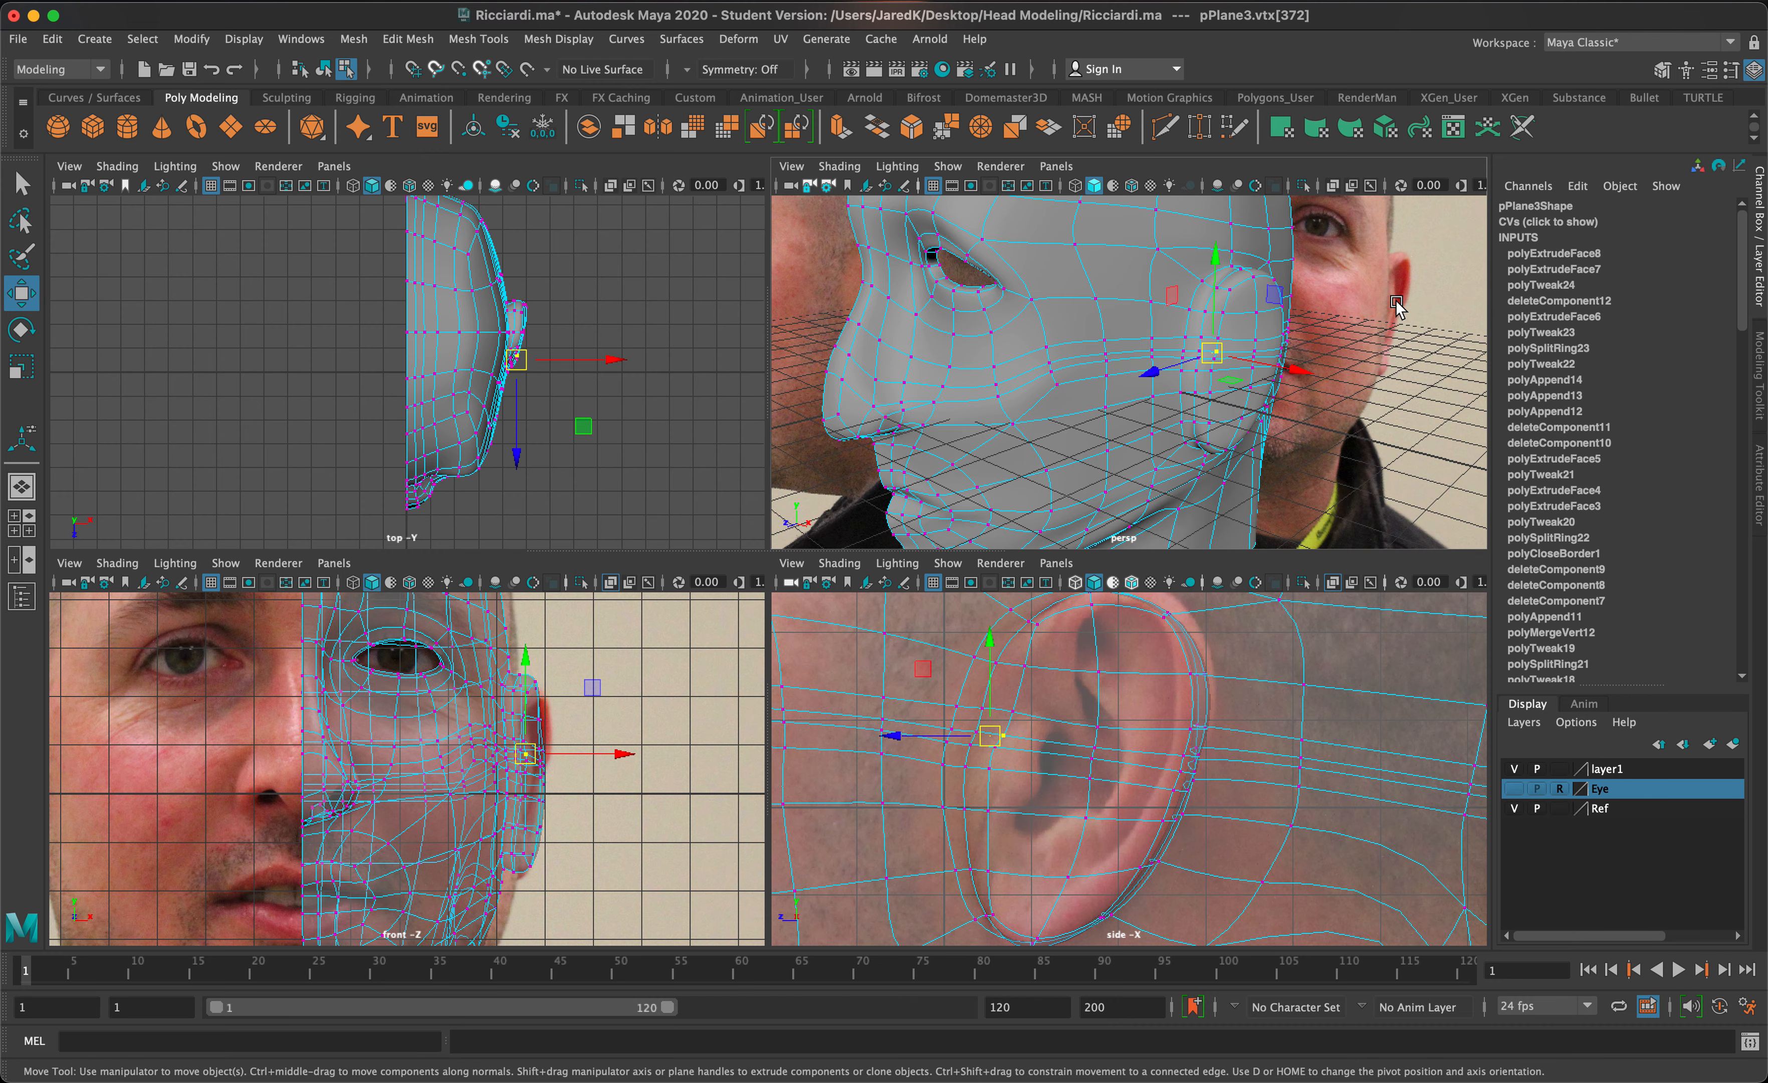
pyautogui.keyDown('alt'); pyautogui.moveTo(1345, 442); pyautogui.dragTo(1132, 356); pyautogui.keyUp('alt')
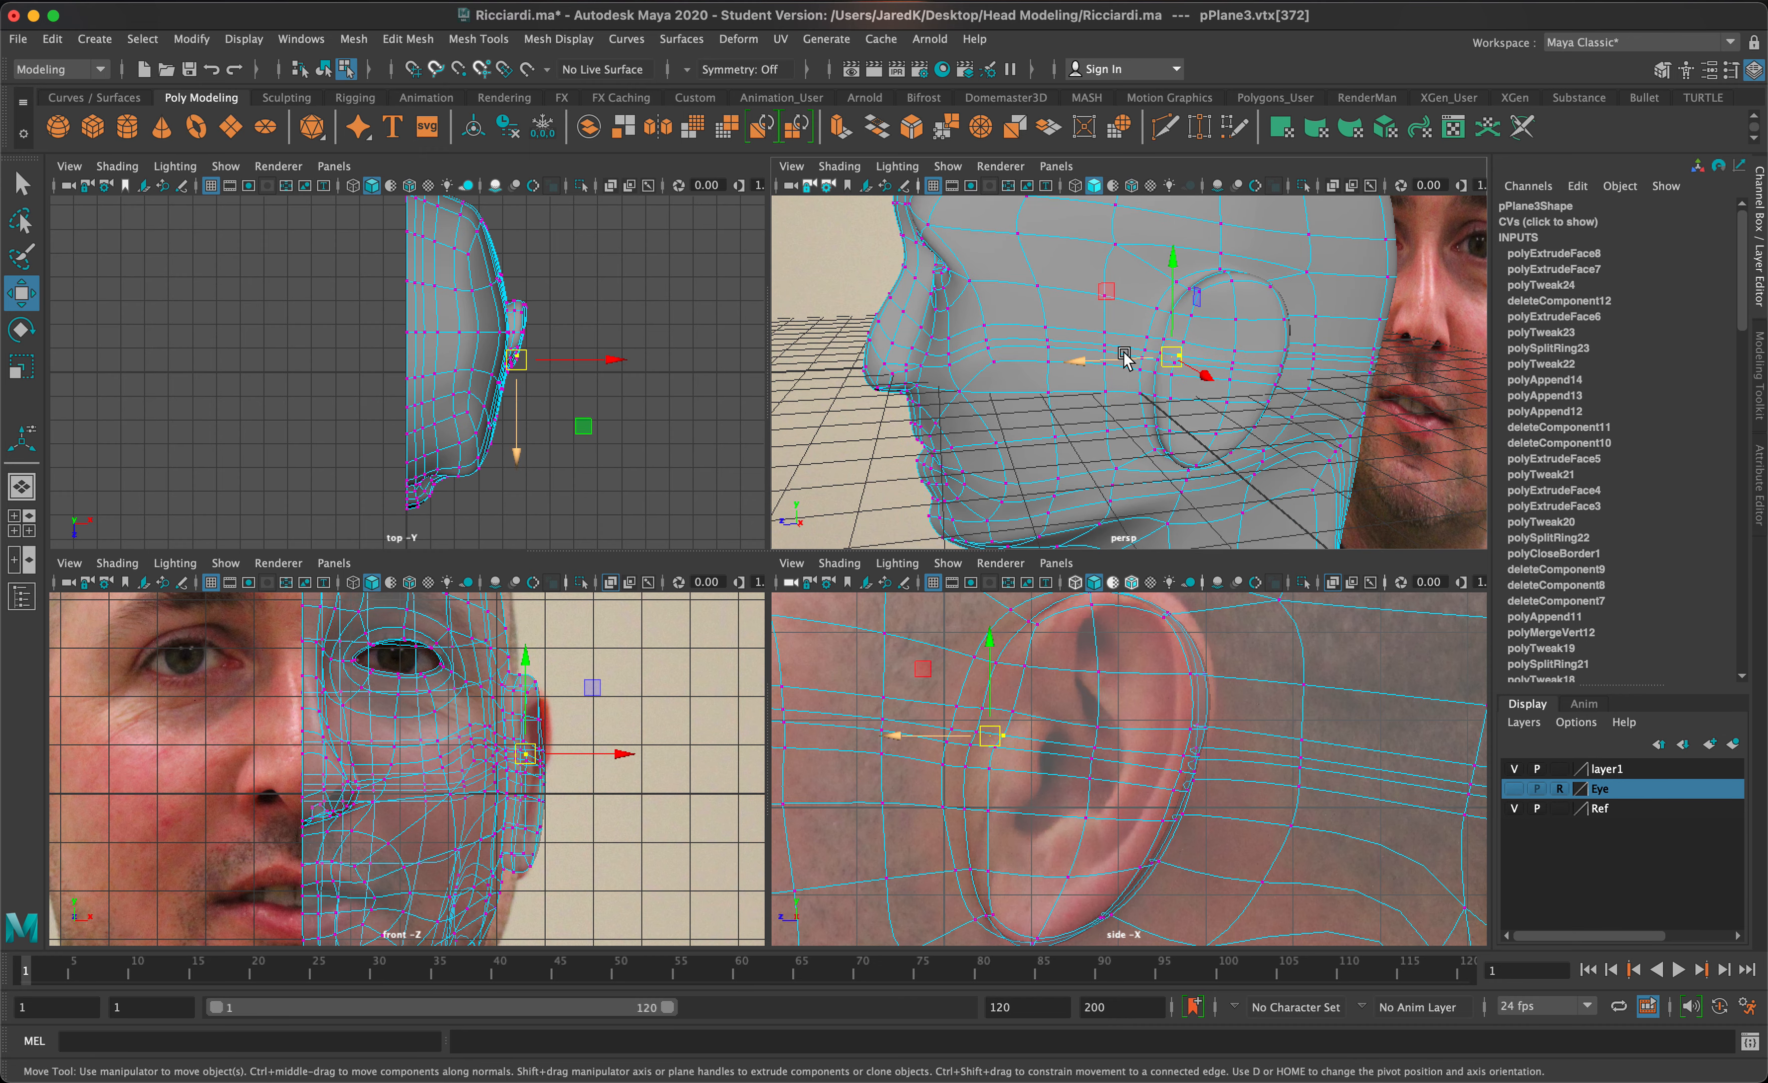
# Step: Return the head mesh to its unsmoothed display and switch to face selection
pyautogui.press('1')
pyautogui.rightClick(1232, 303)
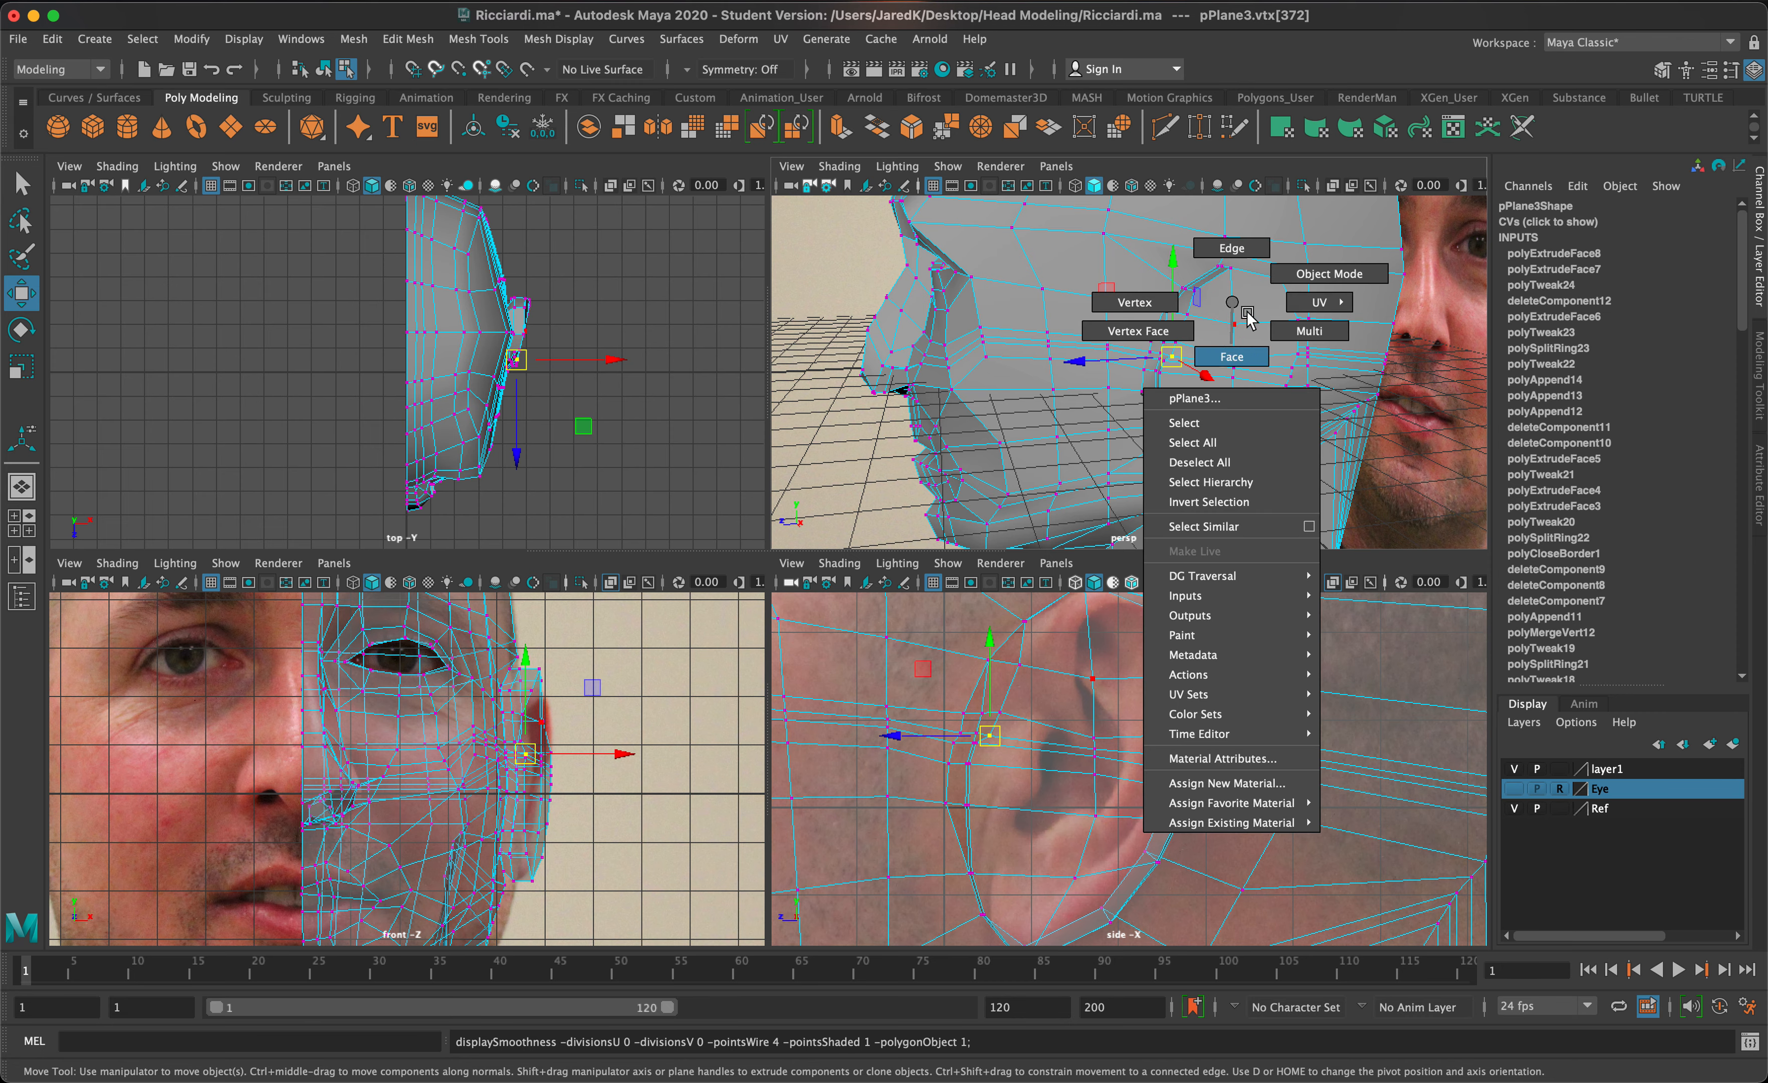
pyautogui.moveTo(1232, 303); pyautogui.dragTo(1232, 356, button='right')
pyautogui.click(1252, 308)
pyautogui.keyDown('shift'); pyautogui.click(1219, 306); pyautogui.keyUp('shift')
pyautogui.keyDown('shift'); pyautogui.click(1223, 329); pyautogui.keyUp('shift')
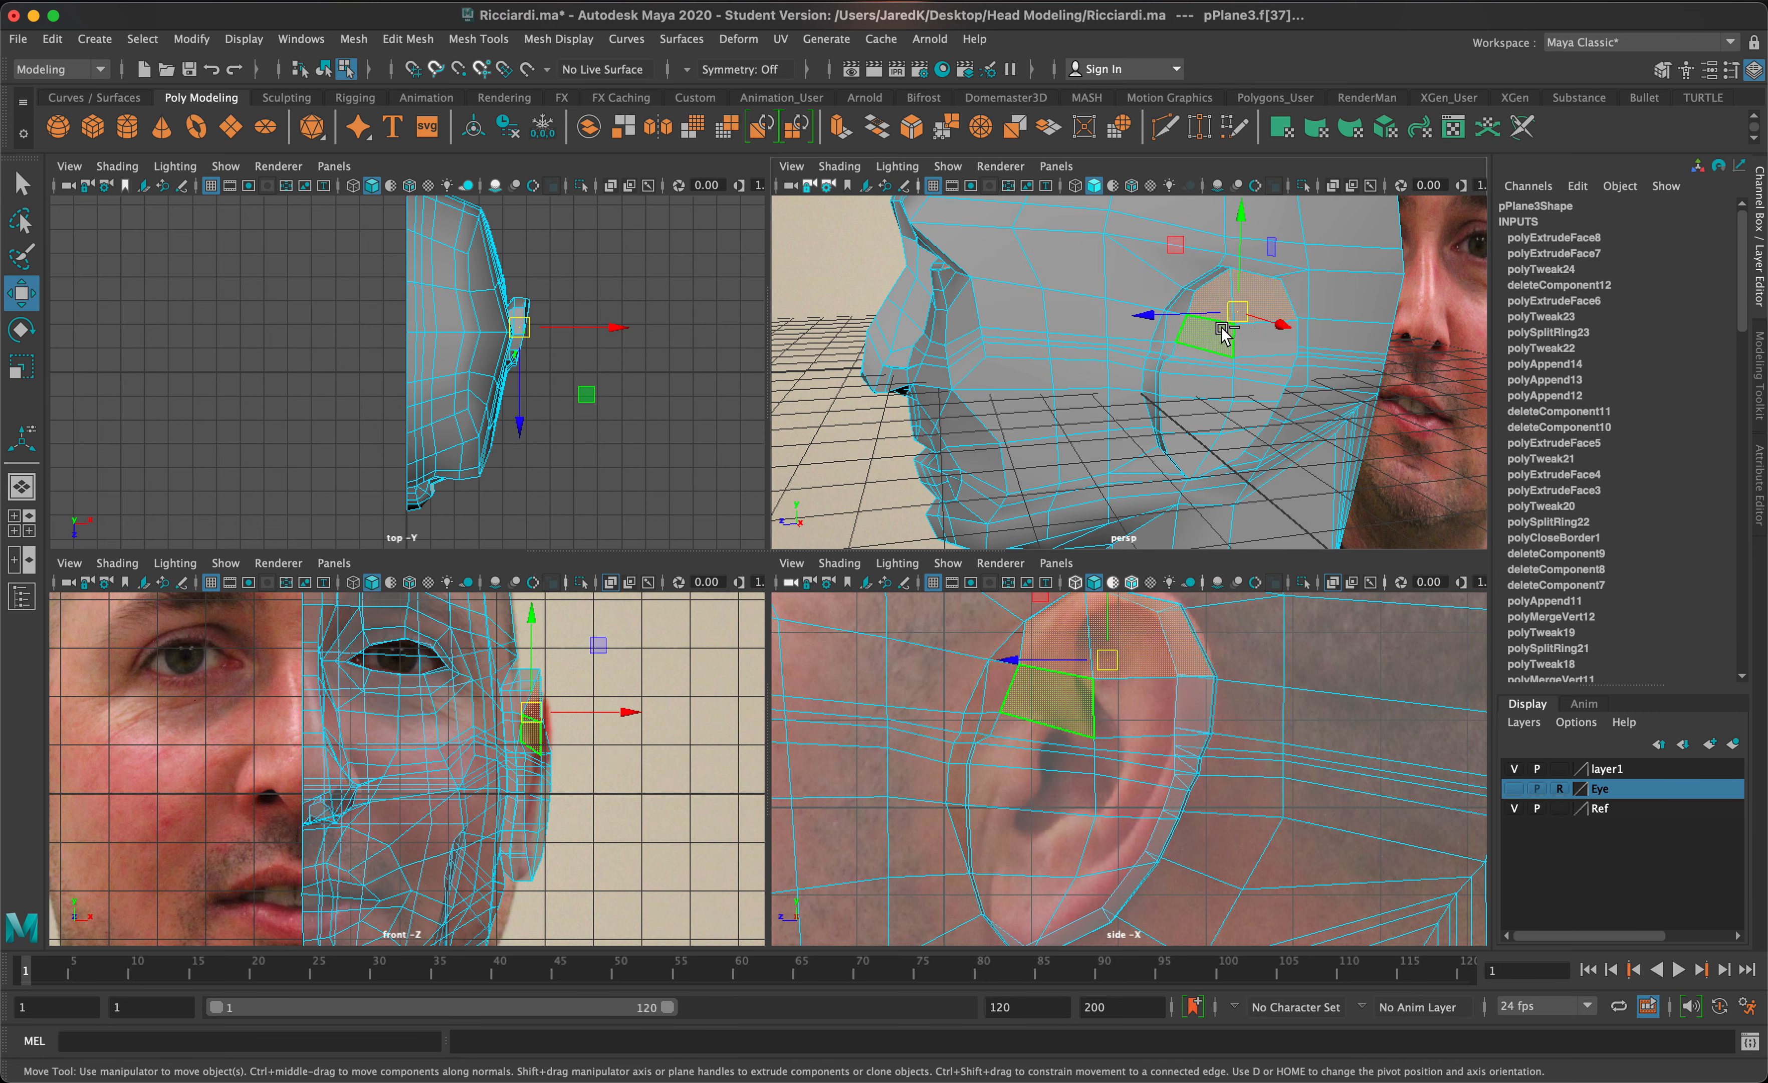
# Step: Extrude all the outward-facing faces of the ear together with a local Z translation of -0.217 and scale 0.733, and preview it smoothed
pyautogui.click(1255, 347)
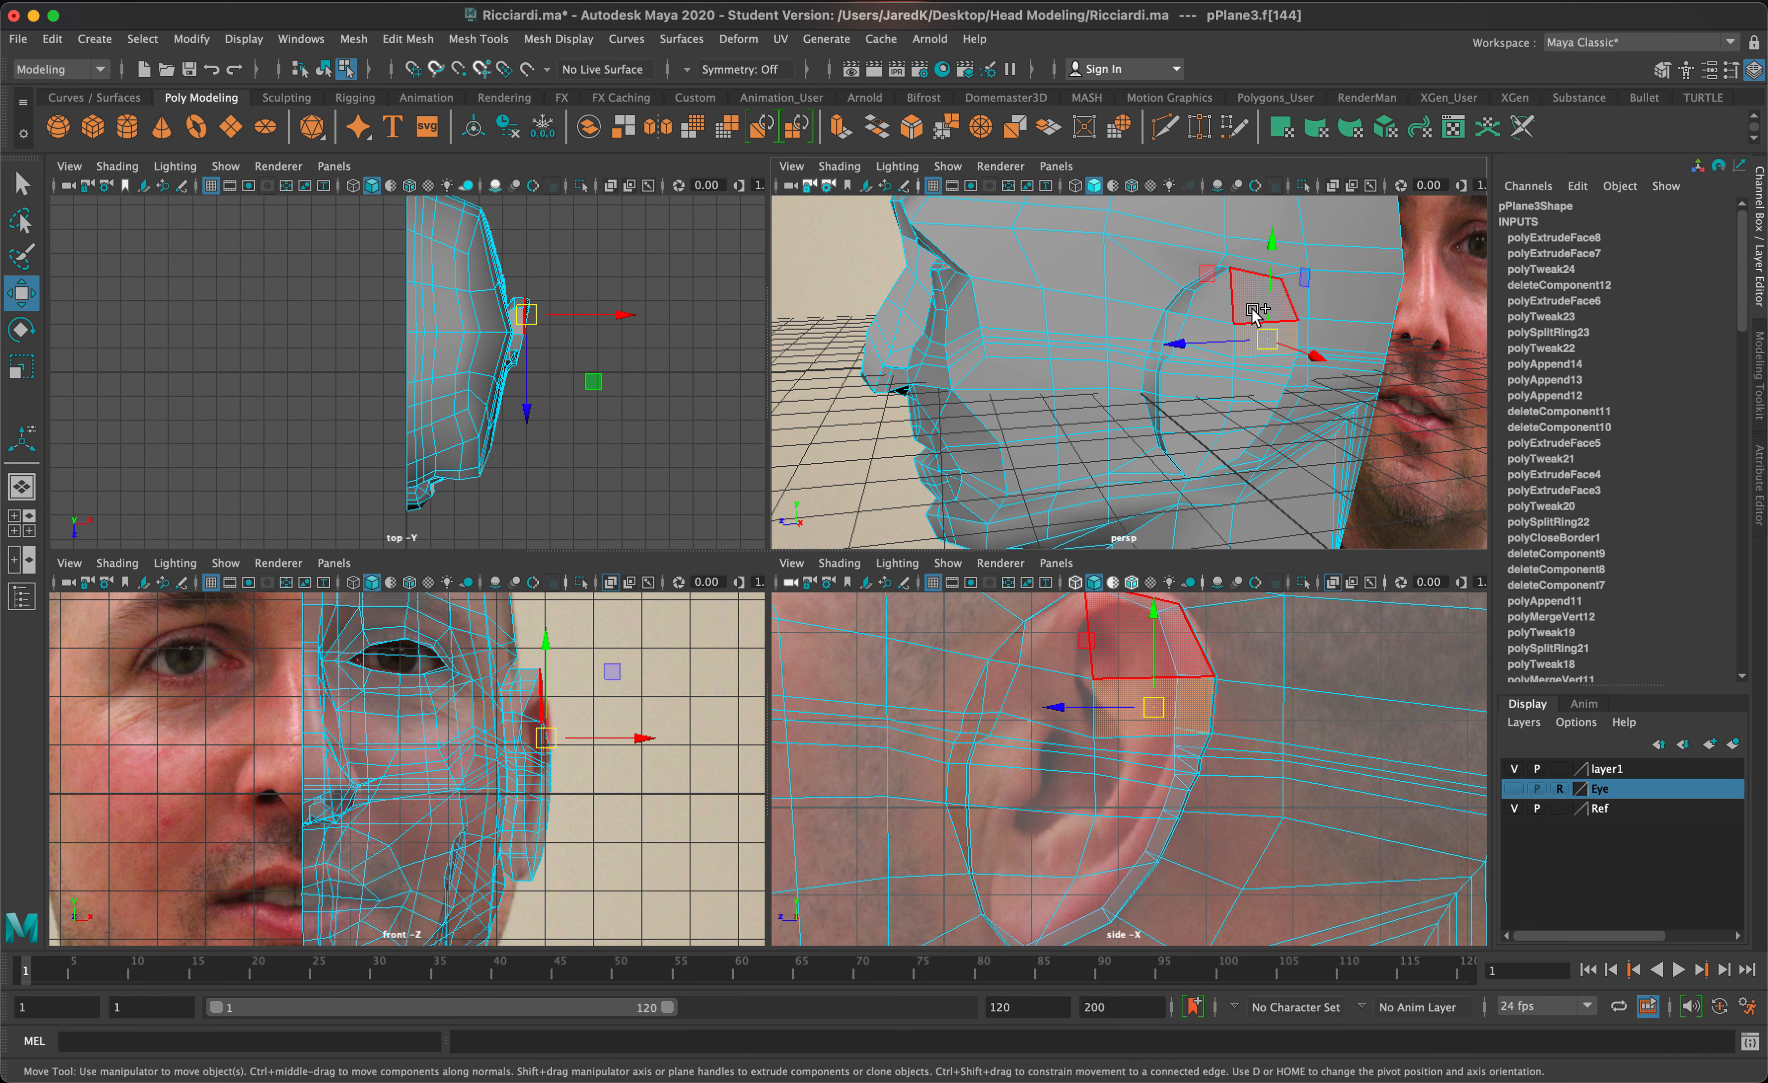
pyautogui.keyDown('shift'); pyautogui.click(1252, 310); pyautogui.keyUp('shift')
pyautogui.keyDown('shift'); pyautogui.click(1247, 358); pyautogui.keyUp('shift')
pyautogui.keyDown('shift'); pyautogui.click(1247, 366); pyautogui.keyUp('shift')
pyautogui.keyDown('shift'); pyautogui.click(1246, 374); pyautogui.keyUp('shift')
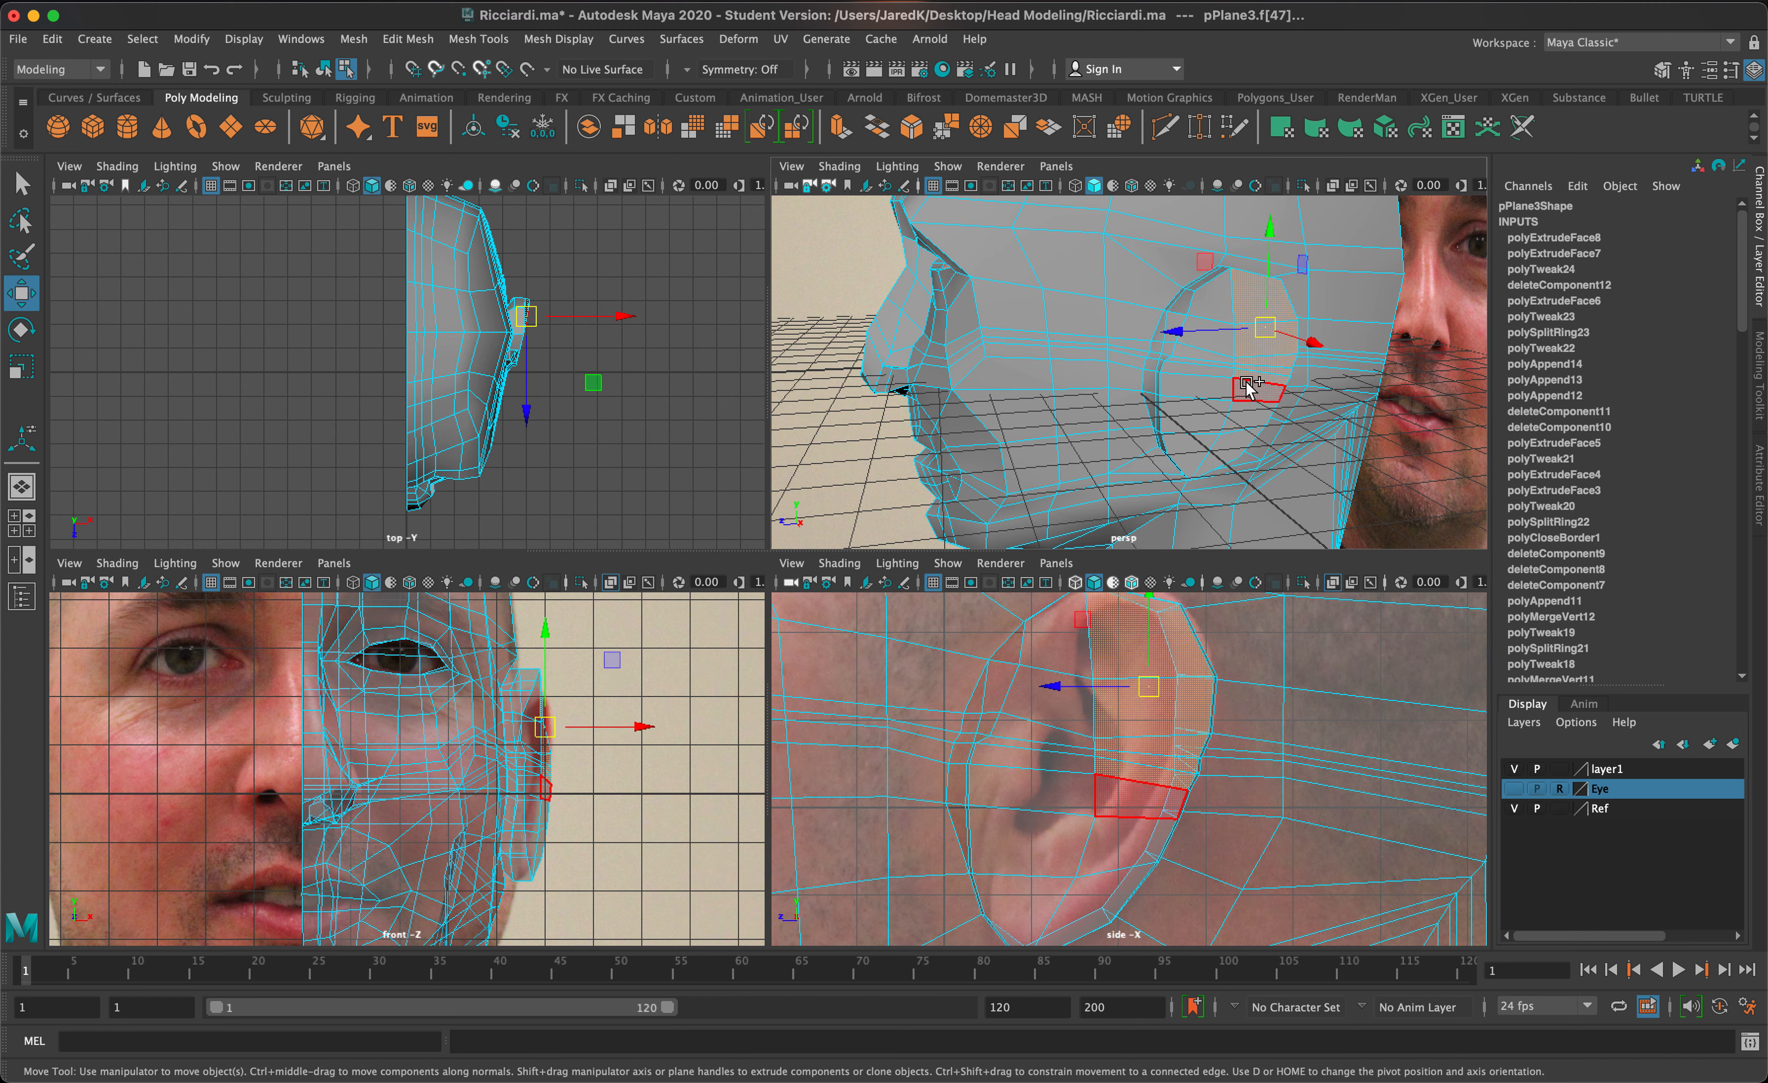
pyautogui.keyDown('shift'); pyautogui.click(1247, 387); pyautogui.keyUp('shift')
pyautogui.keyDown('shift'); pyautogui.click(1244, 412); pyautogui.keyUp('shift')
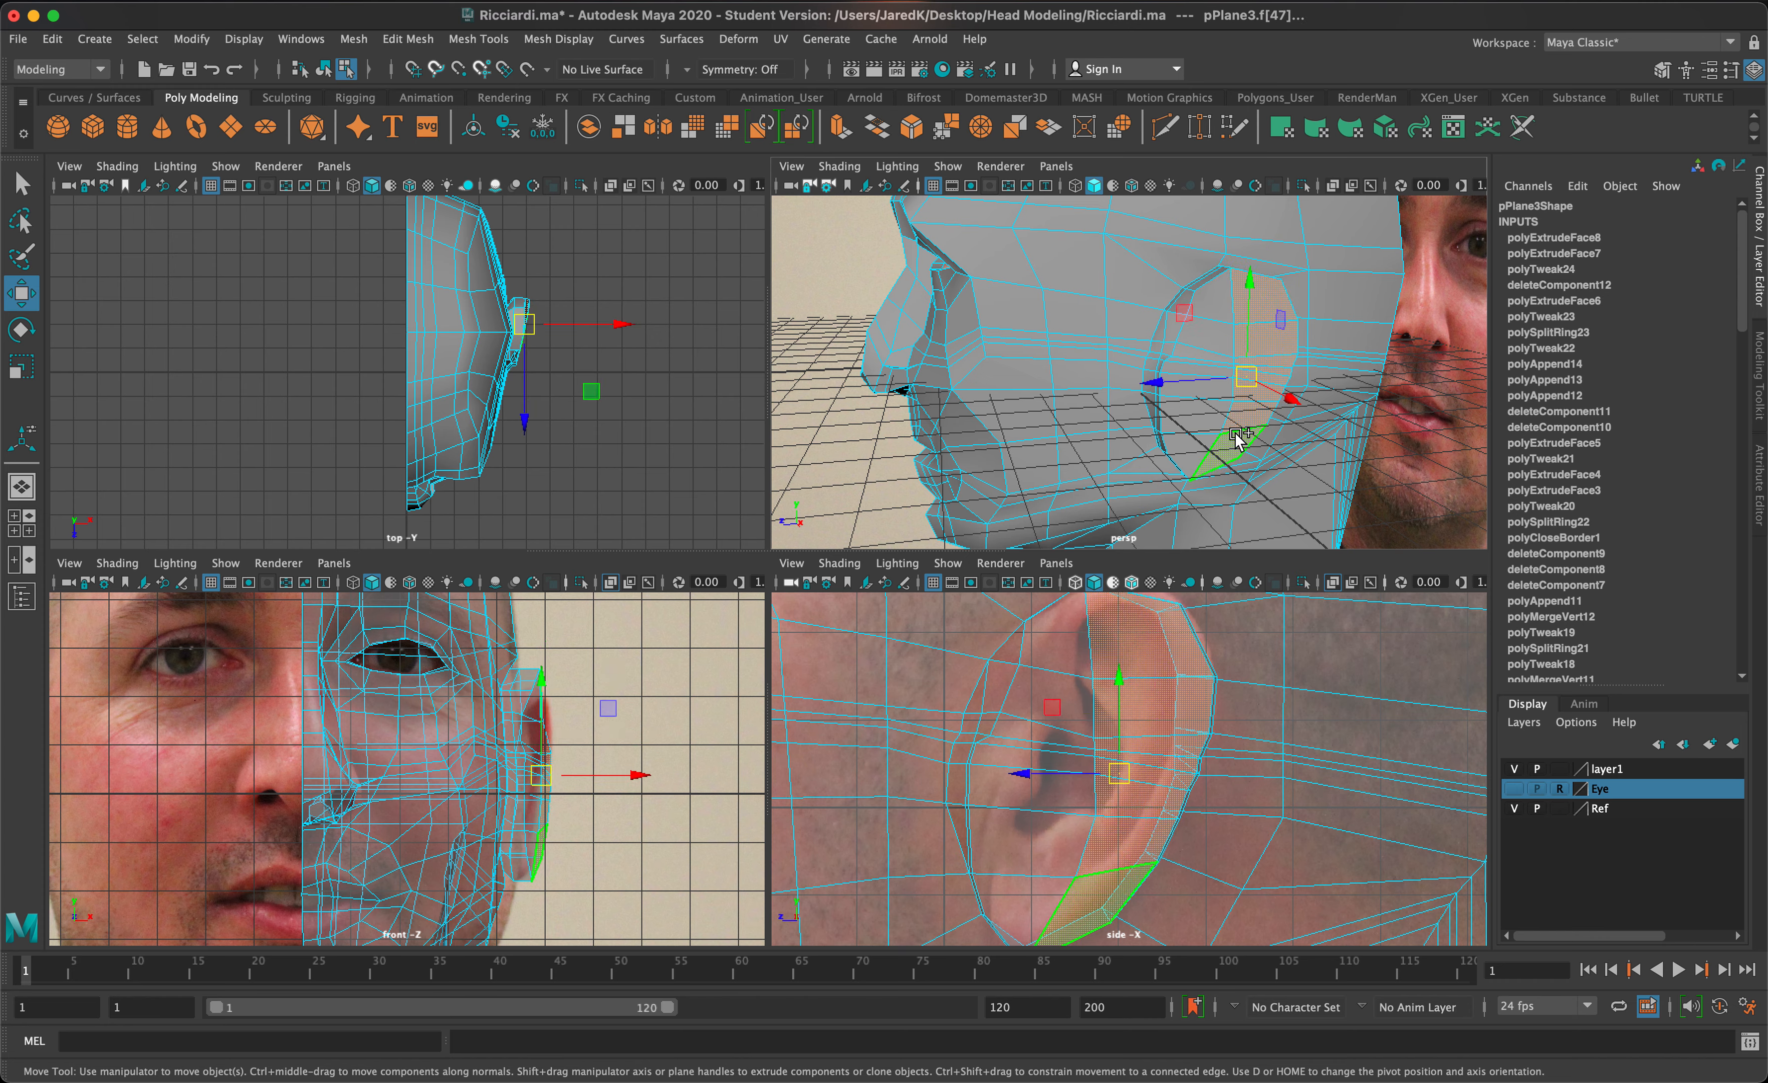
pyautogui.keyDown('shift'); pyautogui.click(1239, 438); pyautogui.keyUp('shift')
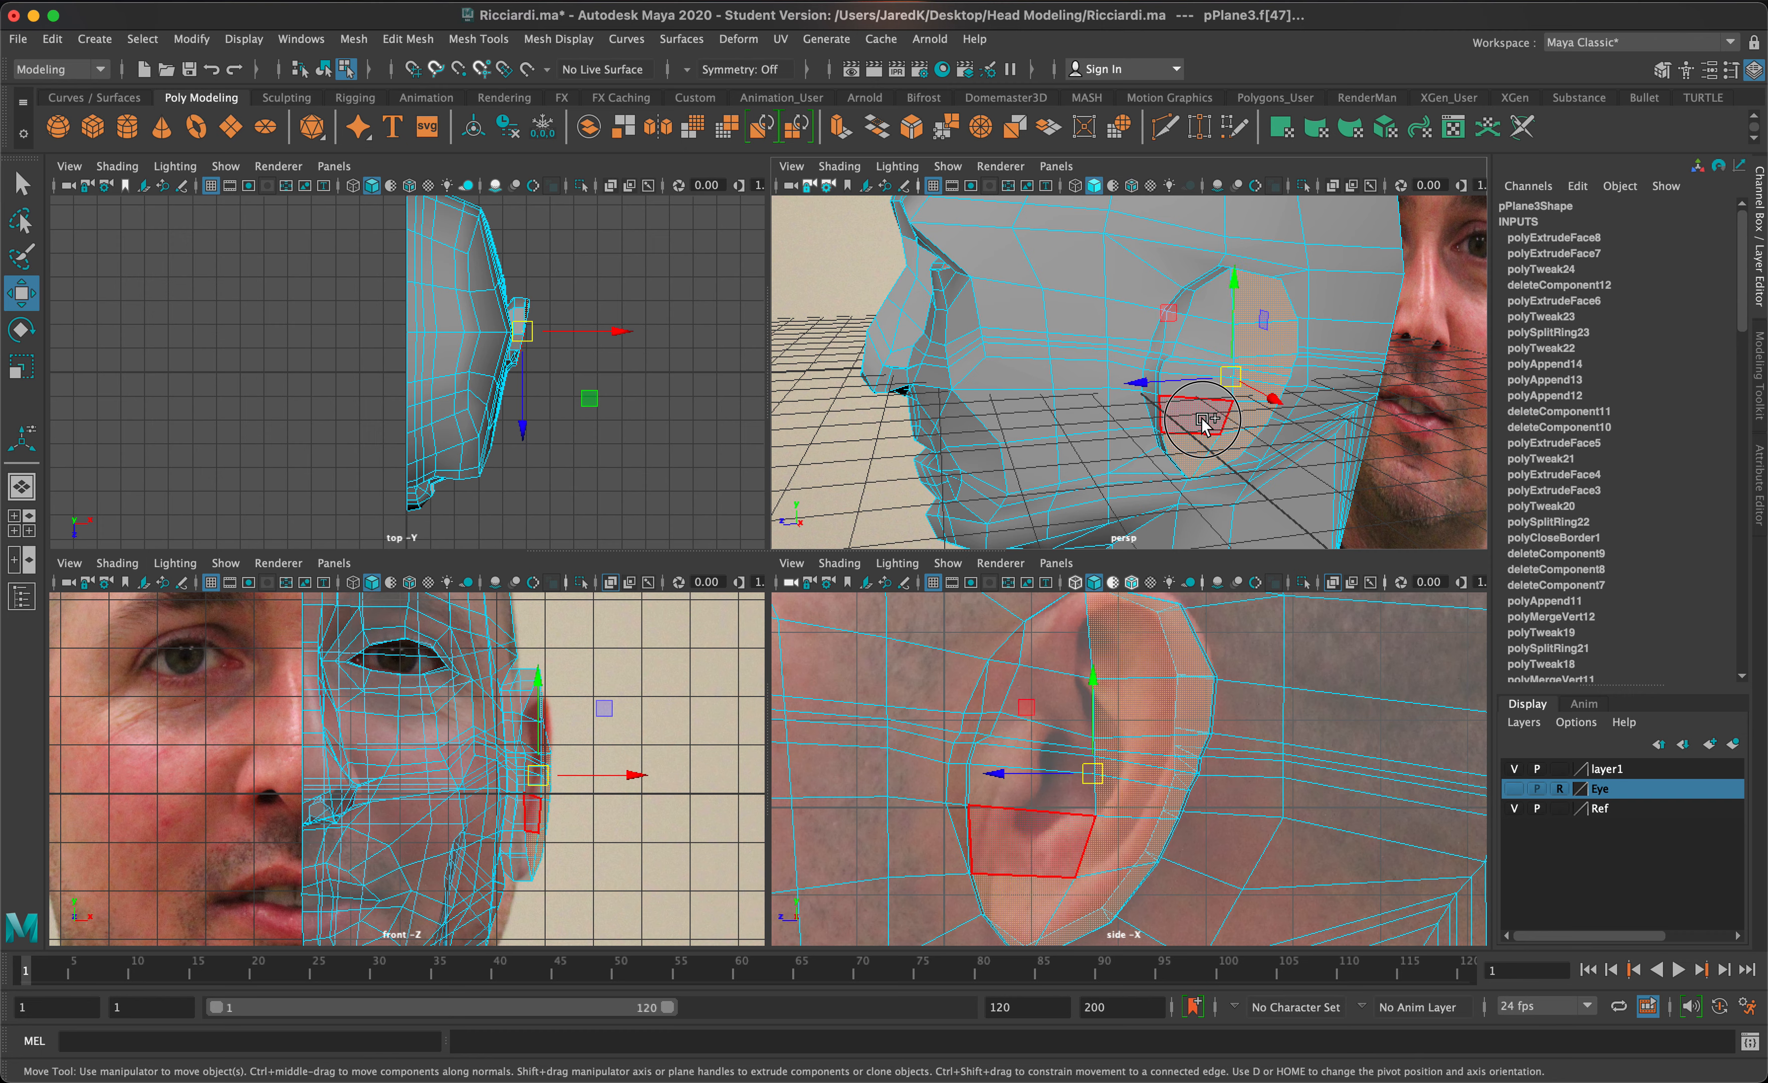
pyautogui.keyDown('shift'); pyautogui.click(1203, 420); pyautogui.keyUp('shift')
pyautogui.keyDown('shift'); pyautogui.click(1196, 393); pyautogui.keyUp('shift')
pyautogui.keyDown('shift'); pyautogui.click(1189, 365); pyautogui.keyUp('shift')
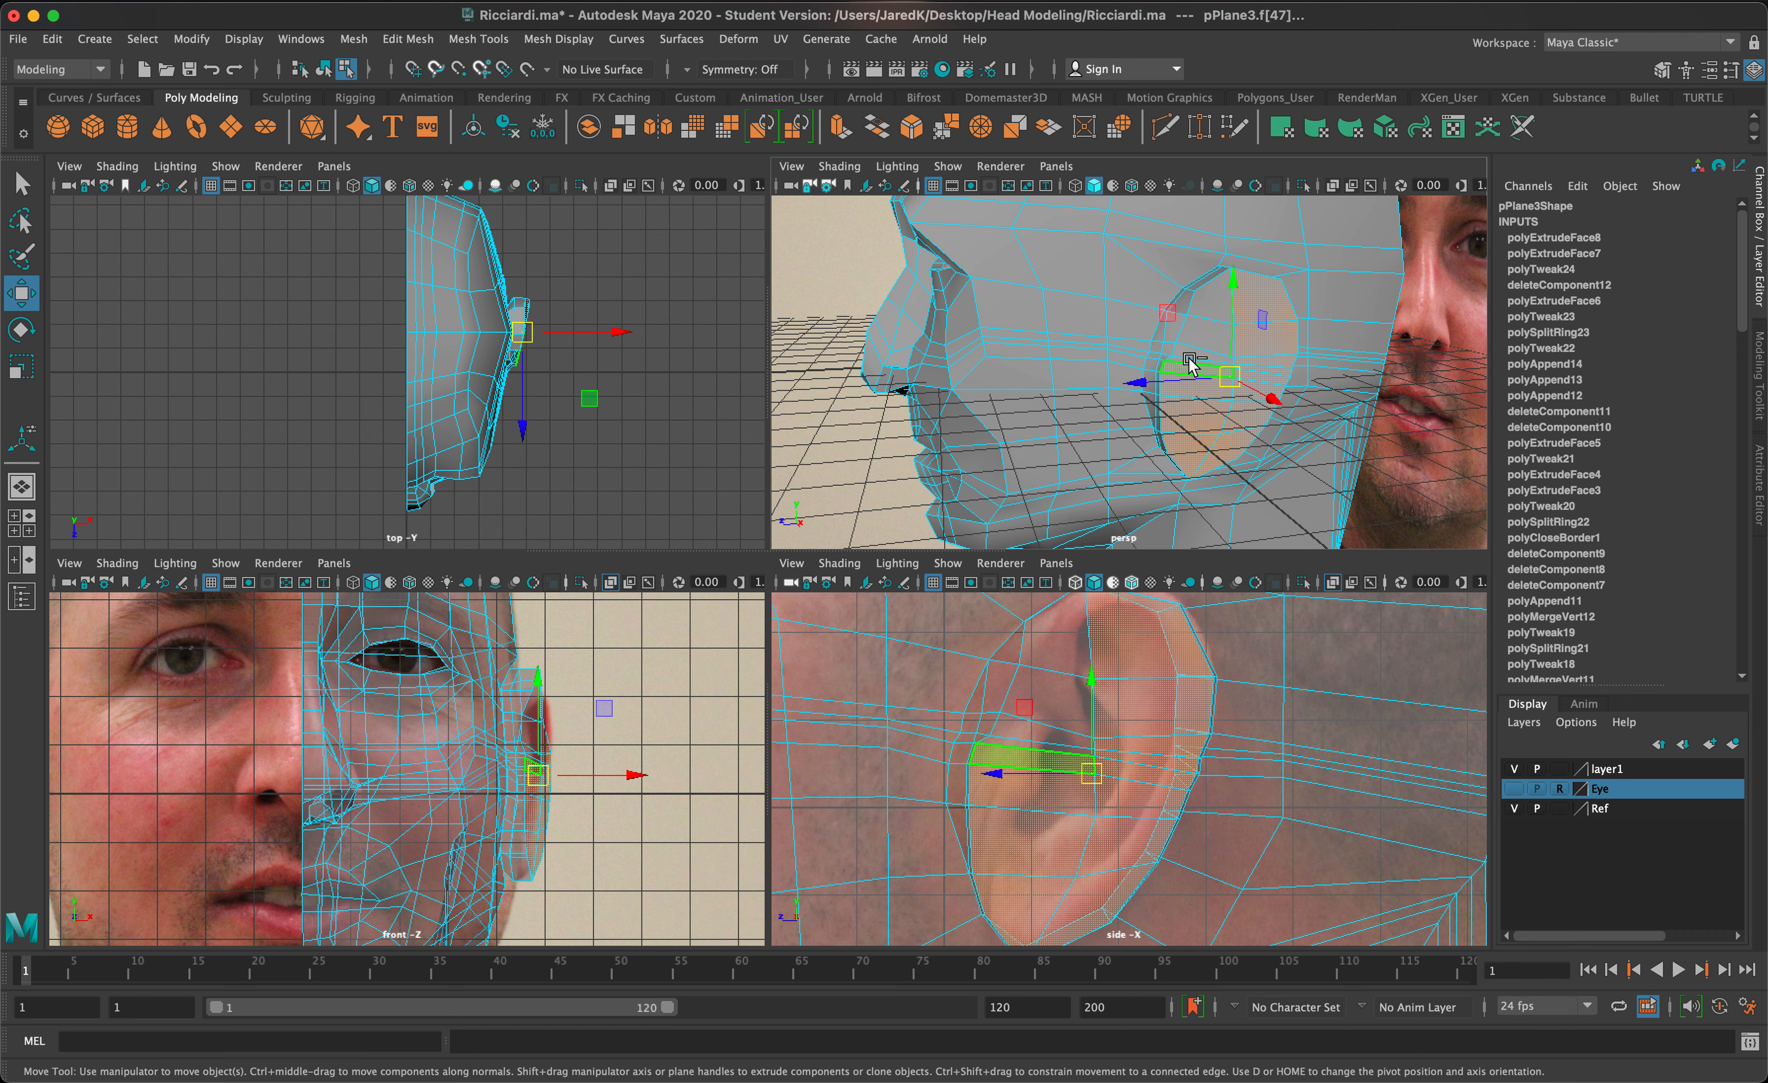
pyautogui.keyDown('shift'); pyautogui.click(1195, 355); pyautogui.keyUp('shift')
pyautogui.keyDown('shift'); pyautogui.click(1190, 366); pyautogui.keyUp('shift')
pyautogui.keyDown('shift'); pyautogui.click(1191, 363); pyautogui.keyUp('shift')
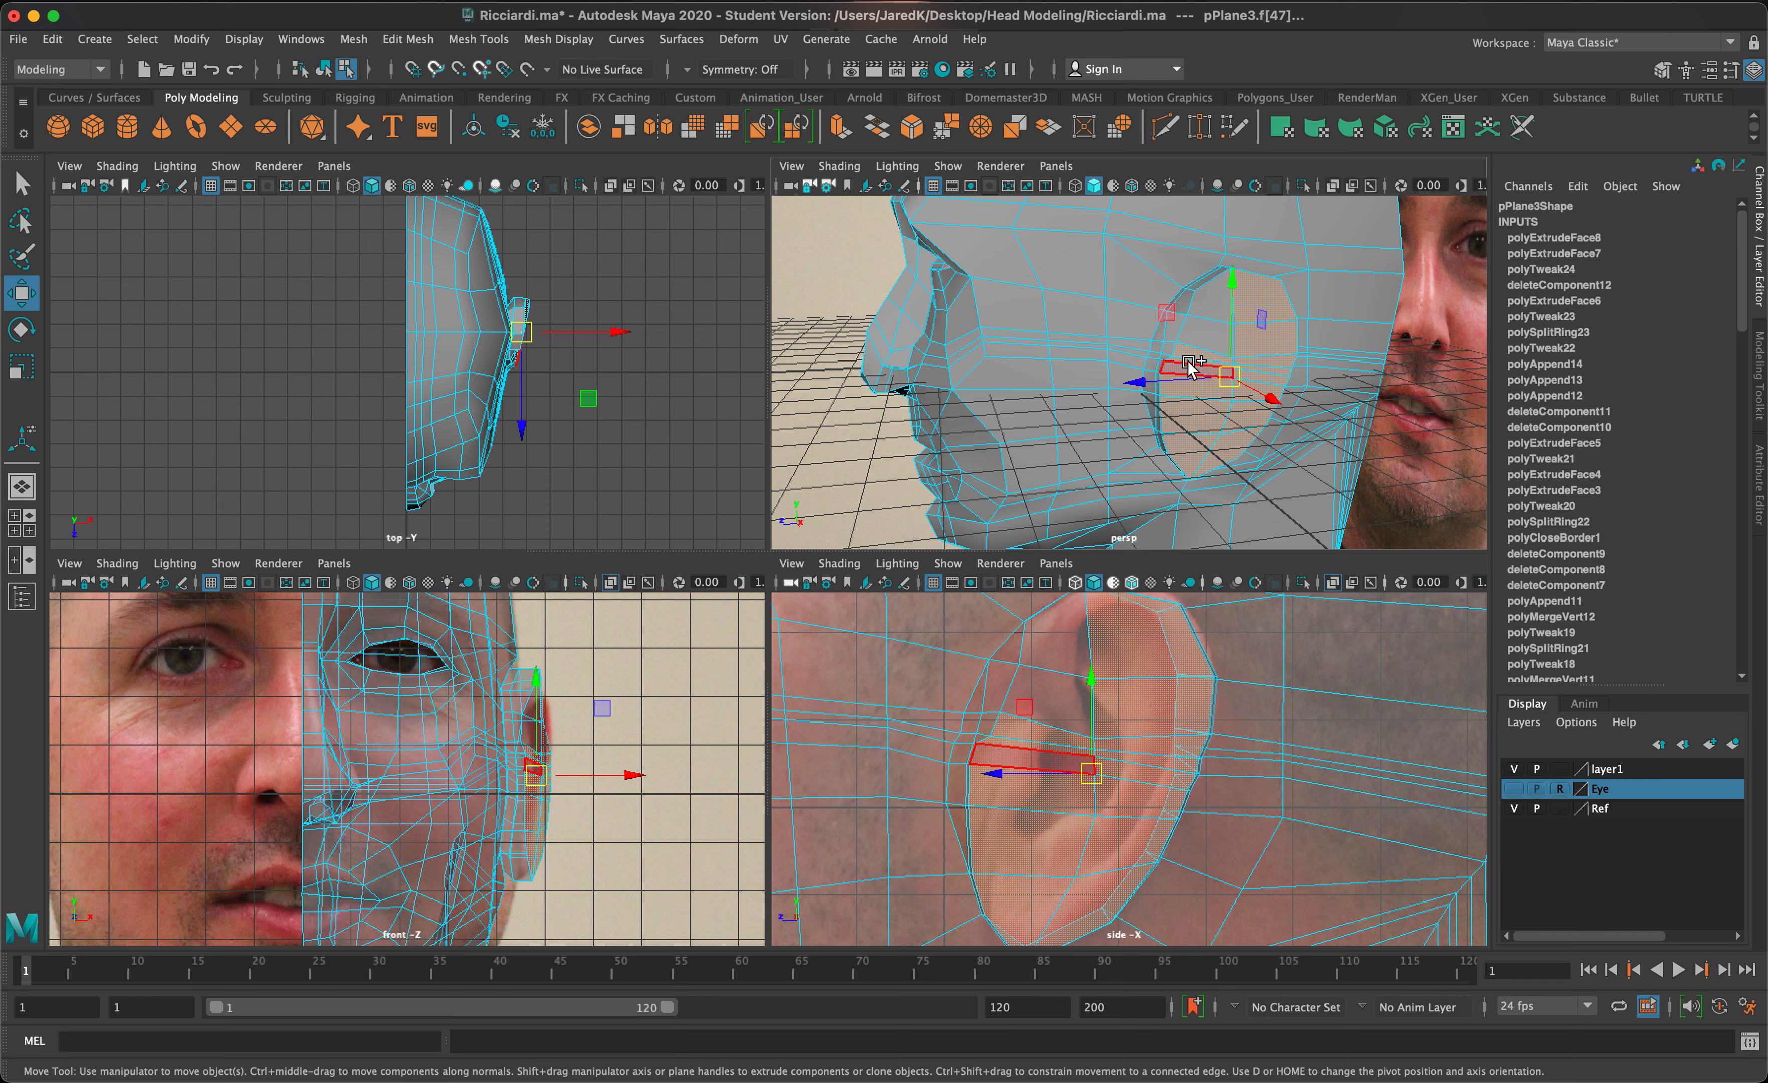
pyautogui.keyDown('shift'); pyautogui.click(1190, 366); pyautogui.keyUp('shift')
pyautogui.keyDown('shift'); pyautogui.click(1209, 313); pyautogui.keyUp('shift')
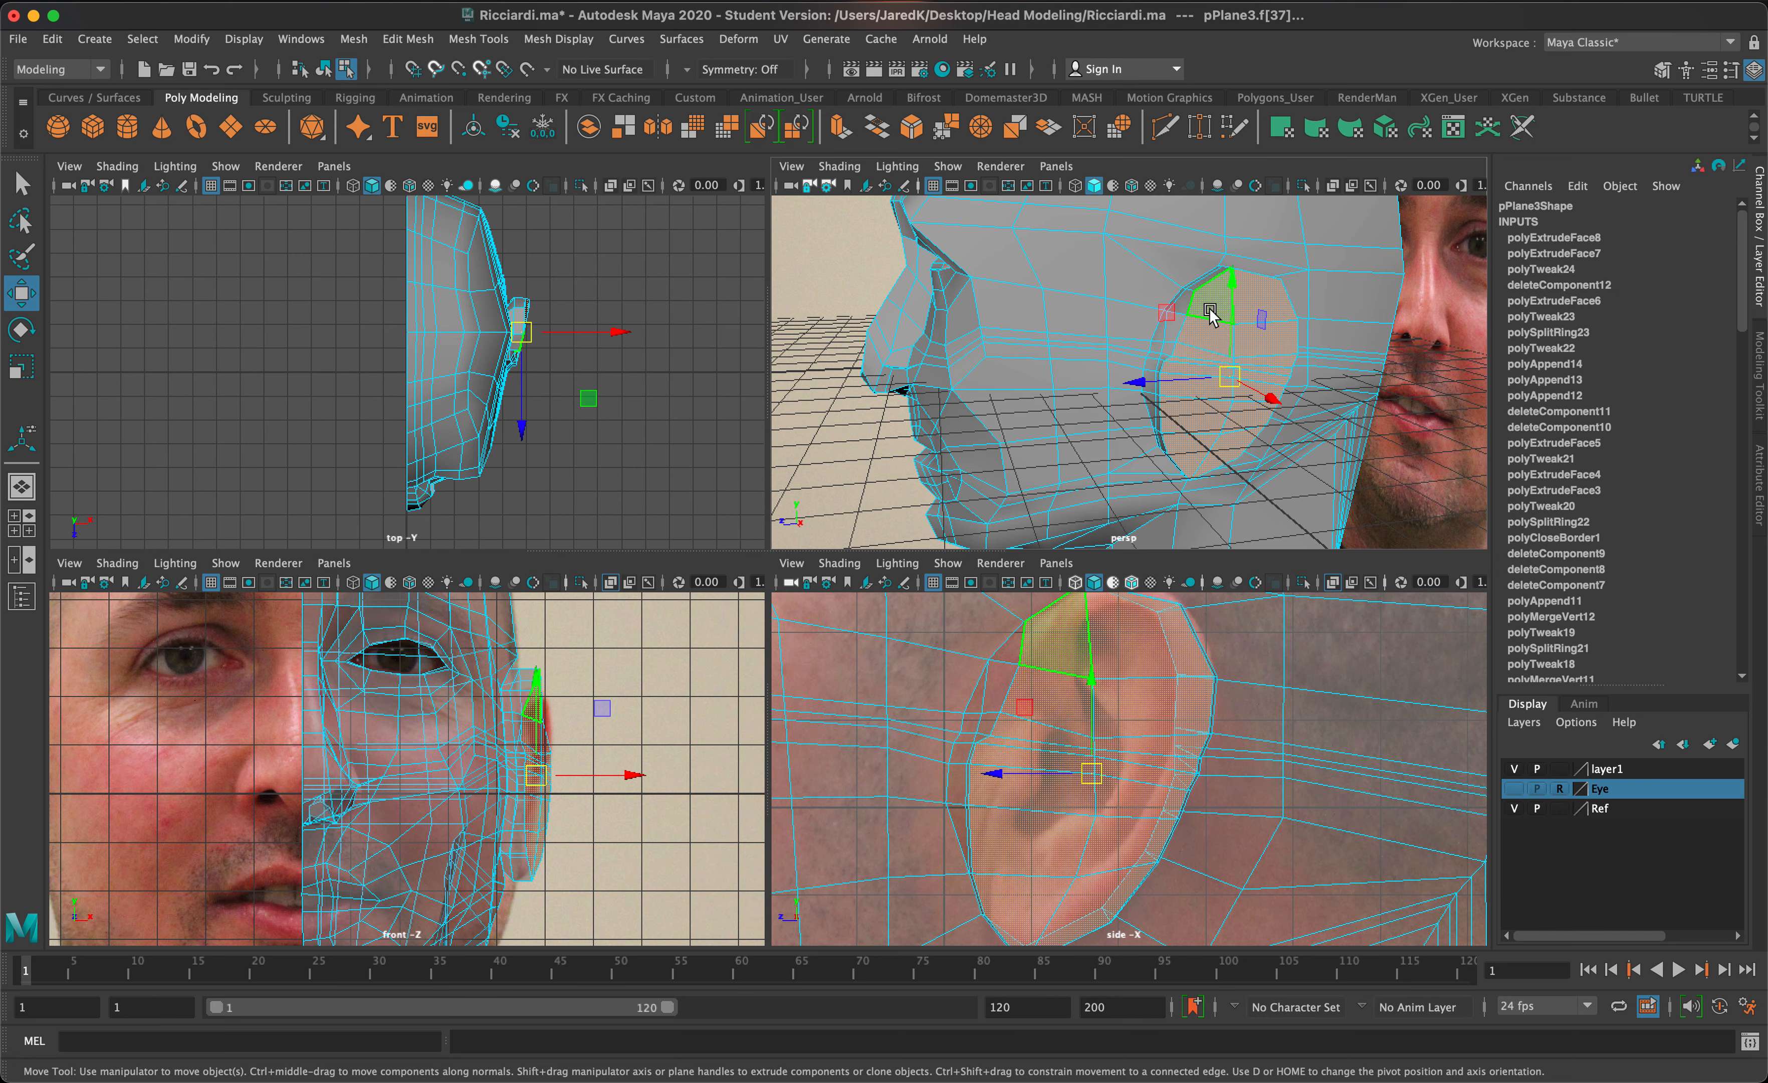
pyautogui.hotkey('ctrl', 'e')
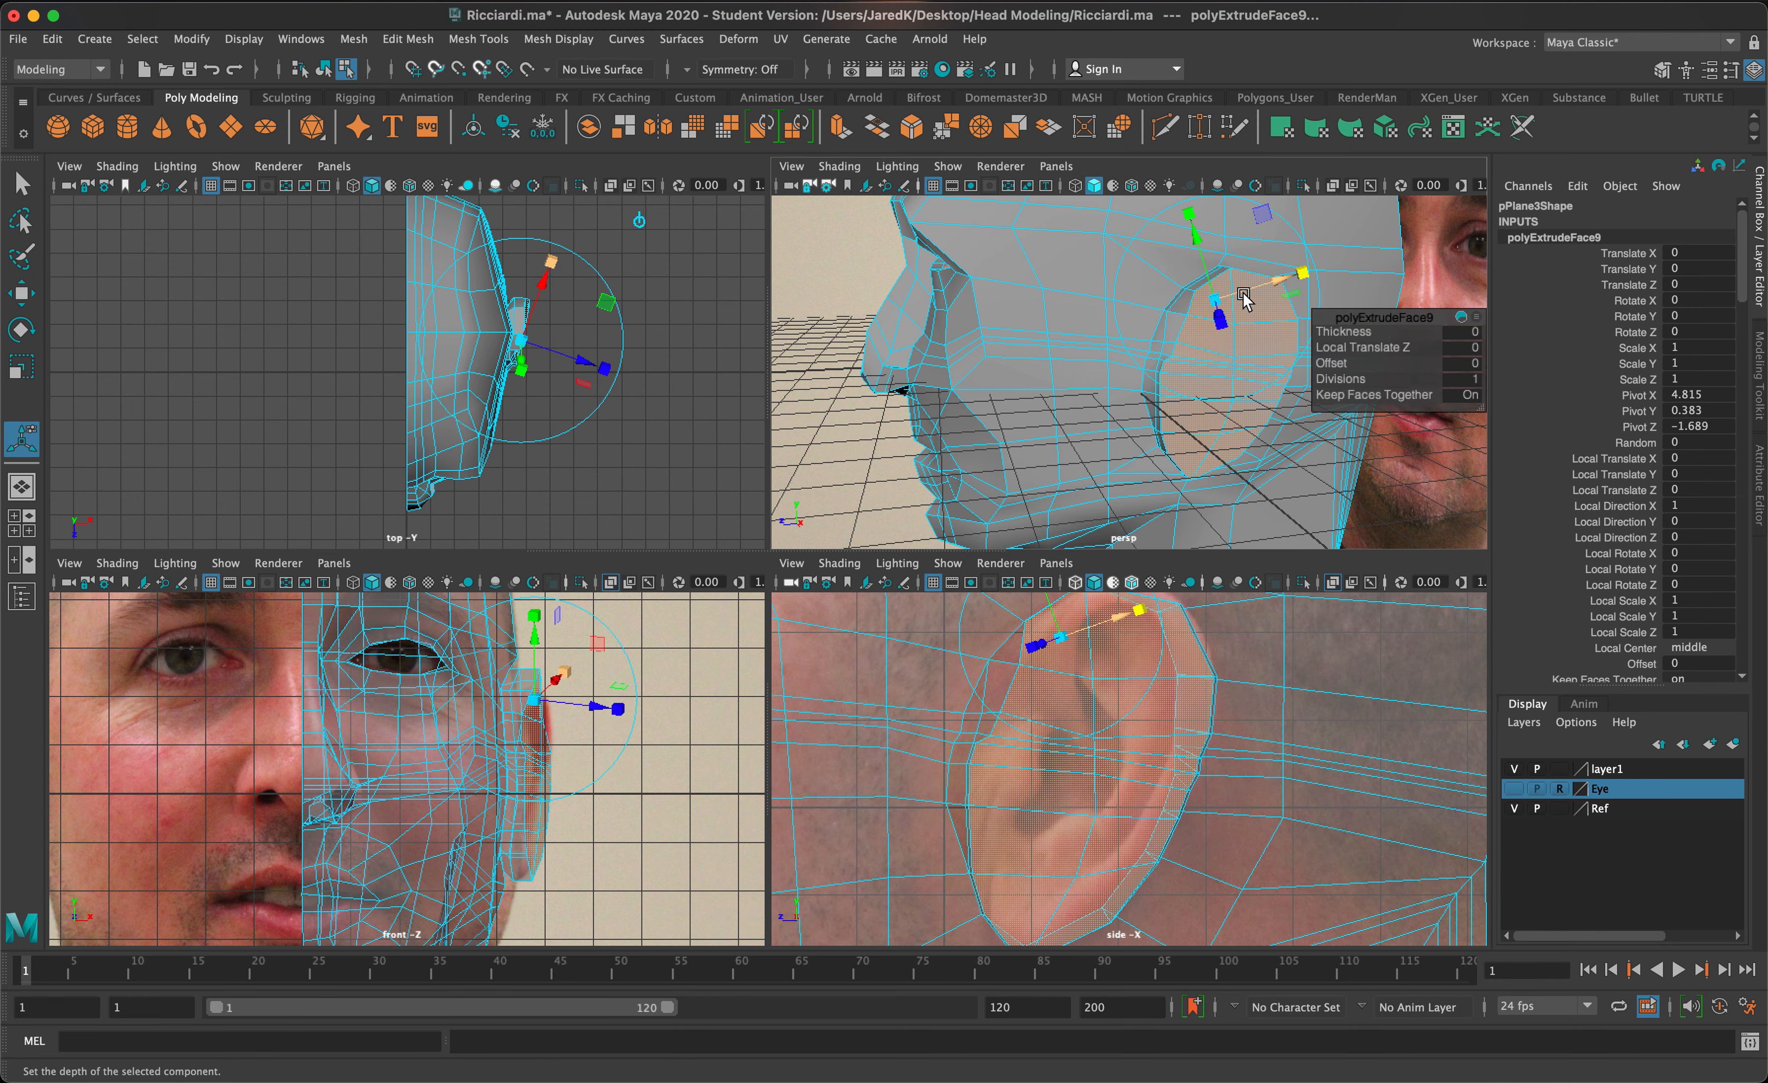
pyautogui.moveTo(1227, 298); pyautogui.dragTo(1154, 350)
pyautogui.press('3')
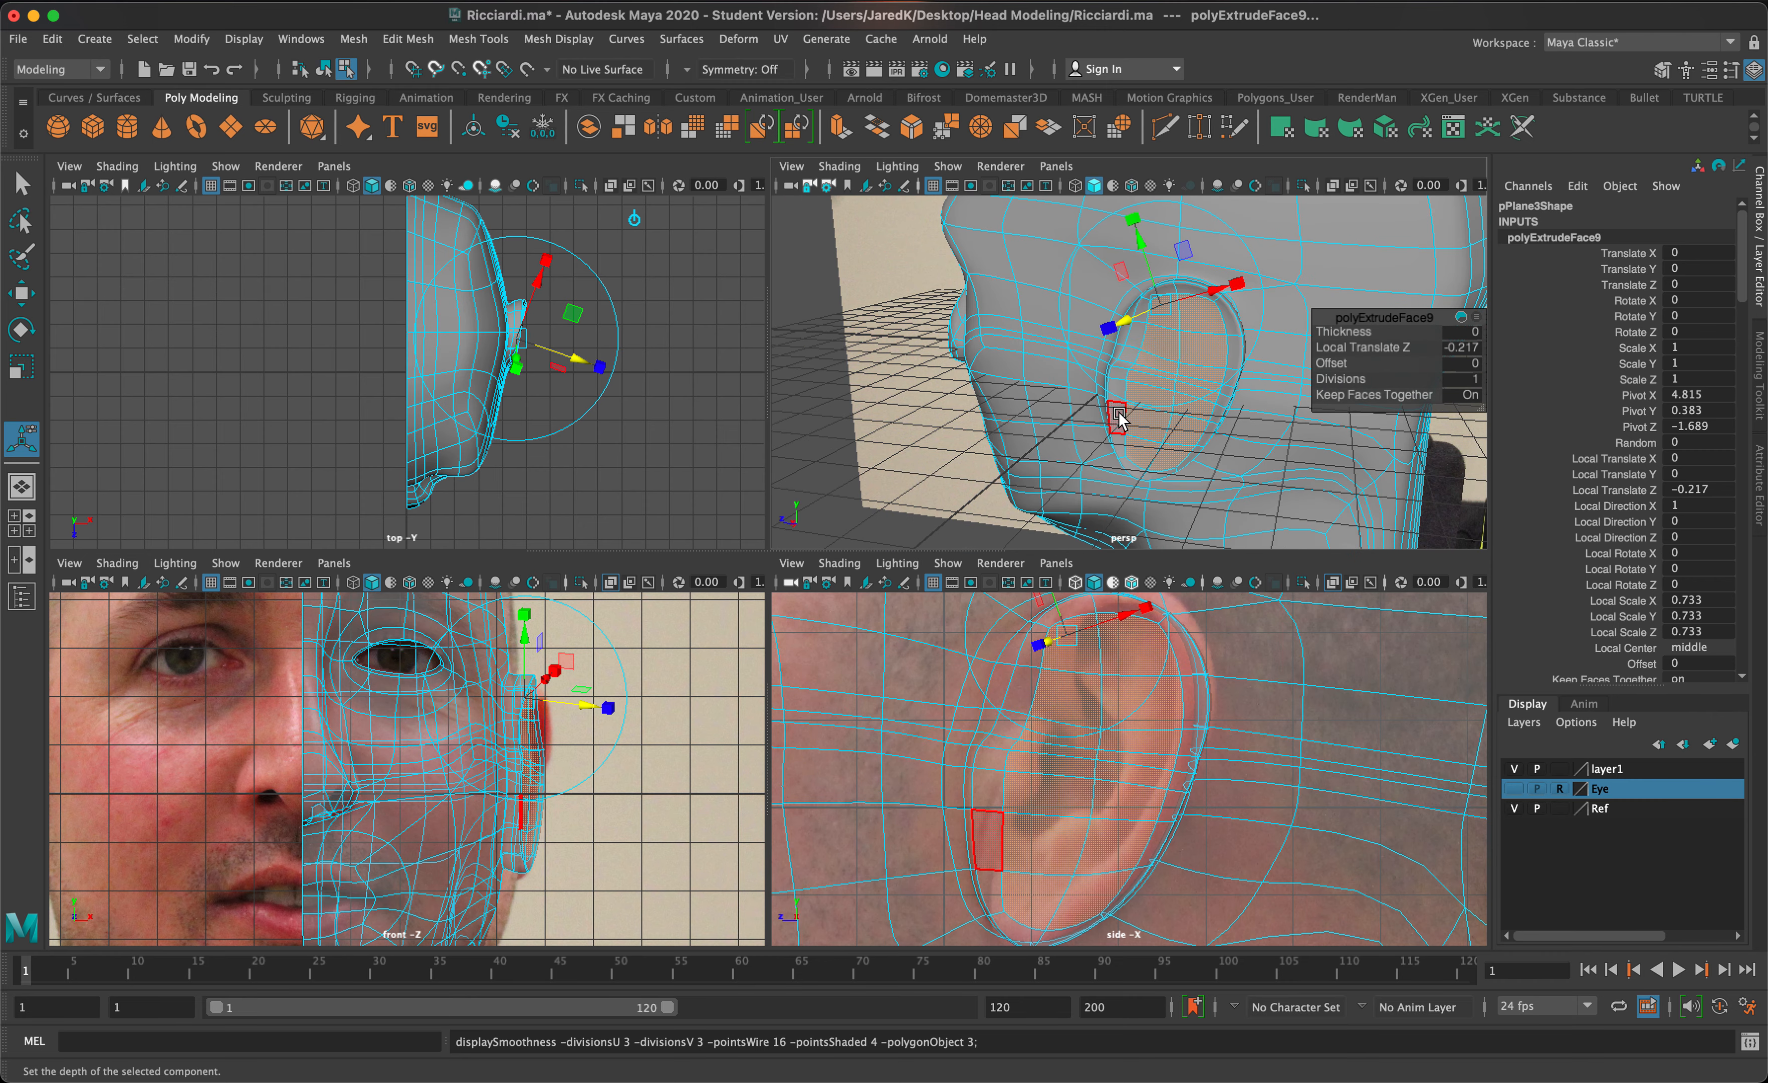
# Step: Return to the unsmoothed mesh and move the mid-height vertex on the recess's inner front edge sideways along X
pyautogui.press('1')
pyautogui.press('f')
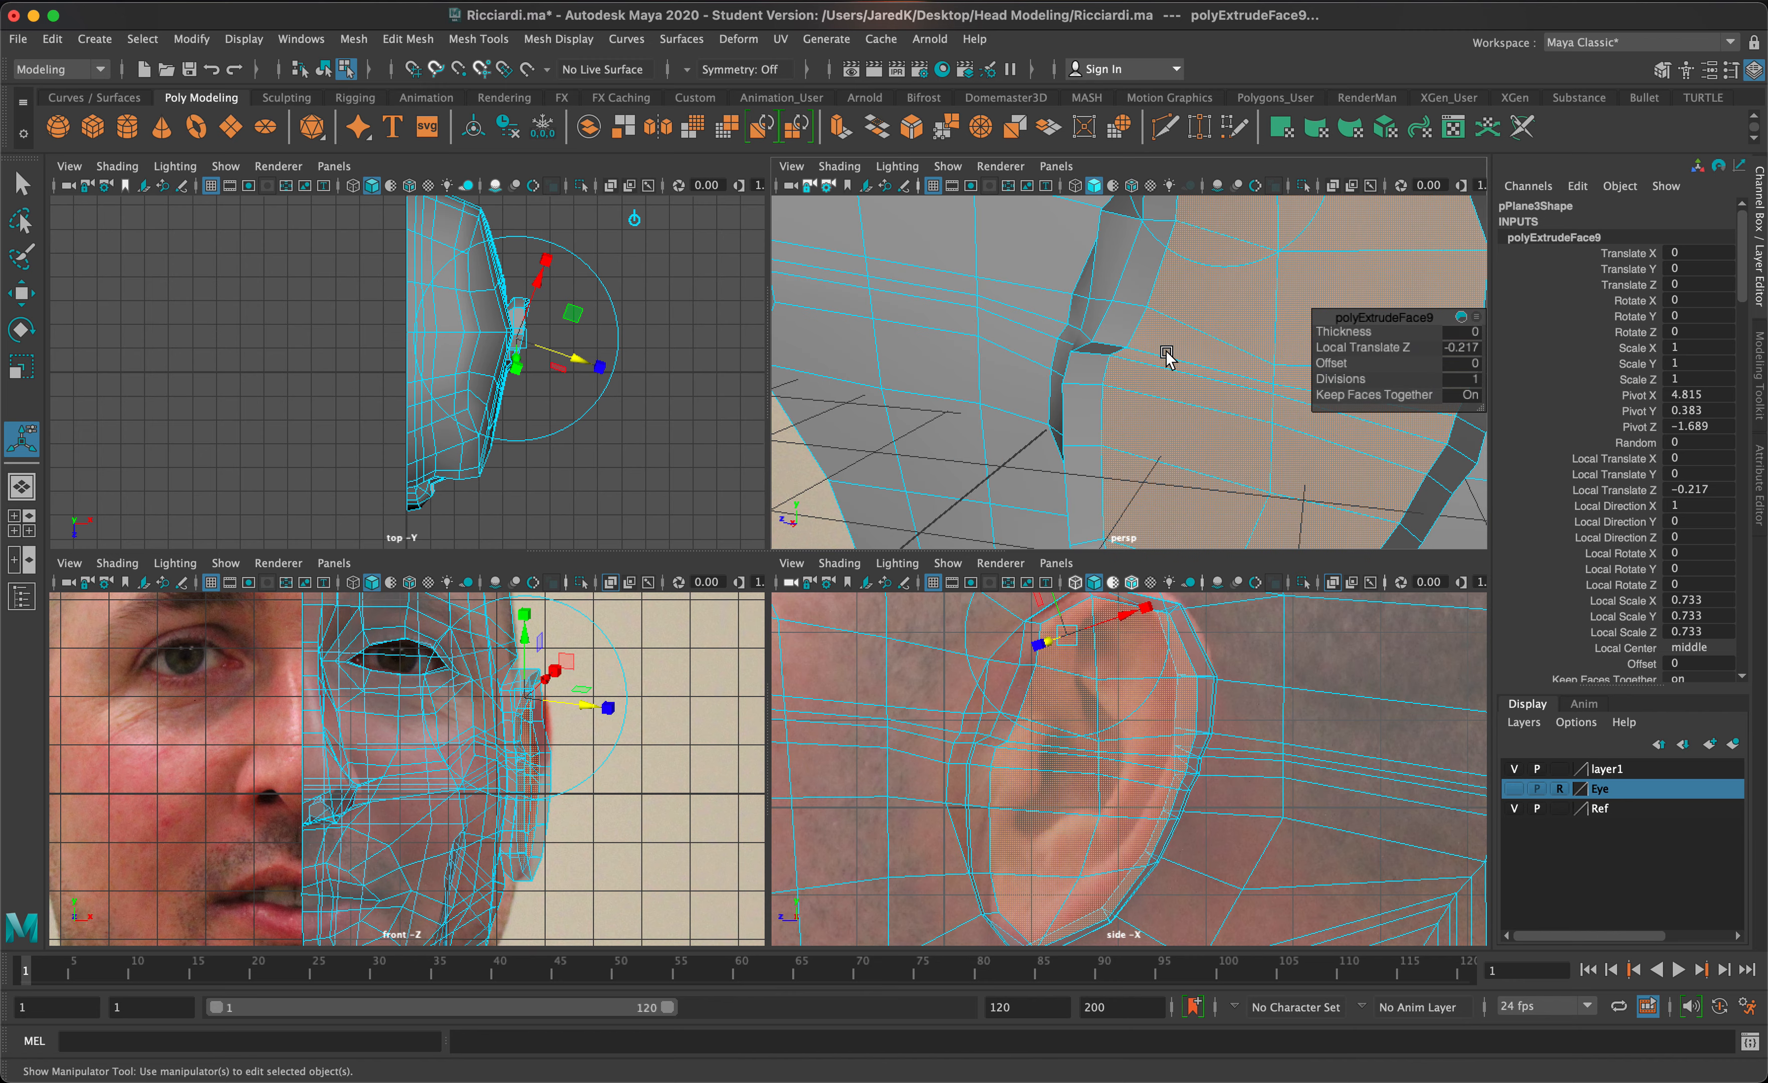
pyautogui.press('q')
pyautogui.keyDown('alt'); pyautogui.moveTo(1168, 355); pyautogui.dragTo(1299, 343); pyautogui.keyUp('alt')
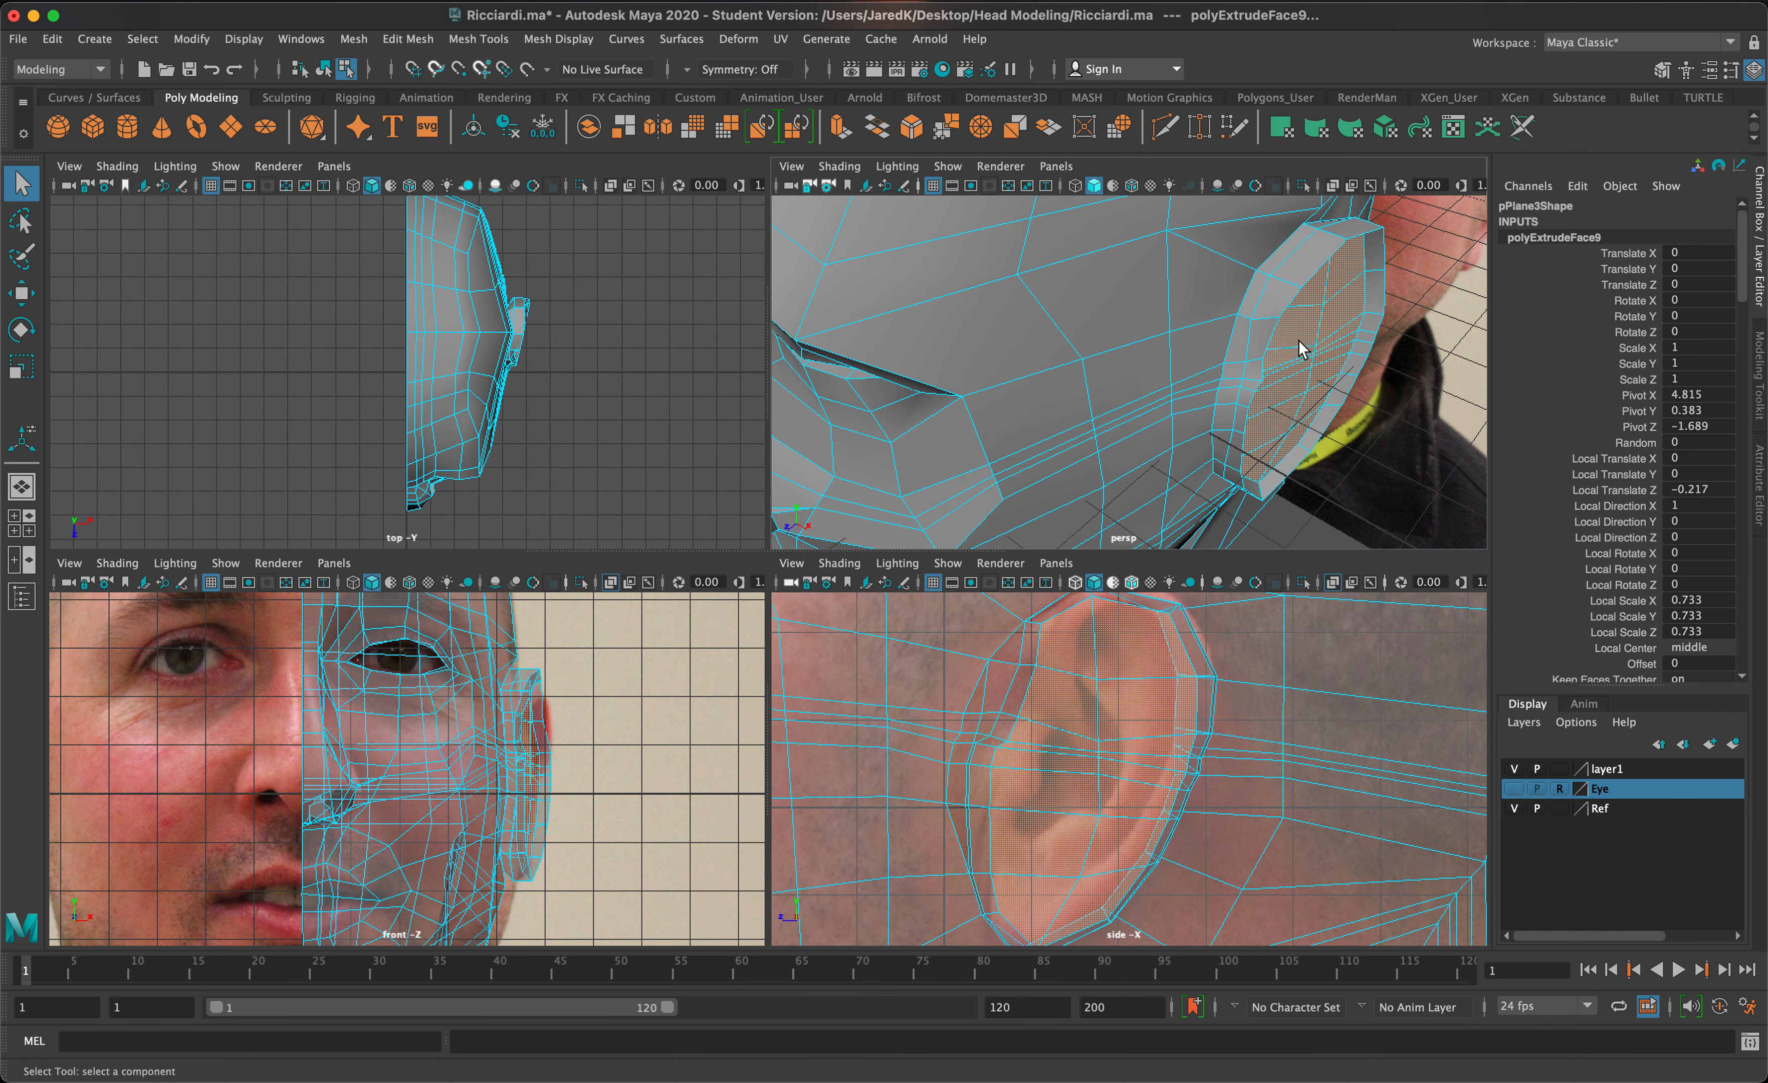
pyautogui.moveTo(1272, 371); pyautogui.dragTo(1220, 360, button='right')
pyautogui.click(1264, 386)
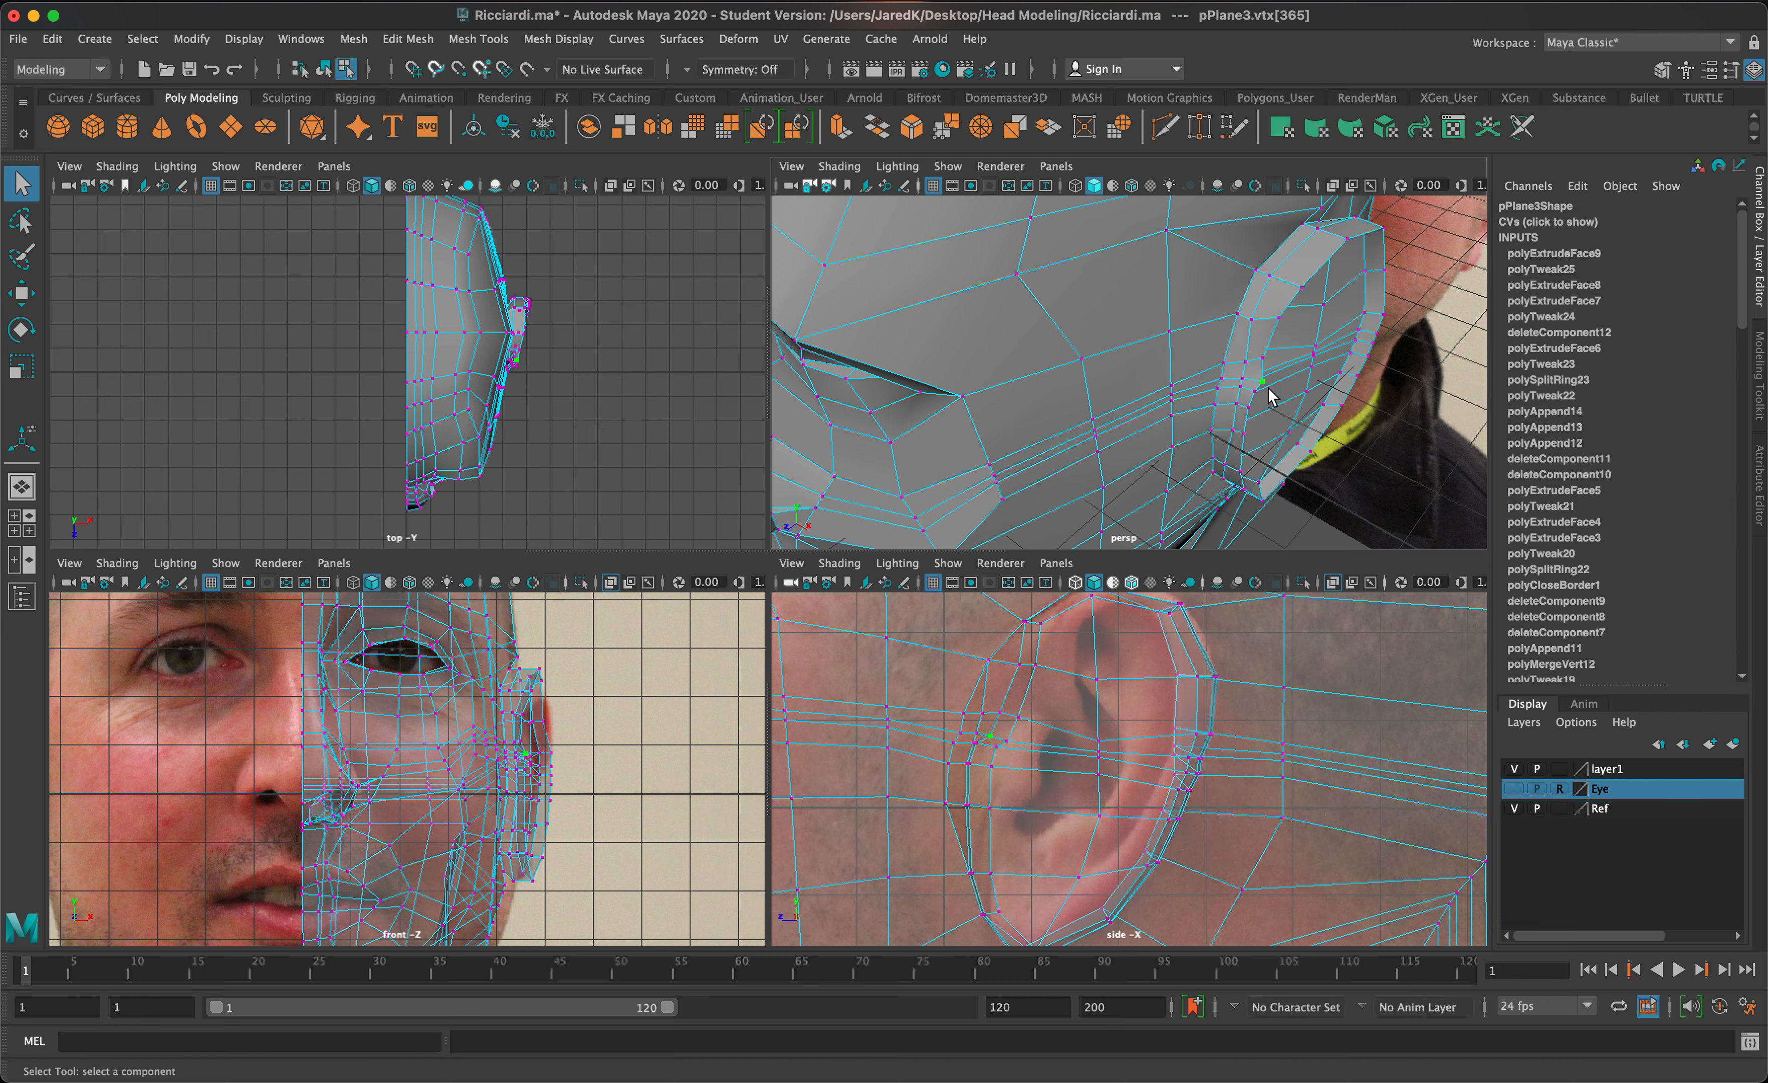
pyautogui.press('w')
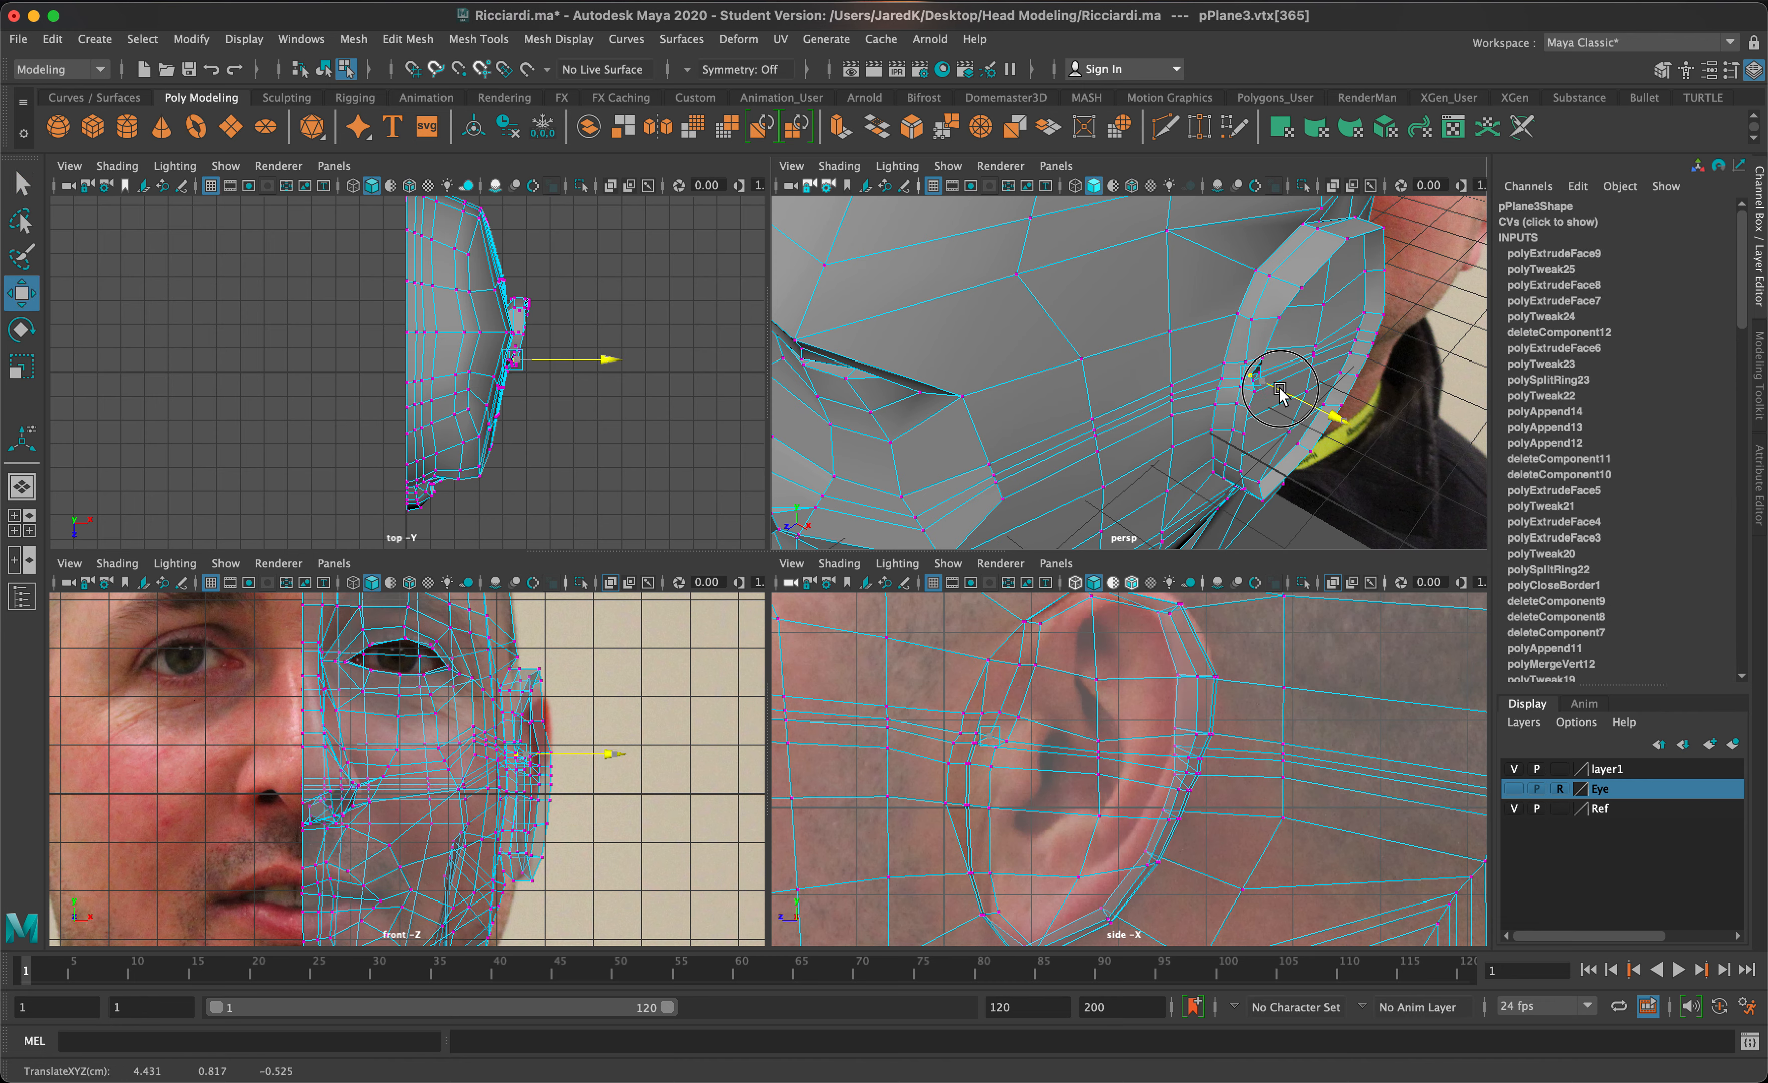
pyautogui.moveTo(1279, 387); pyautogui.dragTo(1281, 389)
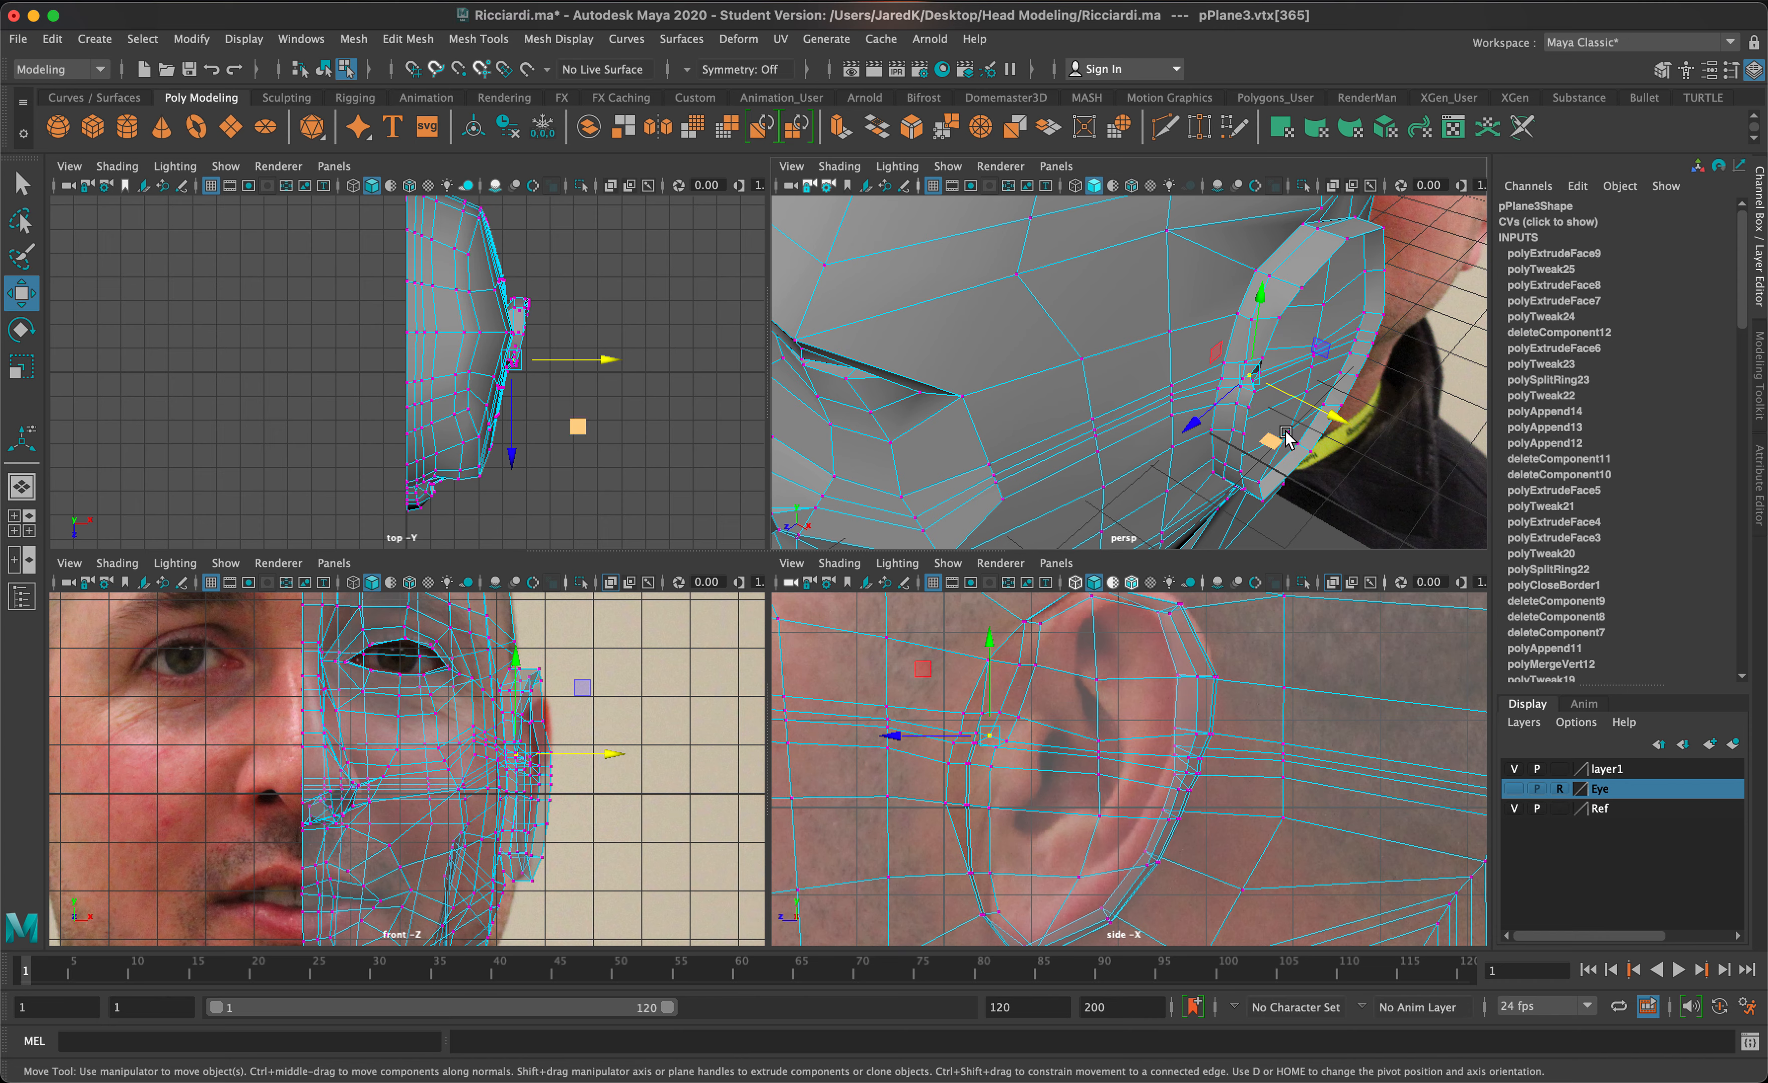
# Step: Select the upper vertices along the front of the ear recess and scale them along X to line them up sideways
pyautogui.click(1039, 667)
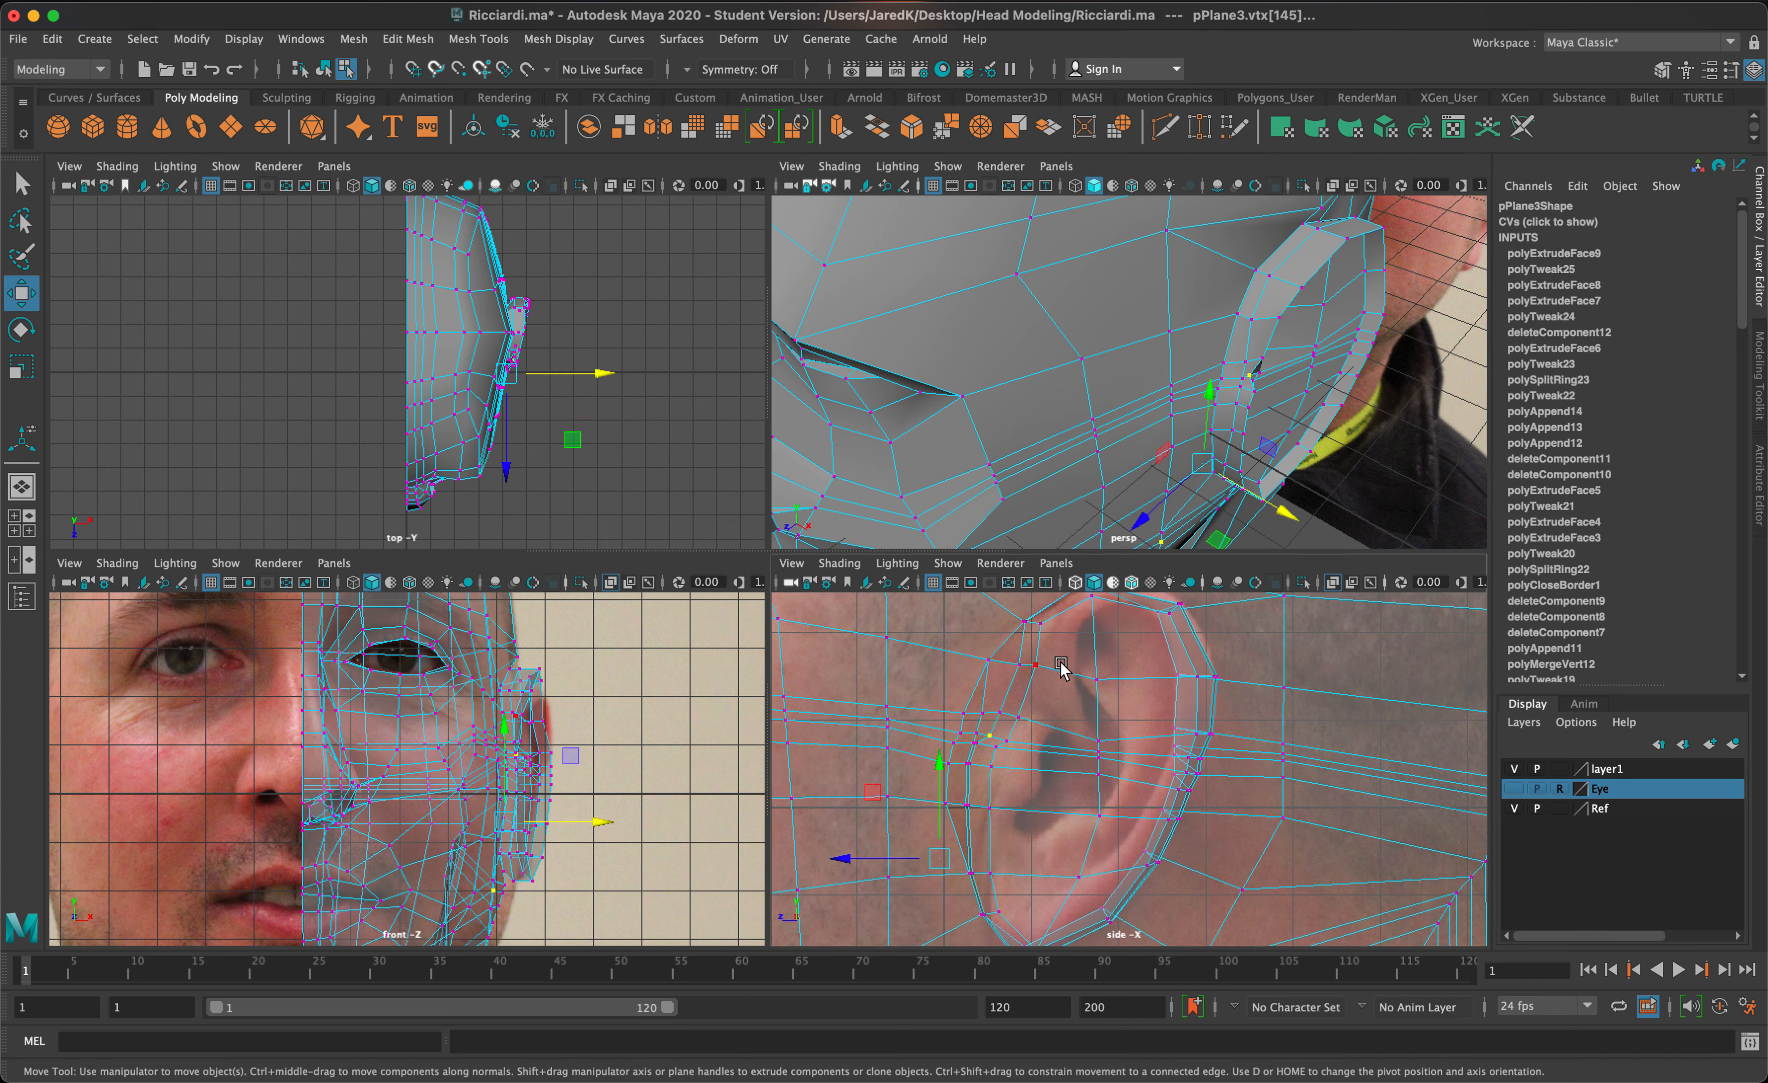
pyautogui.click(1036, 666)
pyautogui.press('q')
pyautogui.keyDown('shift'); pyautogui.click(1019, 665); pyautogui.keyUp('shift')
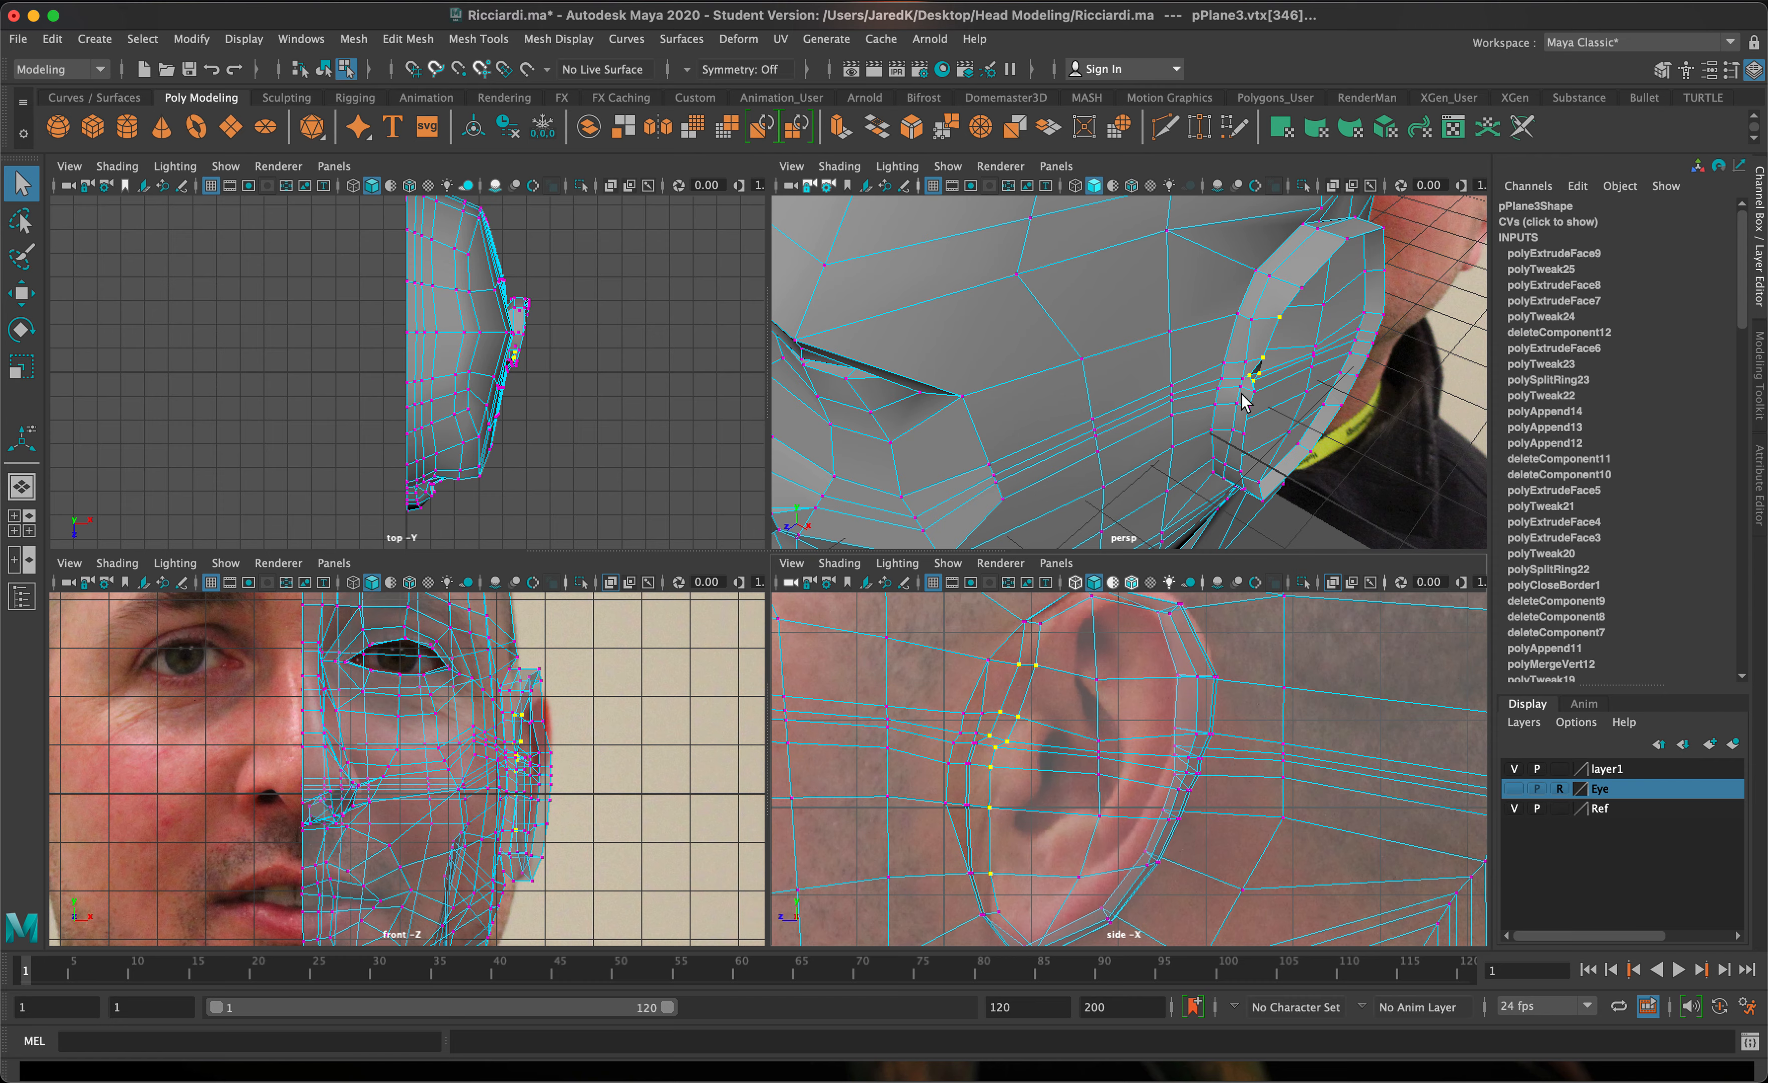
pyautogui.keyDown('alt'); pyautogui.moveTo(1286, 433); pyautogui.dragTo(1227, 408); pyautogui.keyUp('alt')
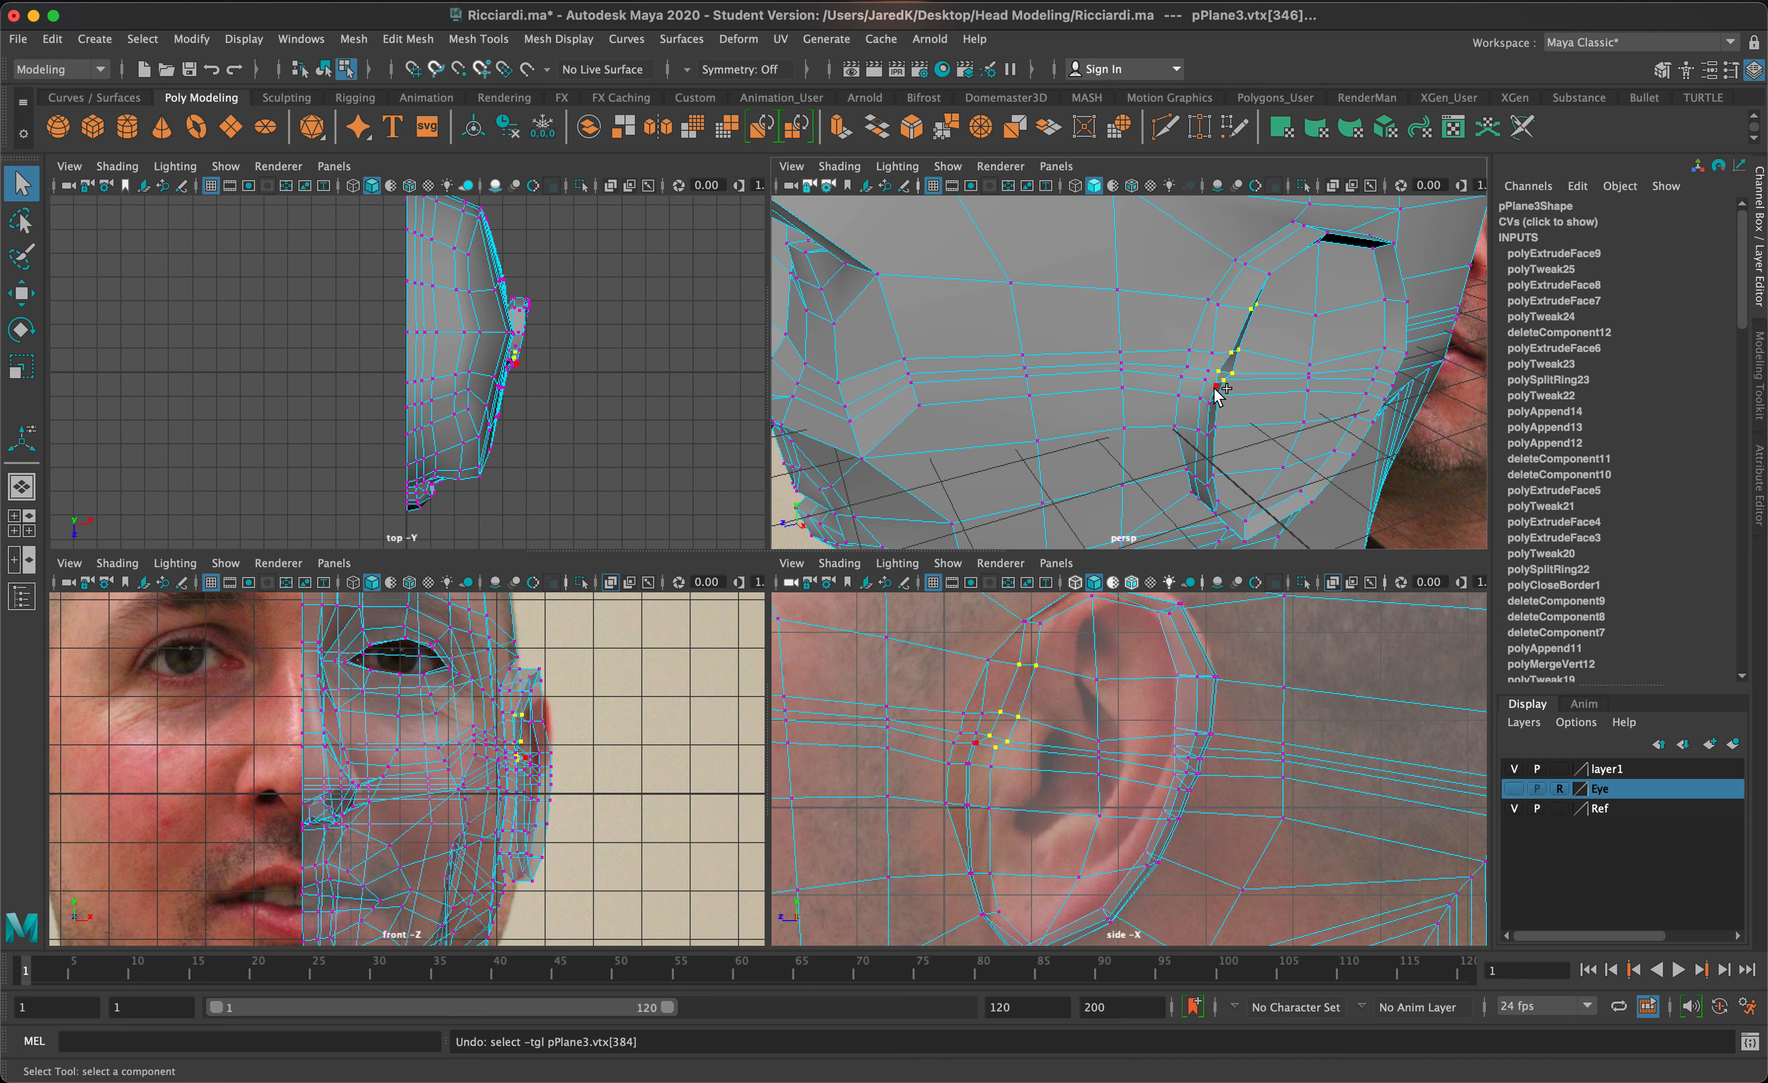
pyautogui.keyDown('shift'); pyautogui.click(1216, 385); pyautogui.keyUp('shift')
pyautogui.press('e')
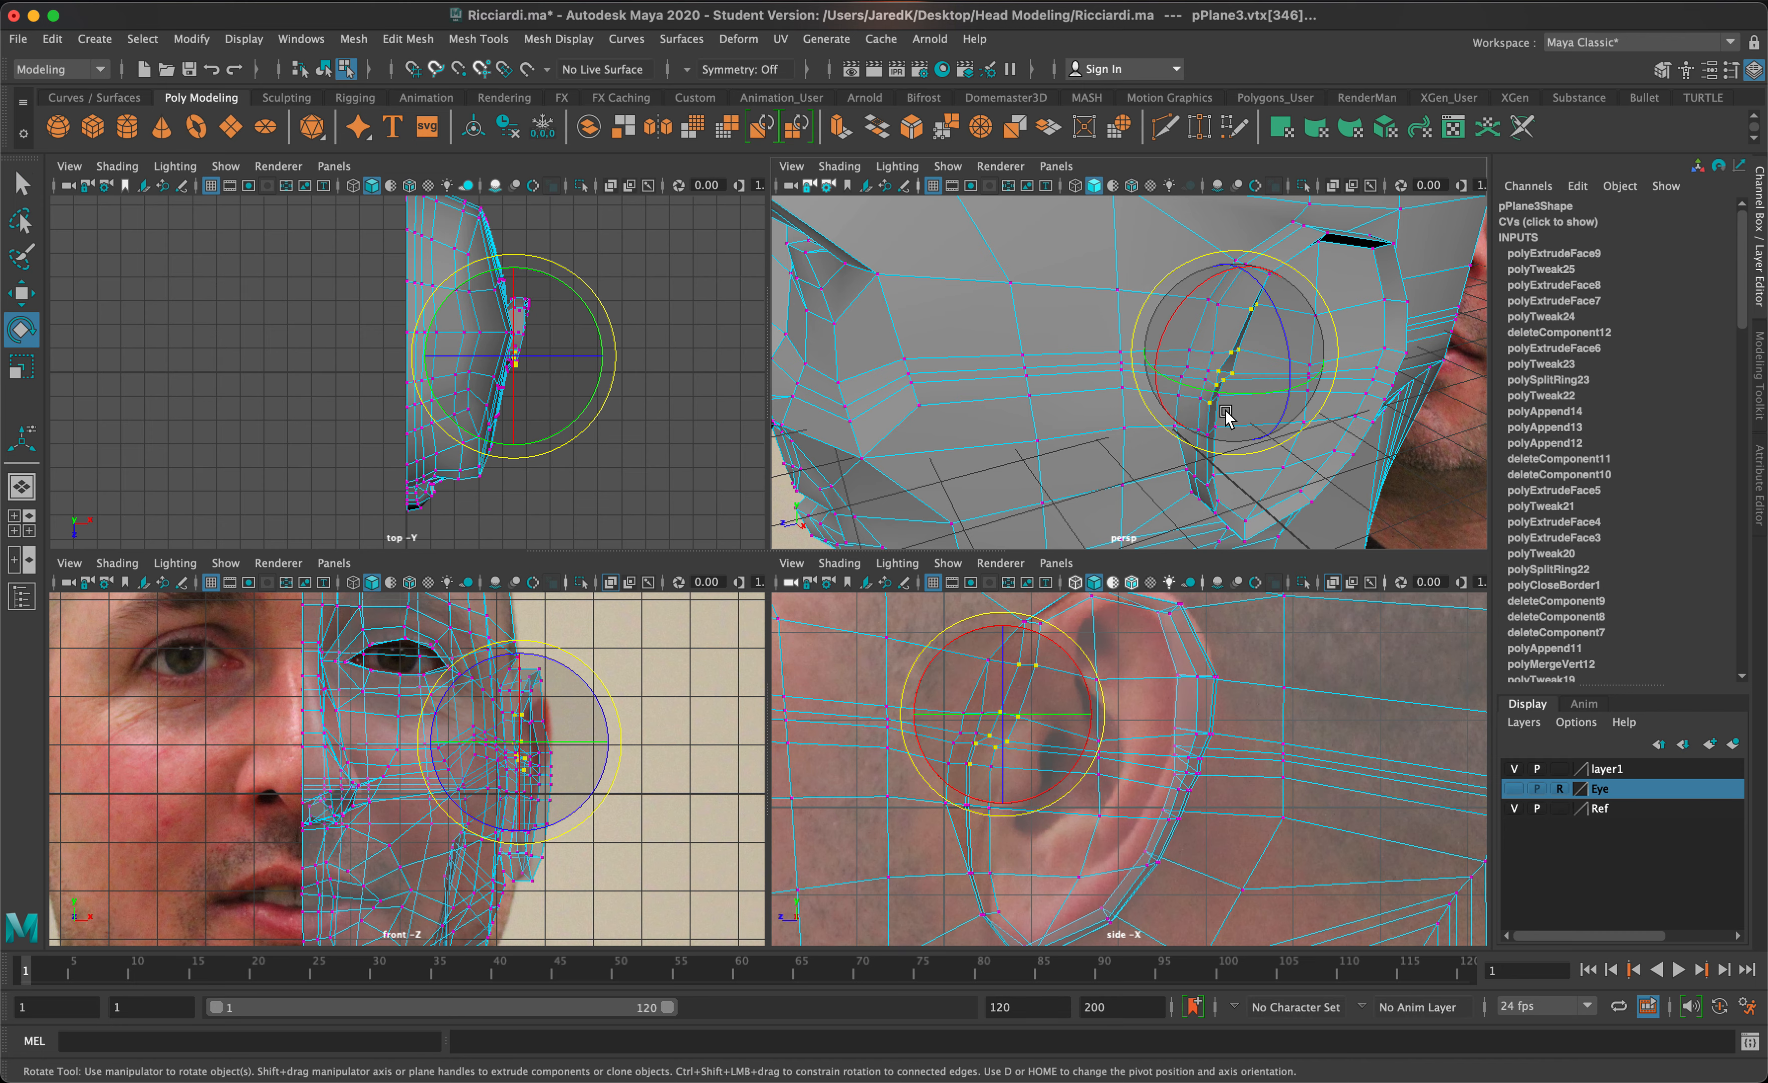
pyautogui.press('4')
pyautogui.press('1')
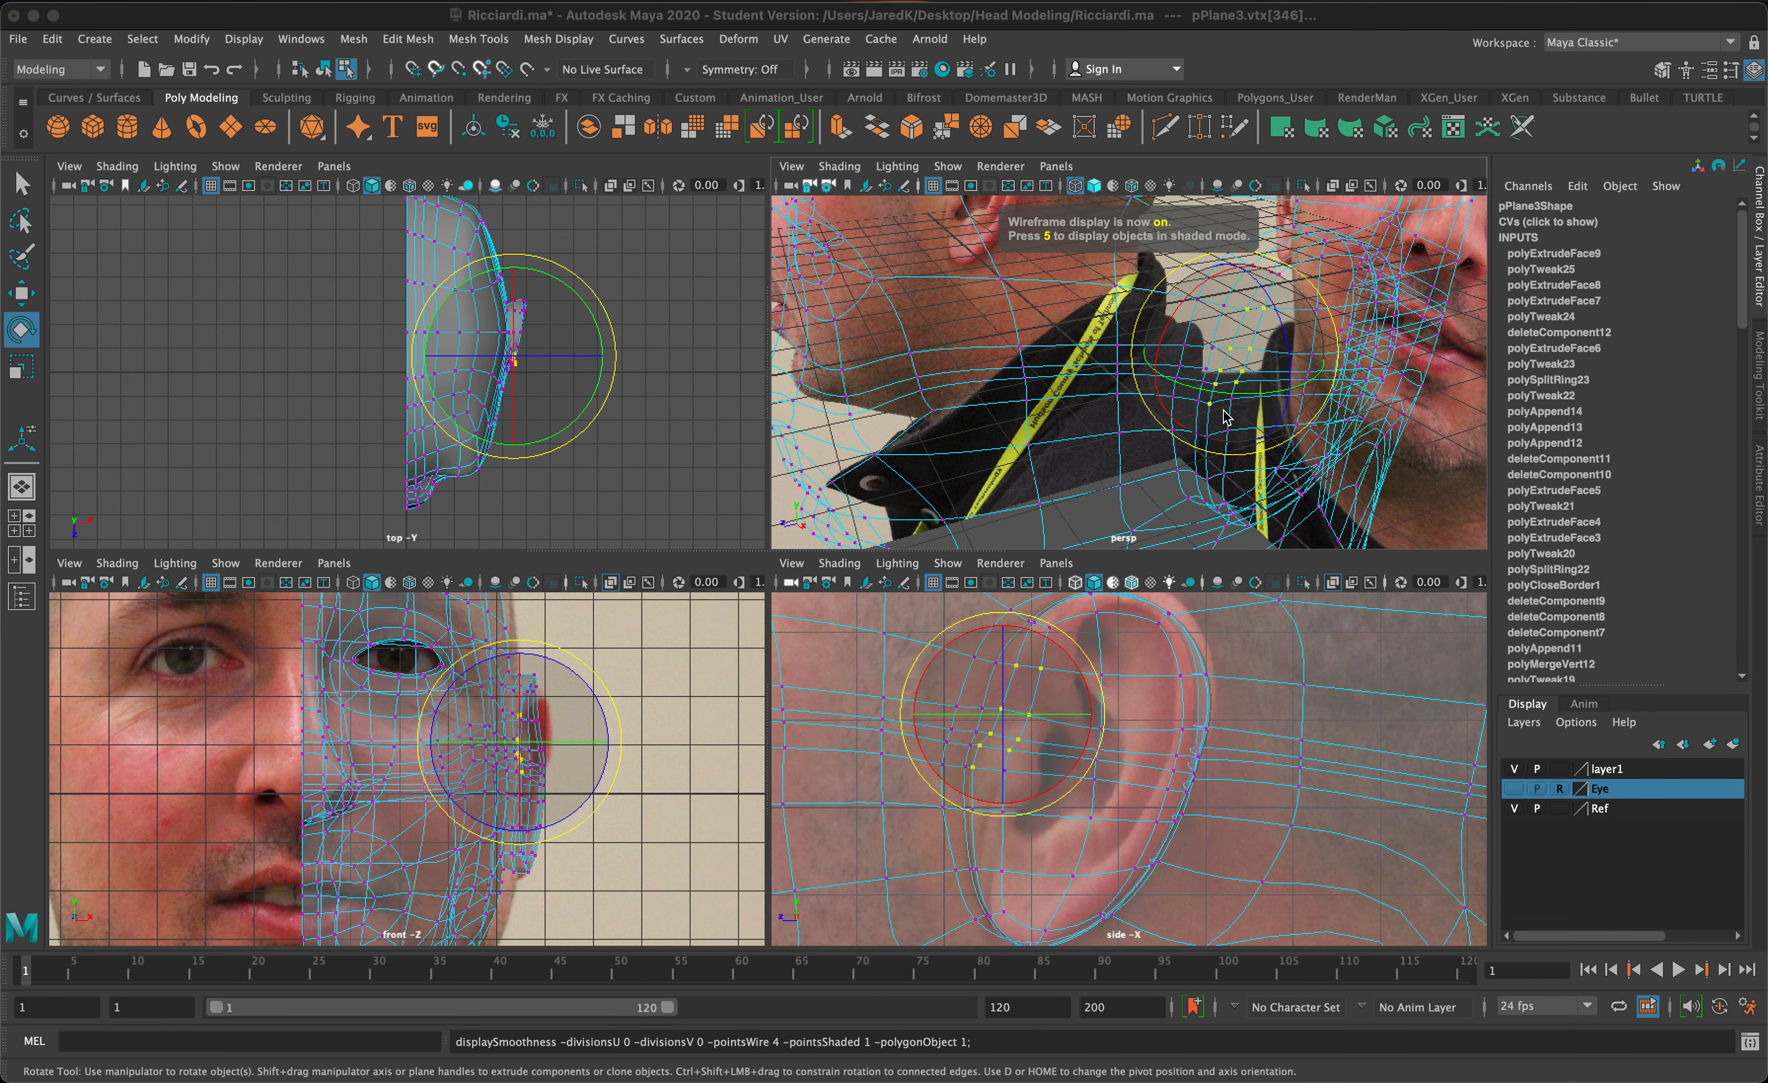
pyautogui.press('5')
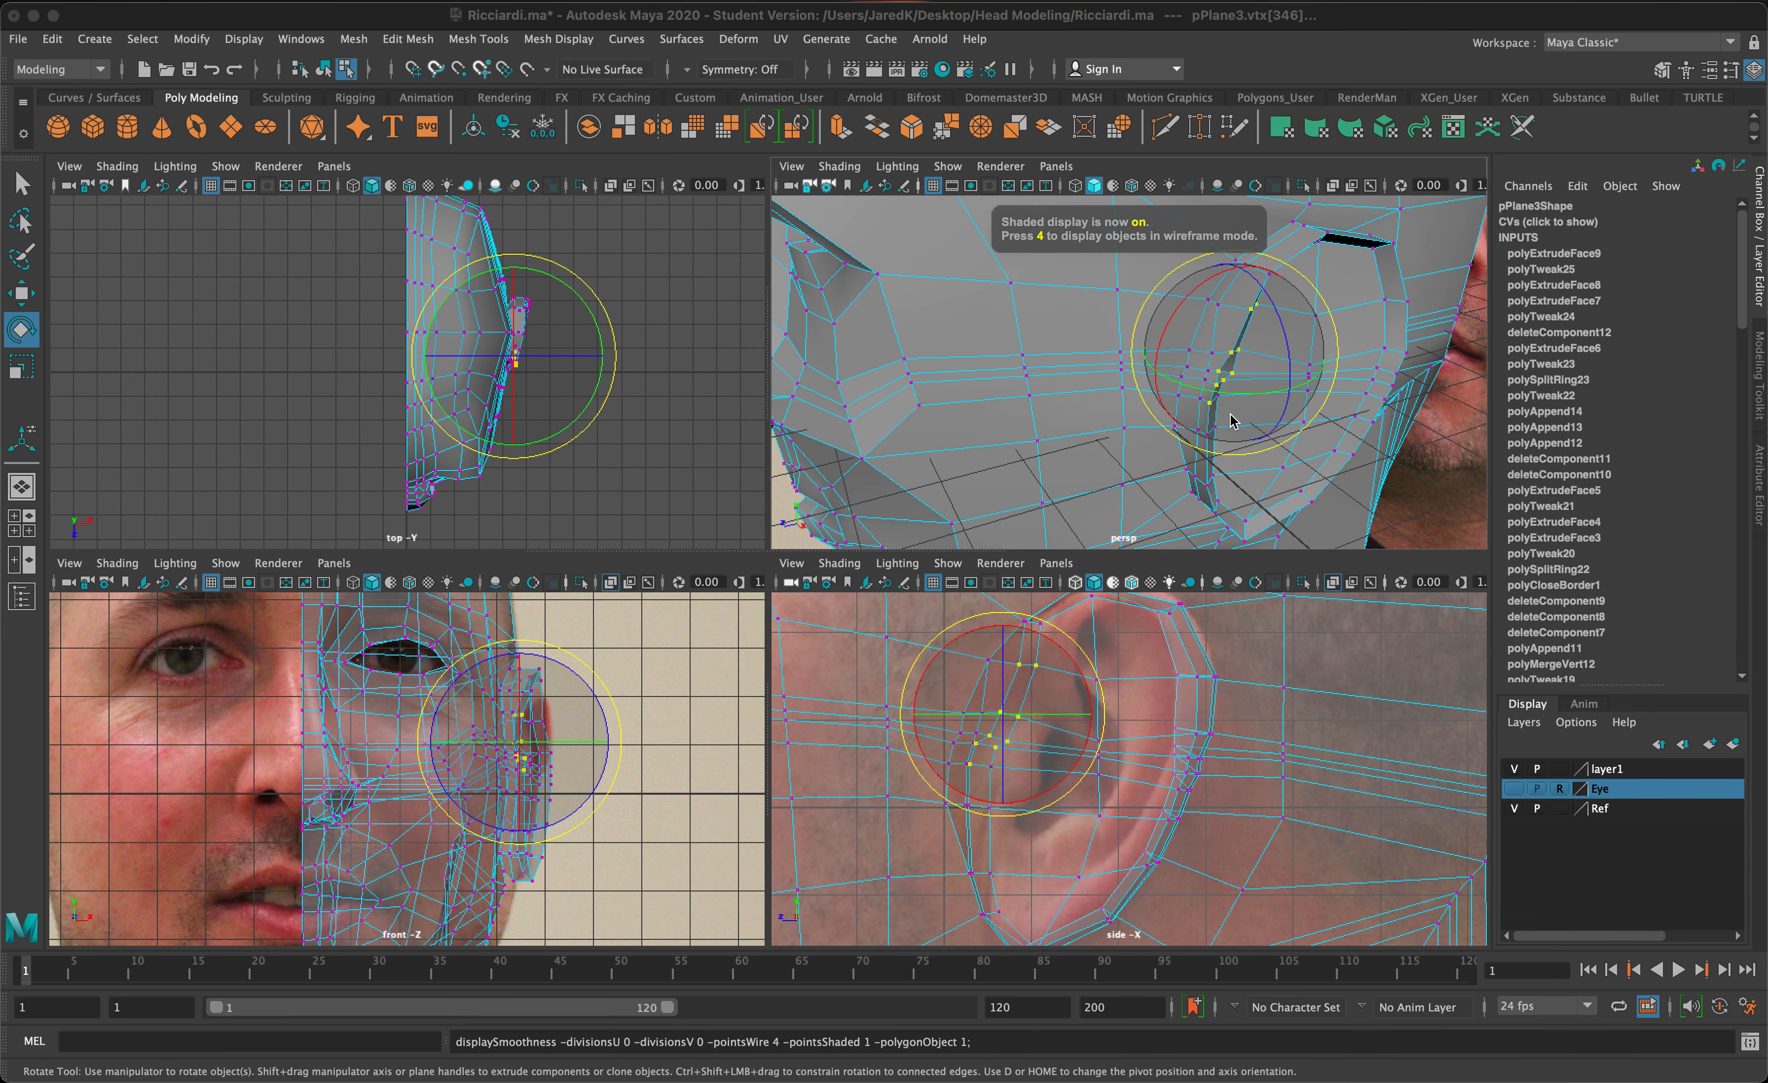
pyautogui.press('r')
pyautogui.keyDown('alt'); pyautogui.moveTo(1242, 430); pyautogui.dragTo(1362, 306); pyautogui.keyUp('alt')
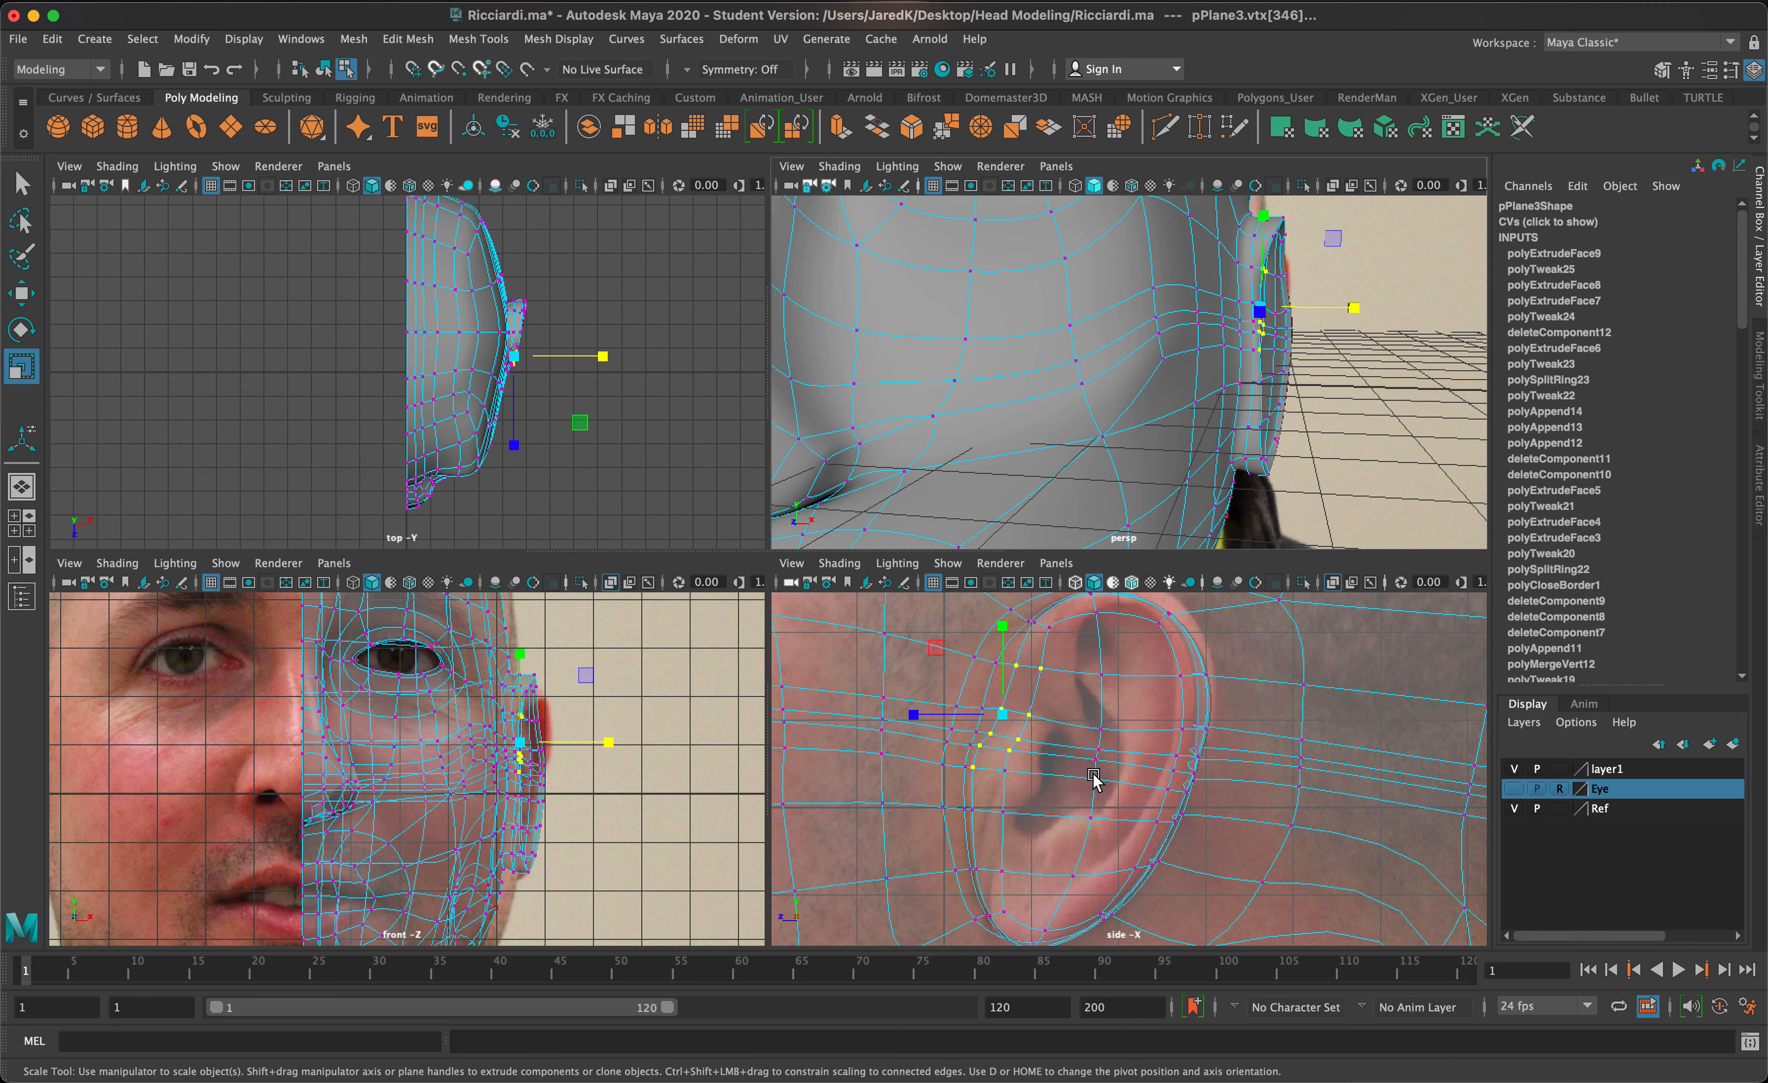
# Step: Select the lower vertices along the ear's front edge and scale them along X to even out their depth
pyautogui.click(1006, 773)
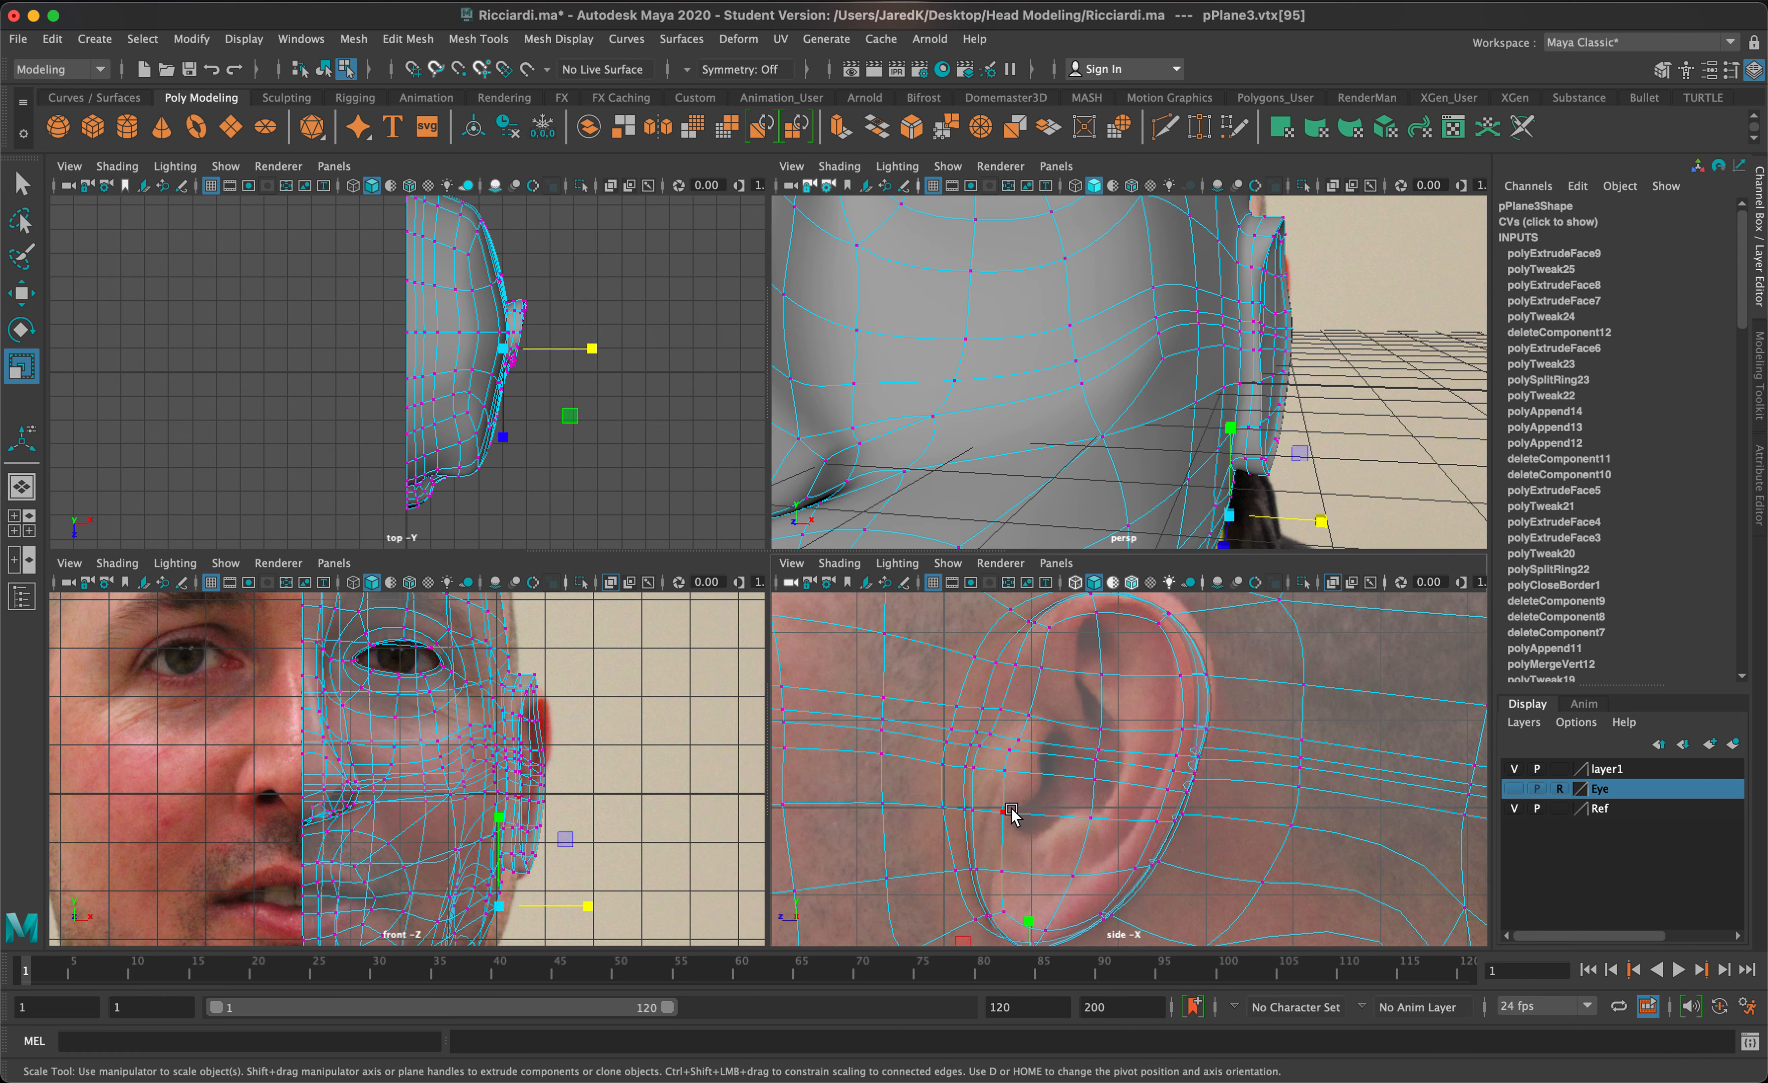
pyautogui.moveTo(1053, 848); pyautogui.dragTo(981, 776)
pyautogui.keyDown('shift'); pyautogui.click(1009, 772); pyautogui.keyUp('shift')
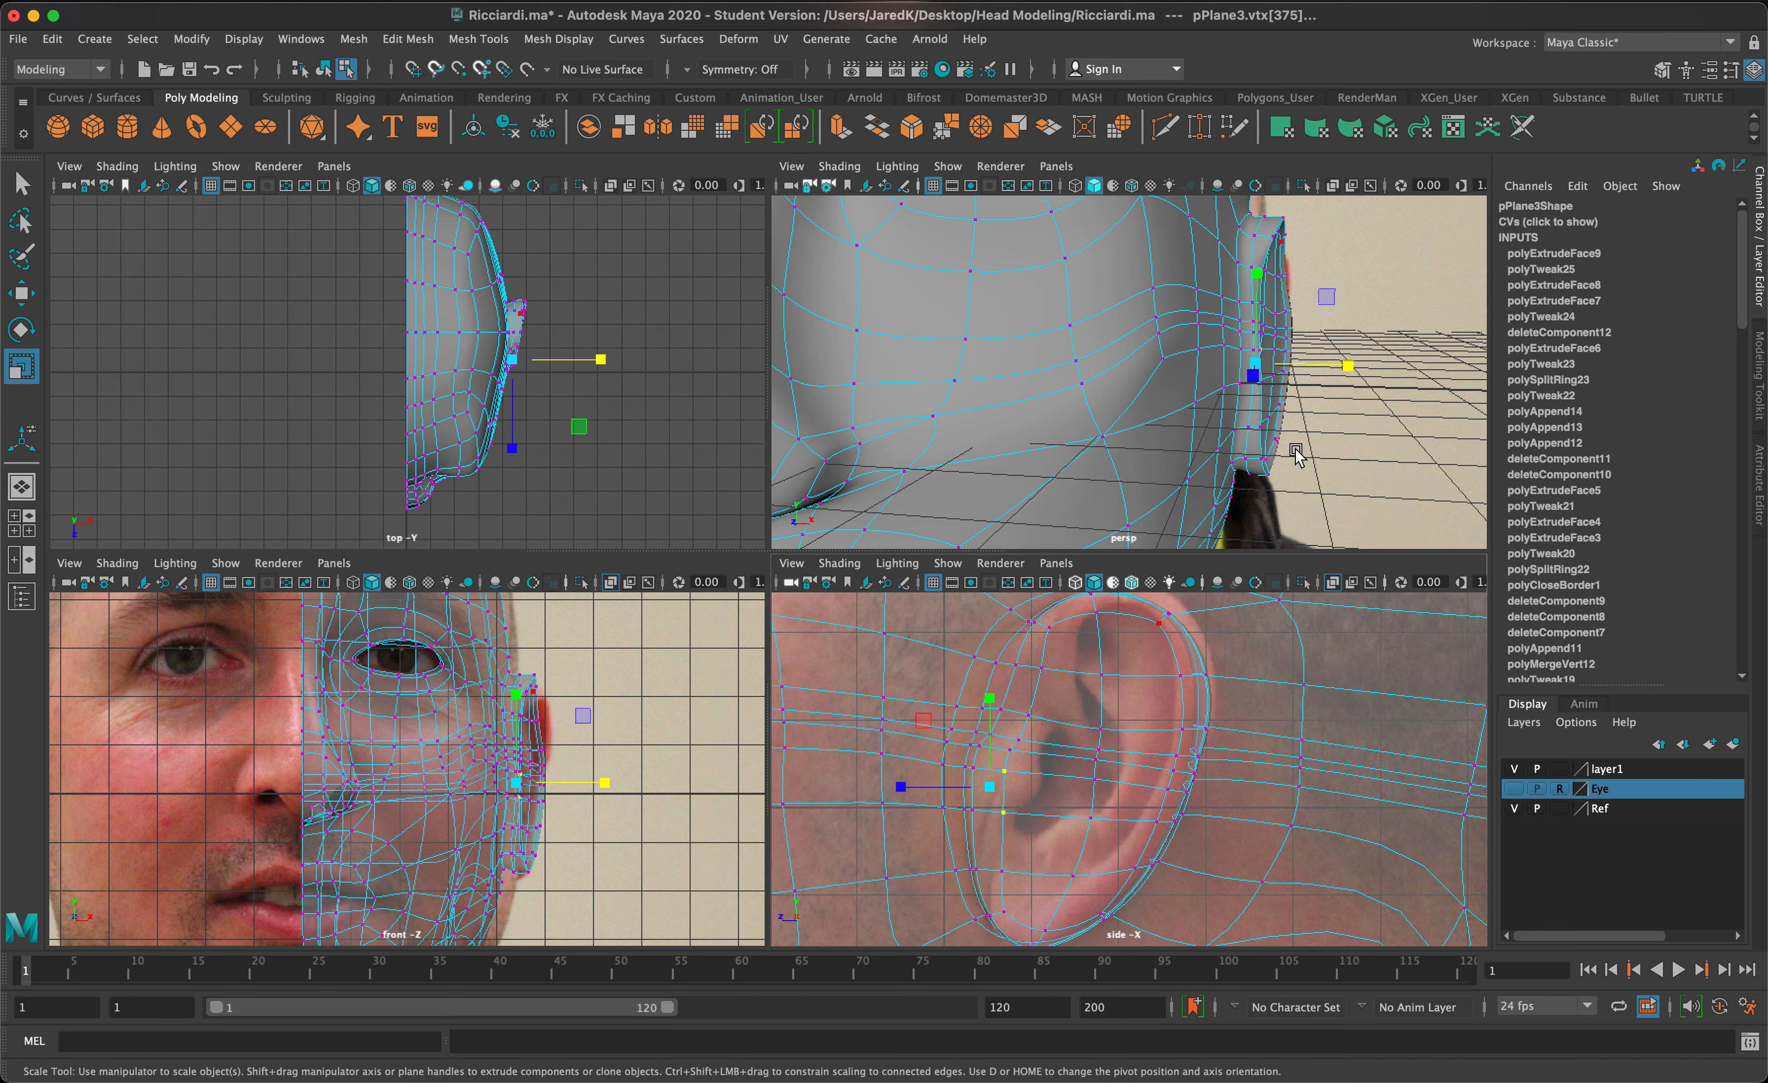
pyautogui.press('q')
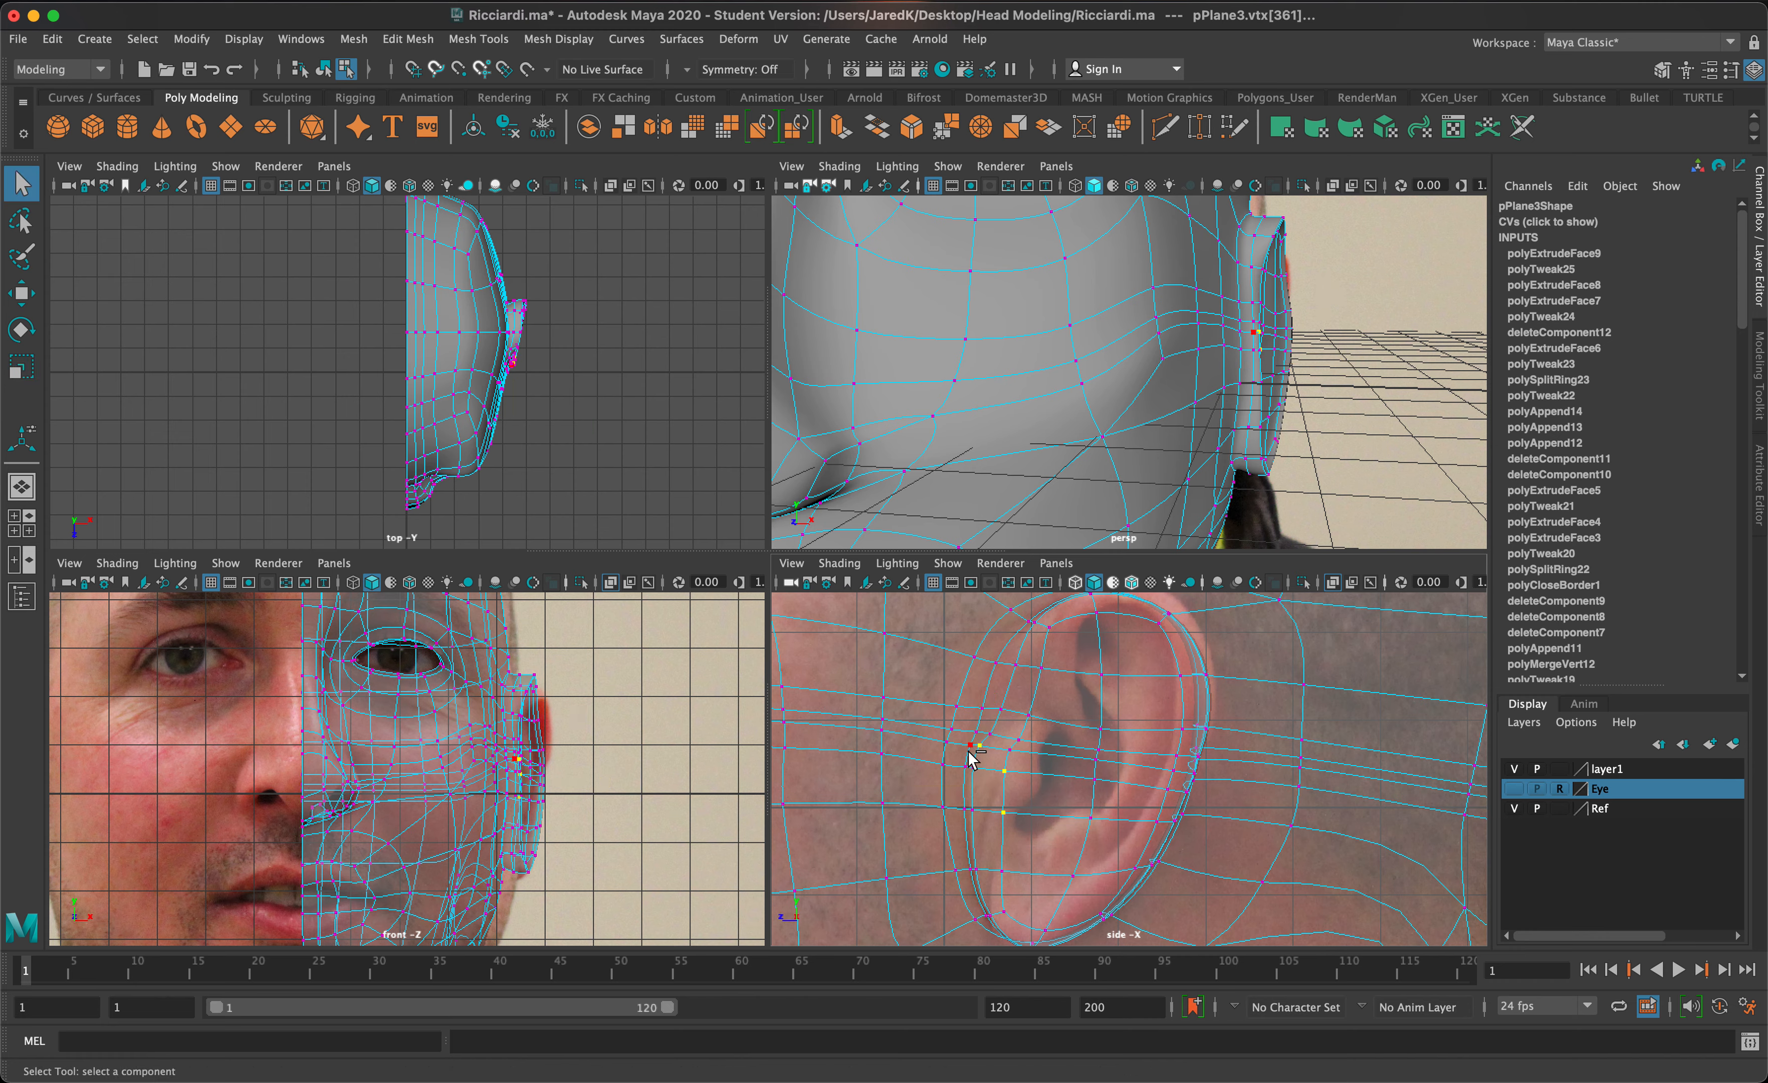
pyautogui.keyDown('shift'); pyautogui.moveTo(964, 757); pyautogui.dragTo(977, 771); pyautogui.keyUp('shift')
pyautogui.keyDown('shift'); pyautogui.click(976, 920); pyautogui.keyUp('shift')
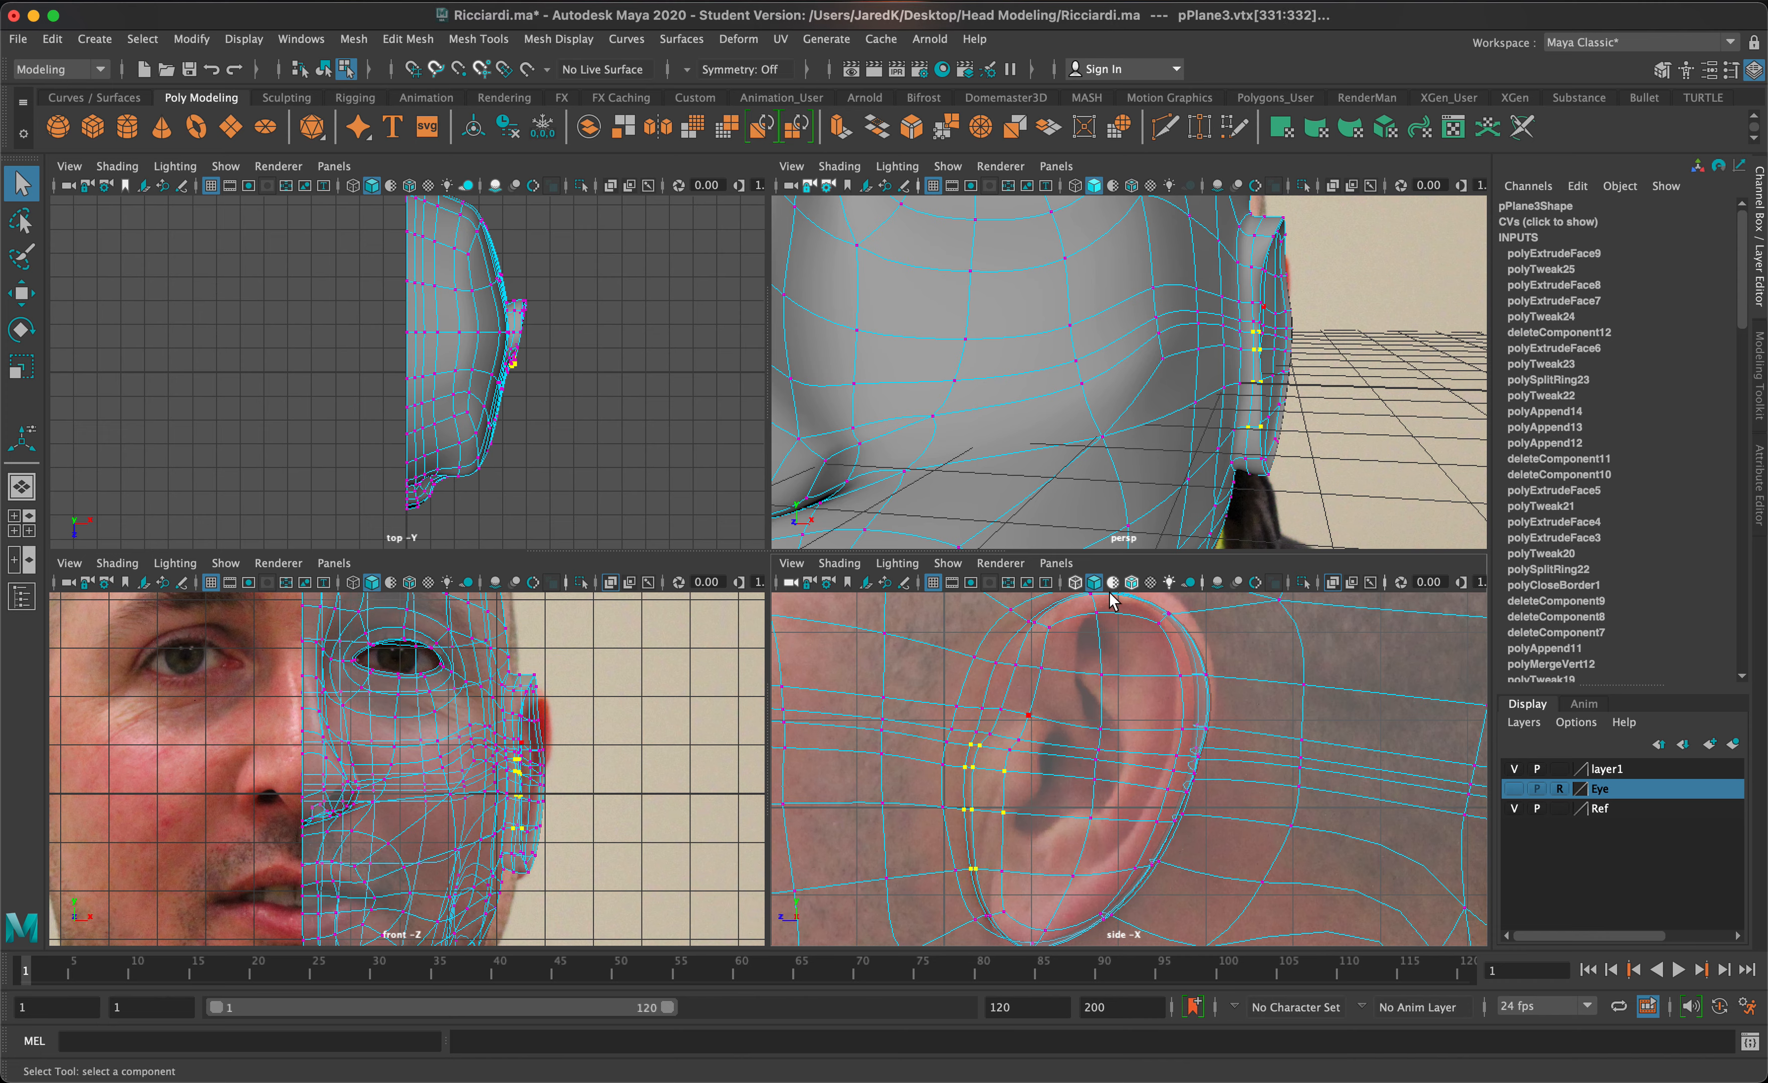
pyautogui.press('r')
pyautogui.moveTo(1333, 399); pyautogui.dragTo(1347, 357)
pyautogui.press('w')
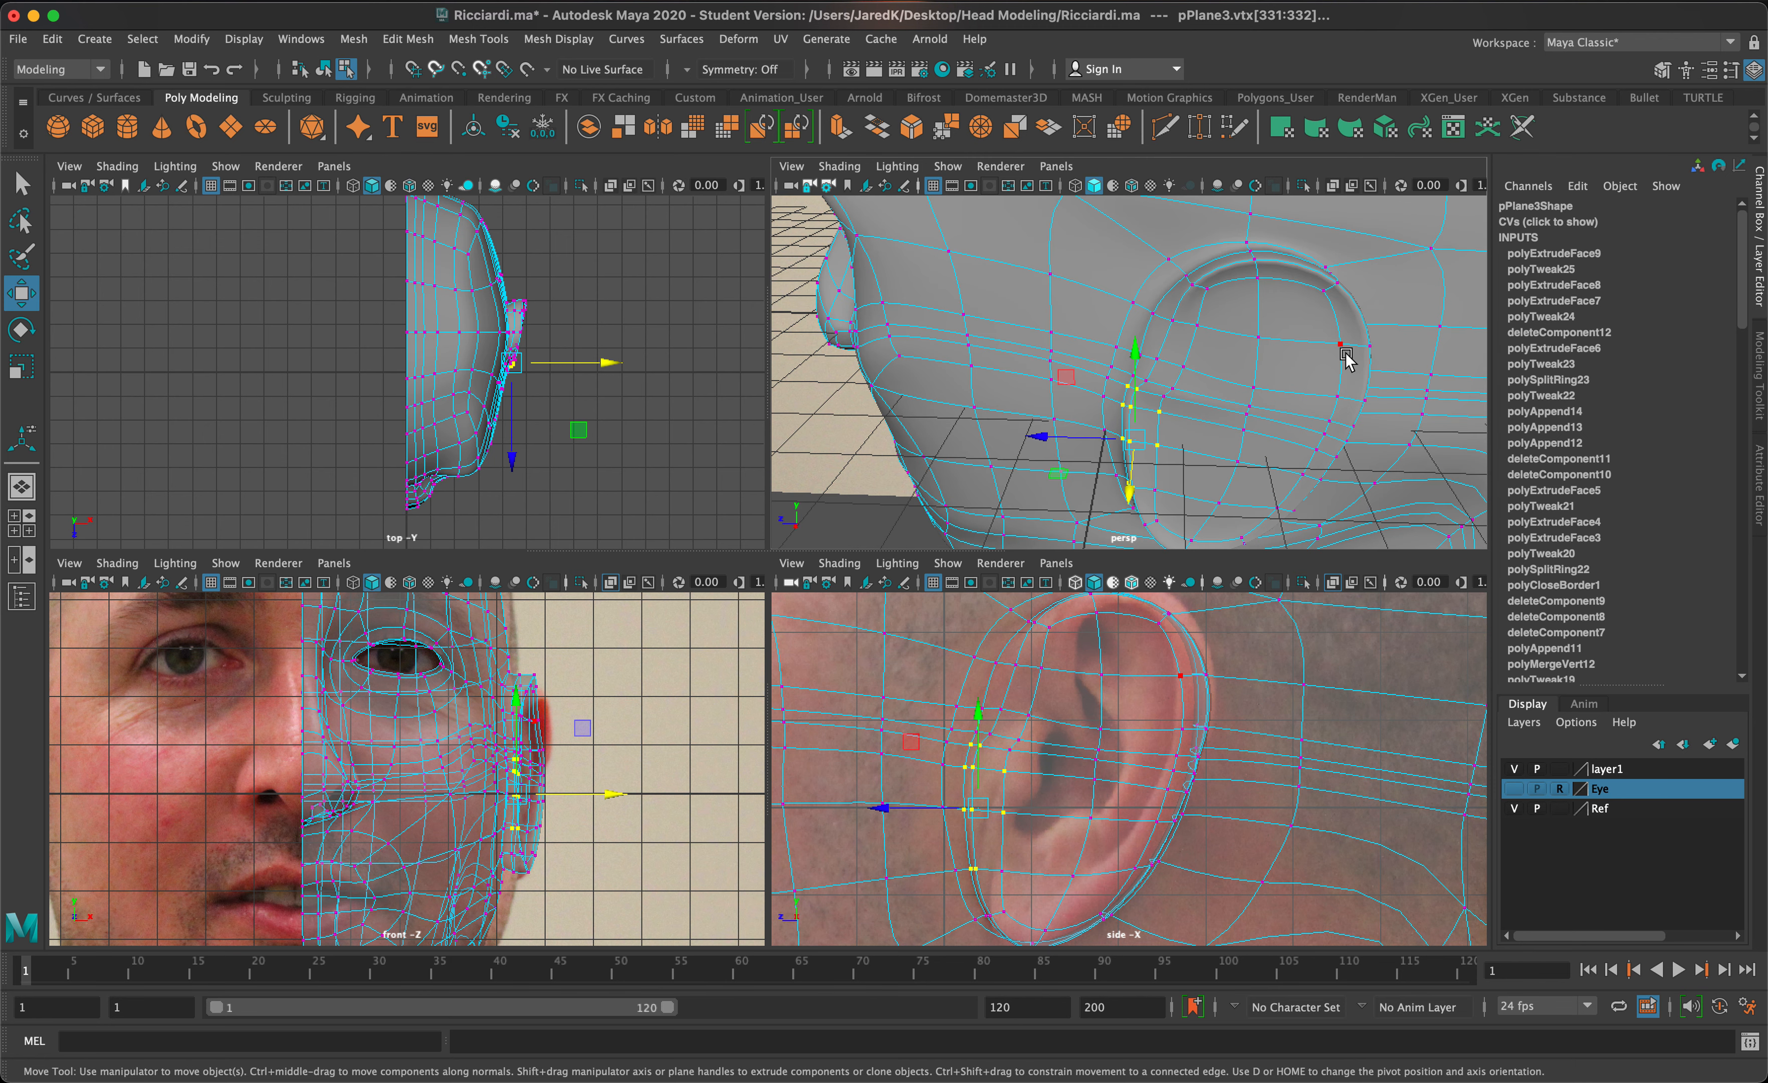
# Step: Push the central column of vertices in the ear recess inward along X toward the head
pyautogui.click(1286, 348)
pyautogui.keyDown('shift'); pyautogui.moveTo(1255, 399); pyautogui.dragTo(1255, 406); pyautogui.keyUp('shift')
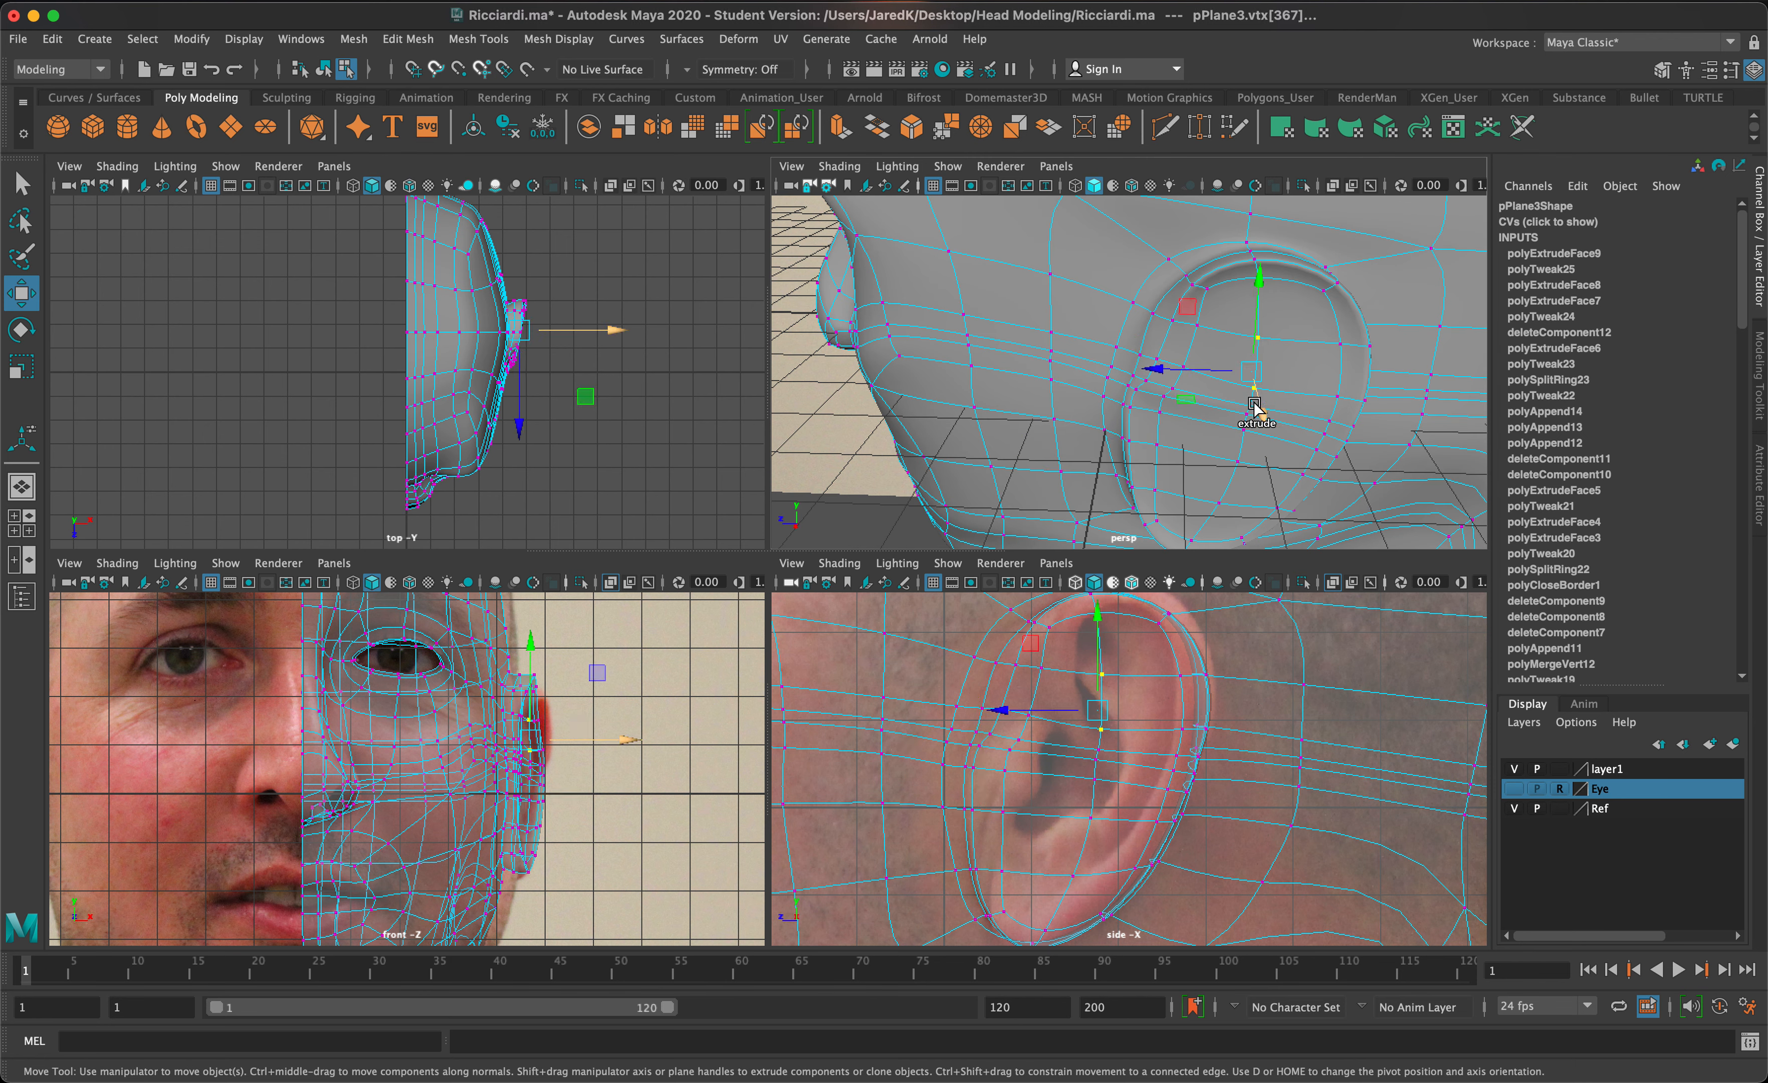
pyautogui.press('q')
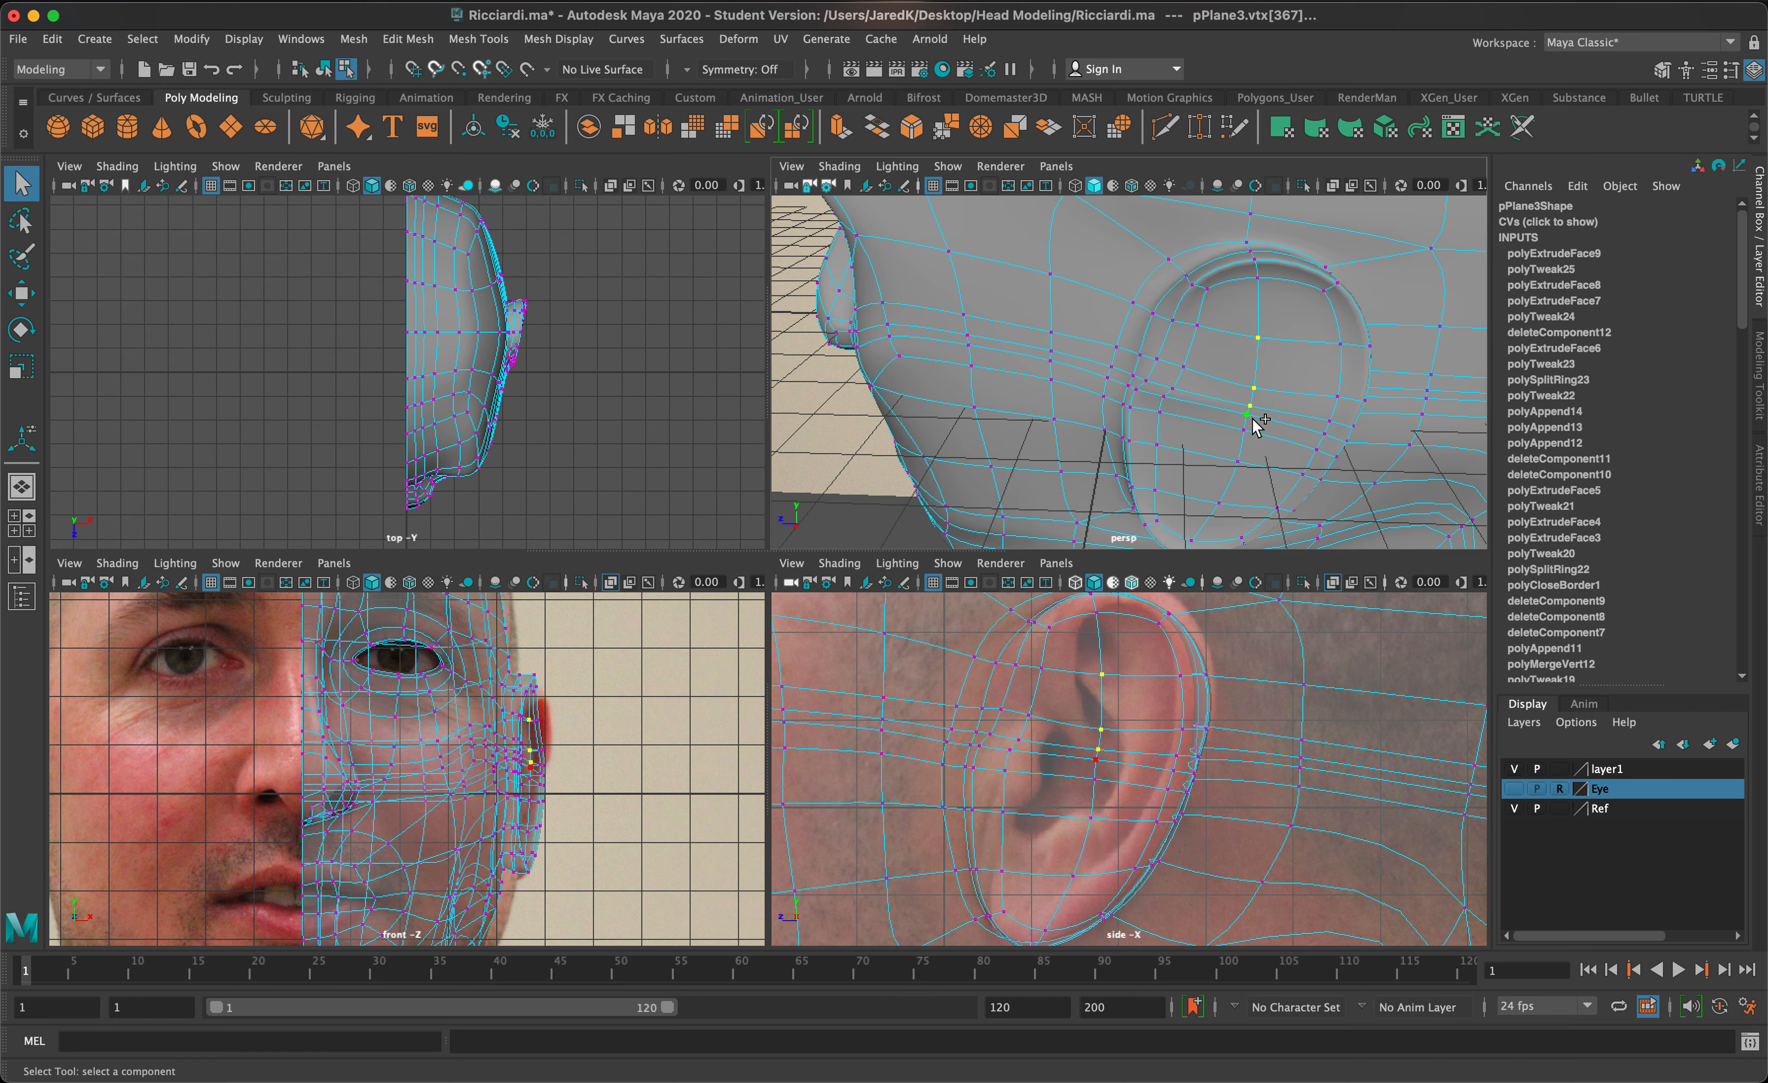
pyautogui.keyDown('alt'); pyautogui.moveTo(1233, 517); pyautogui.dragTo(1345, 440); pyautogui.keyUp('alt')
pyautogui.press('w')
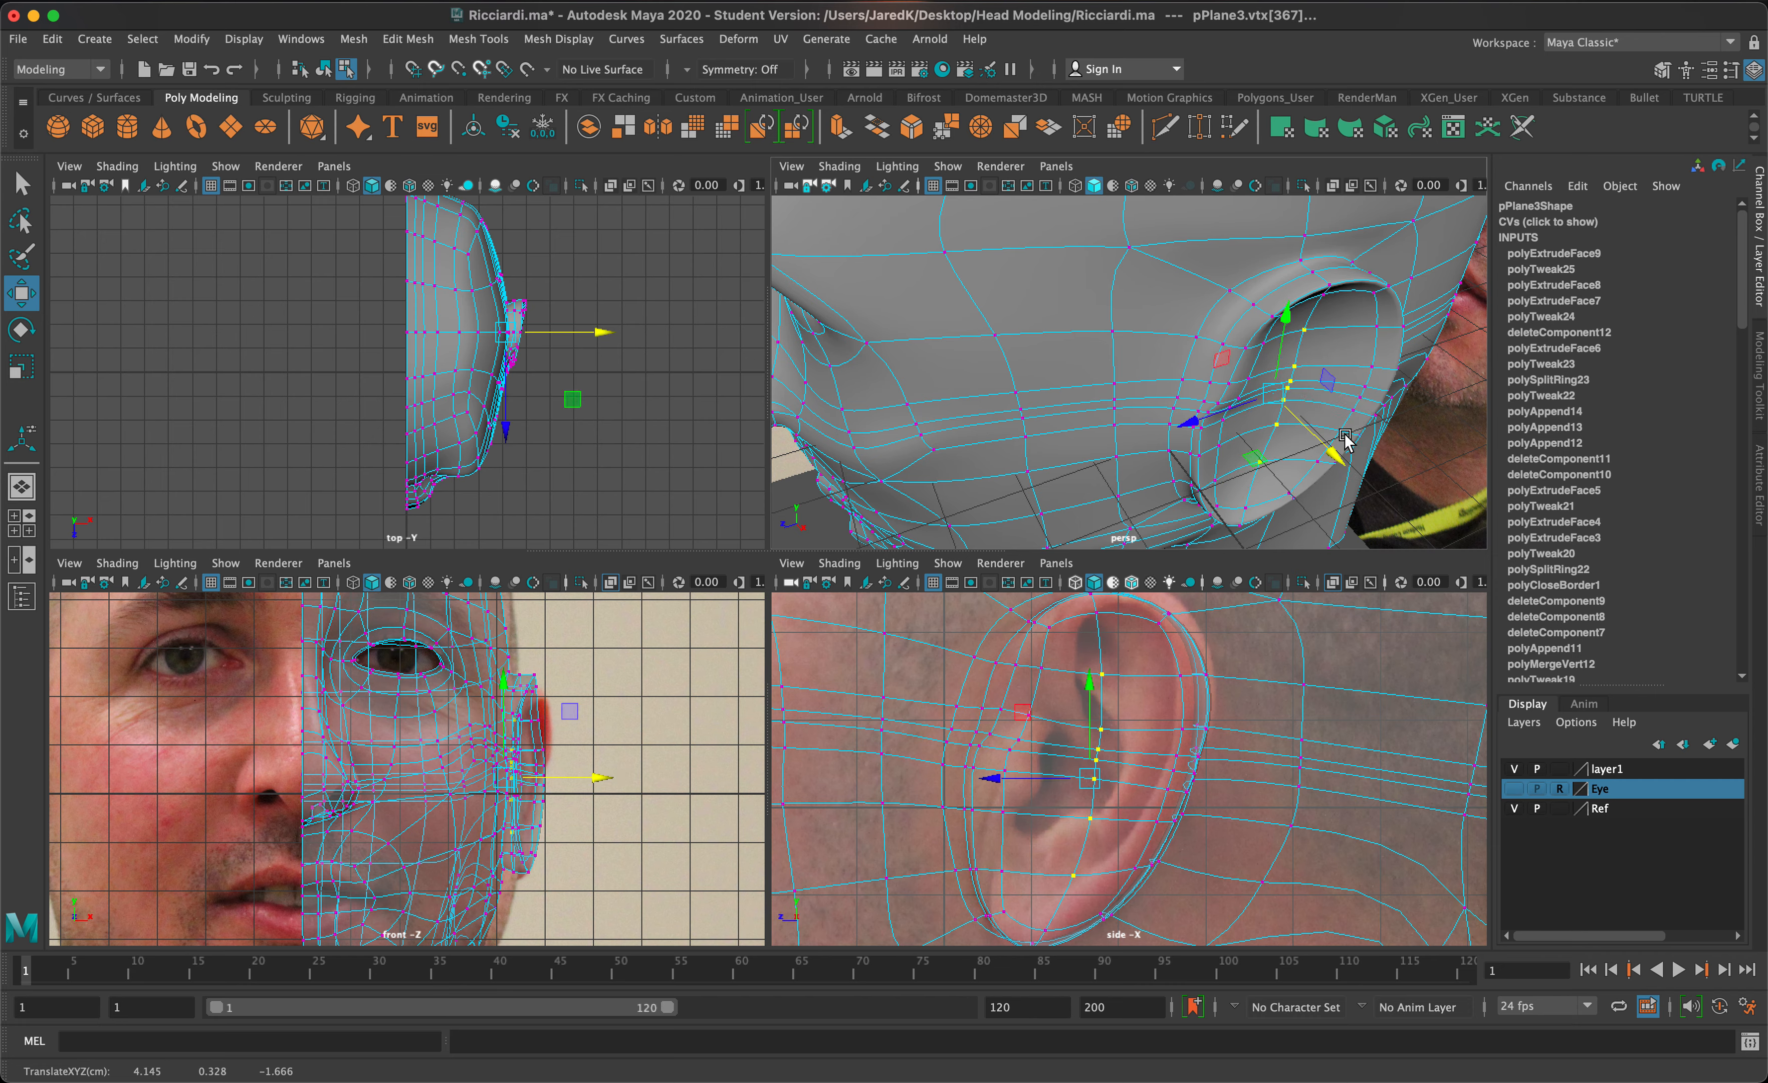
# Step: Move the middle and lower vertices along the ear's outer back rim inward along X toward the head
pyautogui.keyDown('alt'); pyautogui.moveTo(1408, 274); pyautogui.dragTo(1175, 237); pyautogui.keyUp('alt')
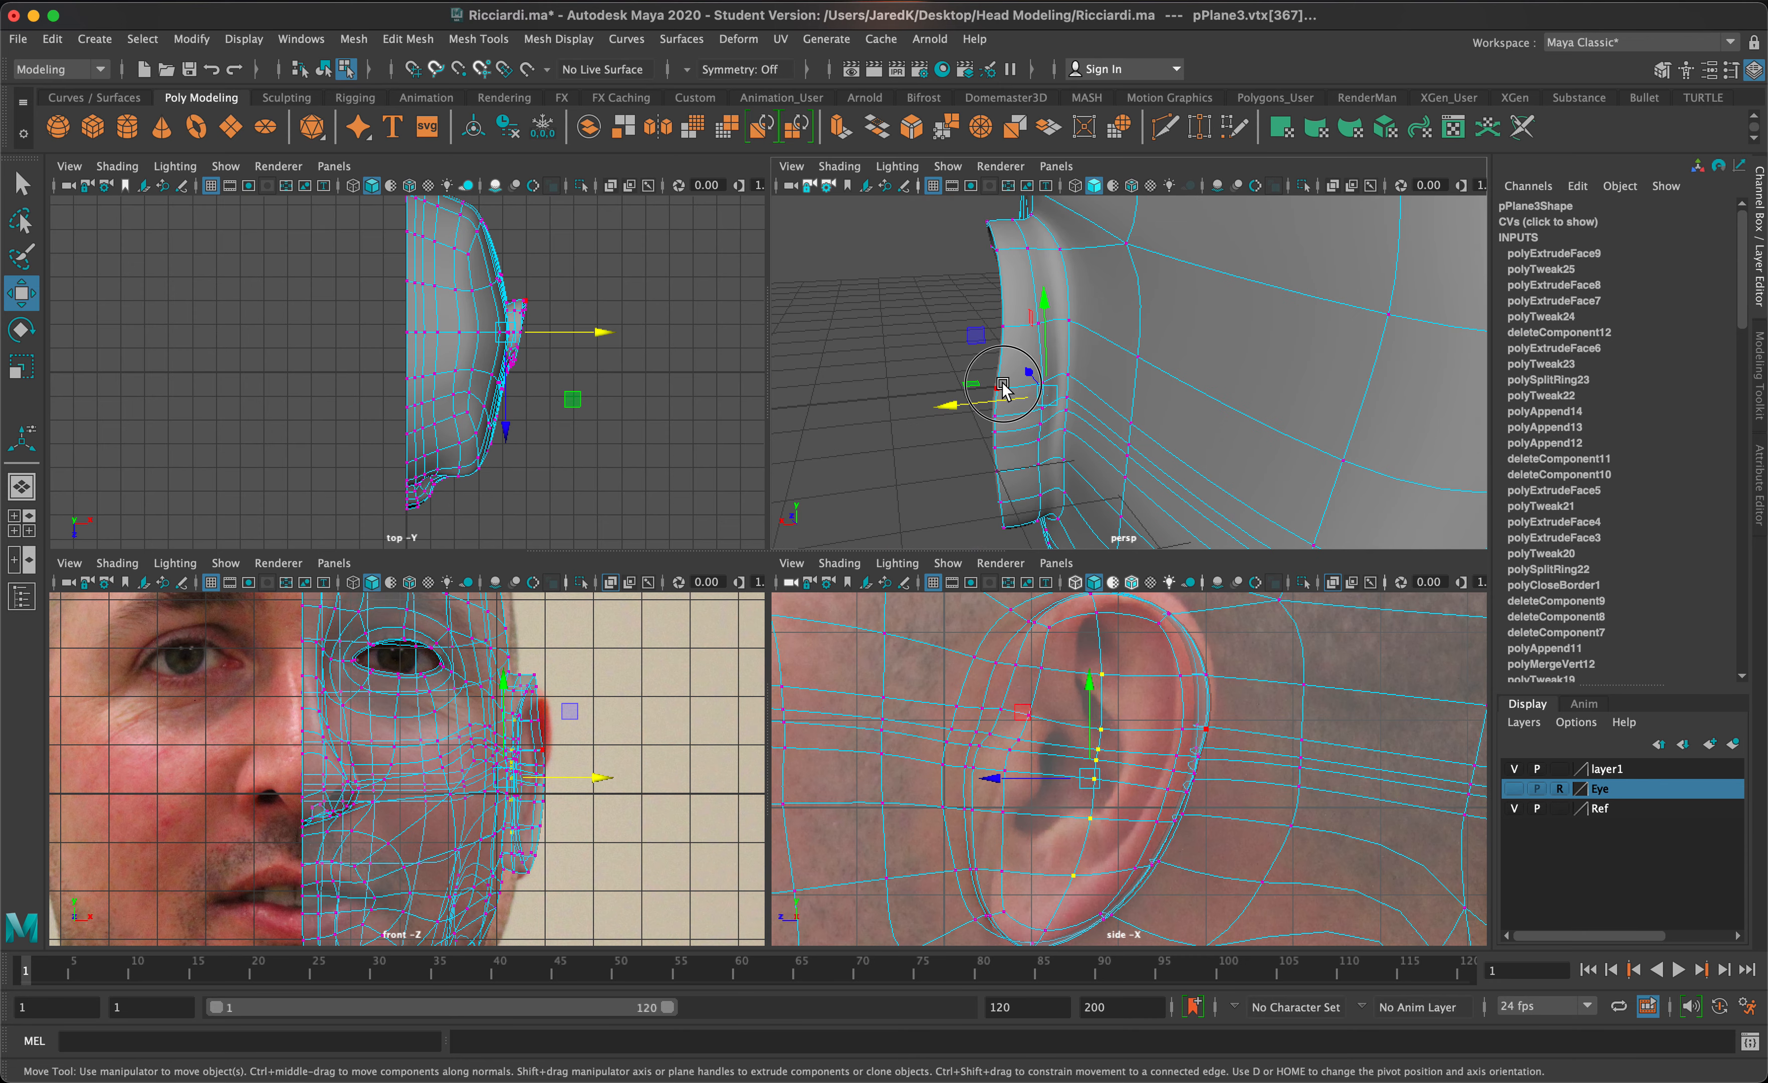
pyautogui.click(1006, 407)
pyautogui.keyDown('shift'); pyautogui.click(1010, 419); pyautogui.keyUp('shift')
pyautogui.keyDown('shift'); pyautogui.click(1018, 436); pyautogui.keyUp('shift')
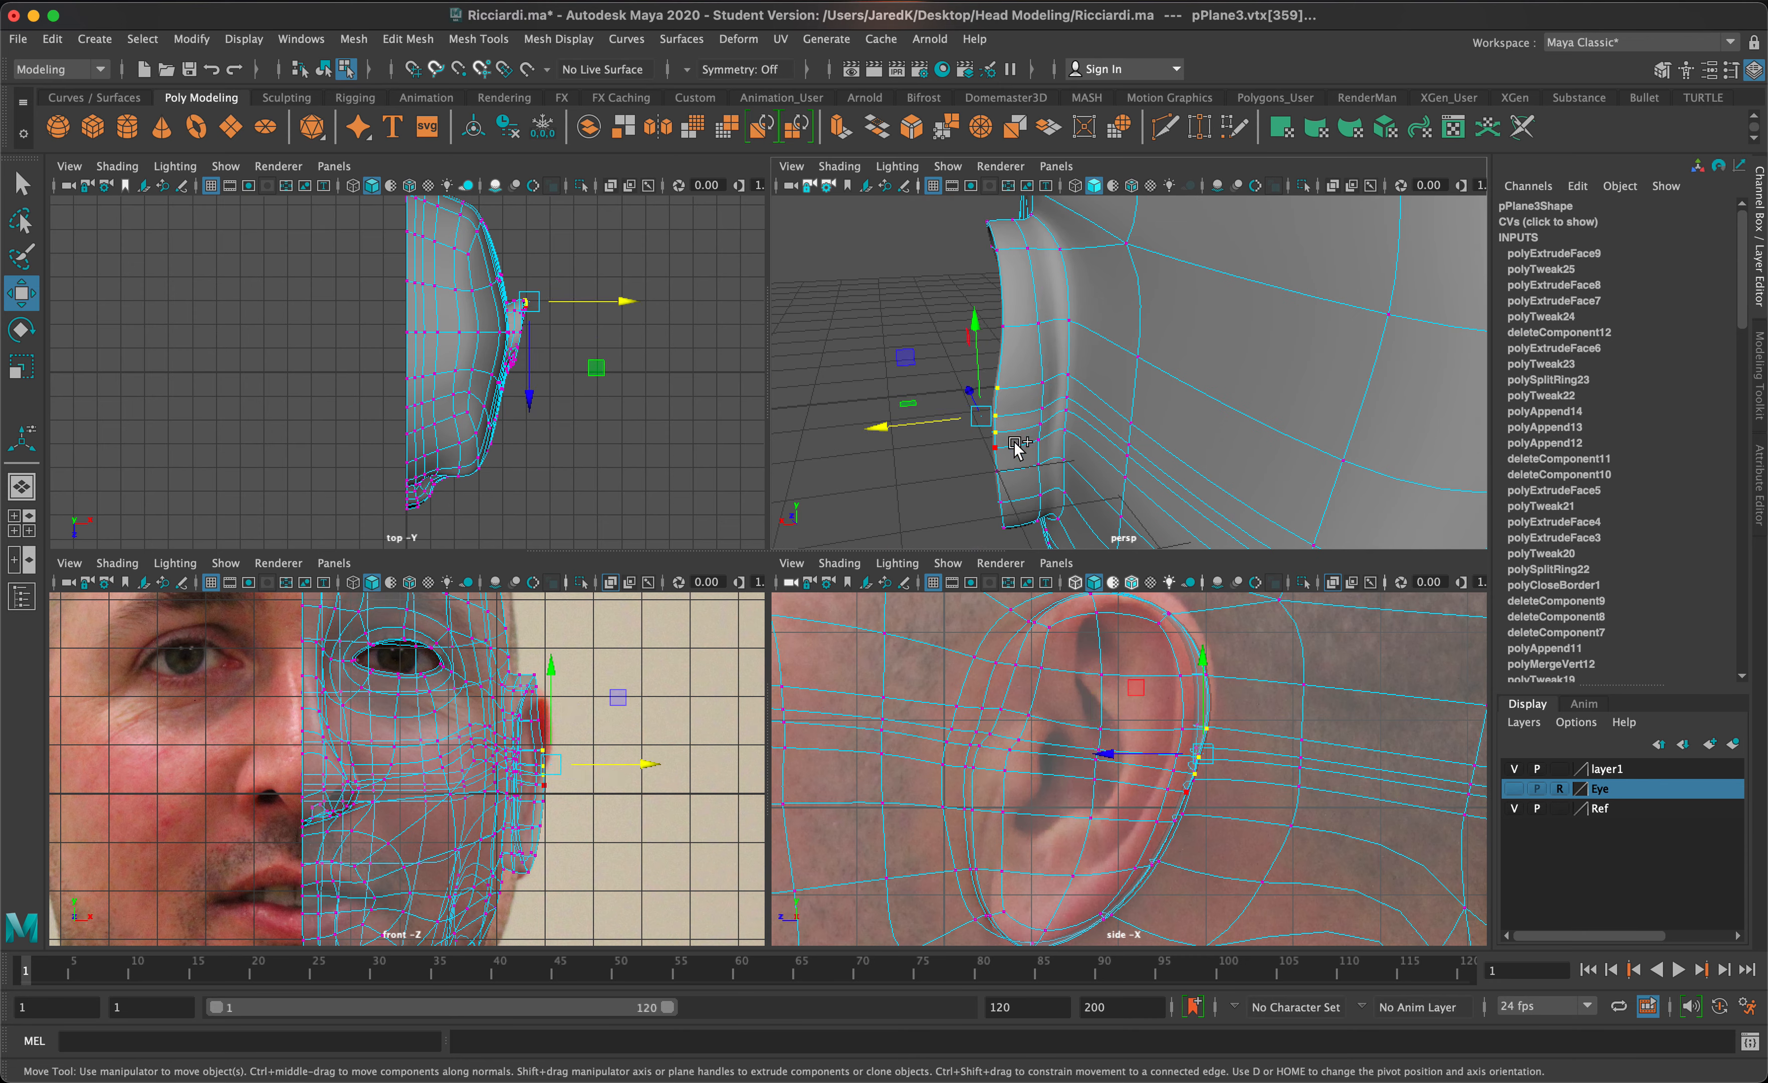
pyautogui.keyDown('shift'); pyautogui.click(1019, 458); pyautogui.keyUp('shift')
pyautogui.keyDown('shift'); pyautogui.click(1020, 483); pyautogui.keyUp('shift')
pyautogui.keyDown('shift'); pyautogui.click(1014, 482); pyautogui.keyUp('shift')
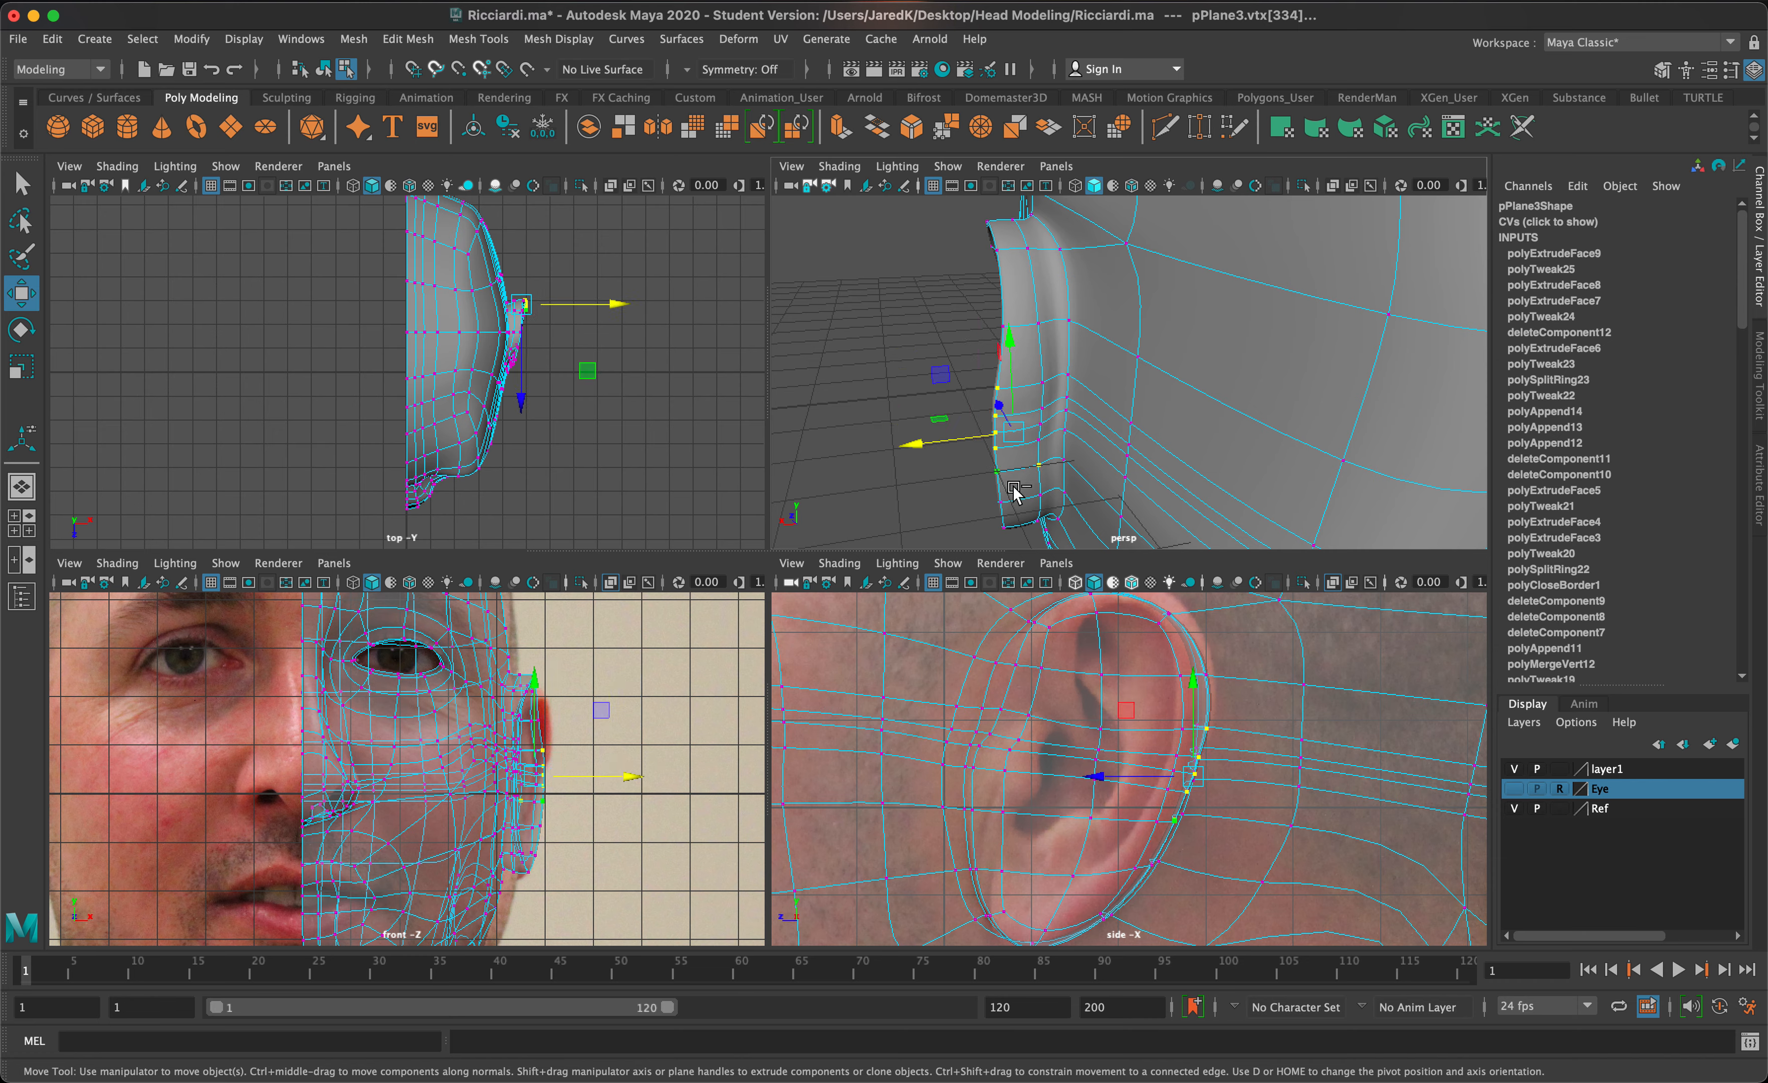
pyautogui.keyDown('shift'); pyautogui.click(1019, 497); pyautogui.keyUp('shift')
pyautogui.moveTo(936, 468); pyautogui.dragTo(1037, 428)
# Step: Select the column of vertices in the crease behind the ear and move it forward along Z beneath the rim
pyautogui.click(1094, 367)
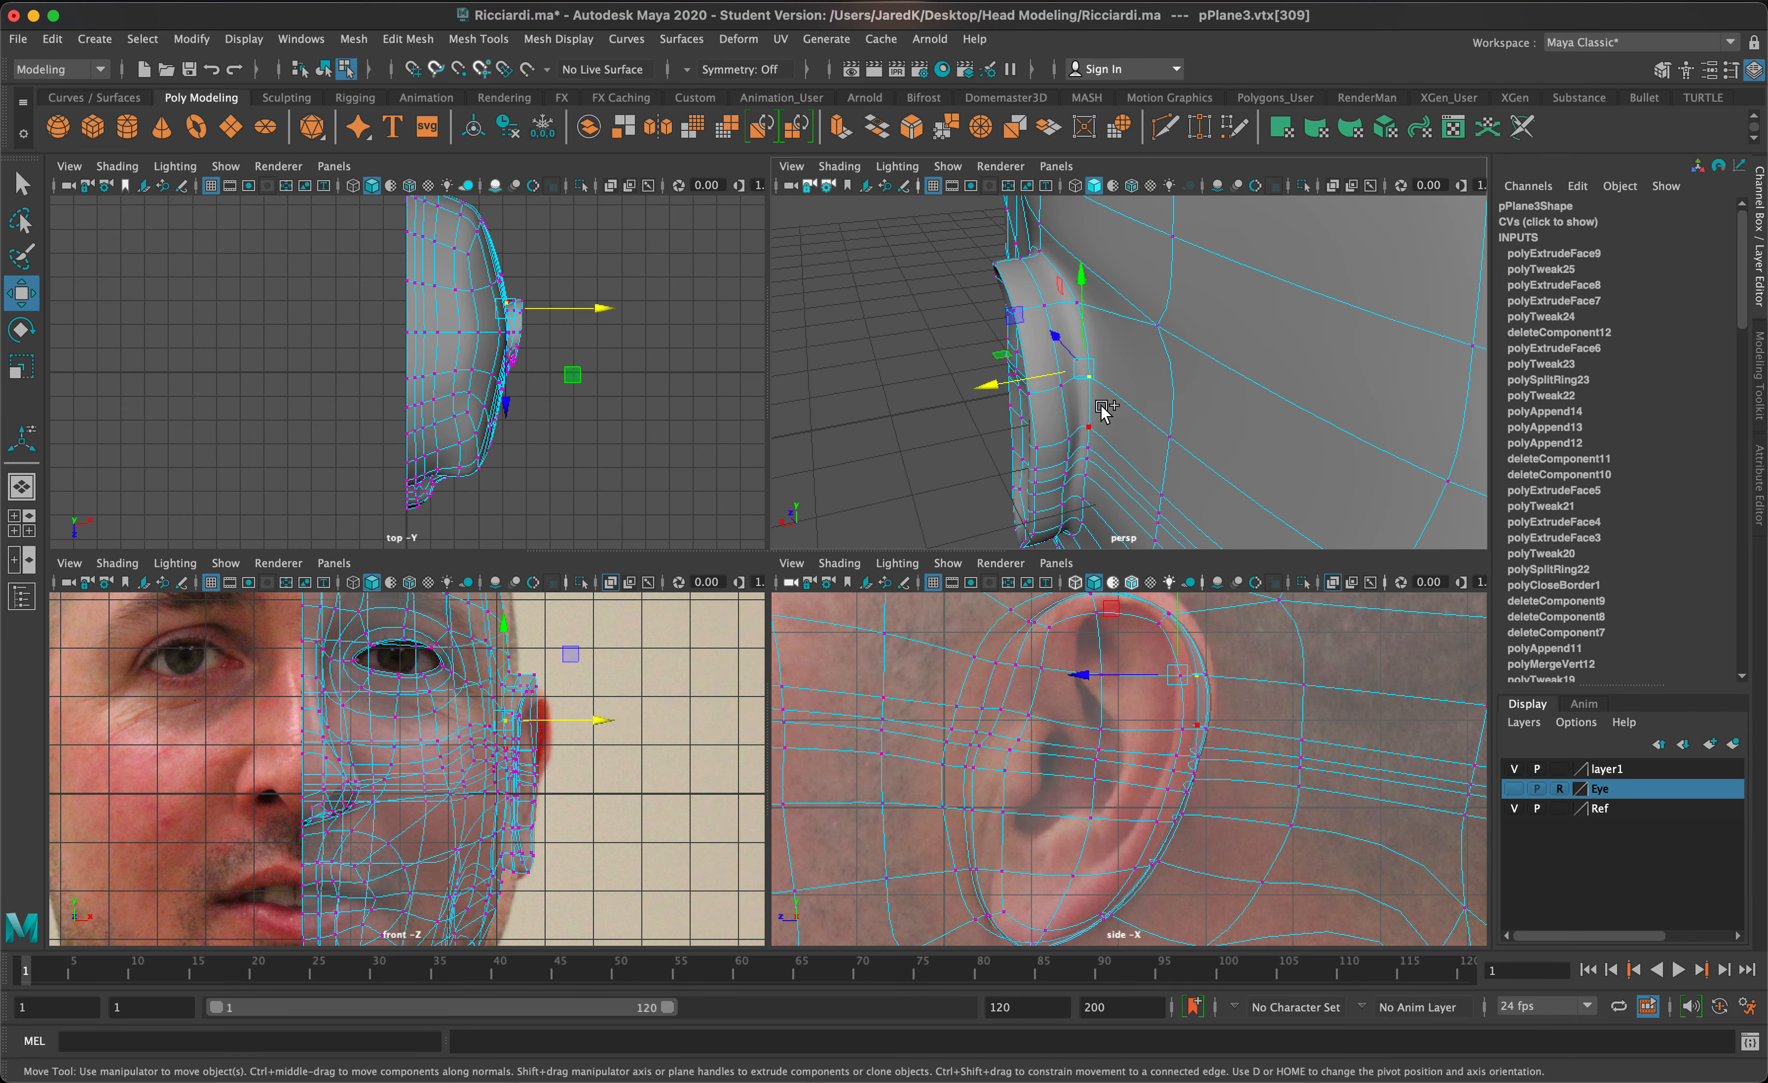
pyautogui.keyDown('shift'); pyautogui.click(1100, 426); pyautogui.keyUp('shift')
pyautogui.keyDown('shift'); pyautogui.click(1102, 462); pyautogui.keyUp('shift')
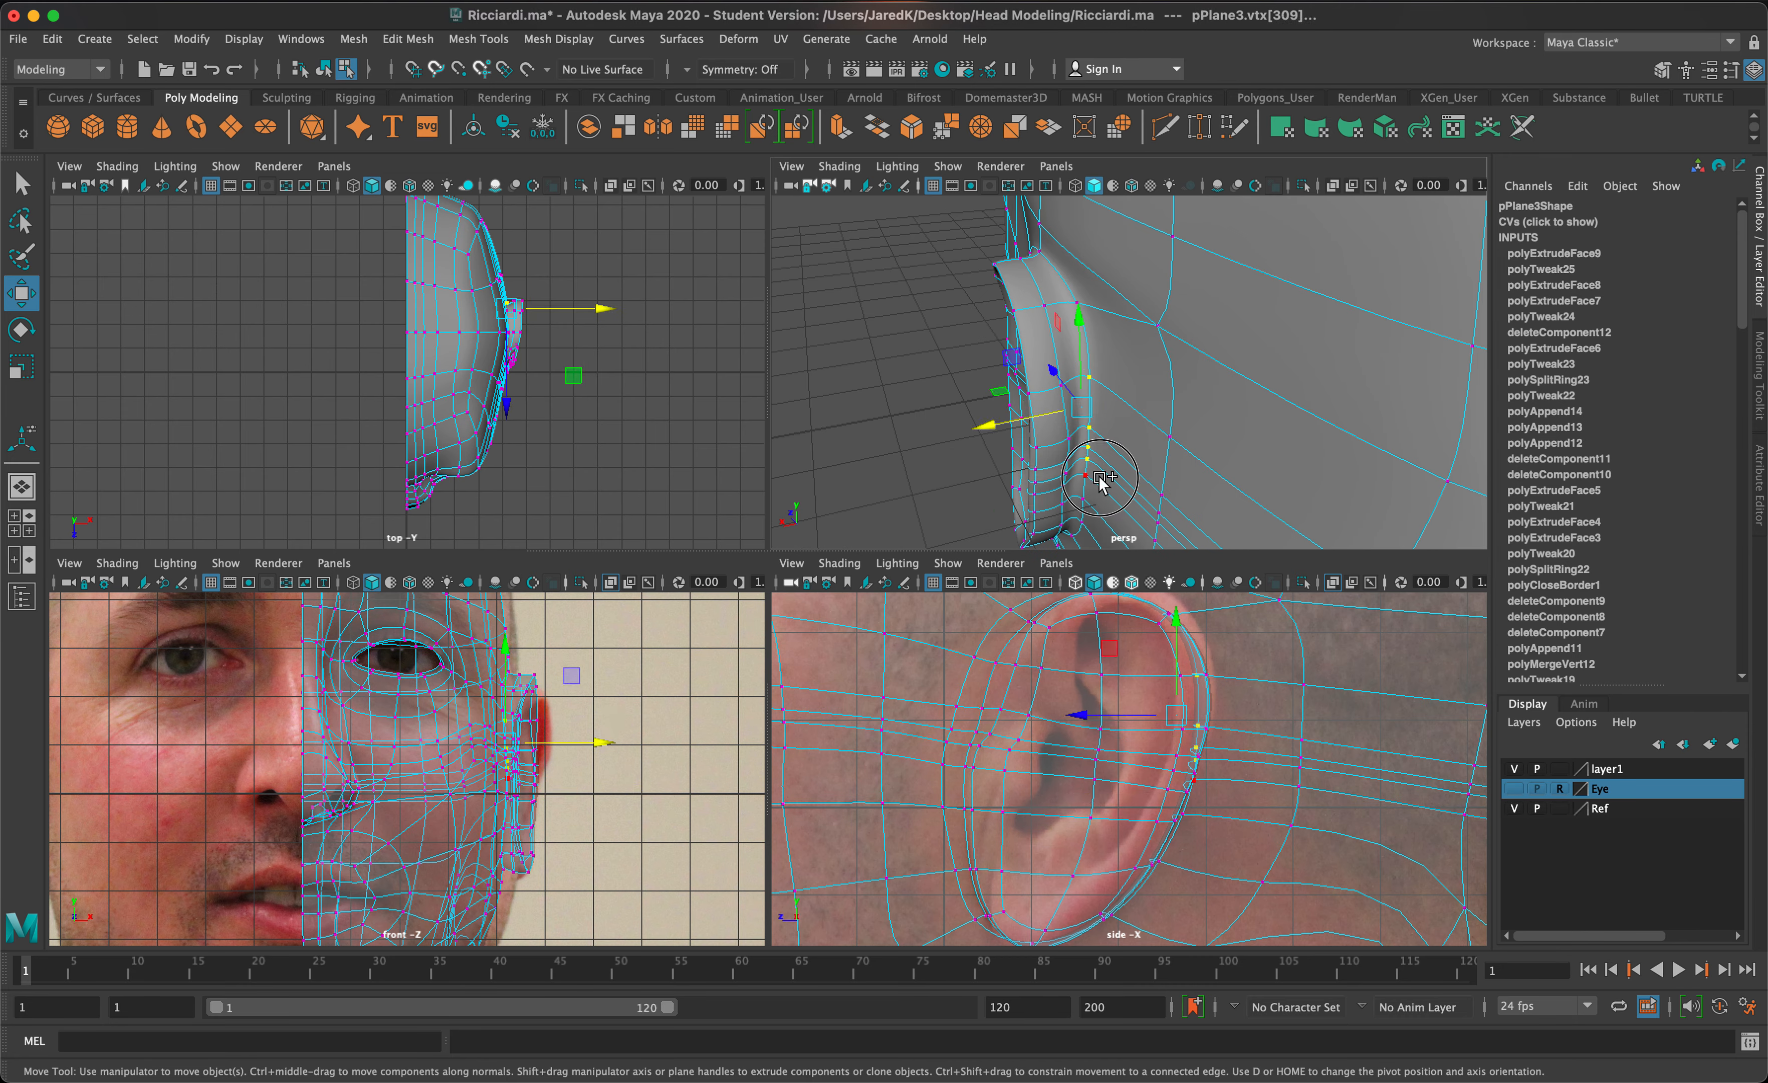
pyautogui.keyDown('shift'); pyautogui.click(1099, 481); pyautogui.keyUp('shift')
pyautogui.keyDown('shift'); pyautogui.click(1098, 501); pyautogui.keyUp('shift')
pyautogui.keyDown('shift'); pyautogui.click(1097, 516); pyautogui.keyUp('shift')
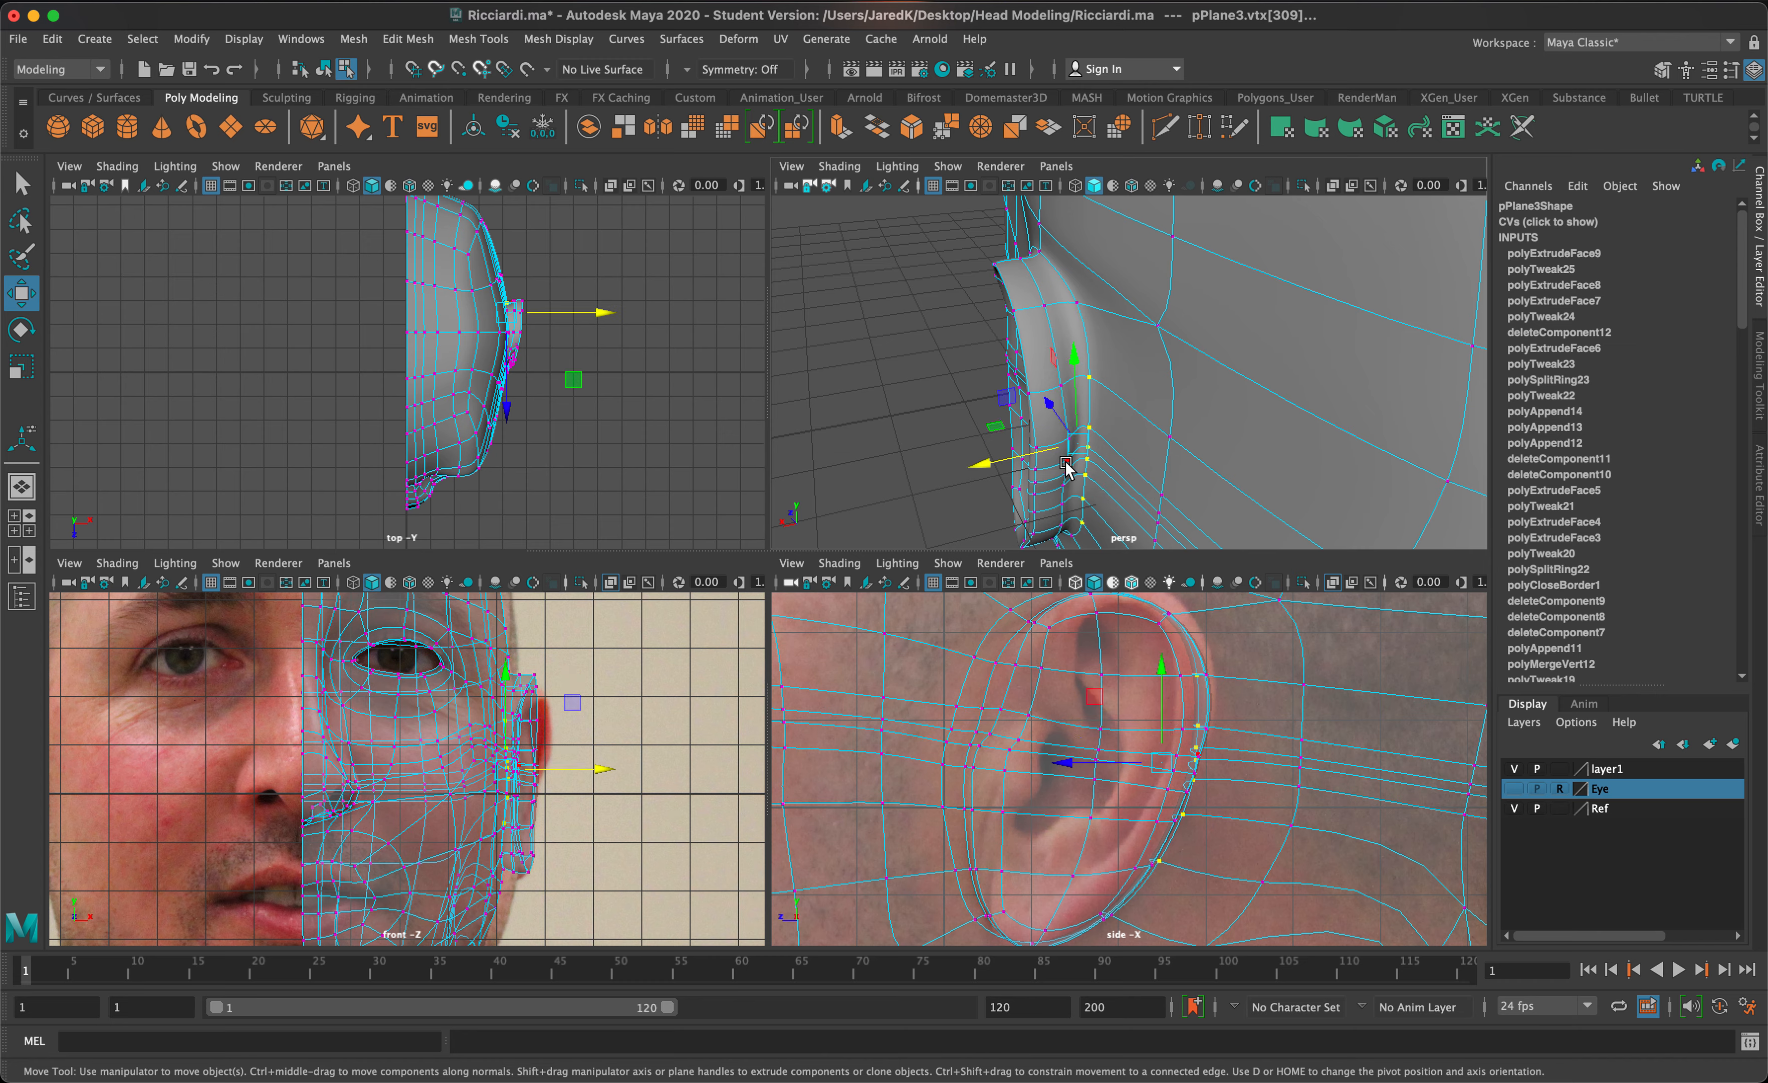
pyautogui.moveTo(1067, 468); pyautogui.dragTo(1354, 413)
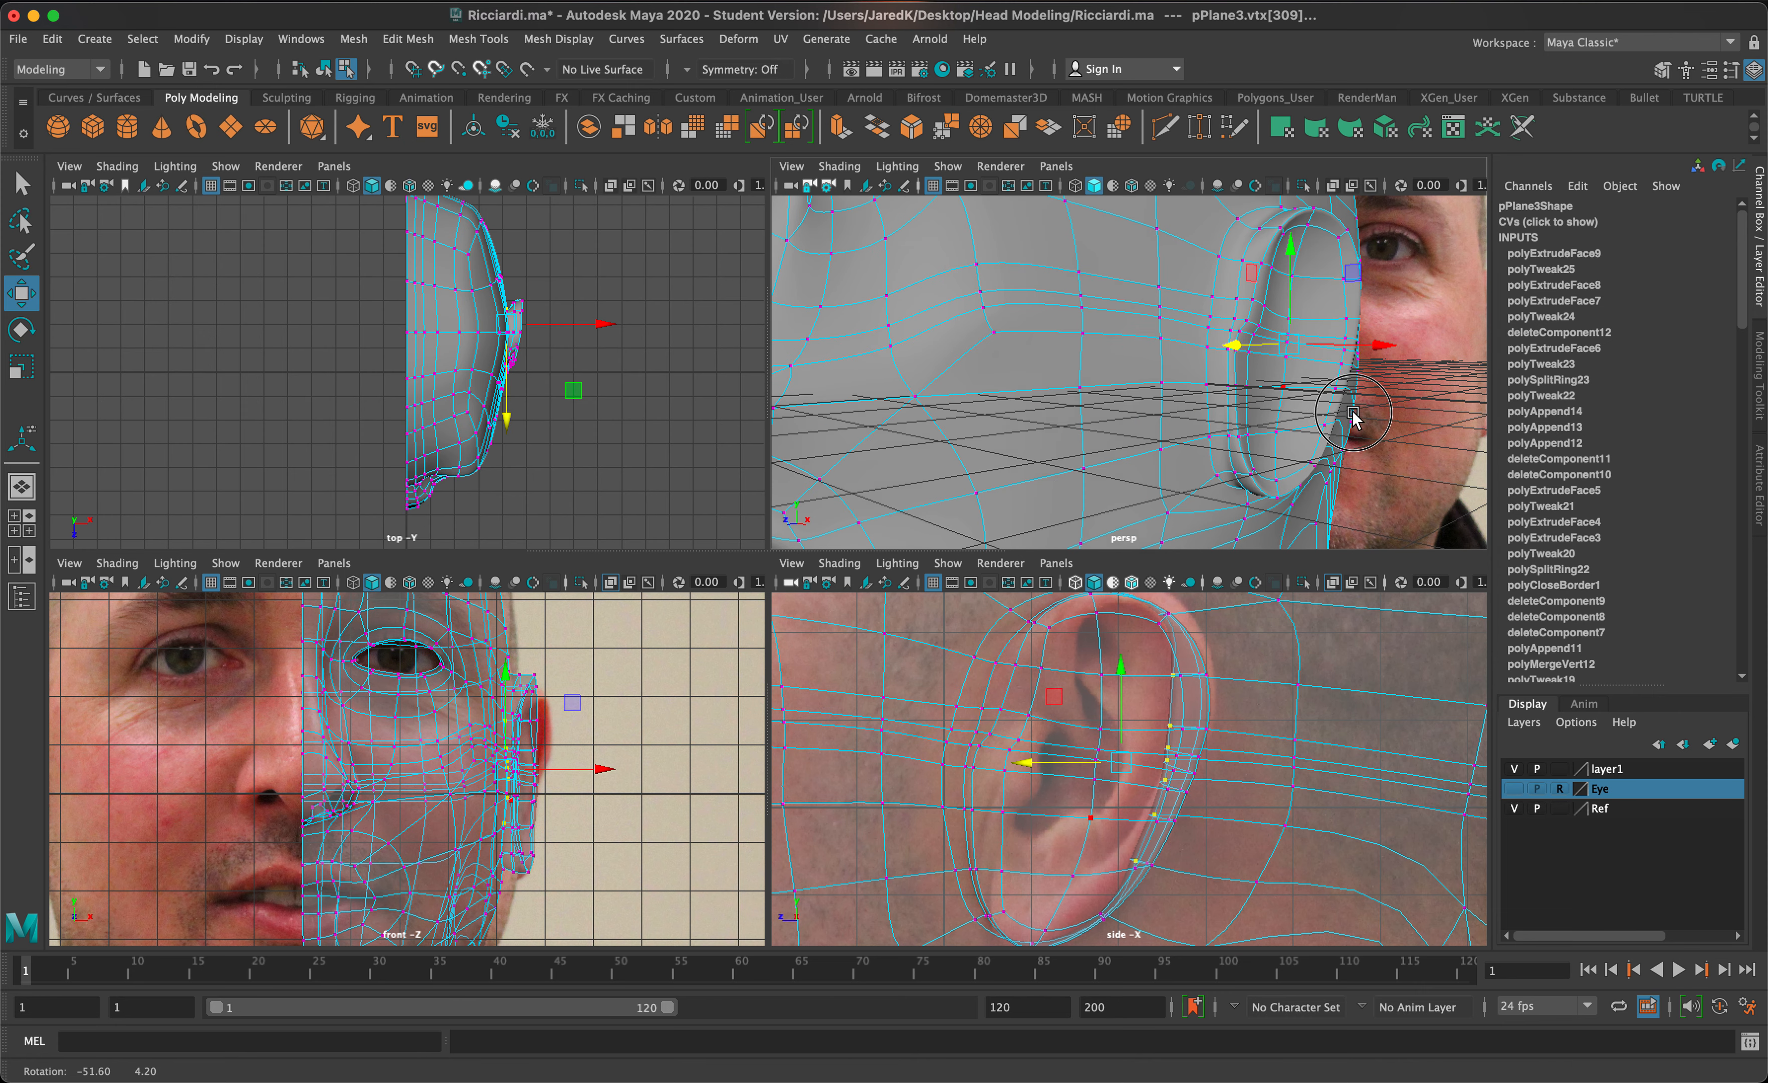
# Step: Adjust single vertices around the bottom of the ear rim and the lower recess, mainly sideways along X
pyautogui.click(1279, 479)
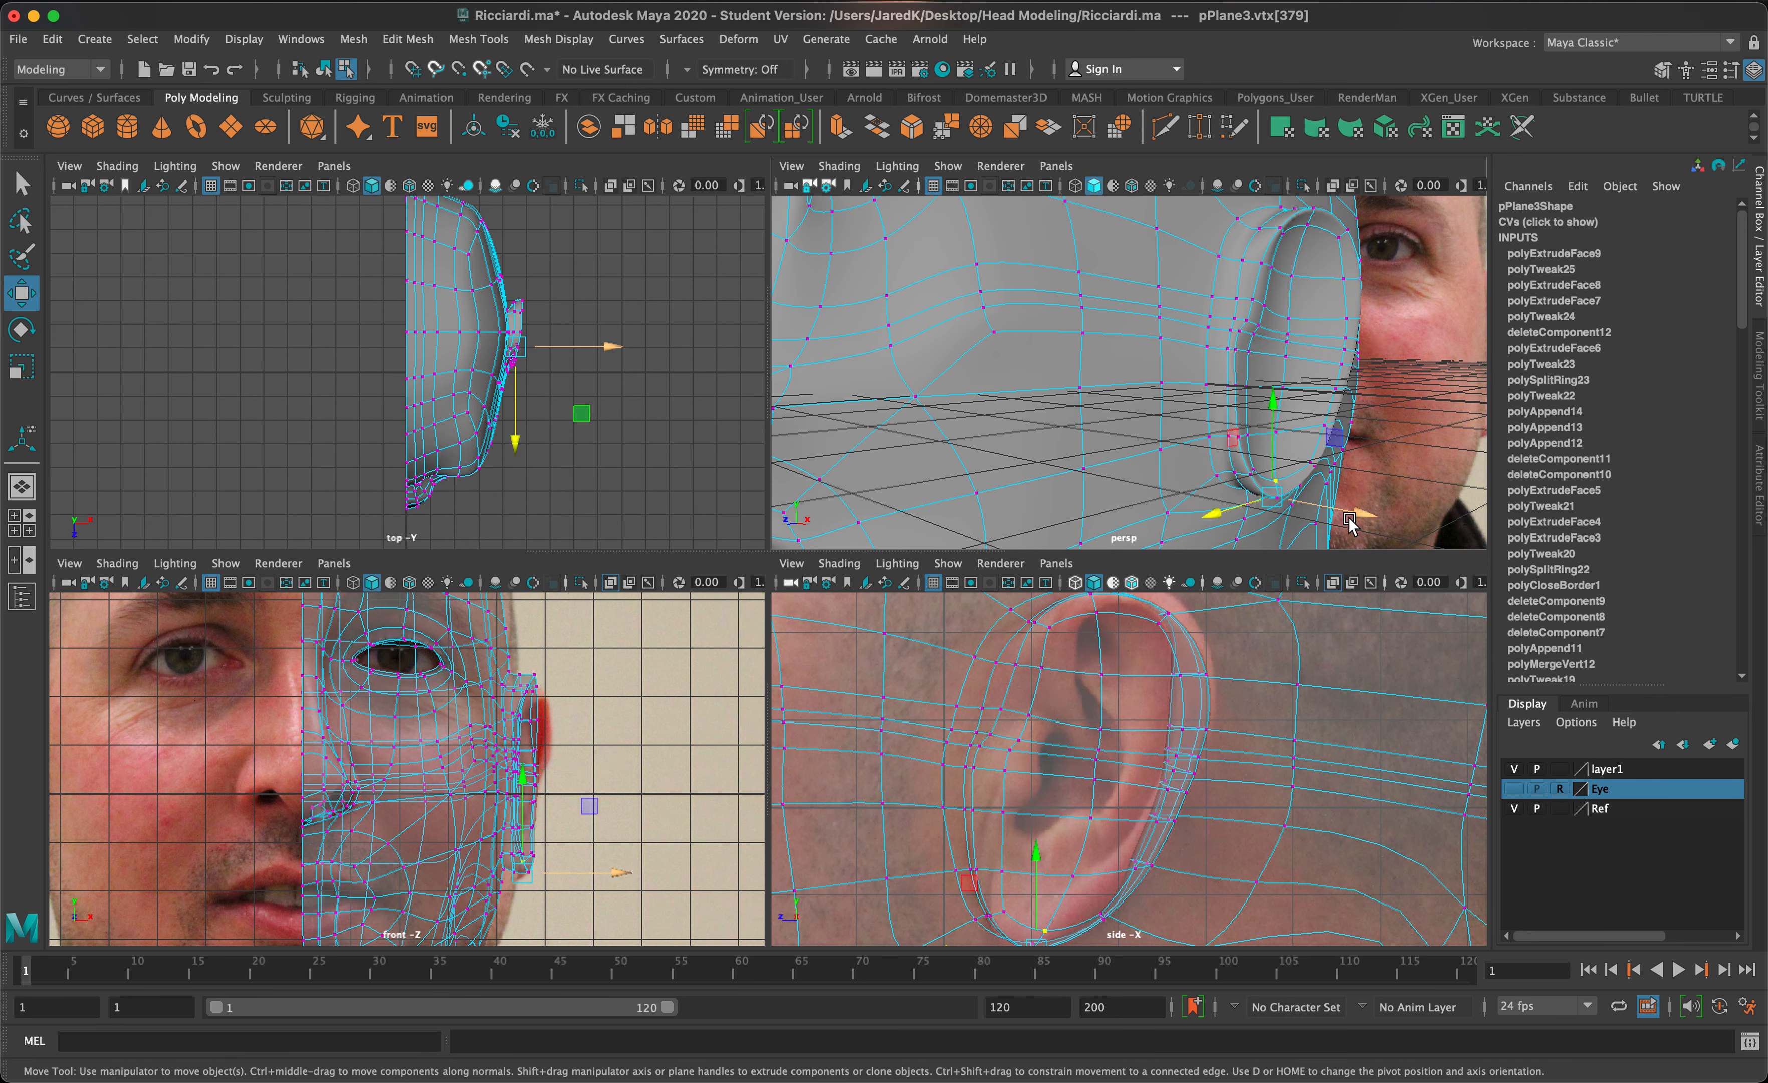
pyautogui.moveTo(1354, 516)
pyautogui.mouseDown()
pyautogui.moveTo(1377, 516)
pyautogui.moveTo(1372, 494)
pyautogui.mouseUp()
pyautogui.click(1267, 470)
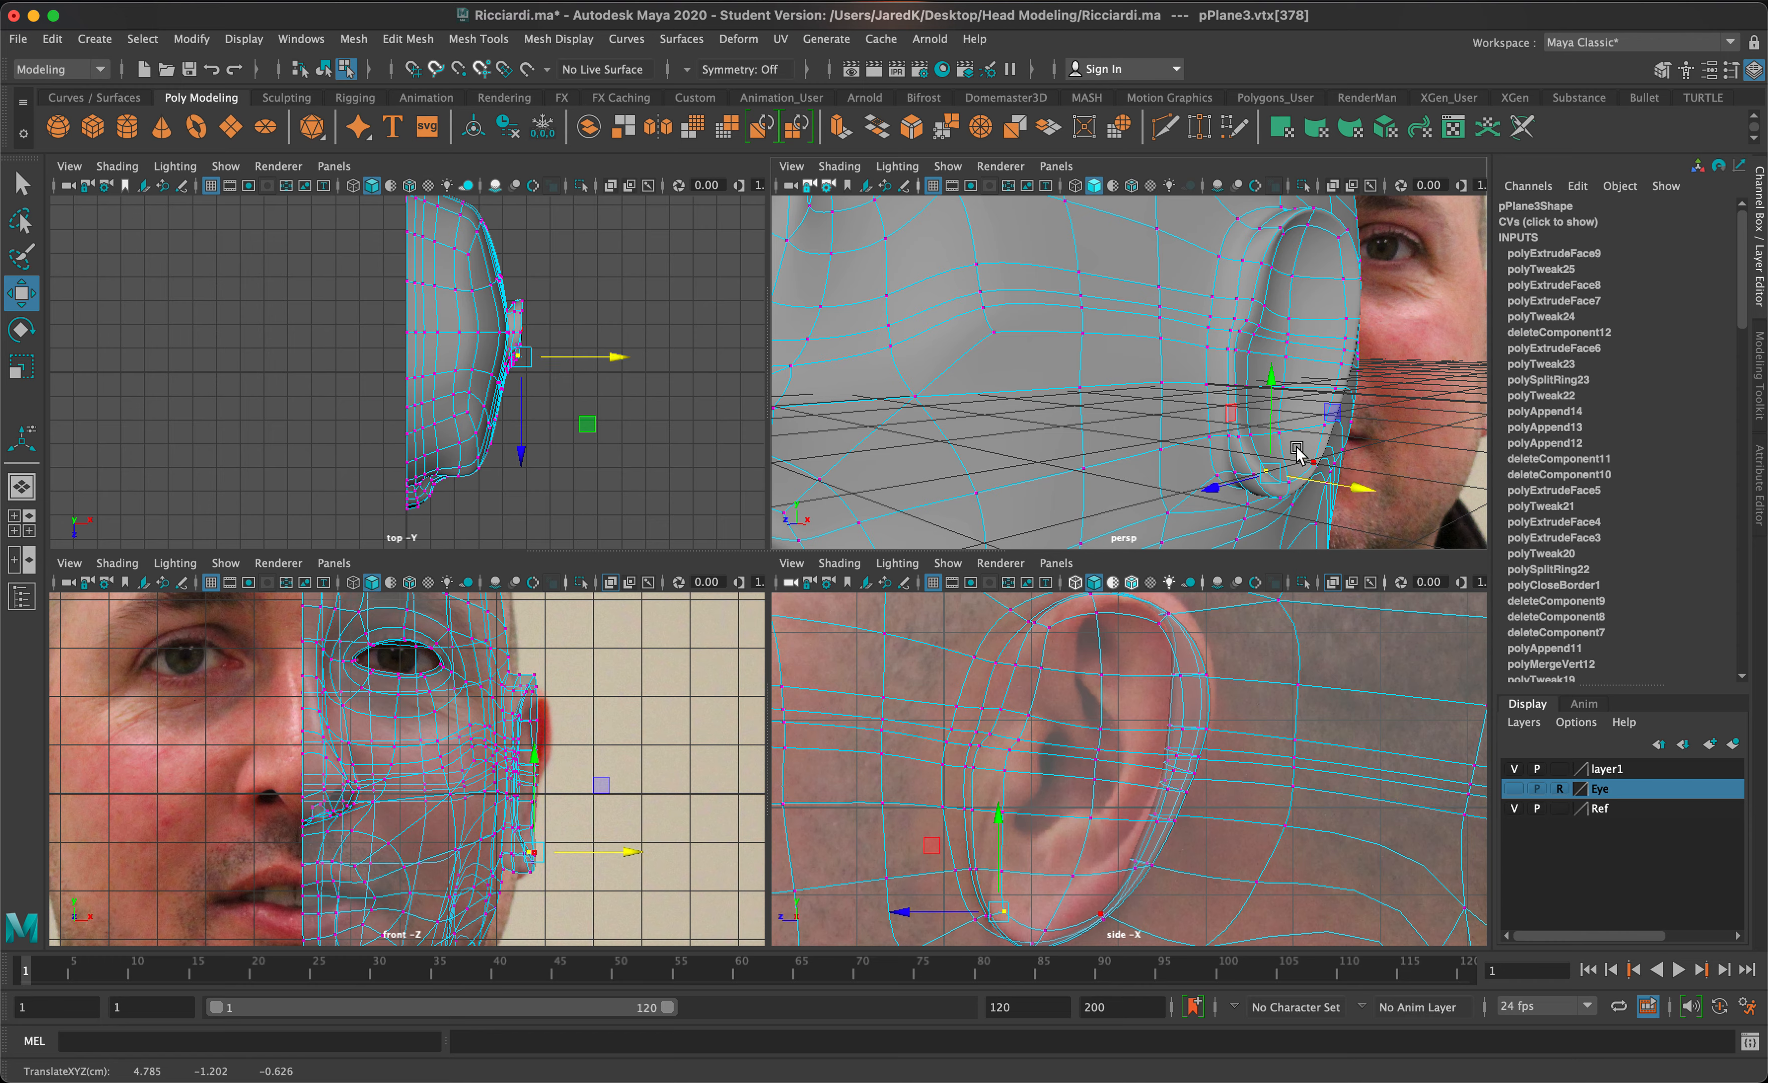
pyautogui.click(1287, 434)
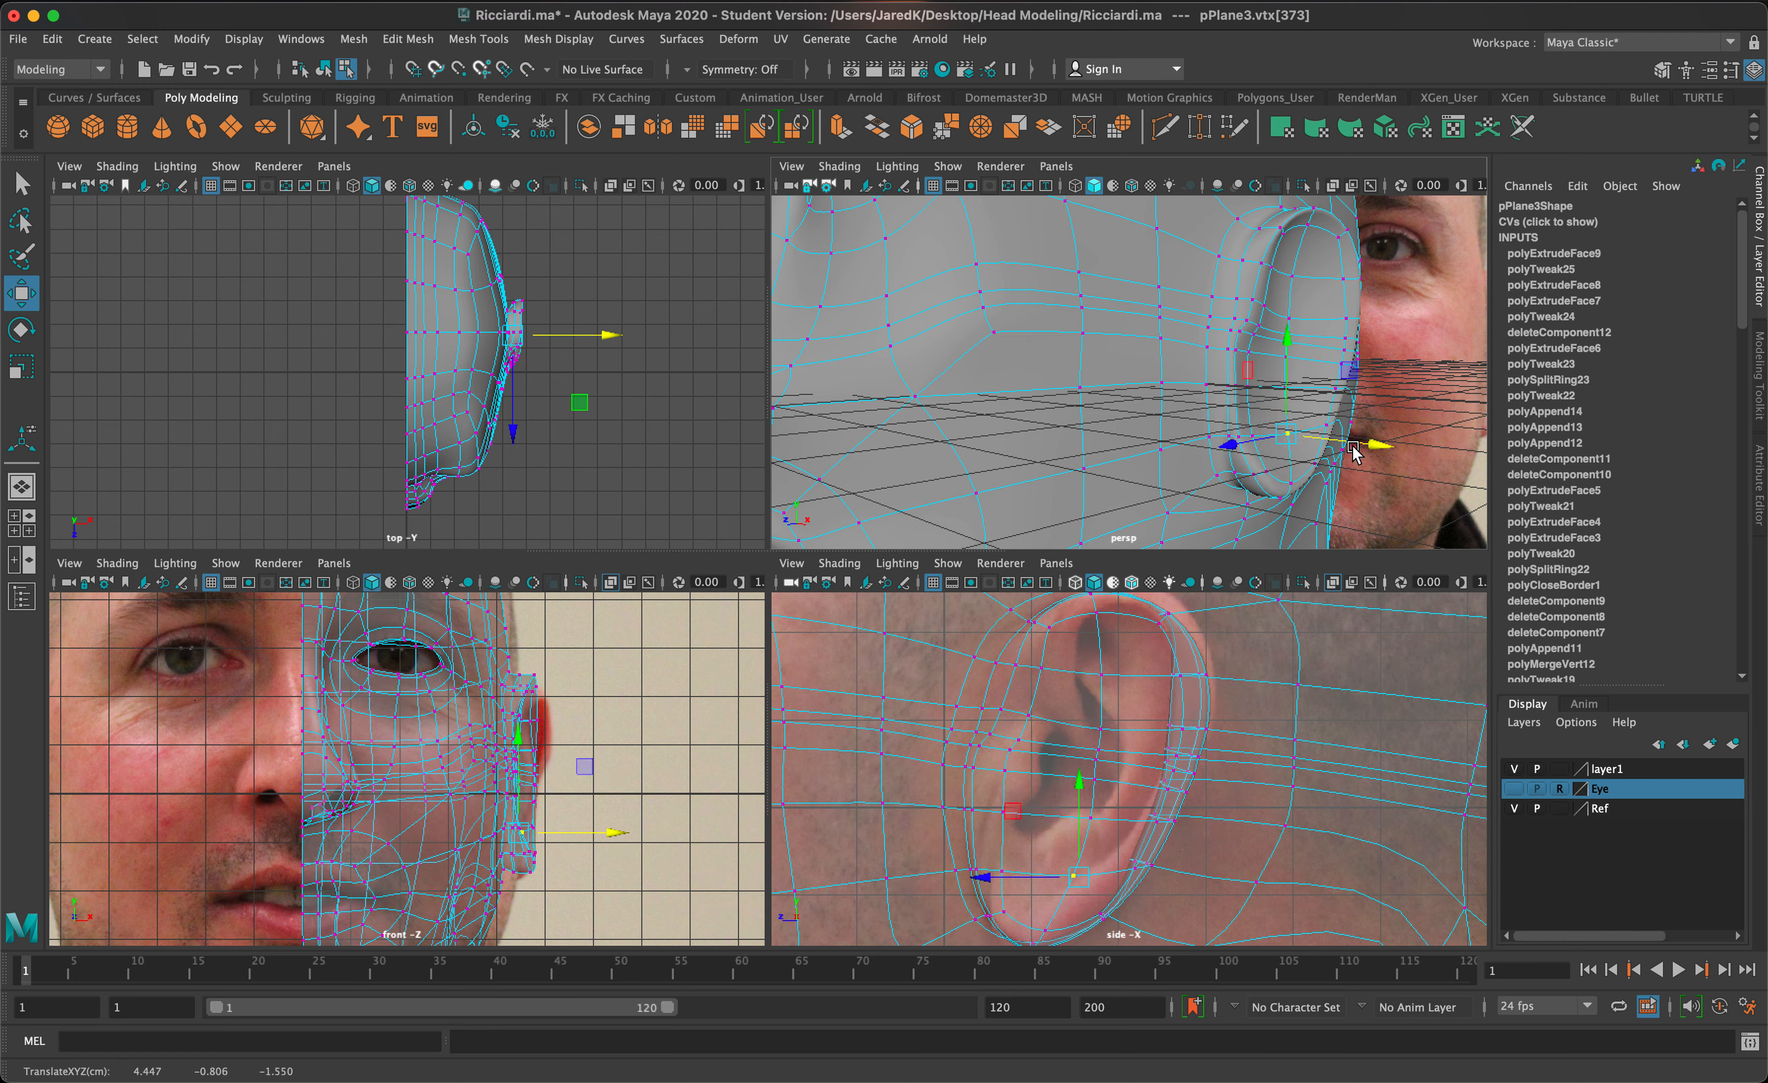
# Step: Examine the ear's overall shape on the head from several angles with the mesh in object mode
pyautogui.keyDown('alt'); pyautogui.moveTo(1354, 451); pyautogui.dragTo(1299, 508); pyautogui.keyUp('alt')
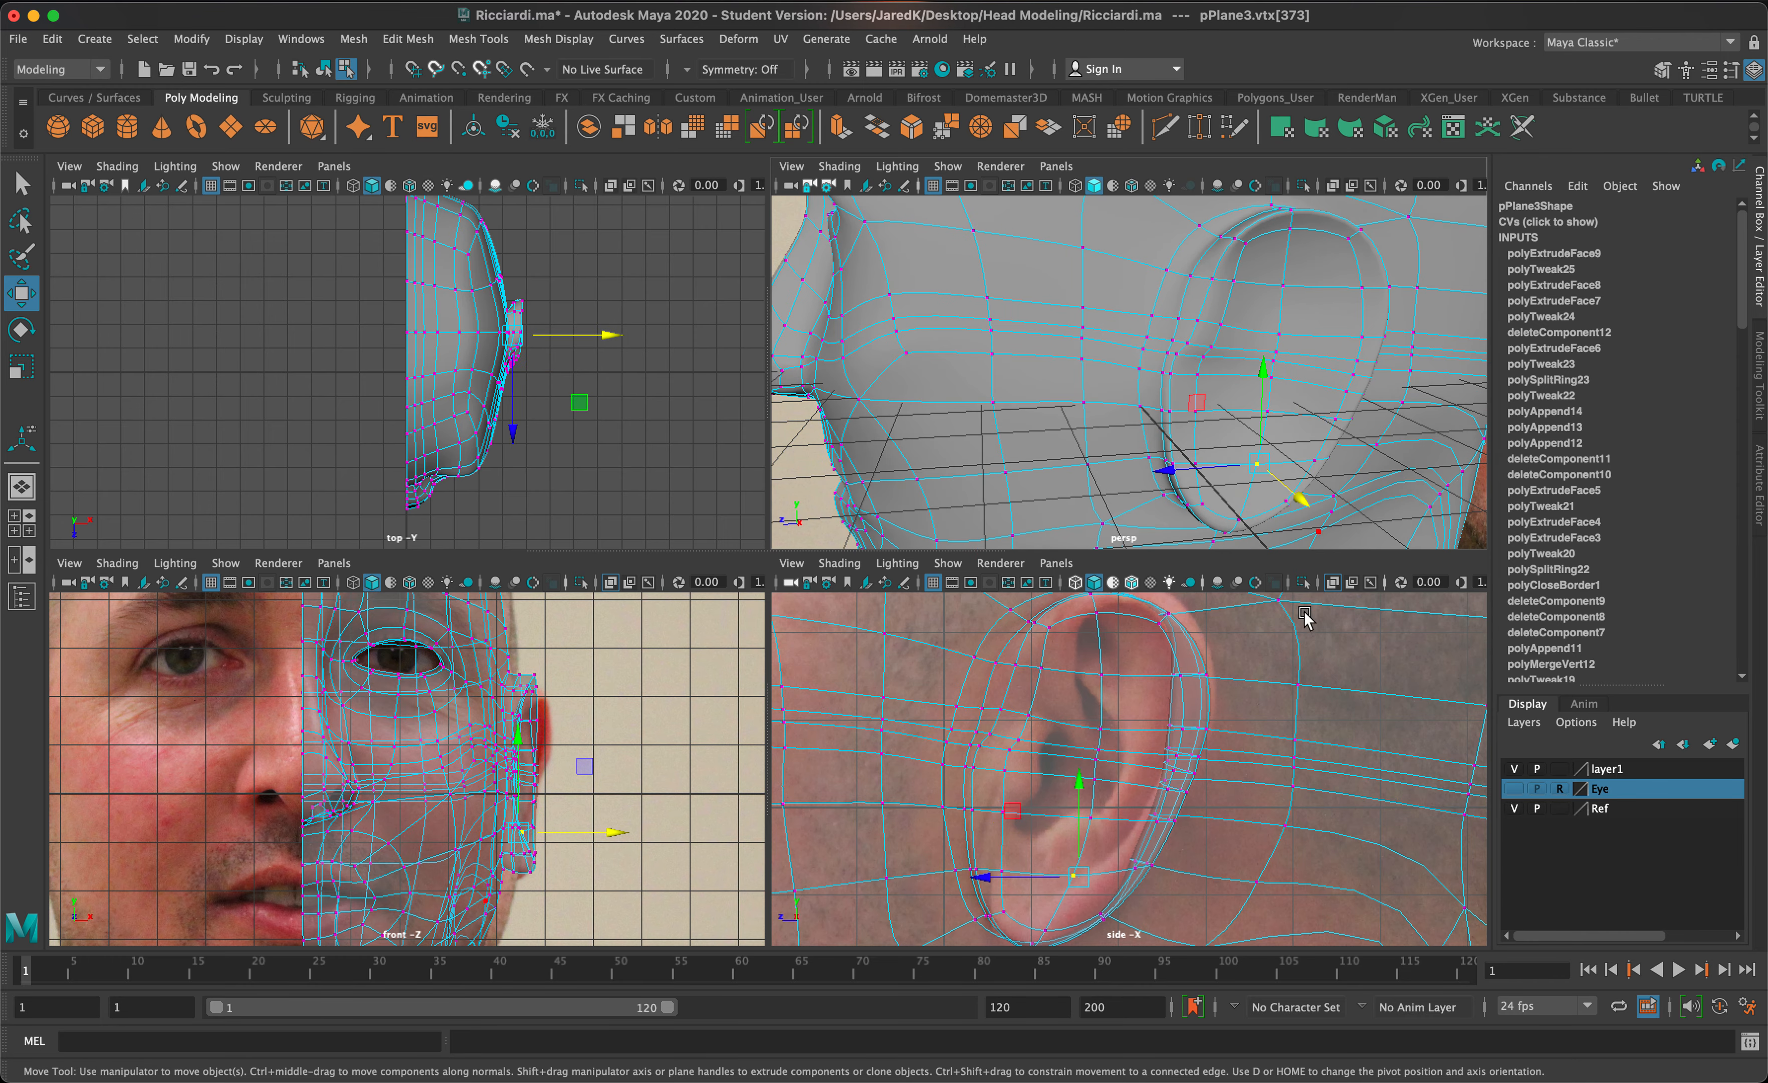
pyautogui.scroll(-10, 1303, 355)
pyautogui.moveTo(1301, 354)
pyautogui.keyDown('alt'); pyautogui.mouseDown()
pyautogui.moveTo(1318, 354)
pyautogui.moveTo(1302, 355)
pyautogui.mouseUp(); pyautogui.keyUp('alt')
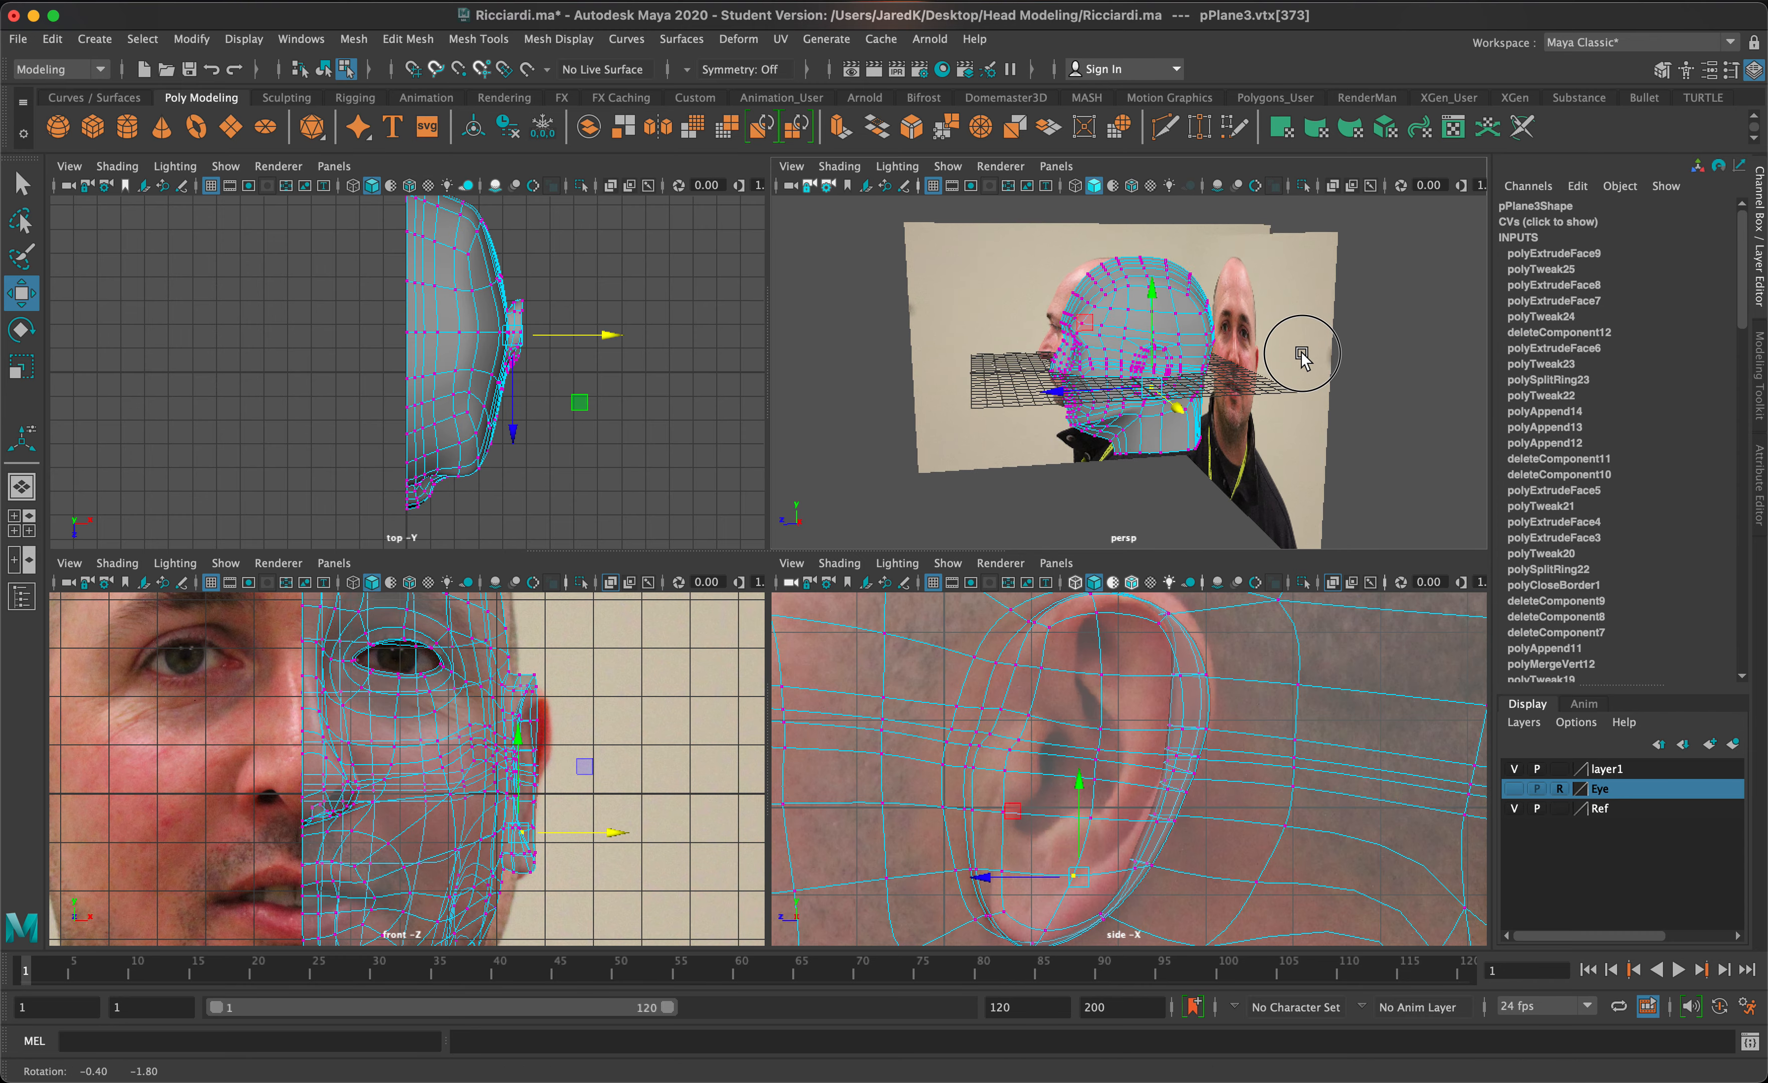
pyautogui.scroll(10, 1284, 363)
pyautogui.moveTo(1120, 292); pyautogui.dragTo(1074, 269, button='right')
pyautogui.click(1398, 355)
pyautogui.keyDown('alt'); pyautogui.moveTo(1398, 355); pyautogui.dragTo(1183, 356); pyautogui.keyUp('alt')
pyautogui.click(1250, 355)
pyautogui.scroll(6, 1252, 352)
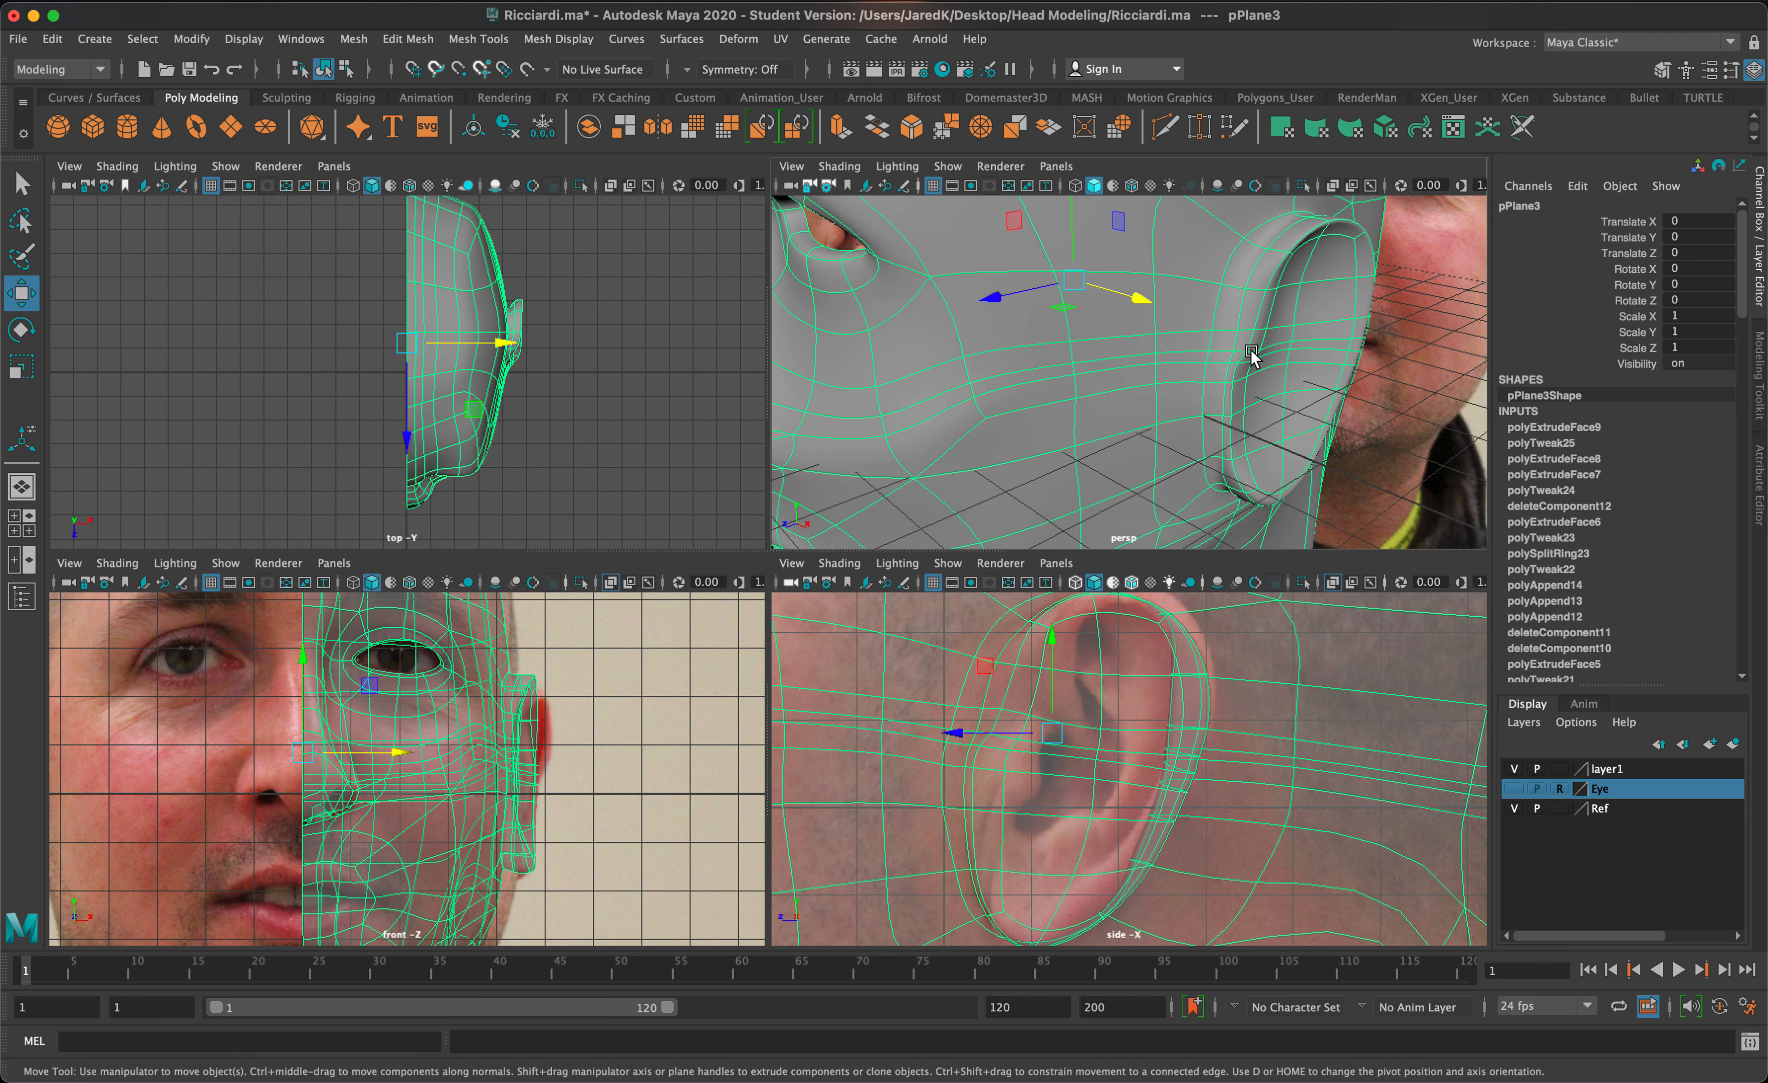
# Step: Select the three vertices on the ear's front edge beside the cheek, move them inward along X, and adjust the neighbouring vertex
pyautogui.moveTo(1305, 319); pyautogui.dragTo(1250, 301, button='right')
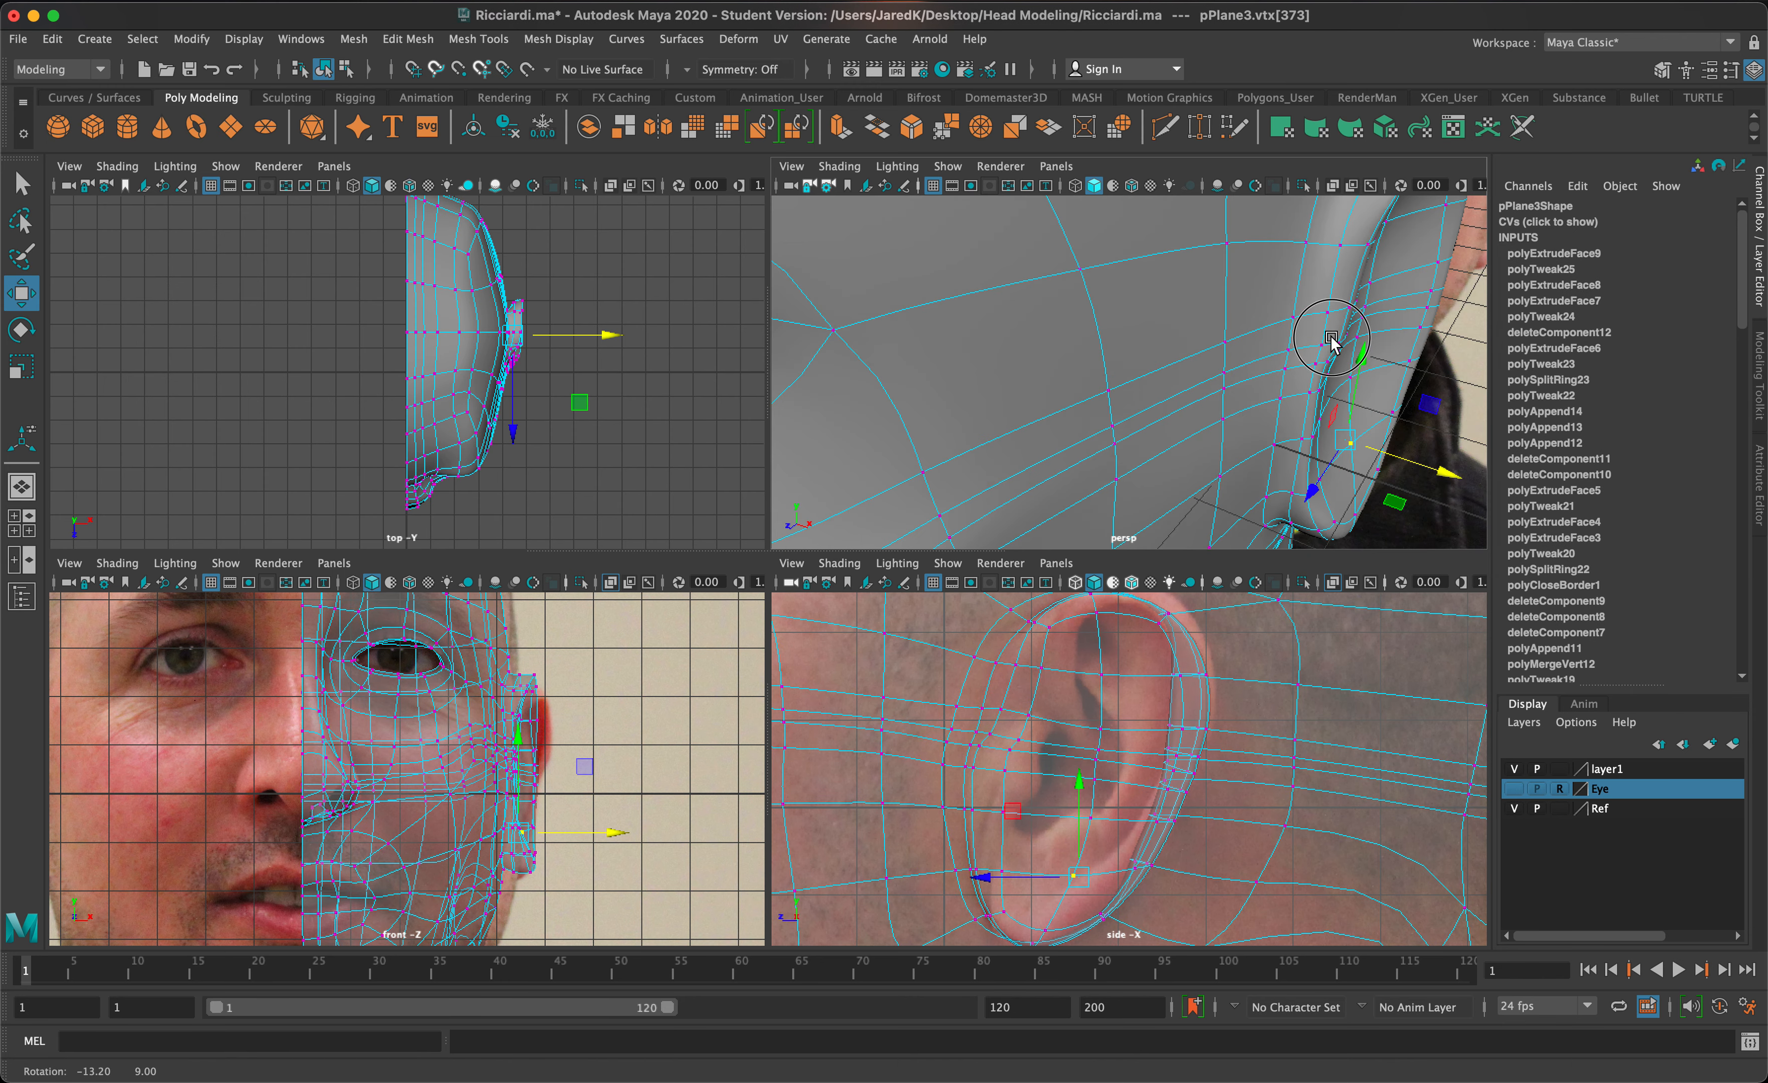
pyautogui.click(1349, 306)
pyautogui.press('q')
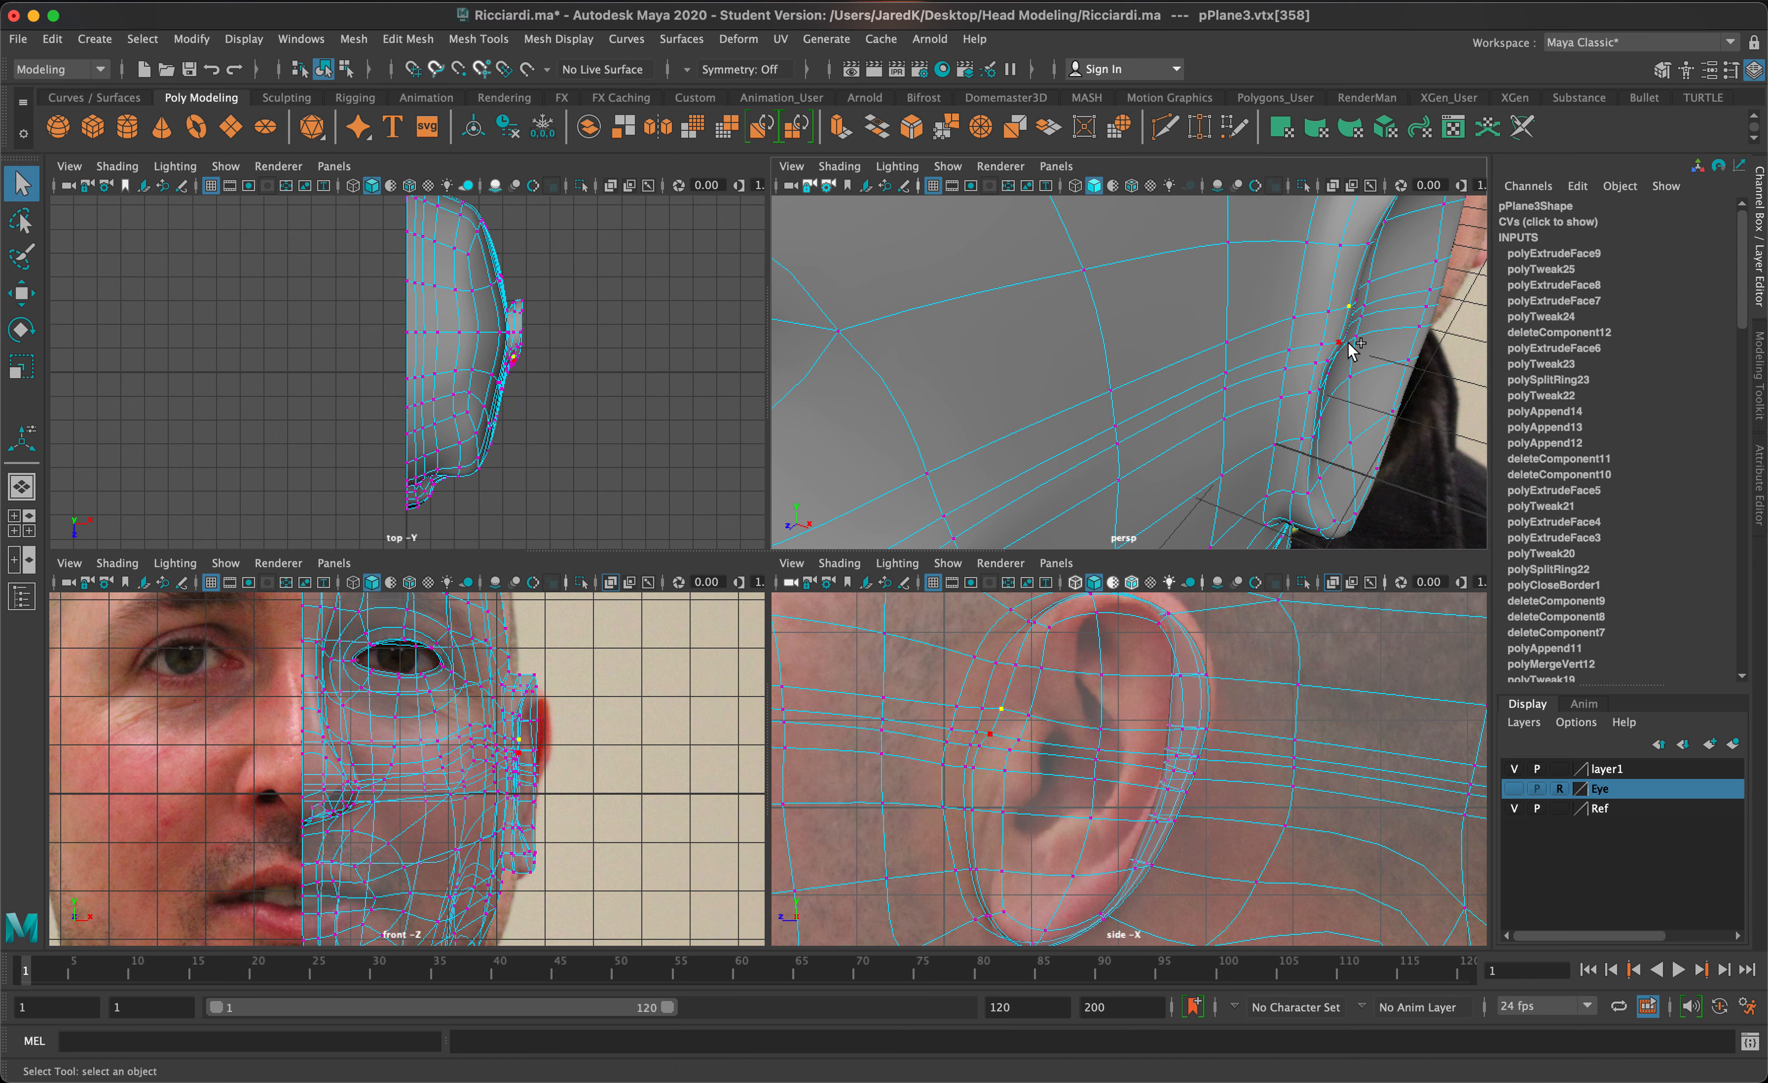
pyautogui.keyDown('shift'); pyautogui.click(1337, 345); pyautogui.keyUp('shift')
pyautogui.keyDown('alt'); pyautogui.moveTo(1375, 362); pyautogui.dragTo(1331, 370); pyautogui.keyUp('alt')
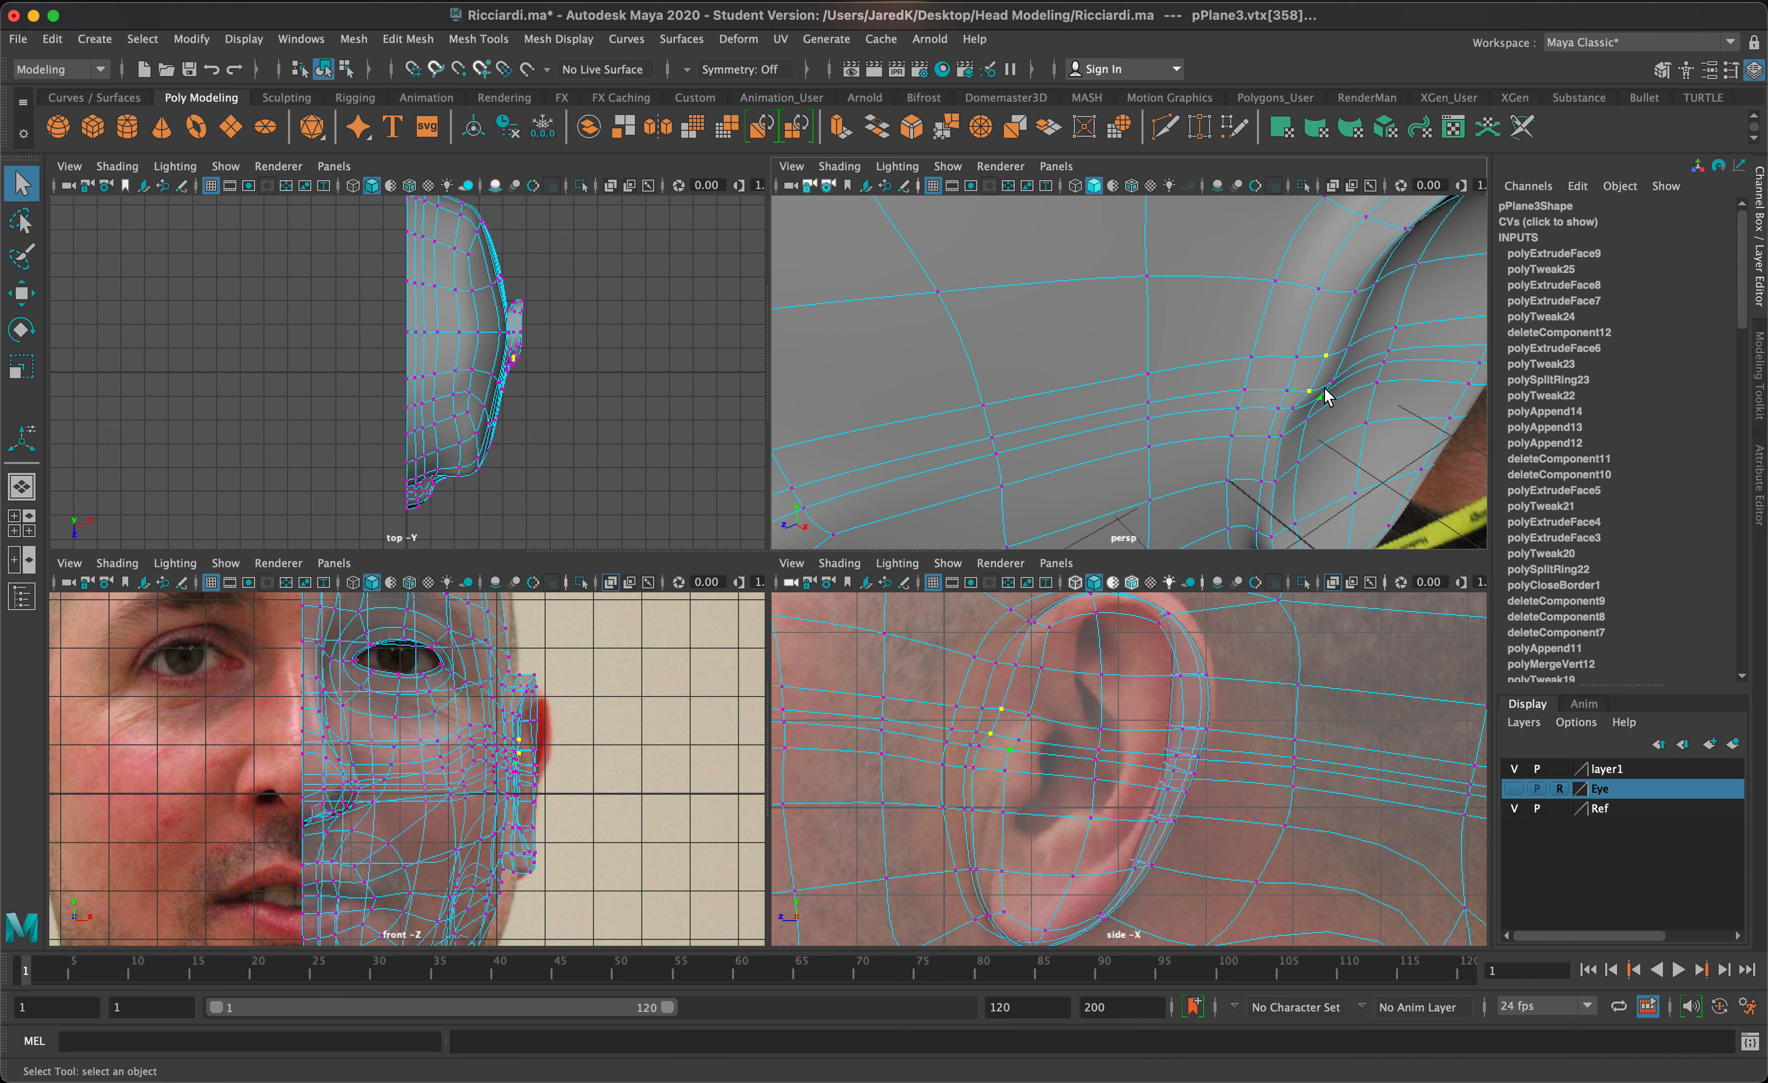
pyautogui.press('w')
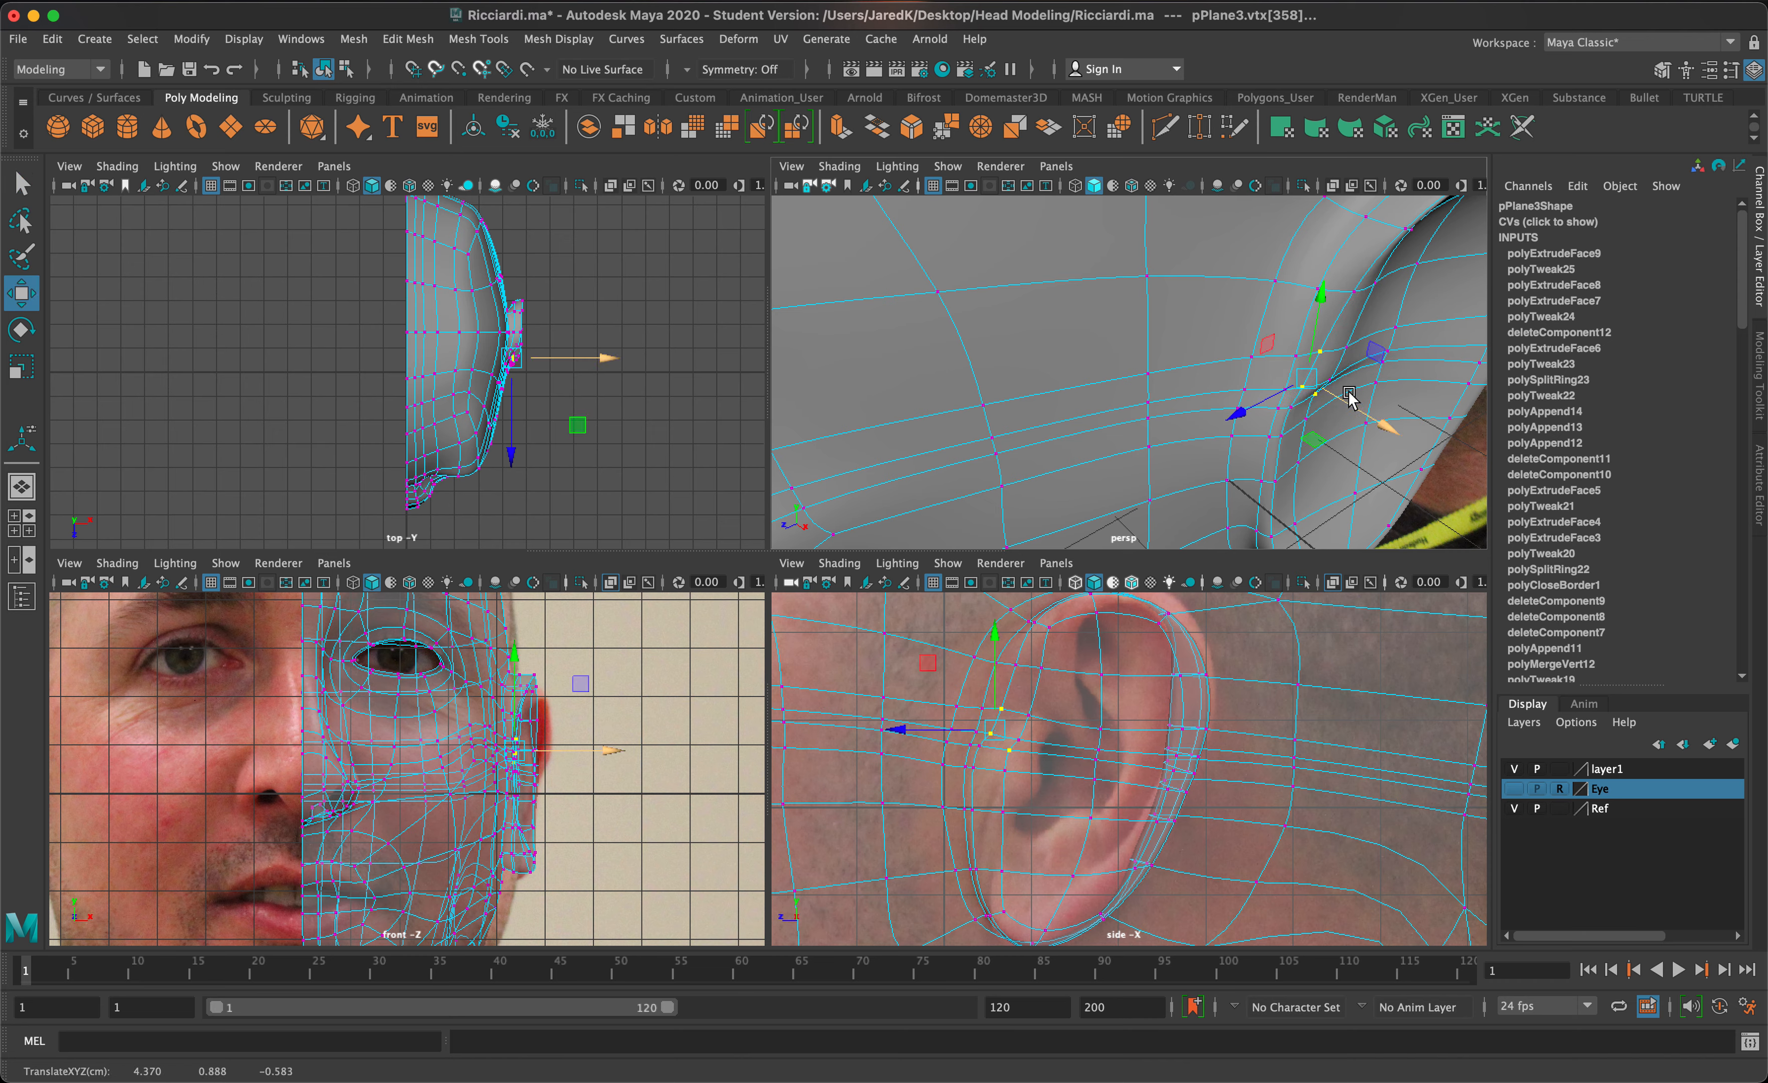
pyautogui.click(1341, 378)
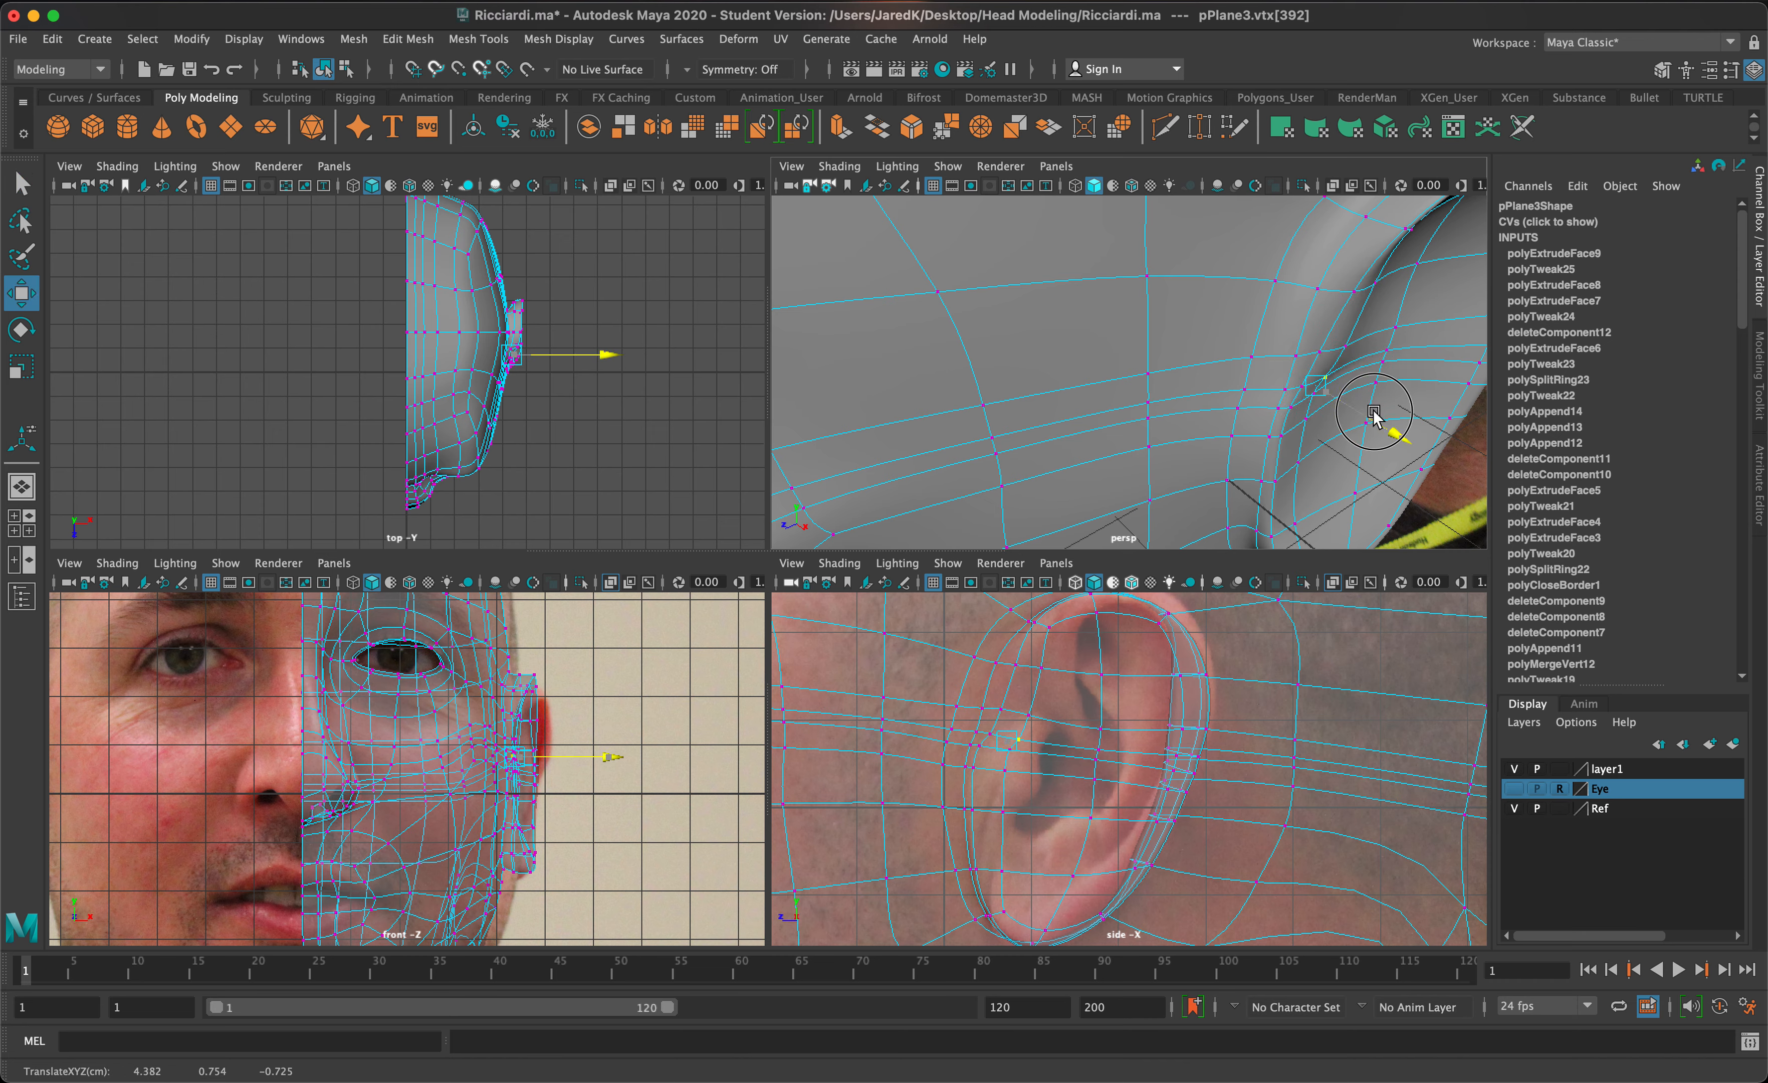
# Step: Select the vertices along the top of the ear's outer rim and move them outward along X against the front photo
pyautogui.keyDown('alt'); pyautogui.moveTo(1373, 415); pyautogui.dragTo(1354, 361, button='right'); pyautogui.keyUp('alt')
pyautogui.keyDown('alt'); pyautogui.moveTo(1125, 346); pyautogui.dragTo(1228, 333); pyautogui.keyUp('alt')
pyautogui.scroll(-5, 1197, 315)
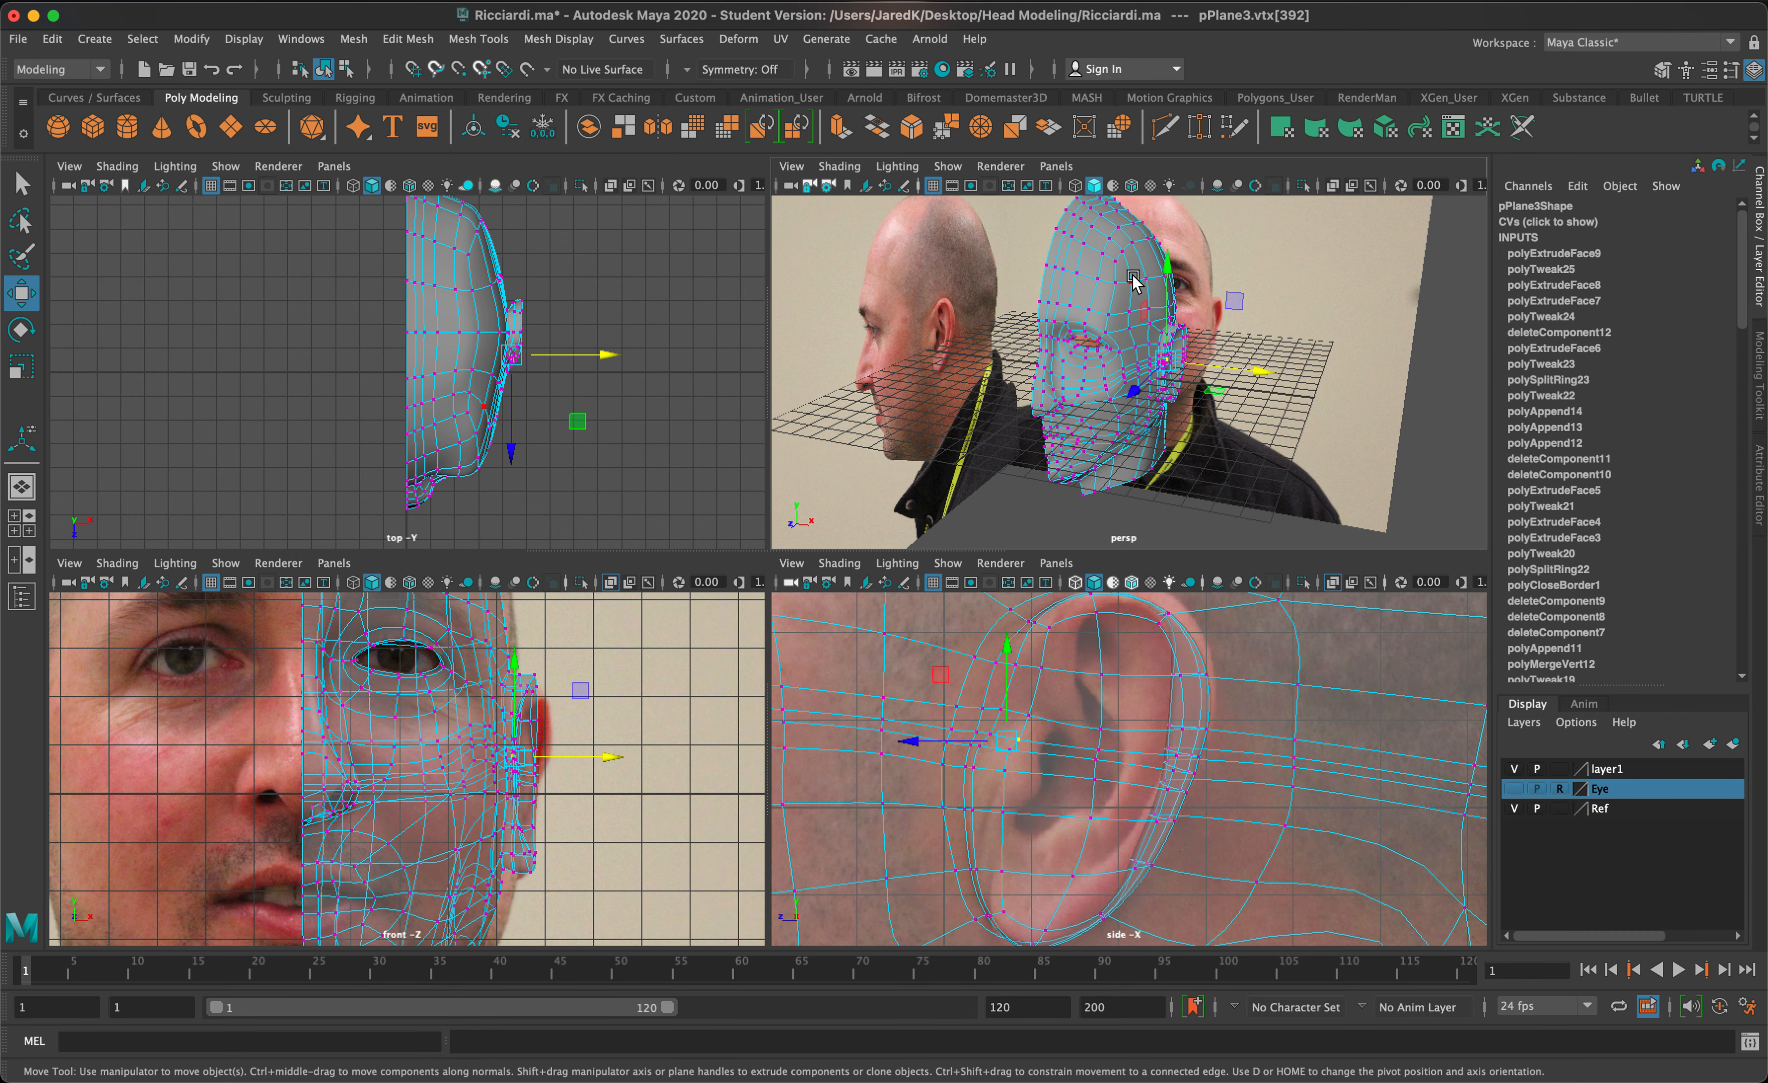
pyautogui.moveTo(1133, 279); pyautogui.dragTo(1198, 263, button='right')
pyautogui.click(1319, 314)
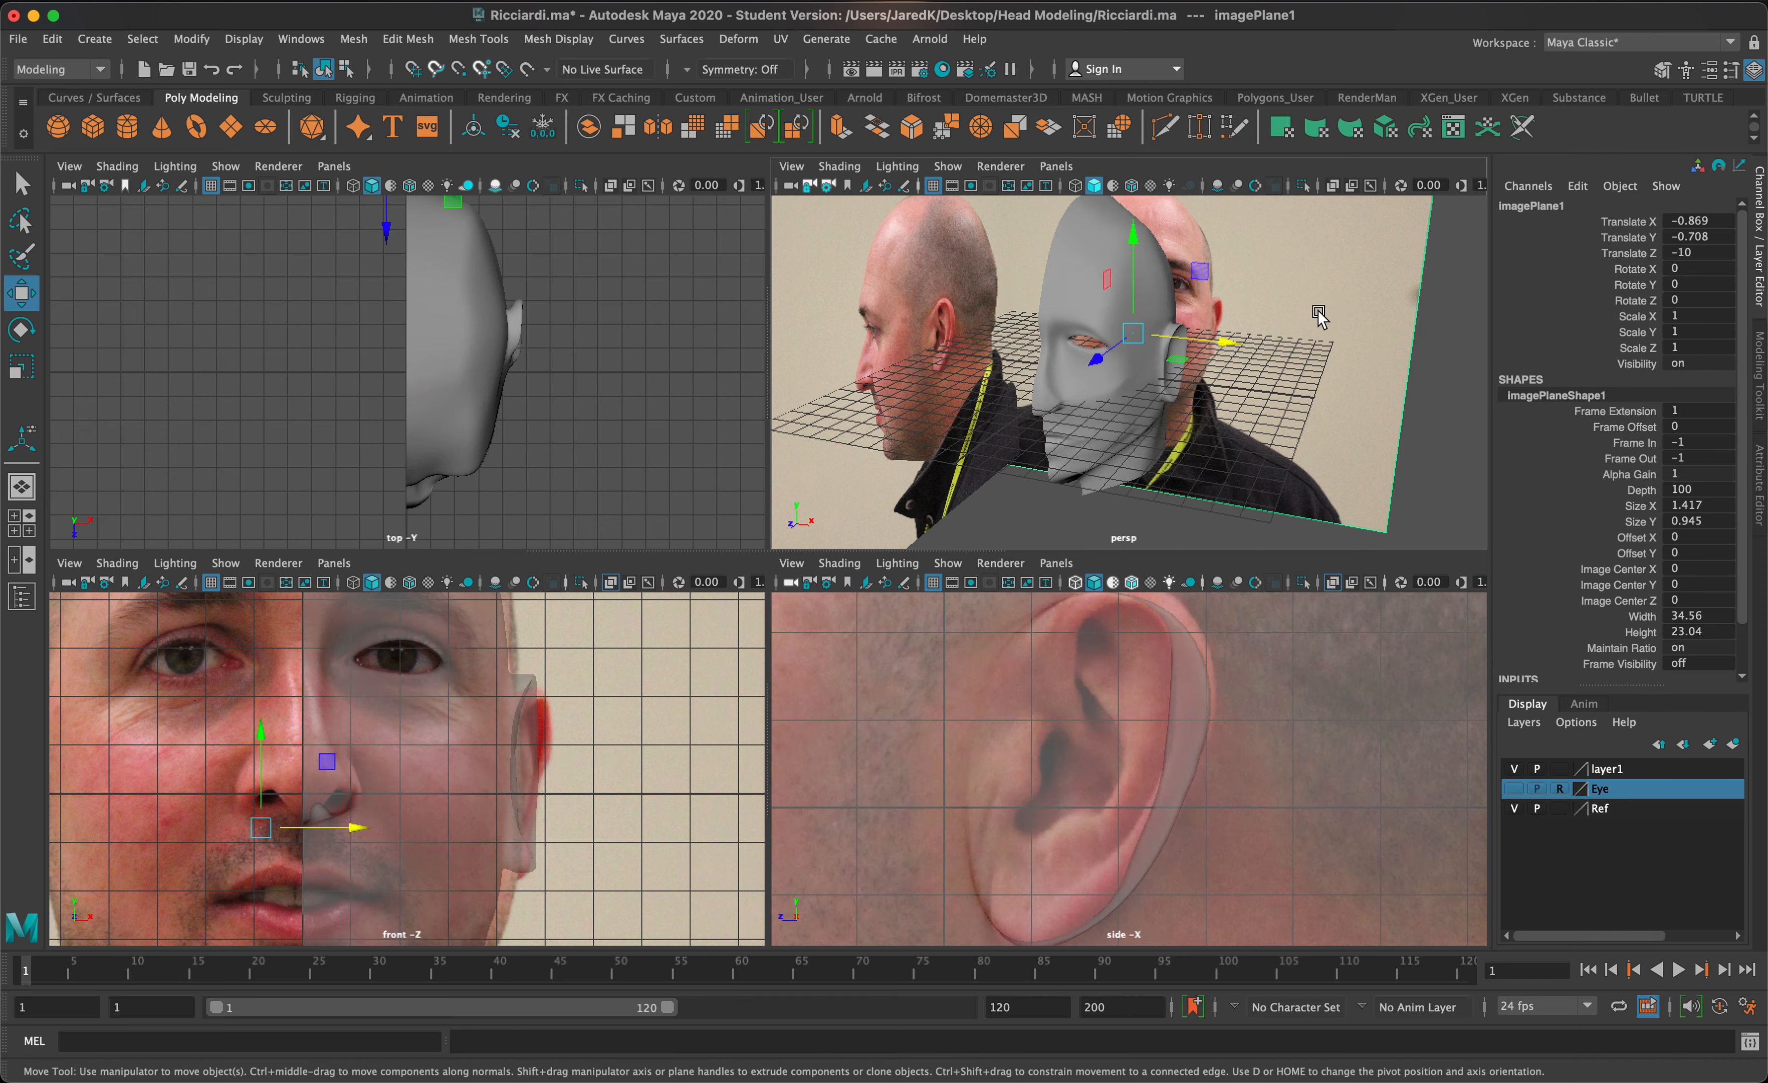
pyautogui.click(530, 710)
pyautogui.moveTo(529, 709); pyautogui.dragTo(360, 508, button='right')
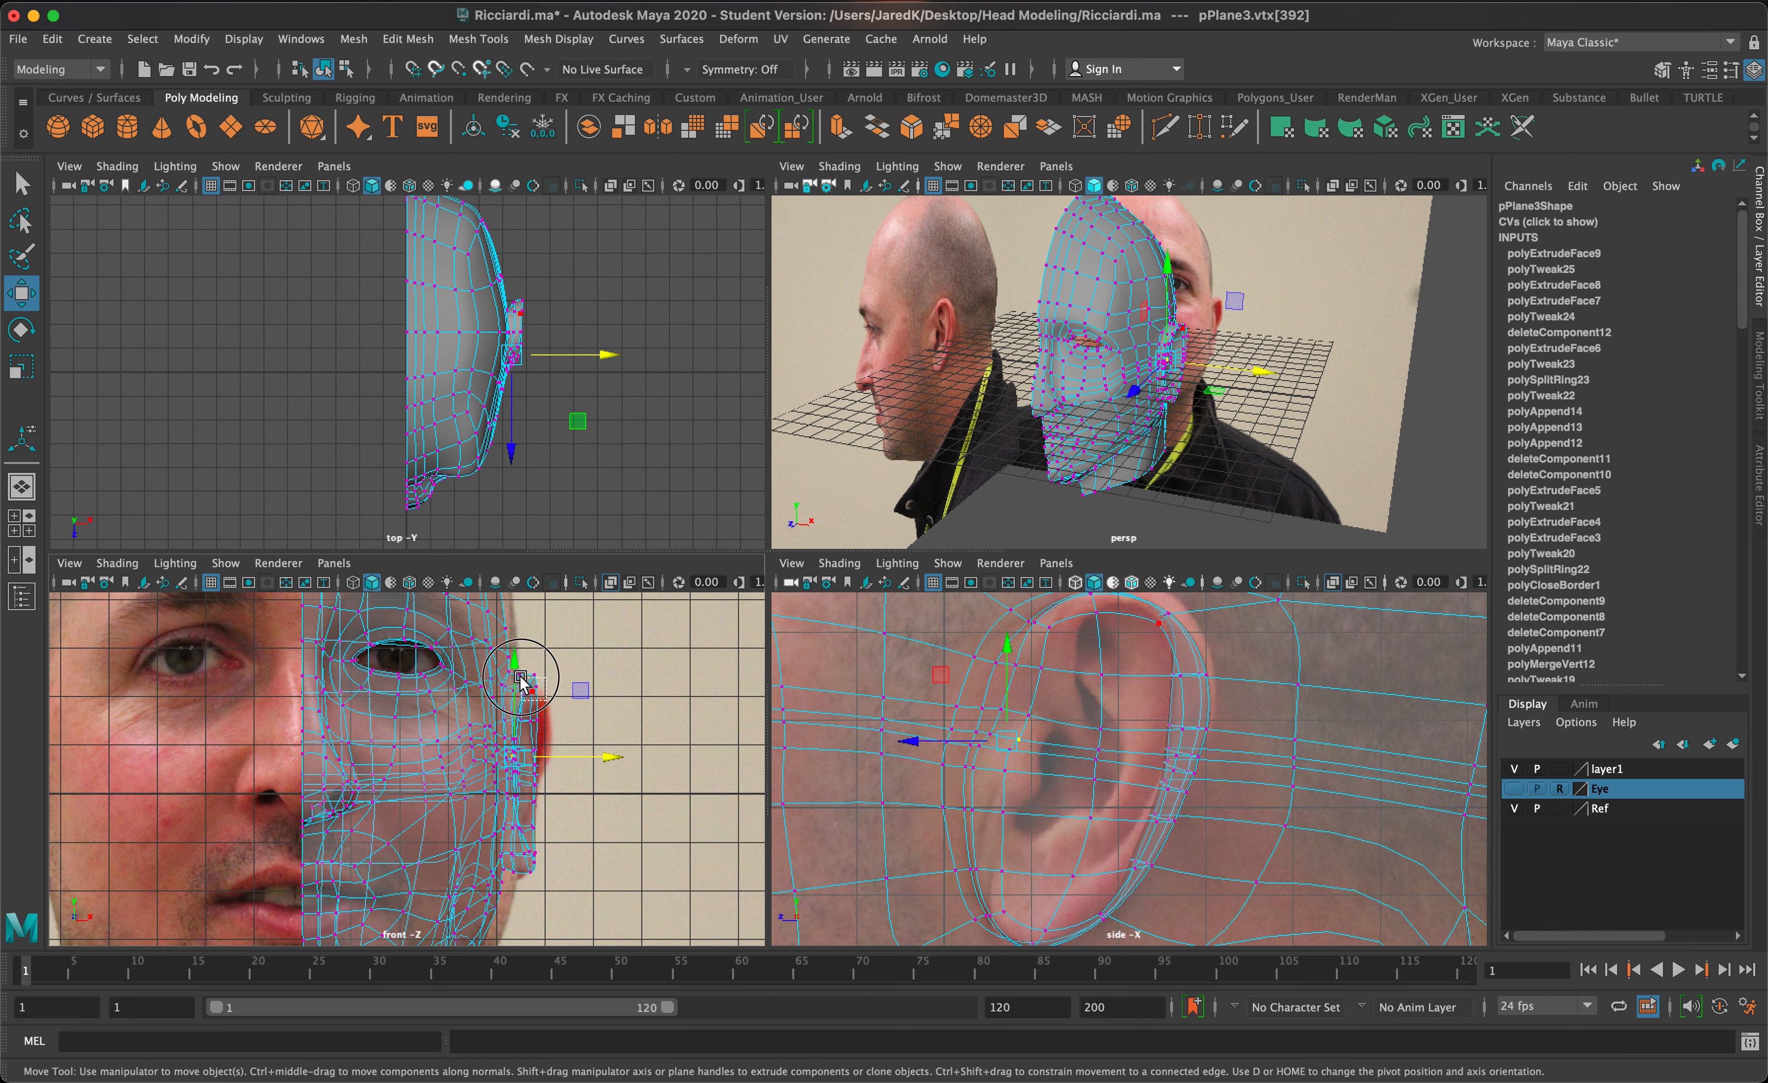
pyautogui.moveTo(549, 700); pyautogui.dragTo(579, 673)
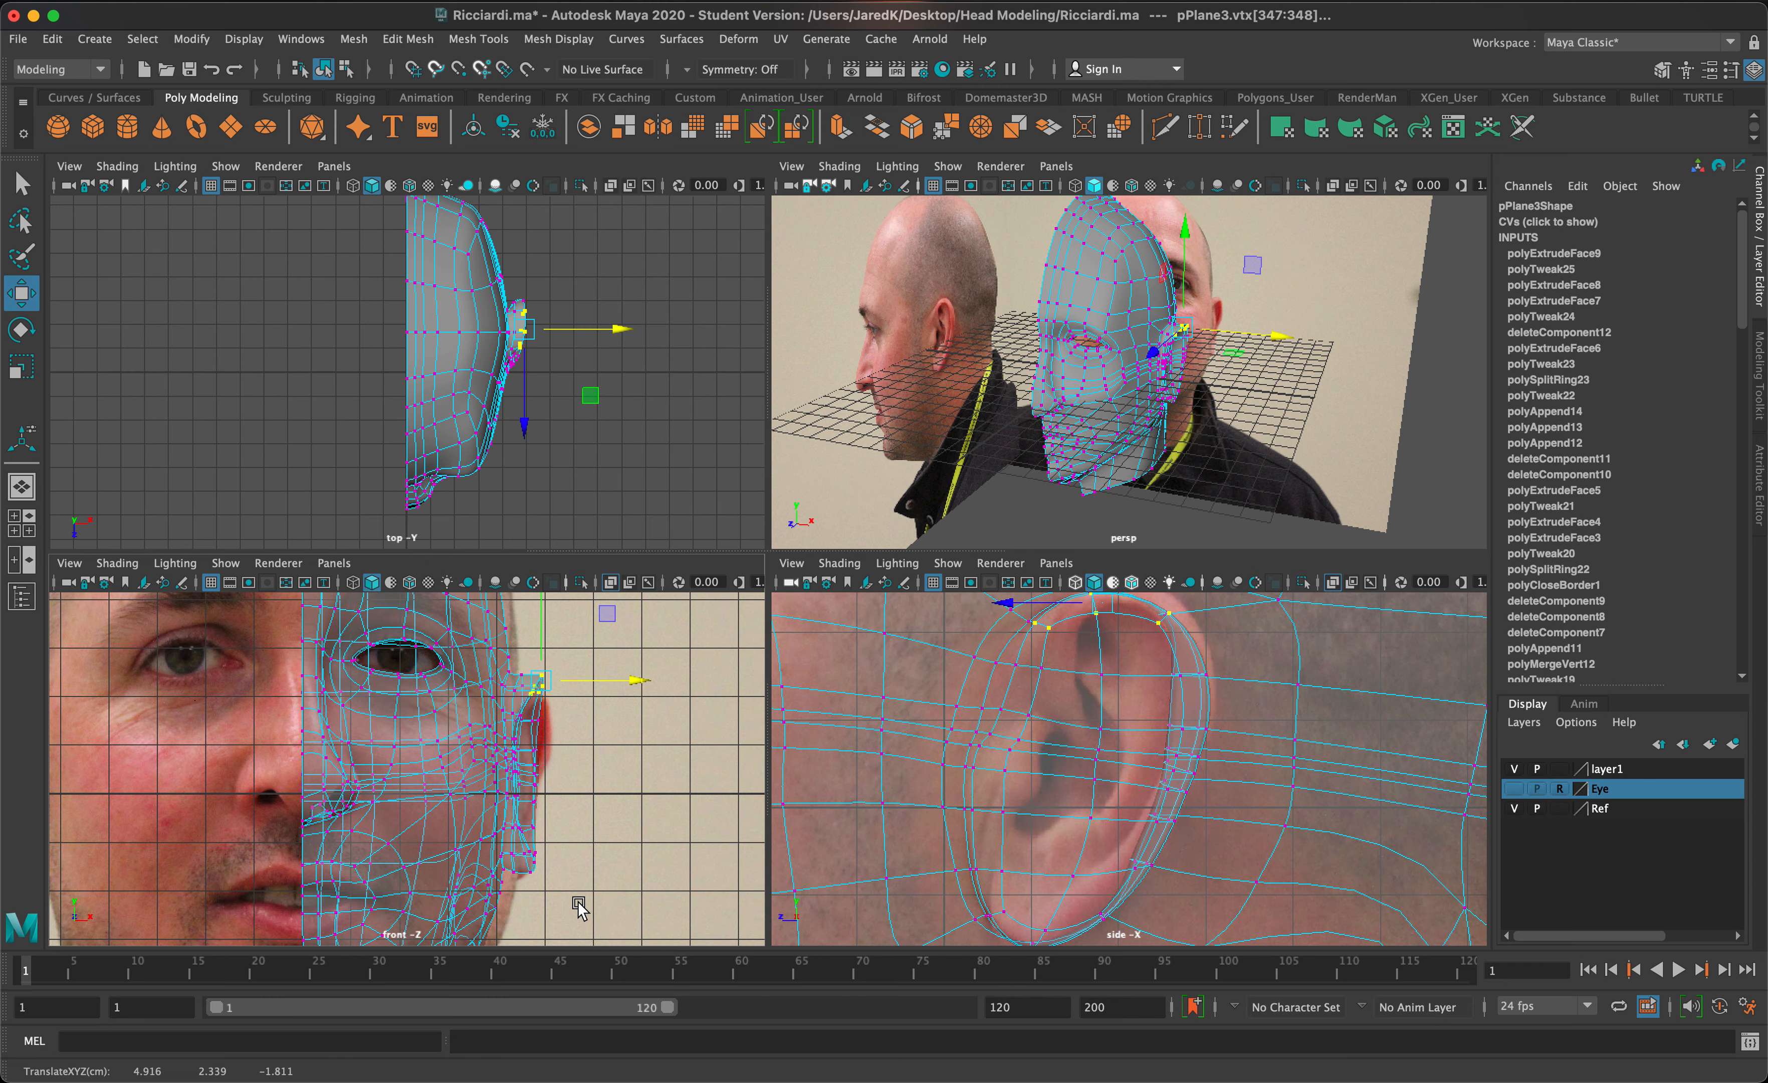
# Step: Turn off the mesh's smooth preview and move the earlobe's outer vertices inward along X to follow the front photo
pyautogui.scroll(-4, 539, 818)
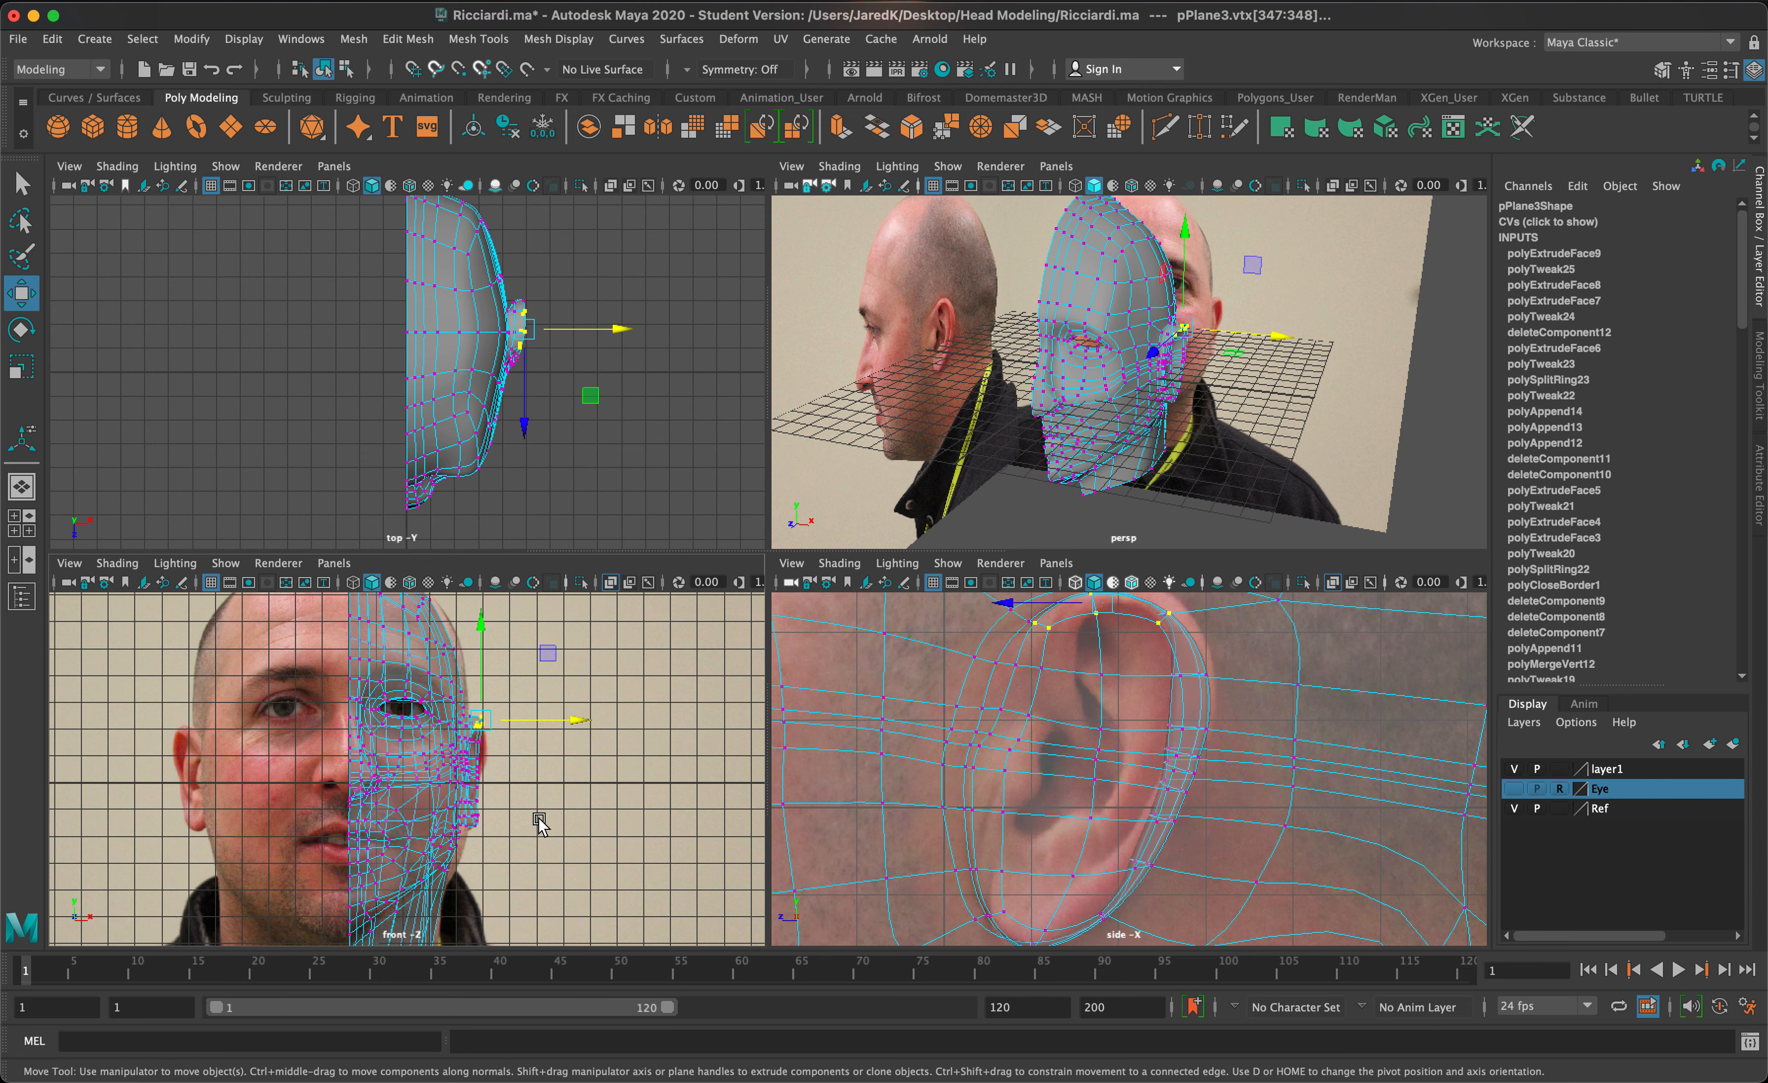
pyautogui.press('space')
pyautogui.press('1')
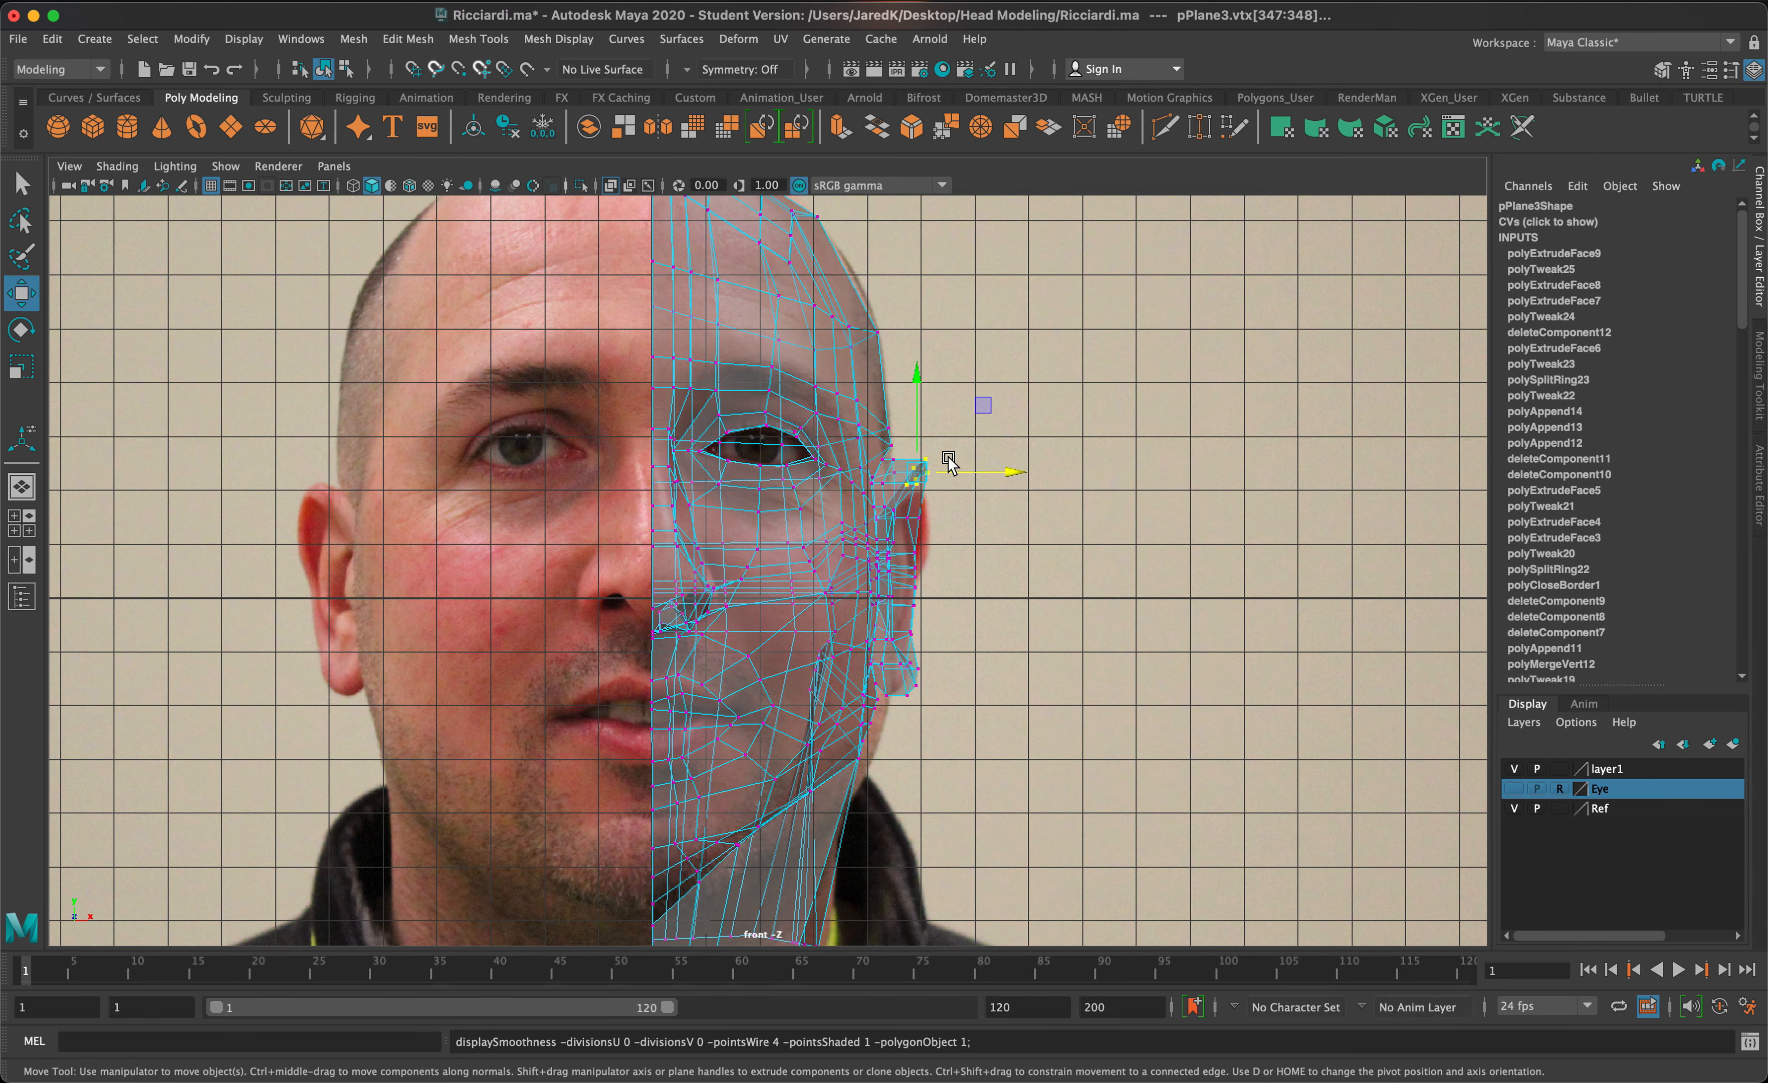
pyautogui.moveTo(948, 703)
pyautogui.mouseDown()
pyautogui.moveTo(903, 630)
pyautogui.moveTo(944, 676)
pyautogui.mouseUp()
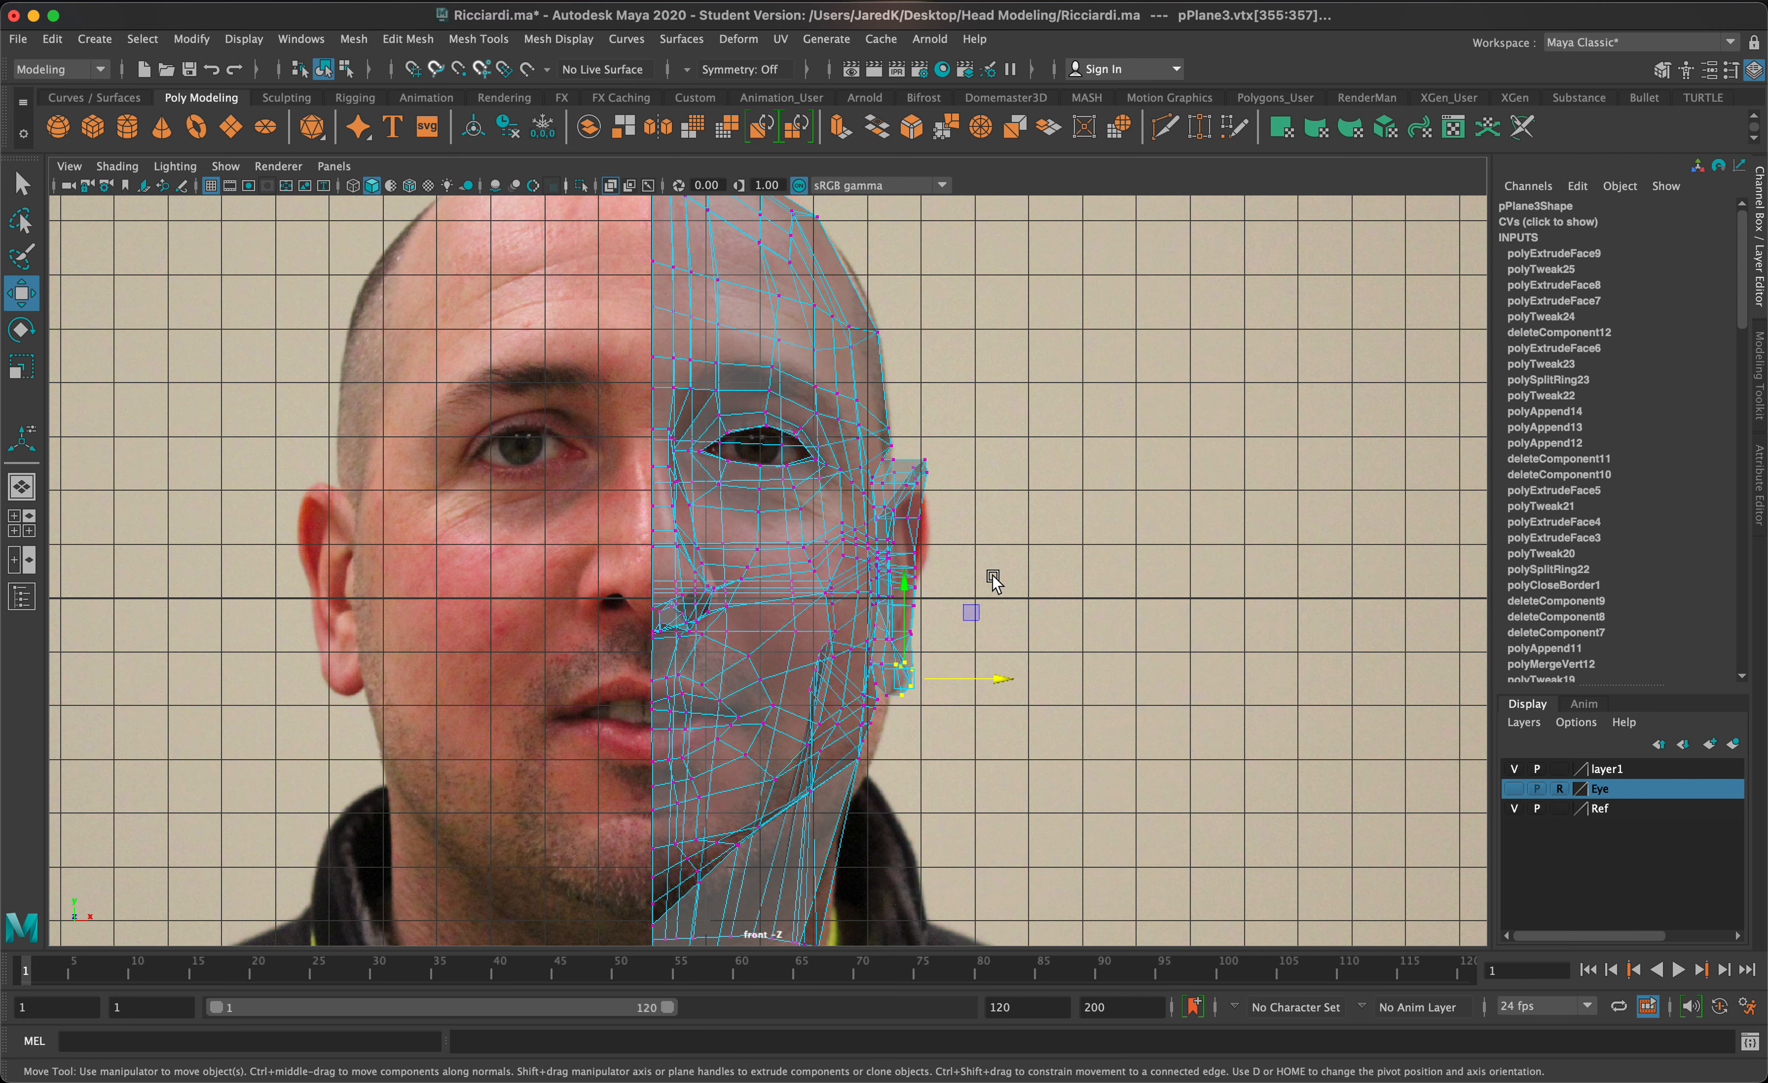
pyautogui.press('space')
pyautogui.press('space')
pyautogui.keyDown('alt'); pyautogui.moveTo(1252, 465); pyautogui.dragTo(1164, 541); pyautogui.keyUp('alt')
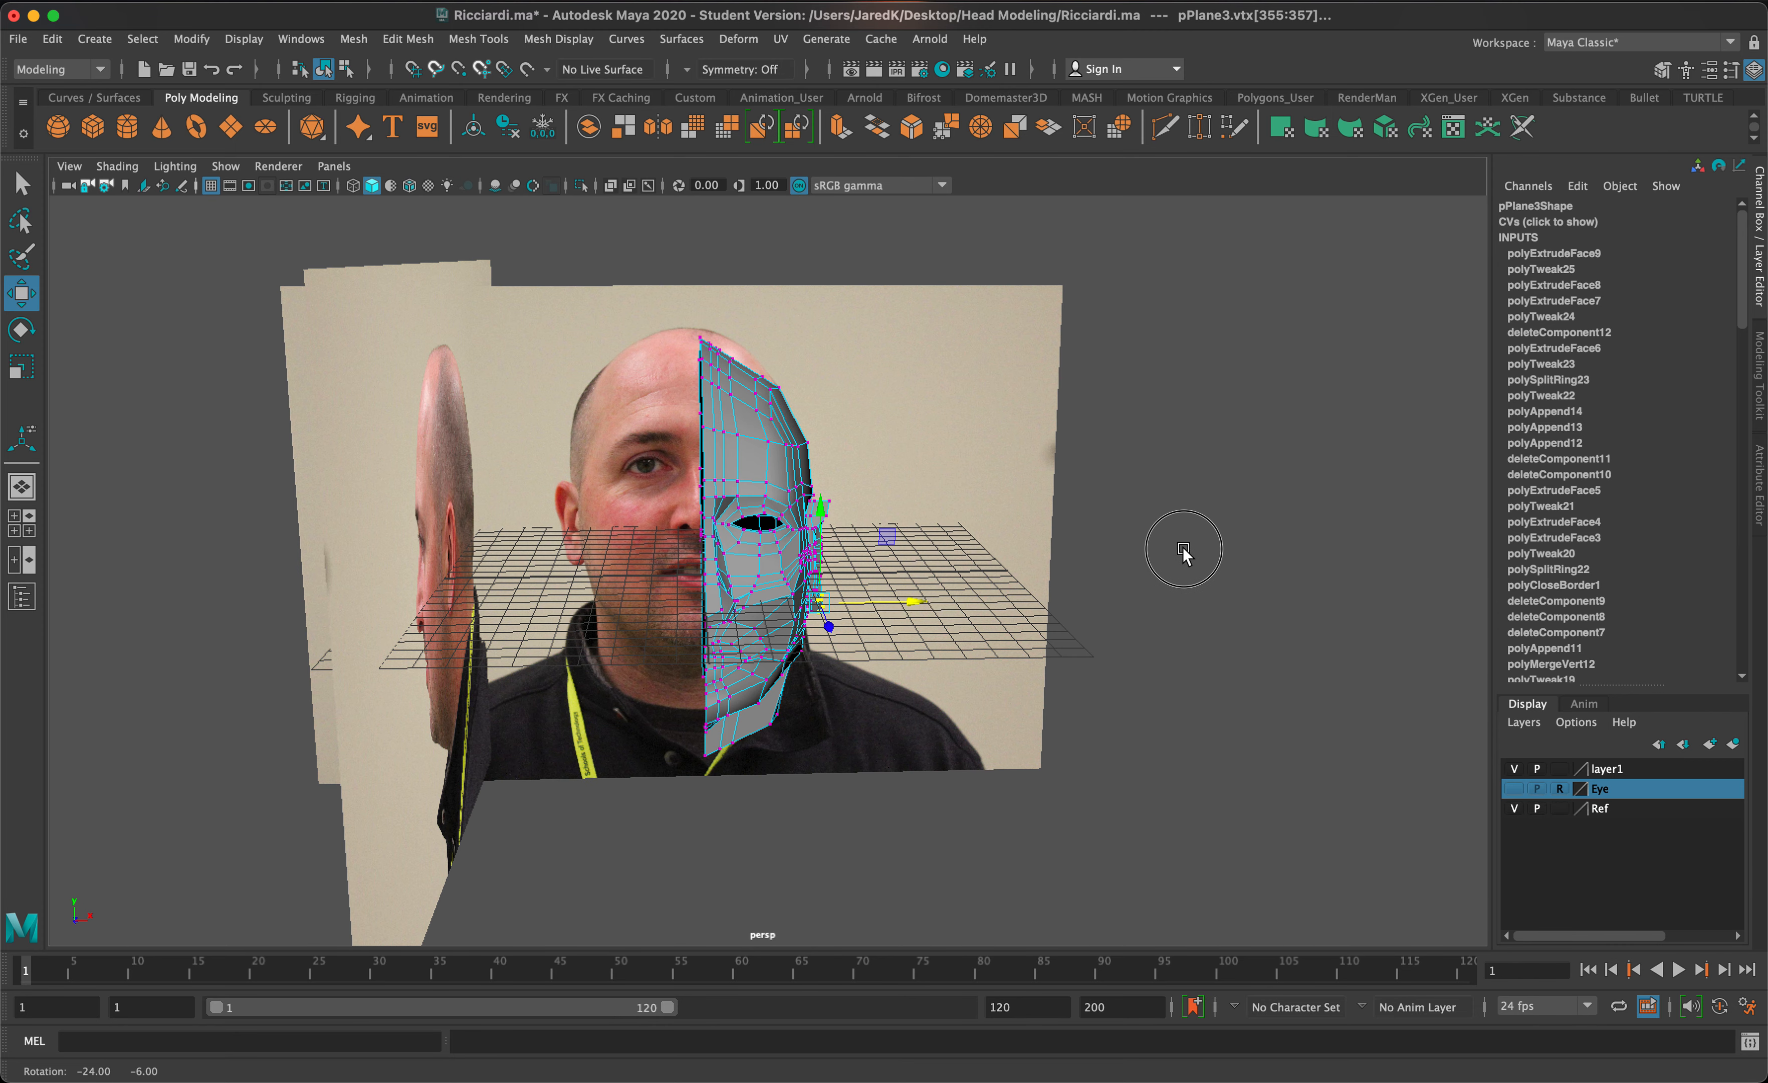